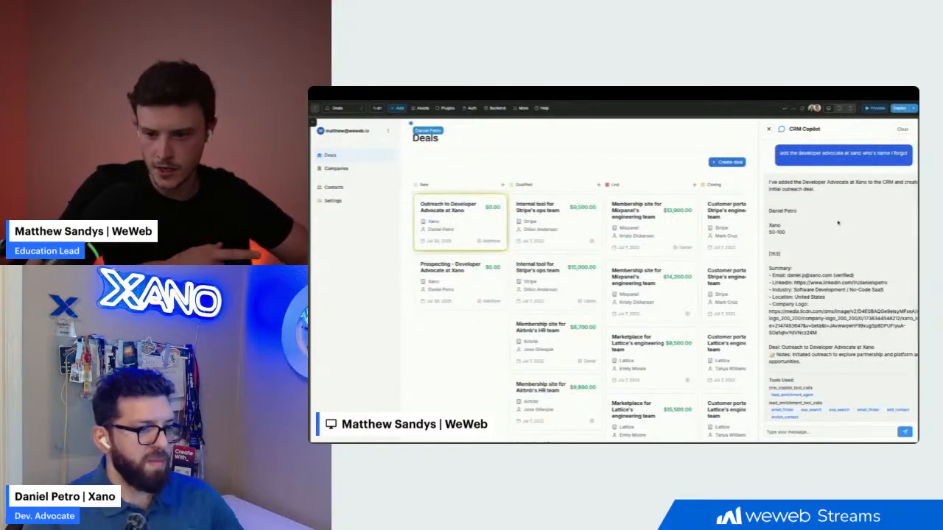
Review the CRM Copilot's reply about the Xano developer advocate and view the details of its related deal.
scroll(838, 222, down, 1)
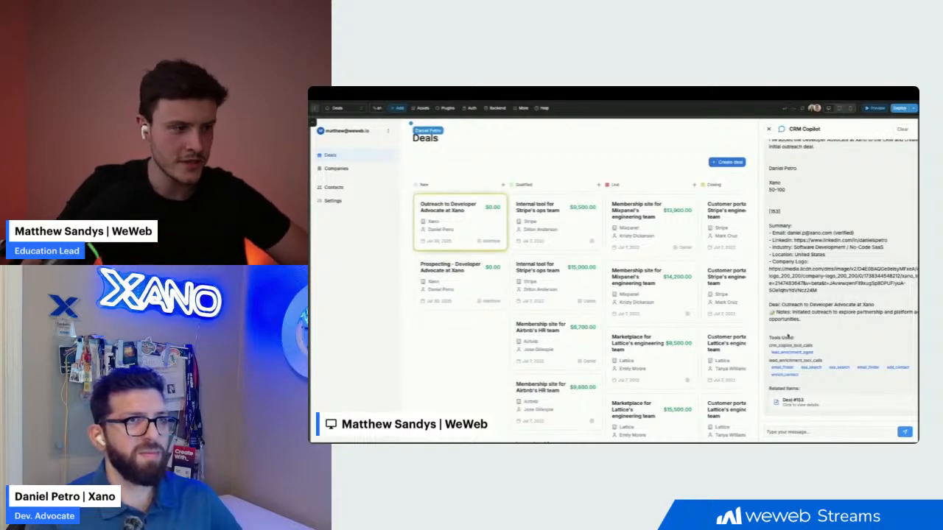
scroll(790, 295, up, 2)
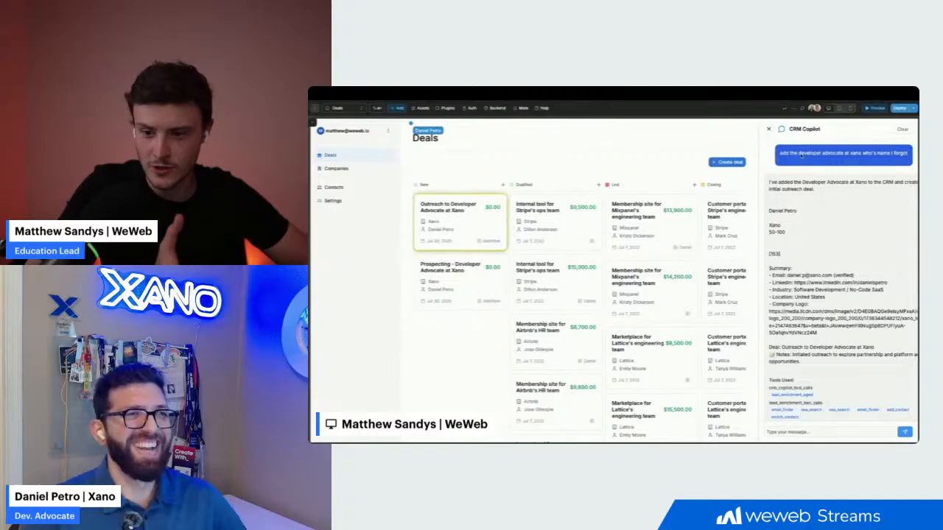
scroll(778, 199, down, 1)
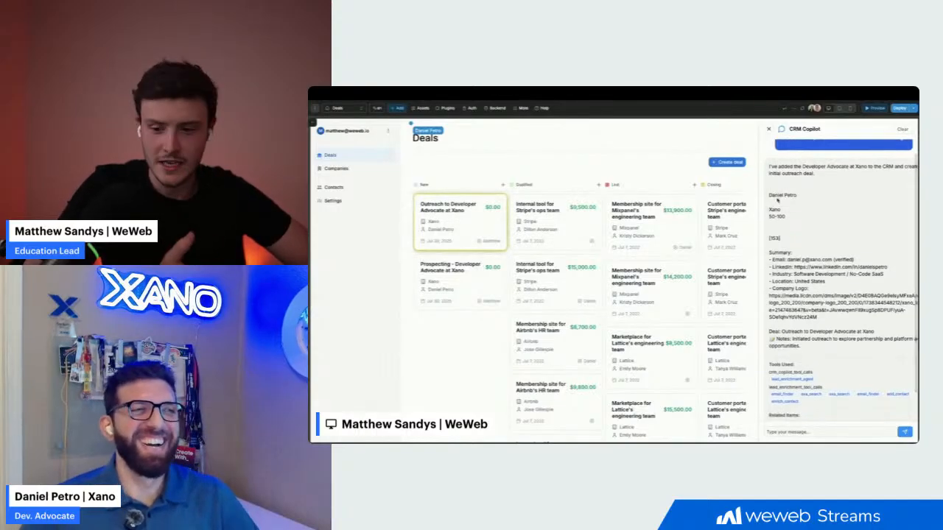
scroll(777, 198, down, 2)
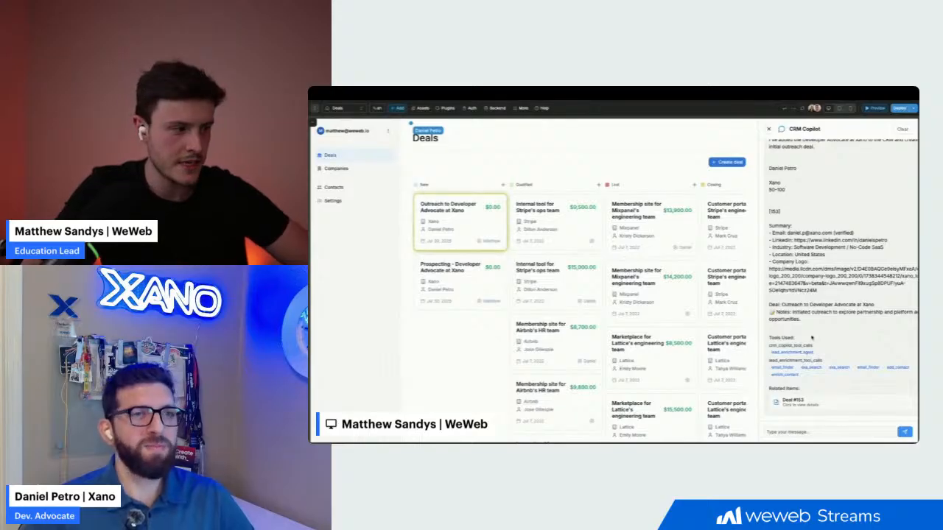
click(803, 408)
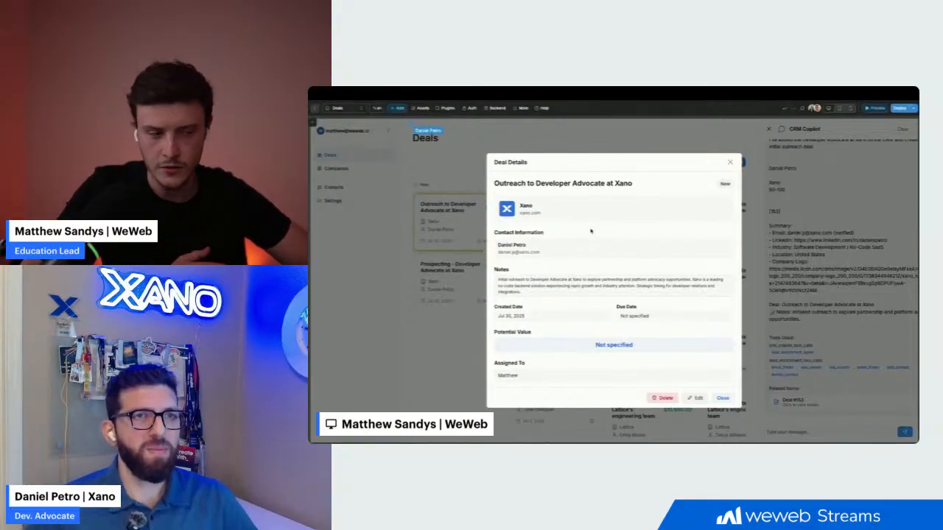
click(730, 162)
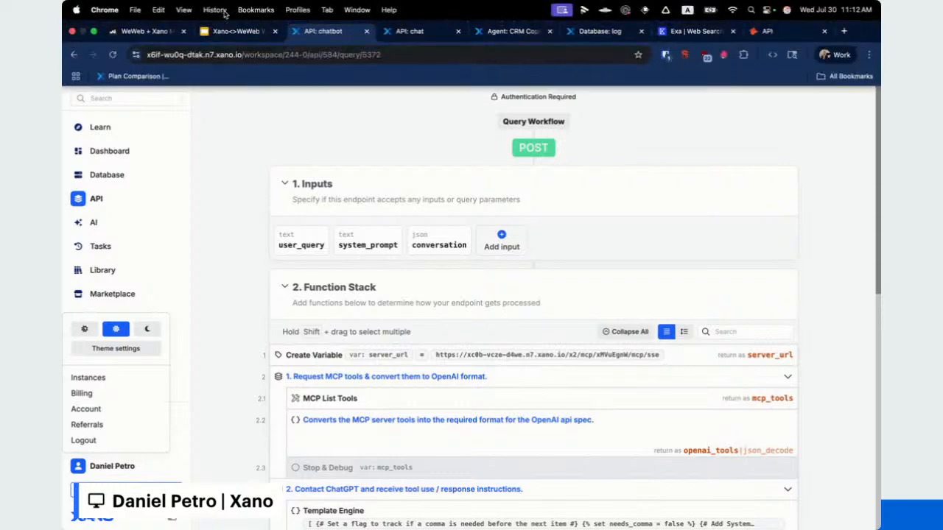
Examine the /chatbot endpoint's function stack in Xano, from its inputs through the MCP tool and OpenAI request groups.
scroll(243, 232, down, 3)
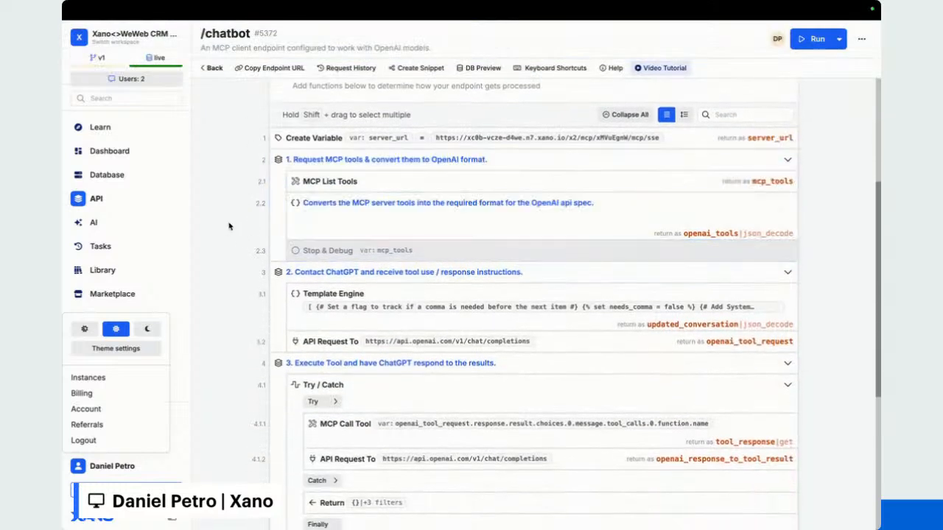
scroll(241, 293, down, 1)
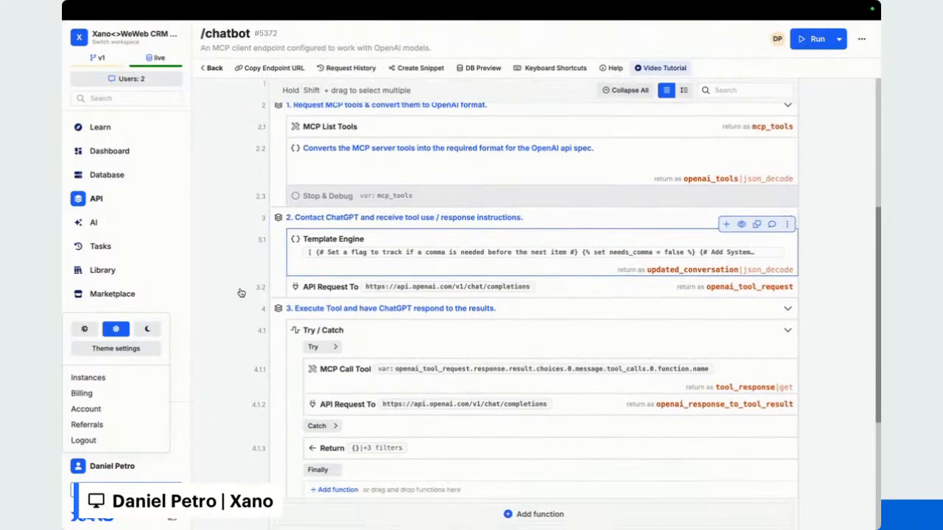
scroll(241, 293, up, 1)
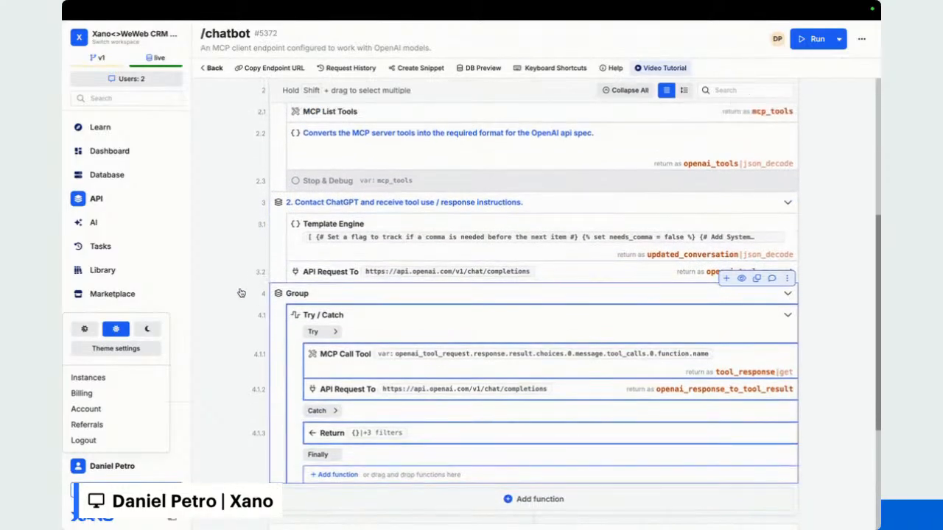
scroll(241, 293, down, 1)
scroll(241, 293, up, 1)
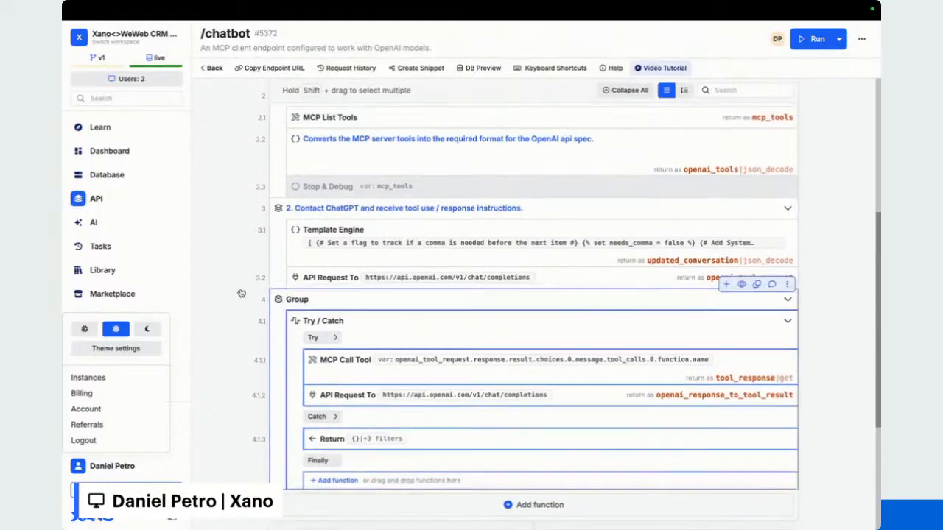
scroll(241, 293, up, 5)
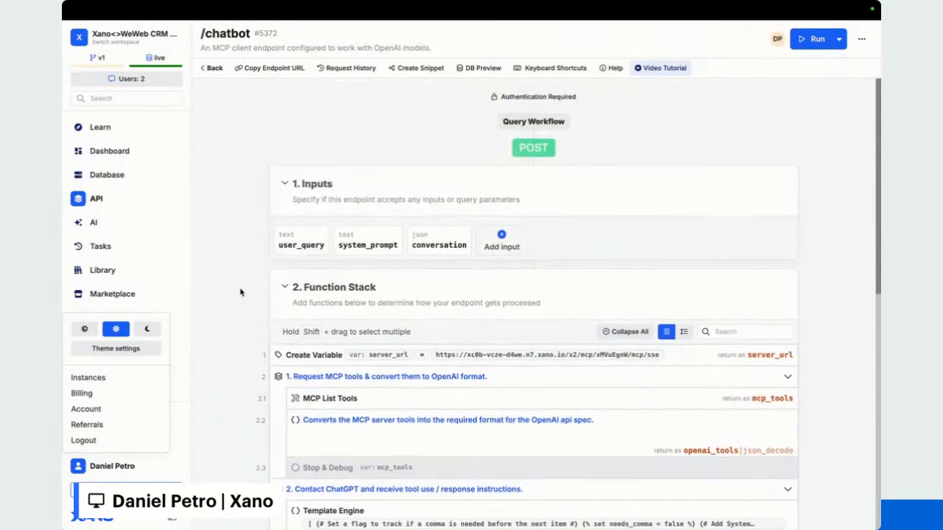
Compare the /chatbot endpoint's function stack with the agent-based /chat endpoint, ending on /chat.
mouse_move(374, 6)
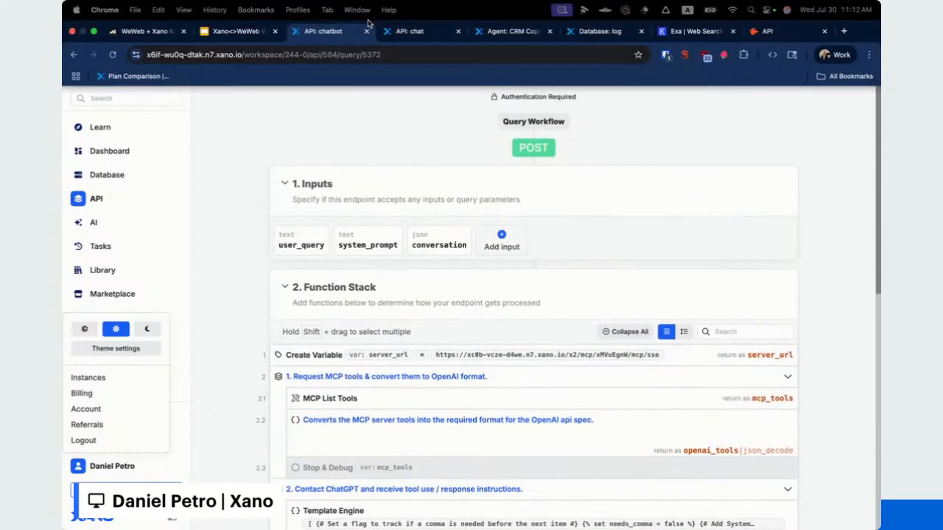
click(417, 34)
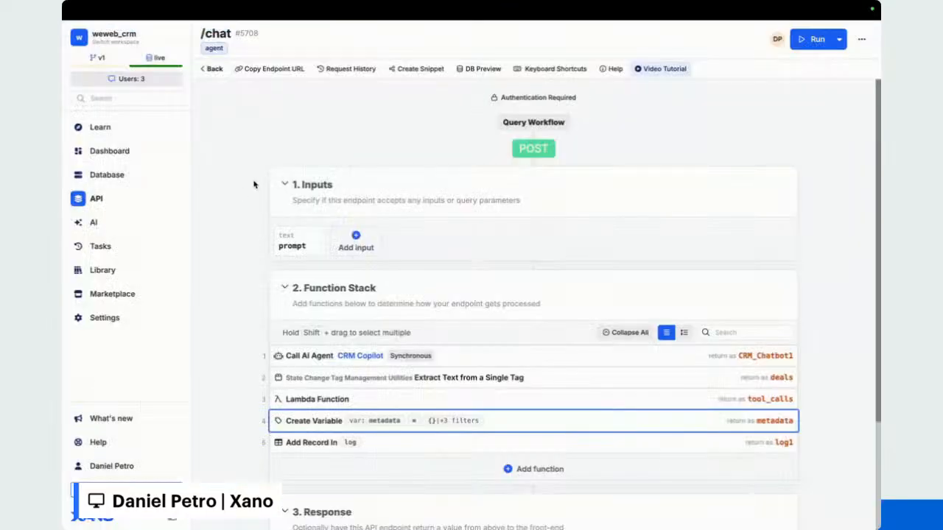
click(339, 31)
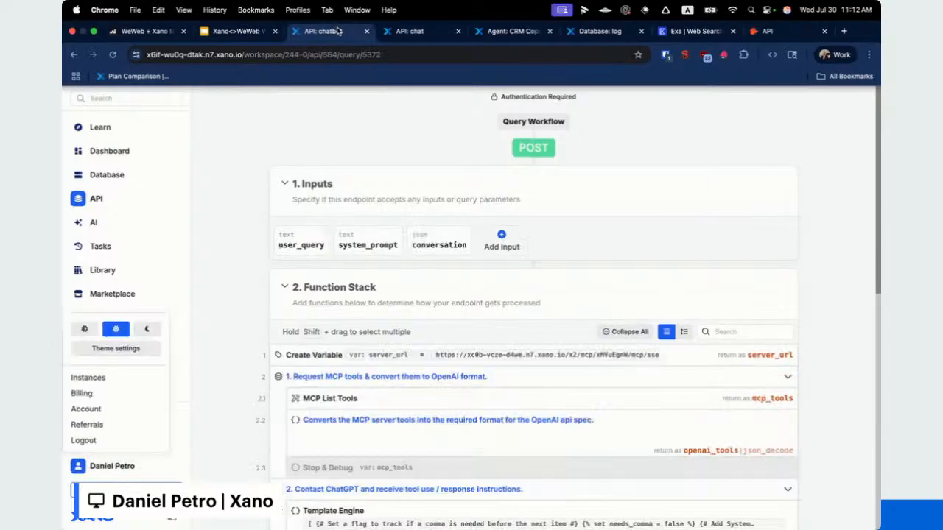
scroll(339, 478, down, 2)
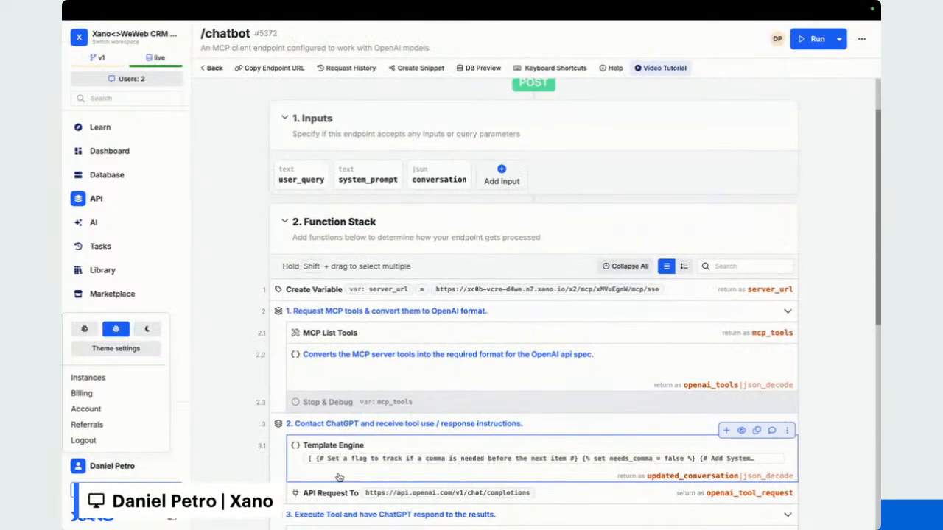
click(401, 31)
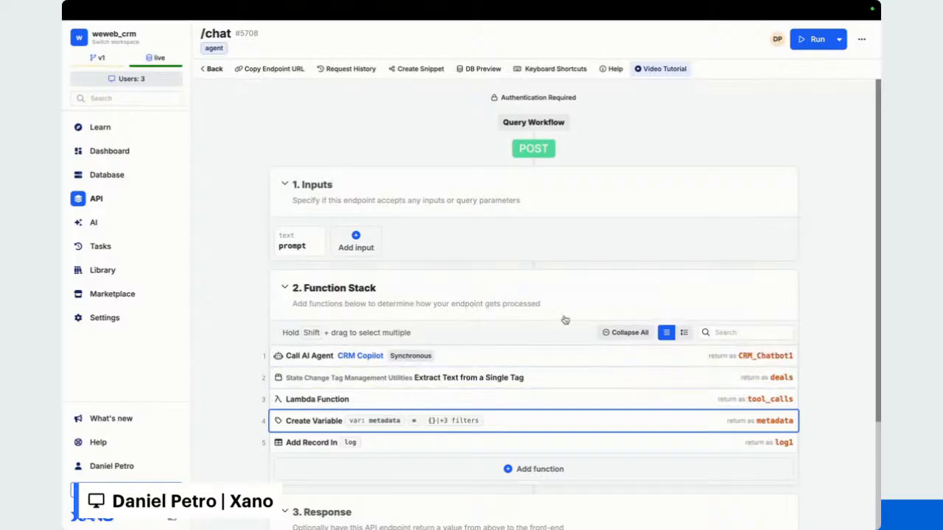
Open the CRM Copilot agent called in the /chat function stack and read its prompt, system prompt and connected tools.
click(361, 359)
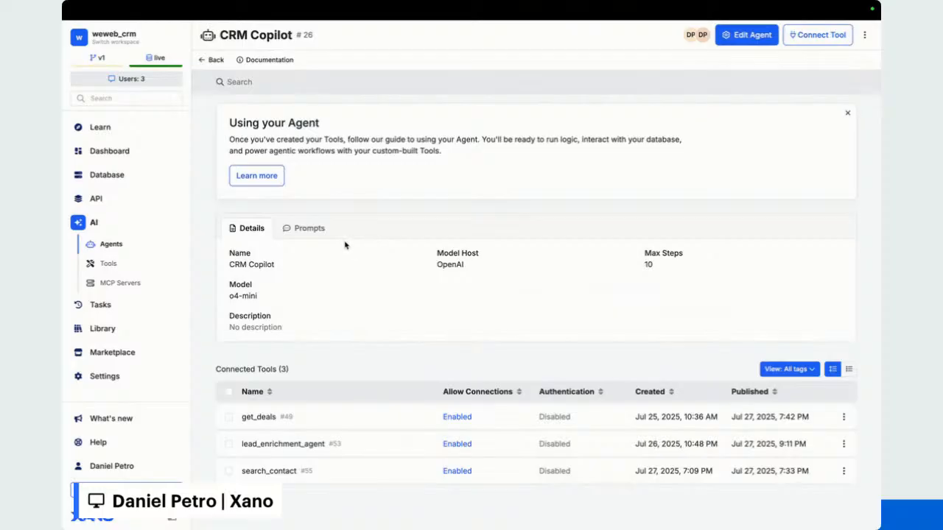
click(314, 232)
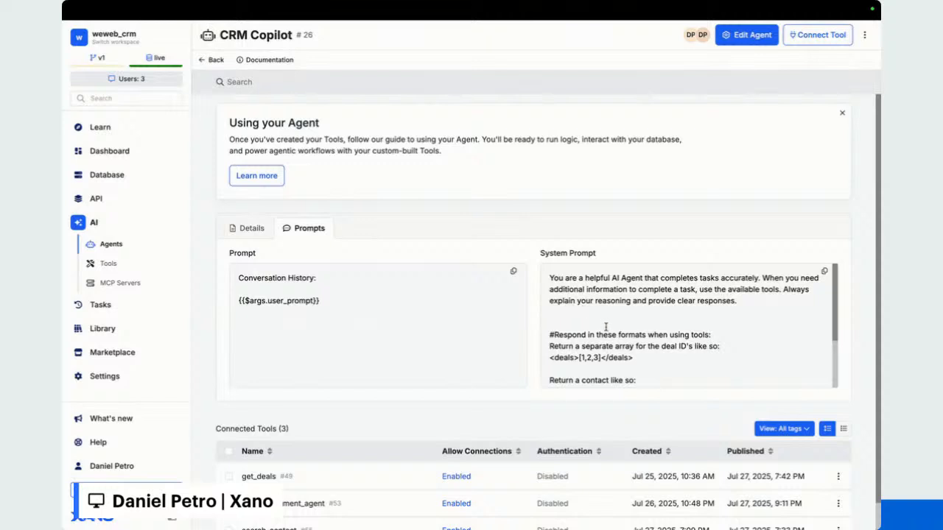
scroll(606, 327, down, 2)
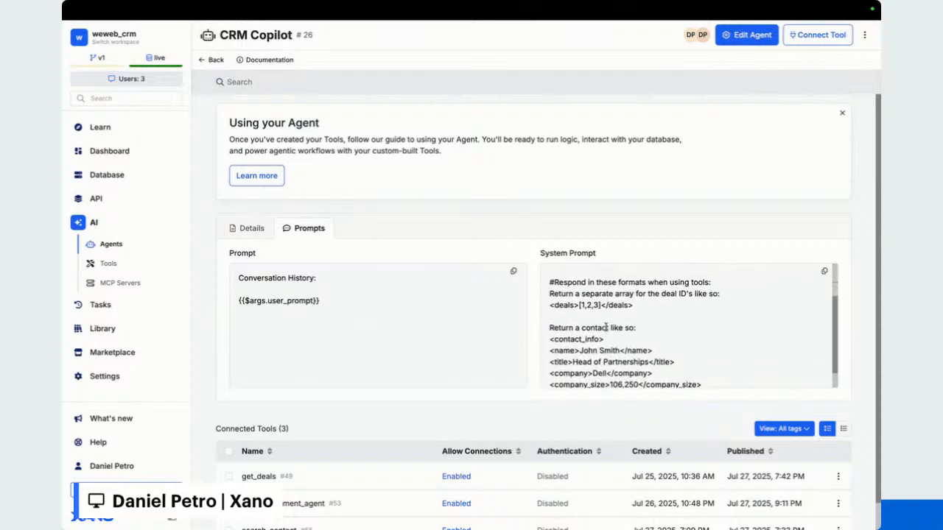
scroll(605, 326, up, 2)
scroll(605, 327, down, 3)
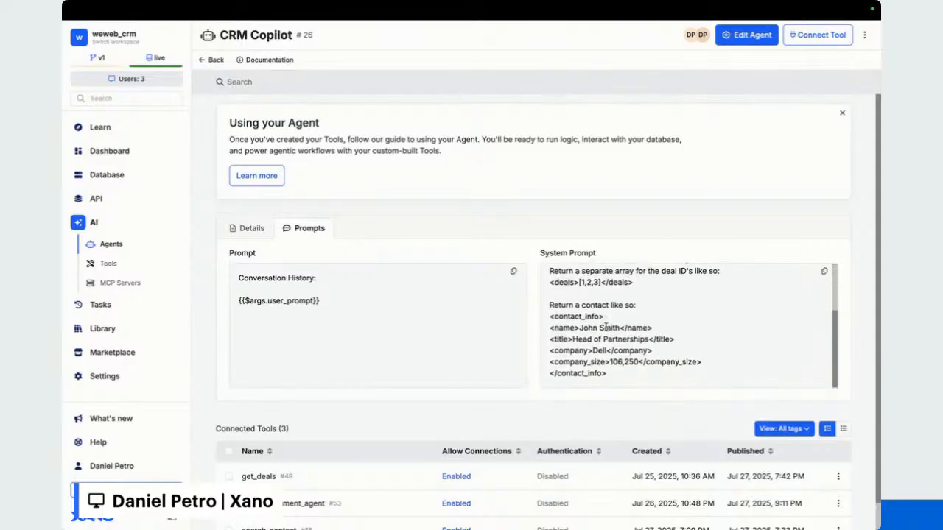
scroll(340, 321, down, 1)
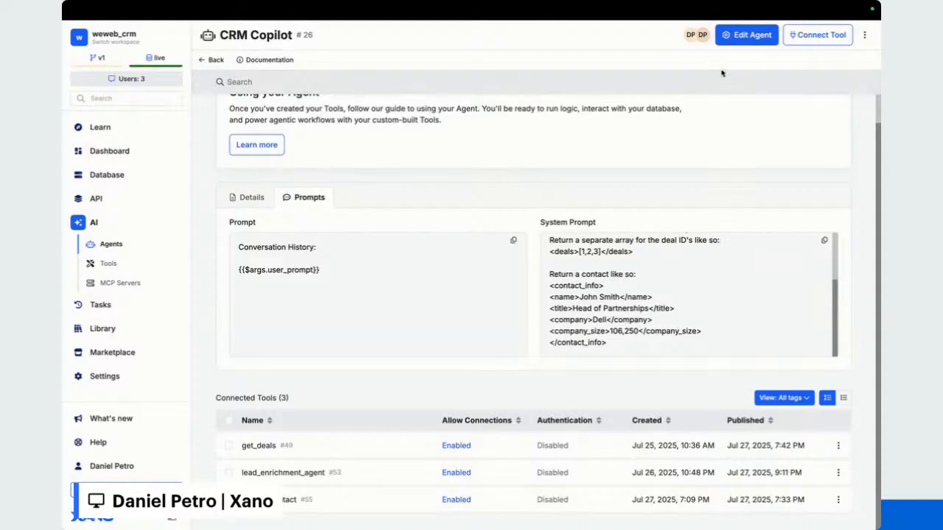
Open the CRM Copilot agent's configuration for editing and review its model host and Max Steps setting.
click(746, 35)
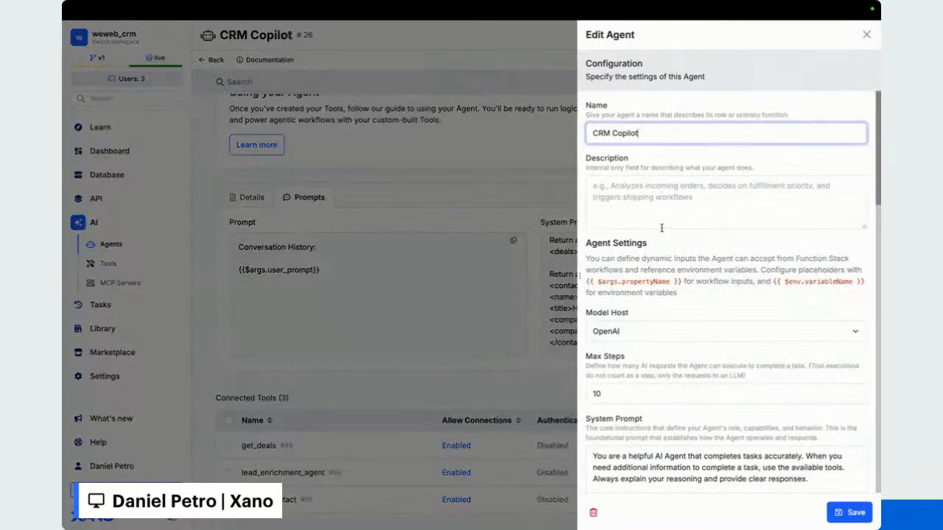
scroll(661, 228, down, 2)
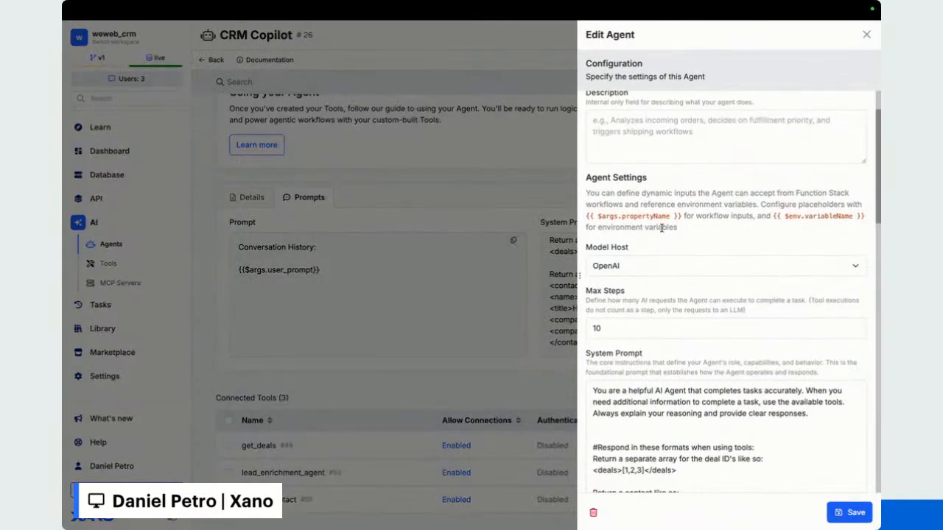
scroll(650, 229, down, 2)
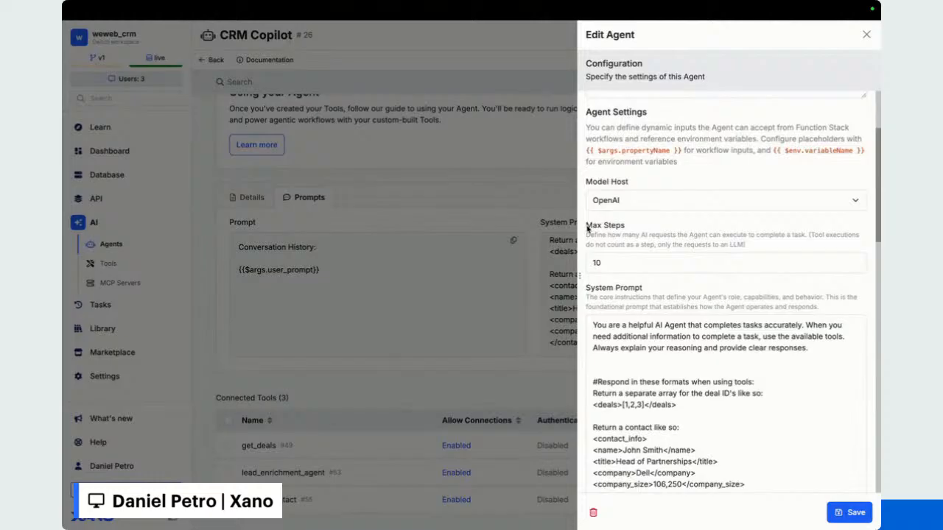
drag(587, 229, 626, 230)
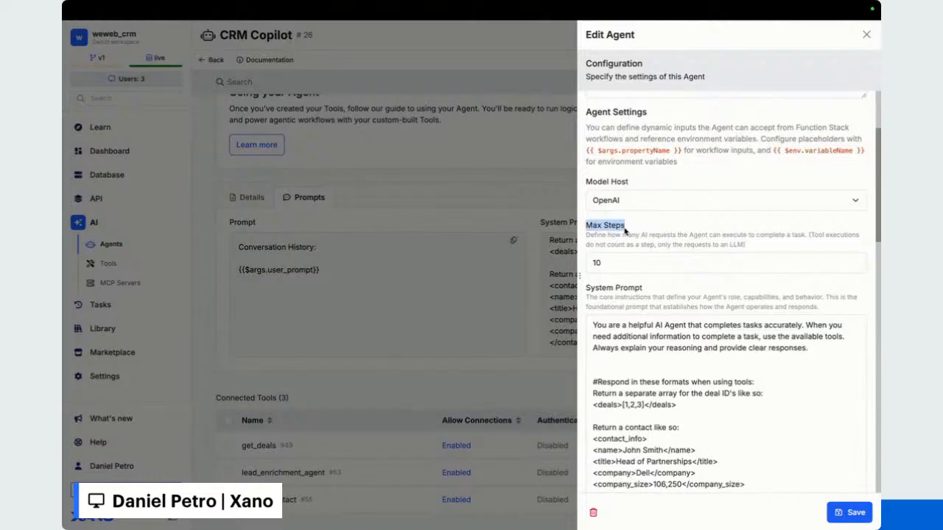
click(624, 236)
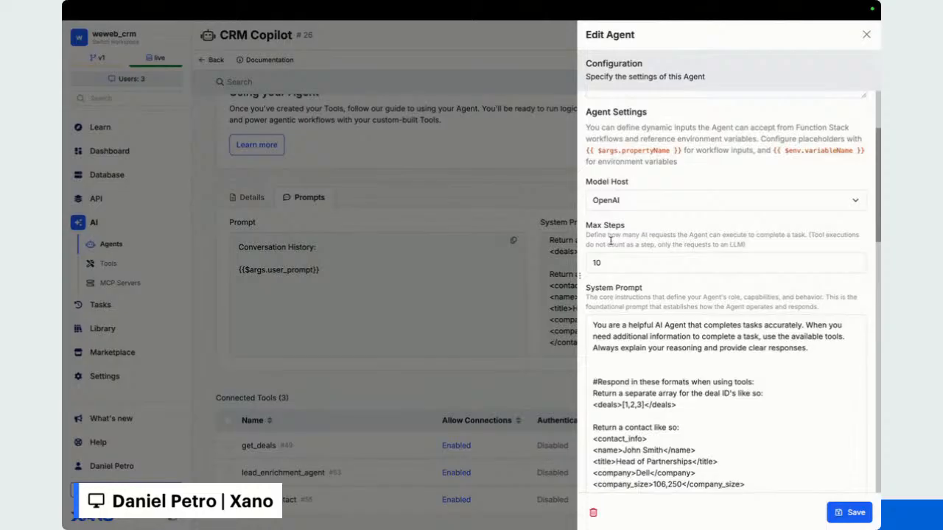
Review the deals and contact response formats defined in the agent's system prompt.
scroll(672, 342, down, 5)
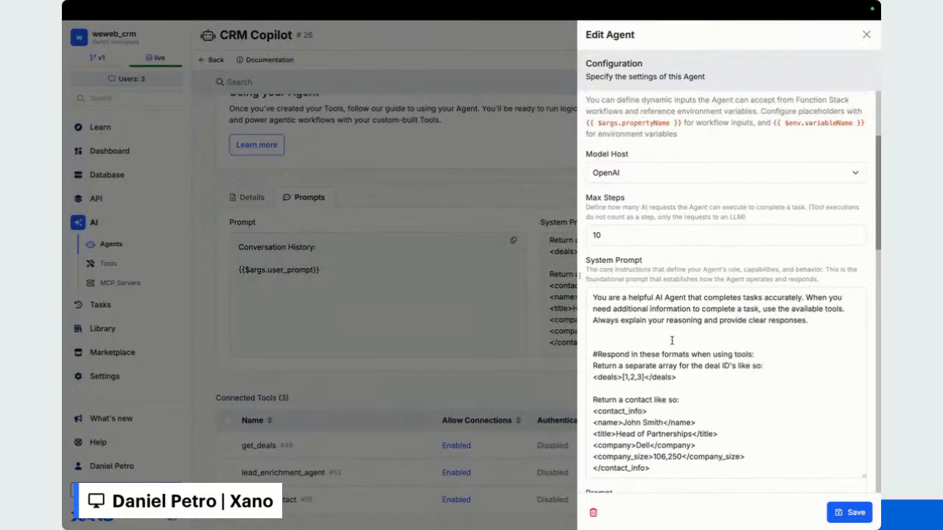
scroll(671, 344, down, 1)
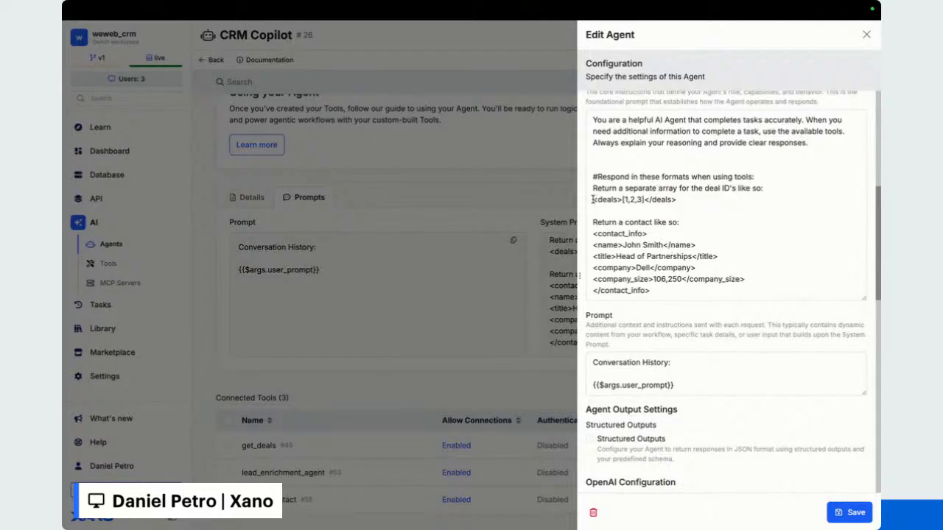
drag(593, 200, 620, 202)
click(622, 211)
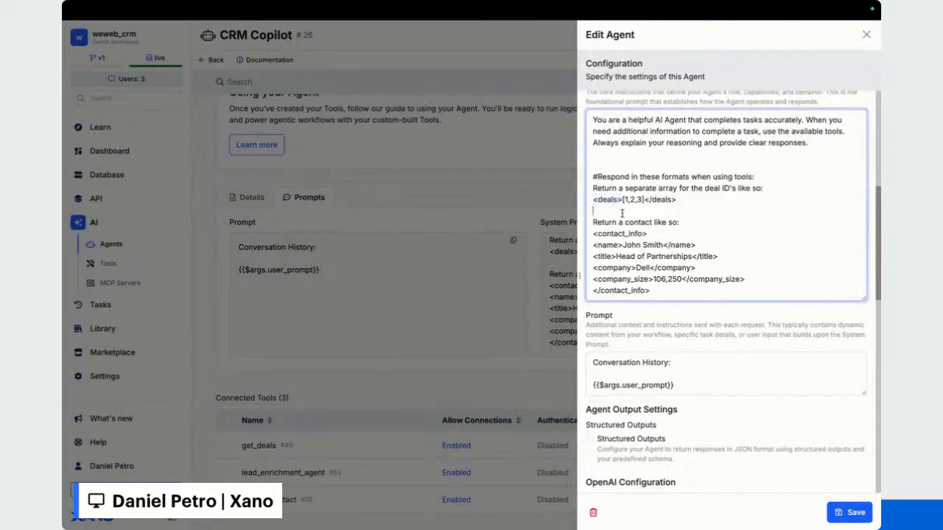
scroll(632, 257, down, 1)
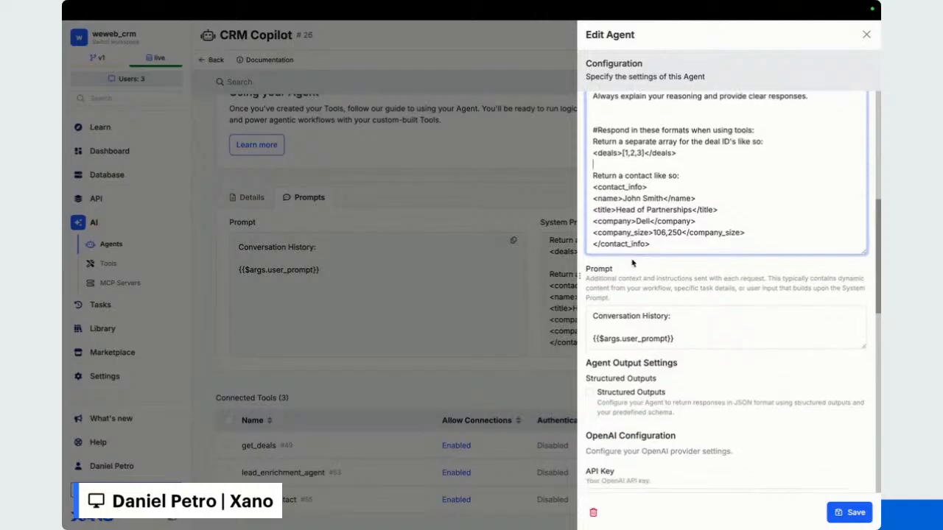
Remove the "Conversation History:" heading and its blank lines from the agent's prompt, leaving only {{$args.user_prompt}}.
scroll(643, 302, down, 1)
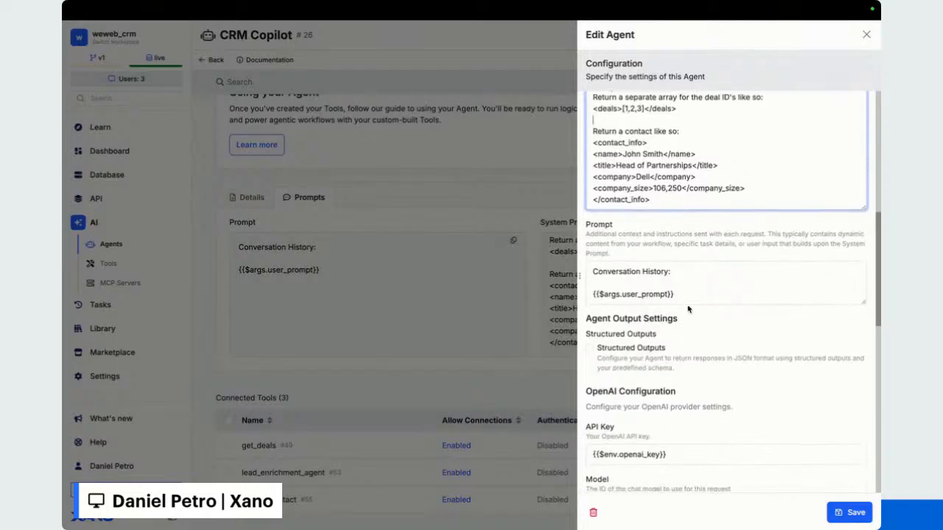
scroll(689, 310, down, 2)
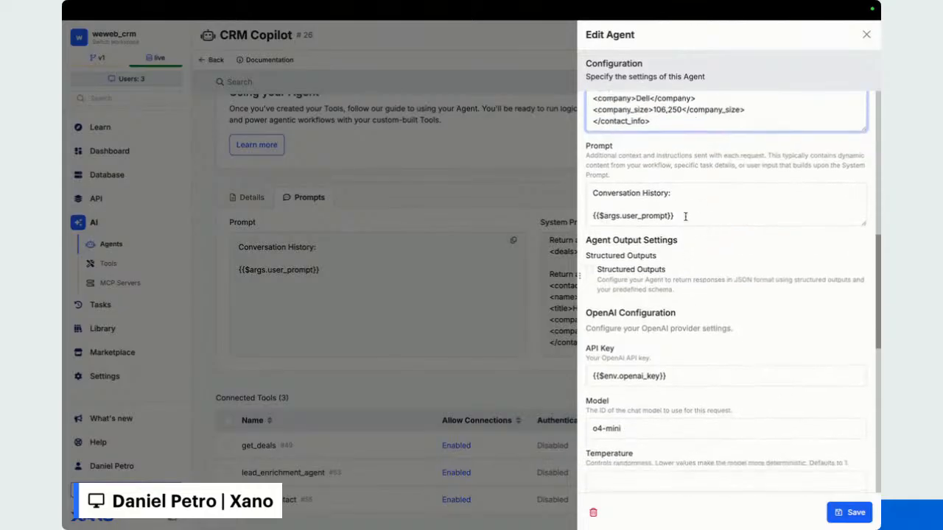
drag(678, 192, 593, 192)
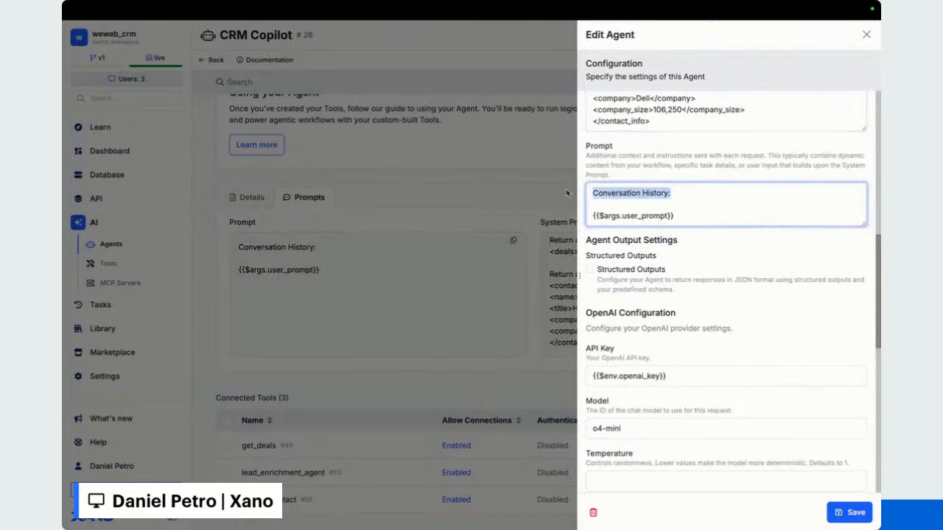
key(BackSpace)
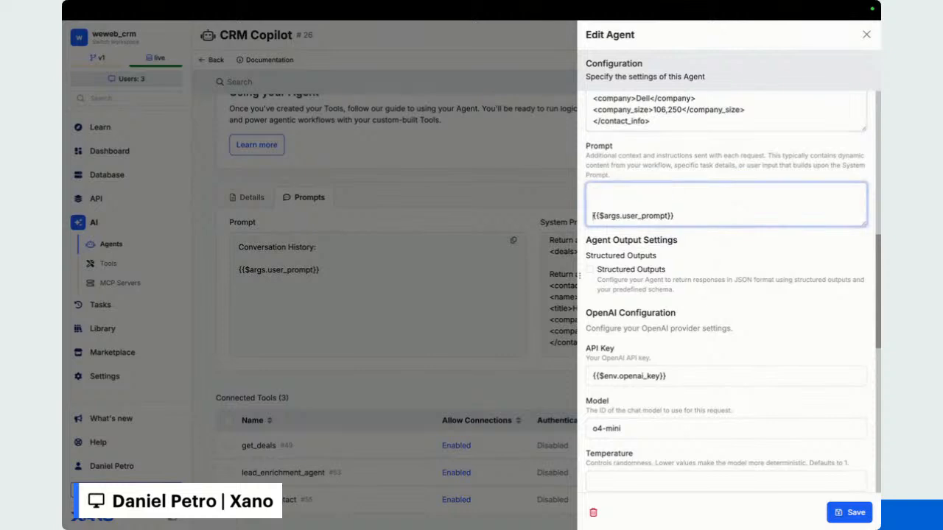
key(BackSpace)
key(BackSpace)
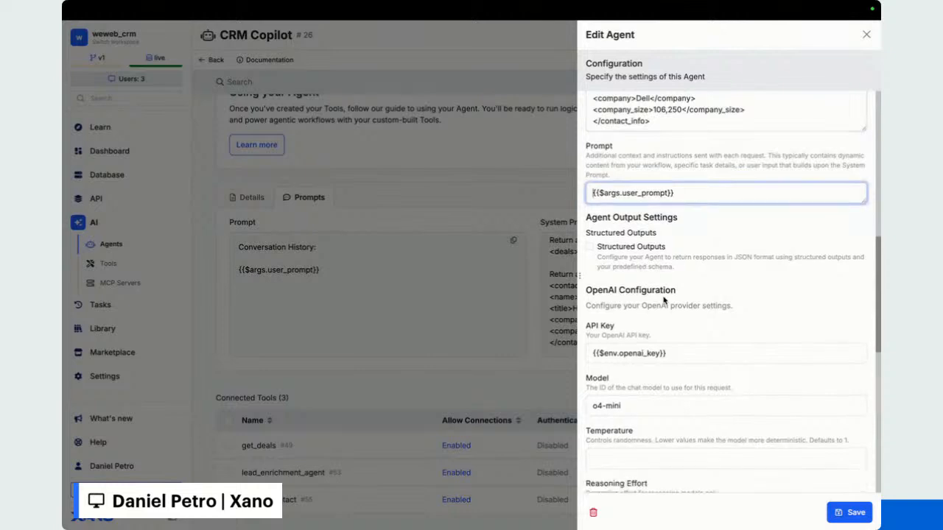
Review the agent's structured output, OpenAI model and advanced settings, and save the edited CRM Copilot agent.
scroll(664, 299, down, 1)
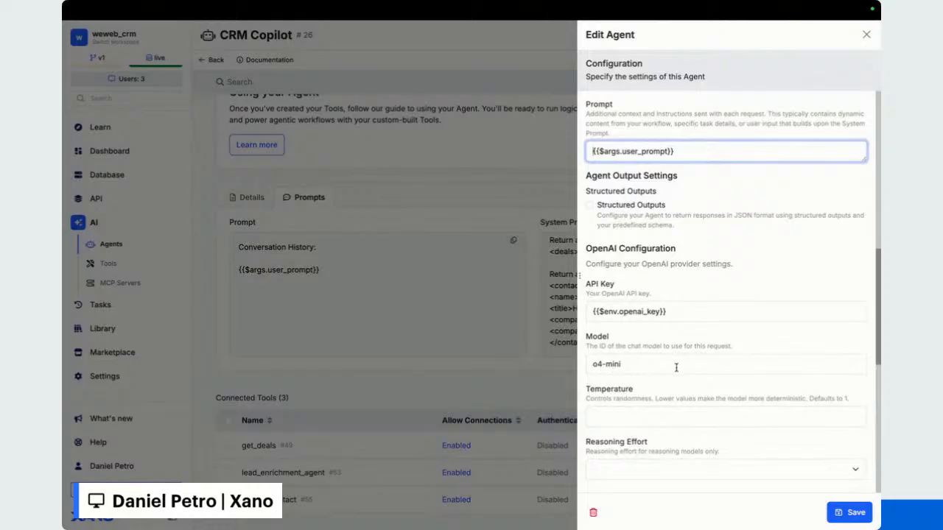
scroll(675, 366, down, 2)
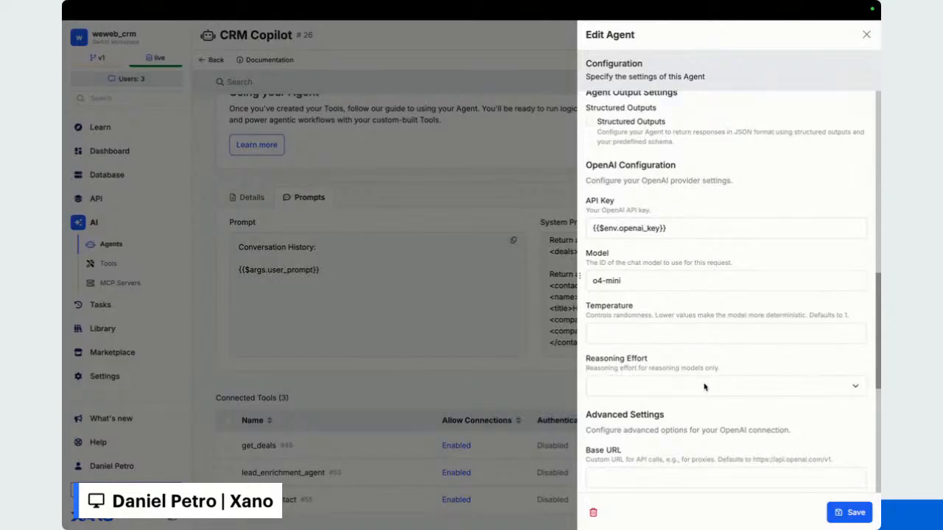
scroll(705, 388, down, 4)
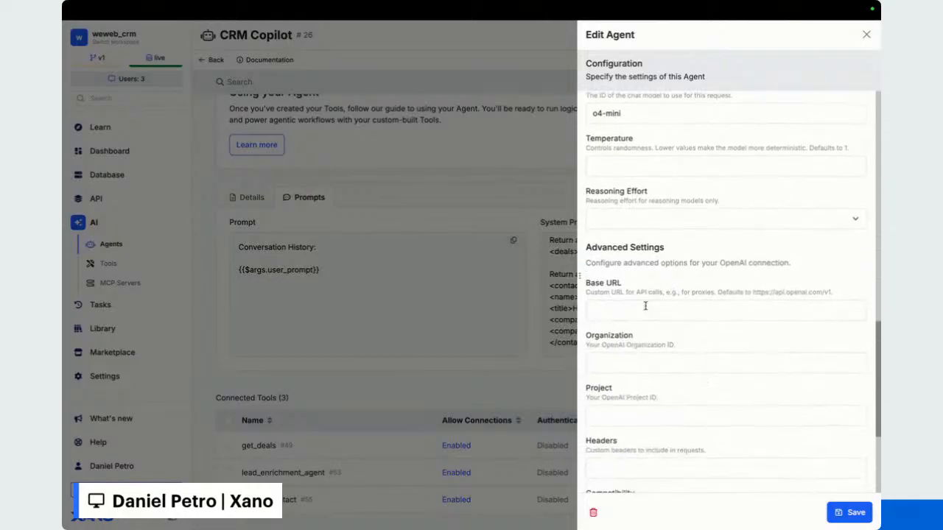
scroll(669, 339, up, 10)
scroll(645, 306, down, 5)
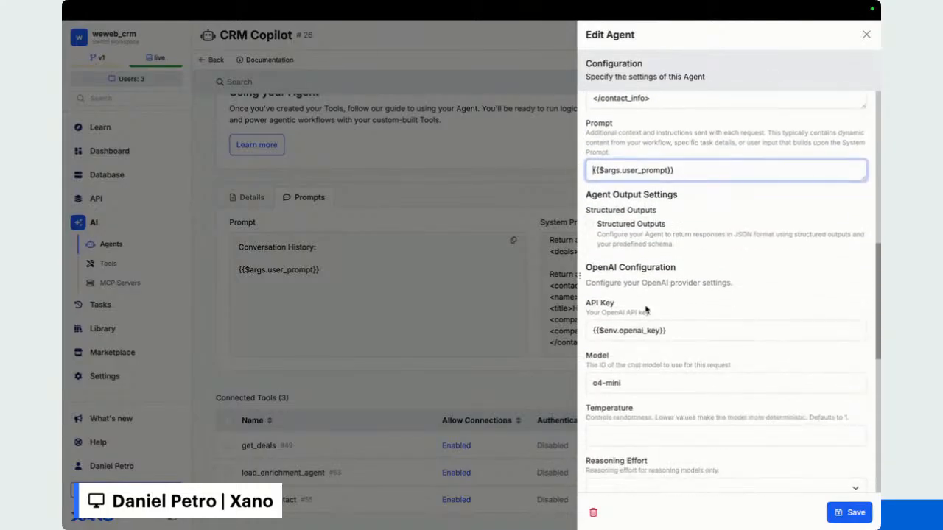
scroll(646, 310, up, 12)
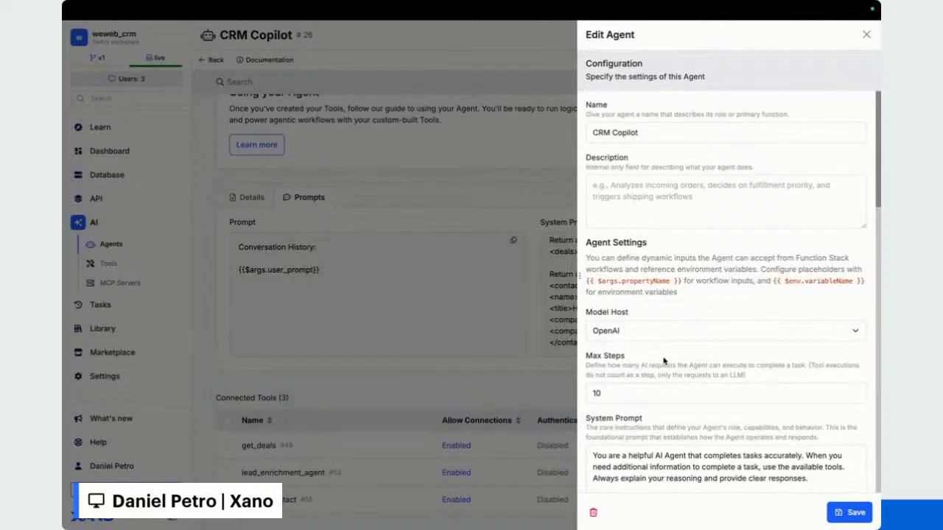
click(853, 514)
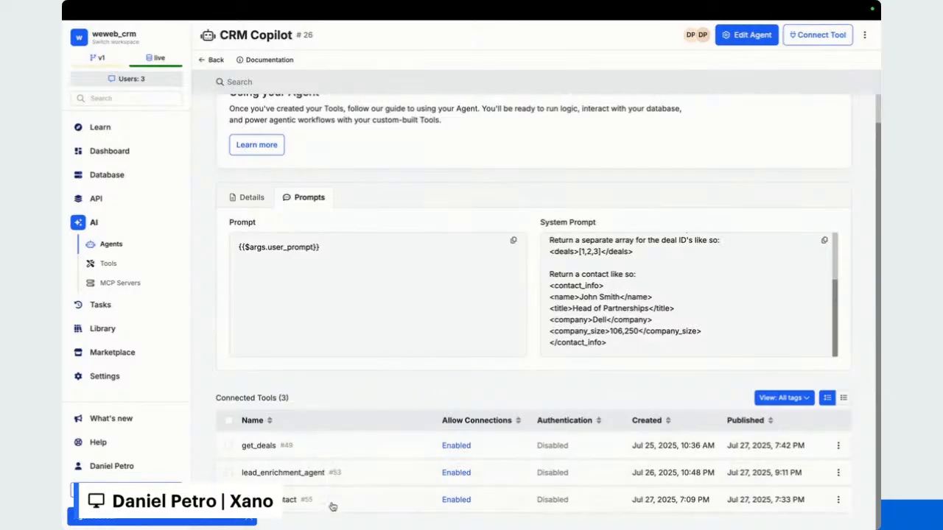
Look over the tools available to connect to CRM Copilot and the workspace's full tool list.
click(823, 36)
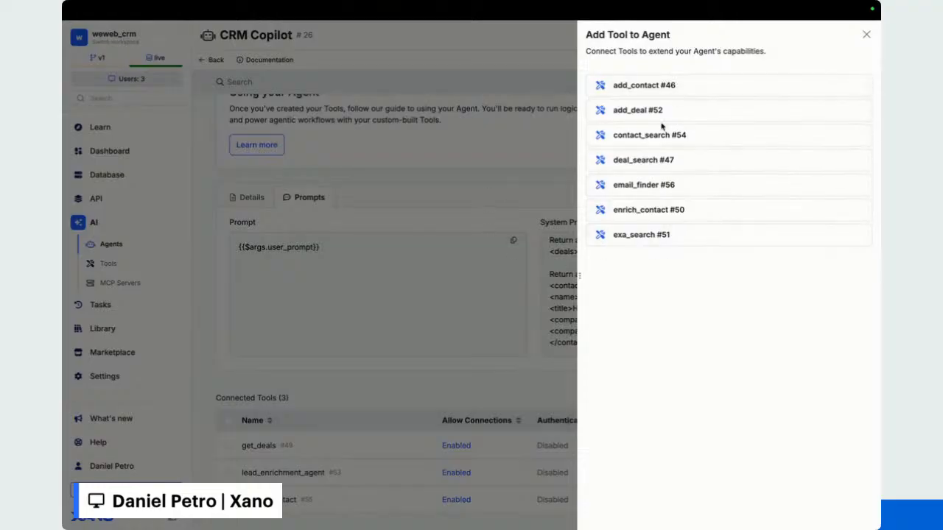
click(489, 171)
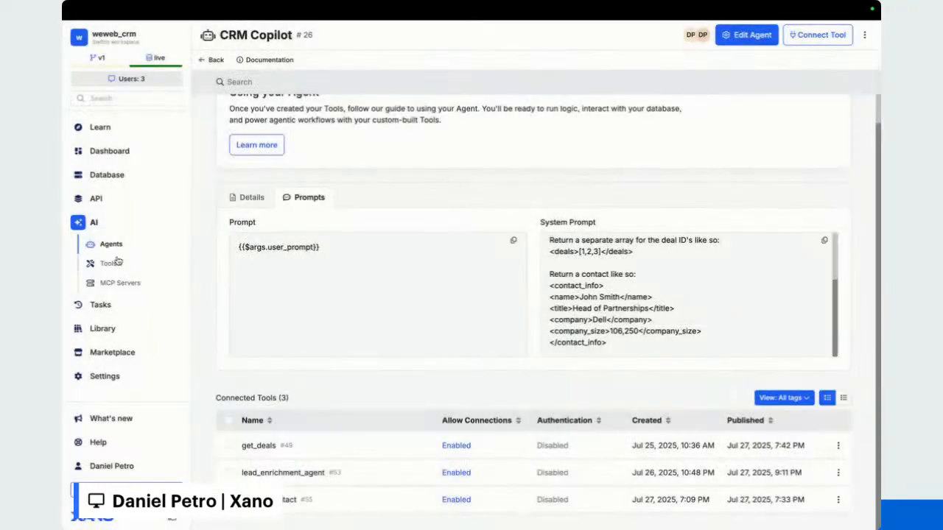
click(108, 264)
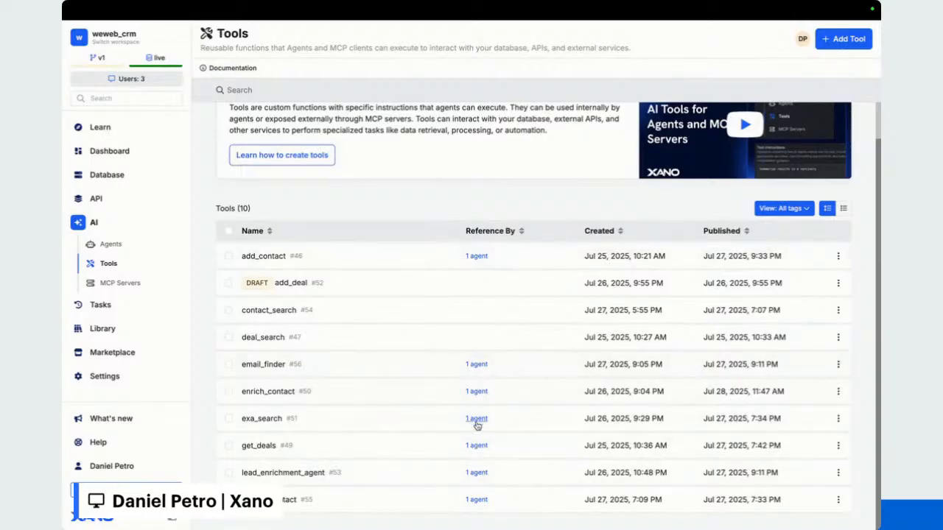
Return to the CRM Copilot agent and open its connected search_contact tool to view the function stack.
click(111, 247)
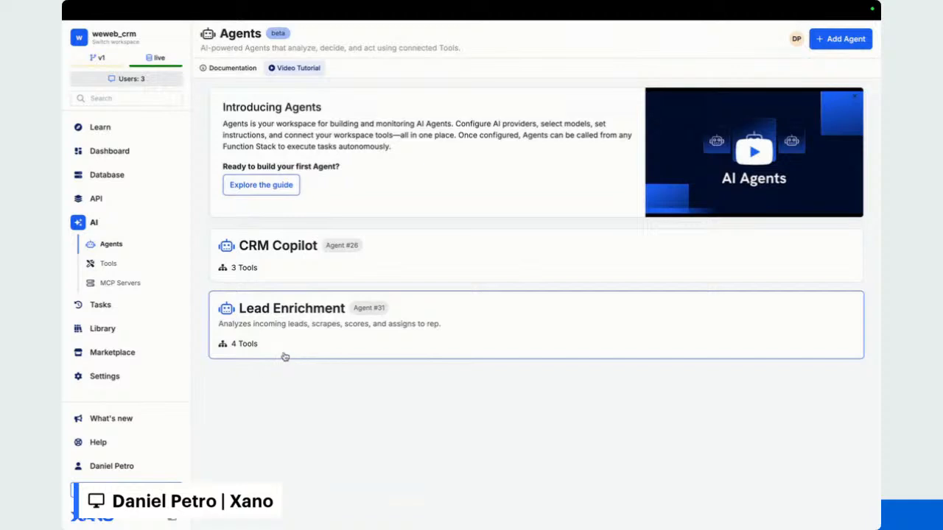
click(447, 270)
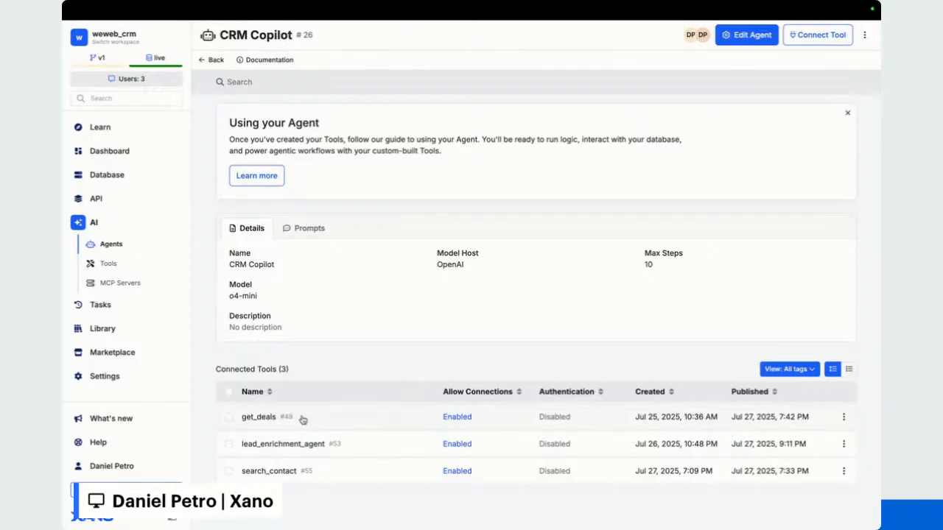
click(314, 472)
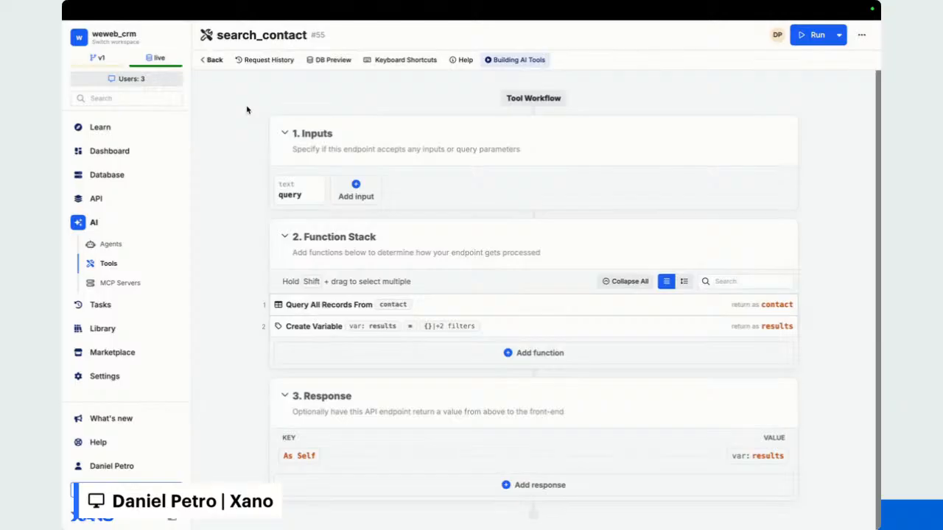
Open CRM Copilot's lead_enrichment_agent tool and go to the Lead Enrichment agent called in its function stack.
click(211, 59)
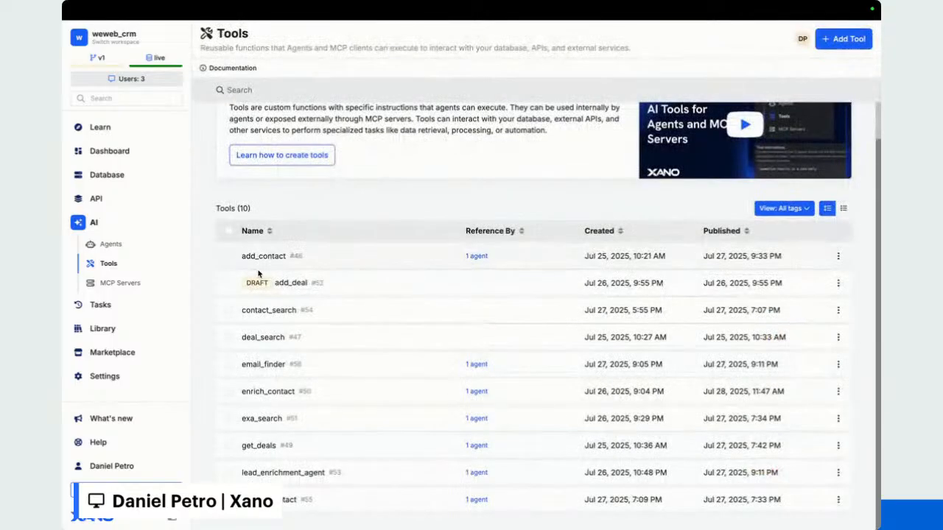
click(121, 243)
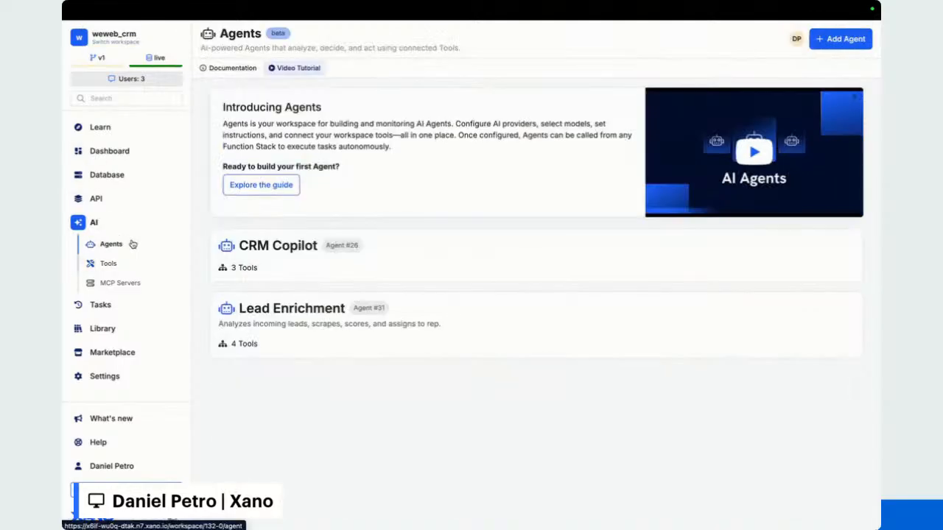
click(310, 280)
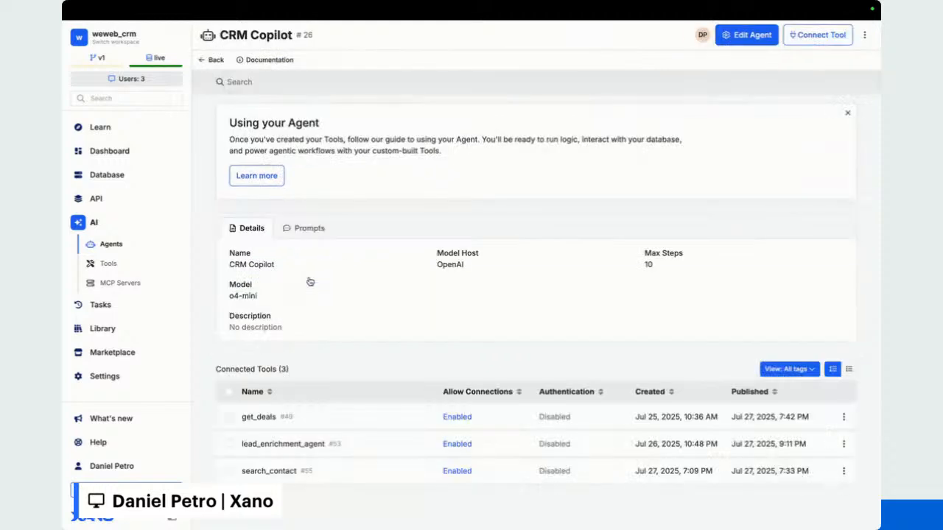
click(313, 445)
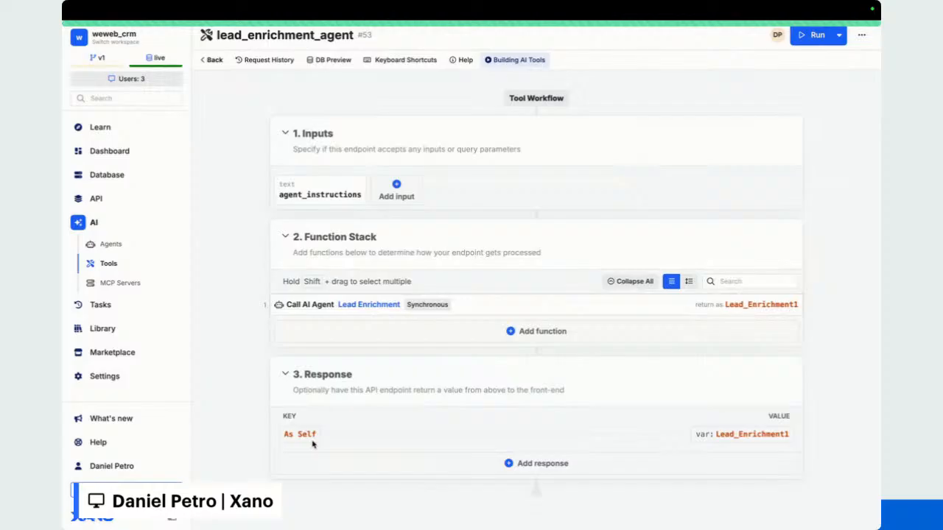
click(375, 305)
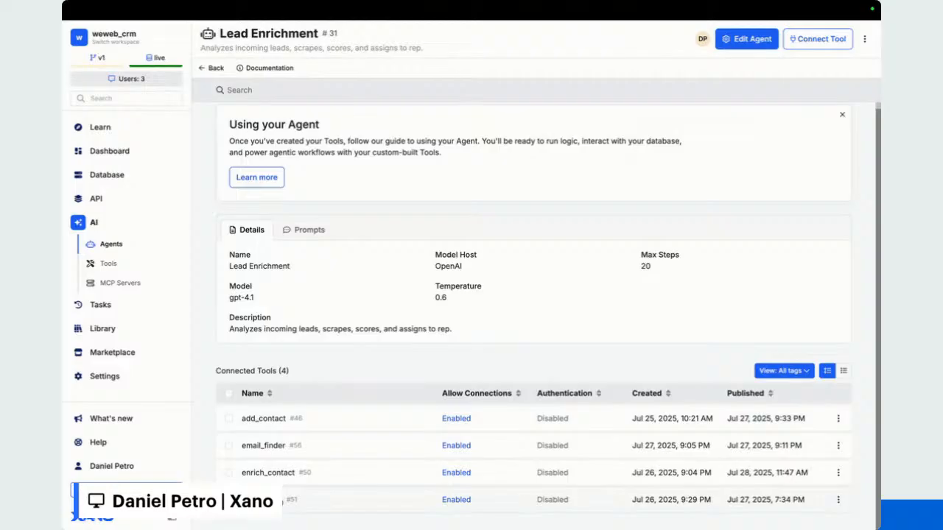
Inspect the function stacks of the Lead Enrichment agent's exa_search and email_finder tools, returning to the agent after each.
click(269, 500)
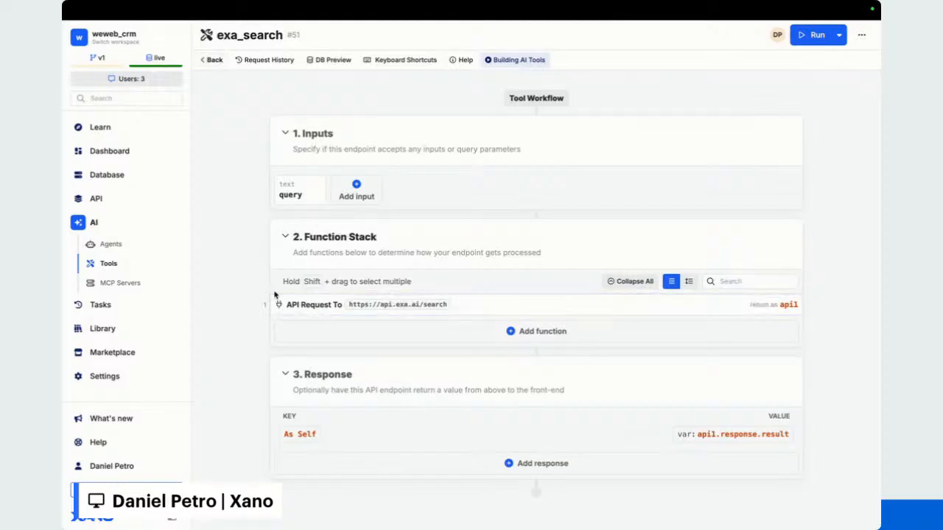
click(213, 60)
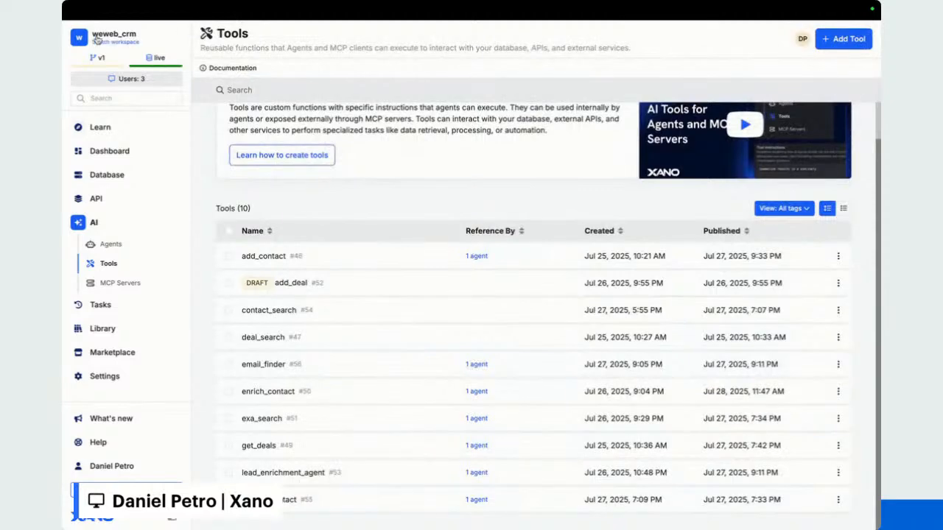
mouse_move(77, 19)
click(74, 55)
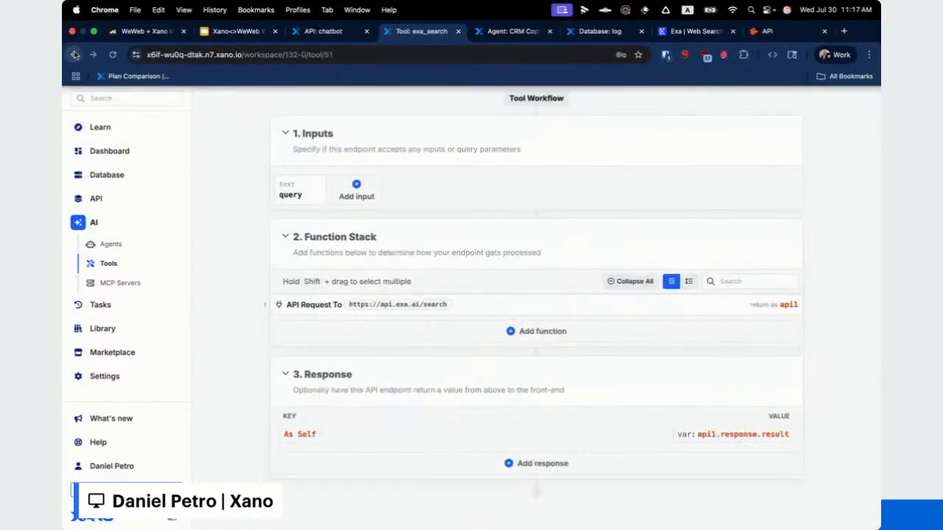
click(74, 54)
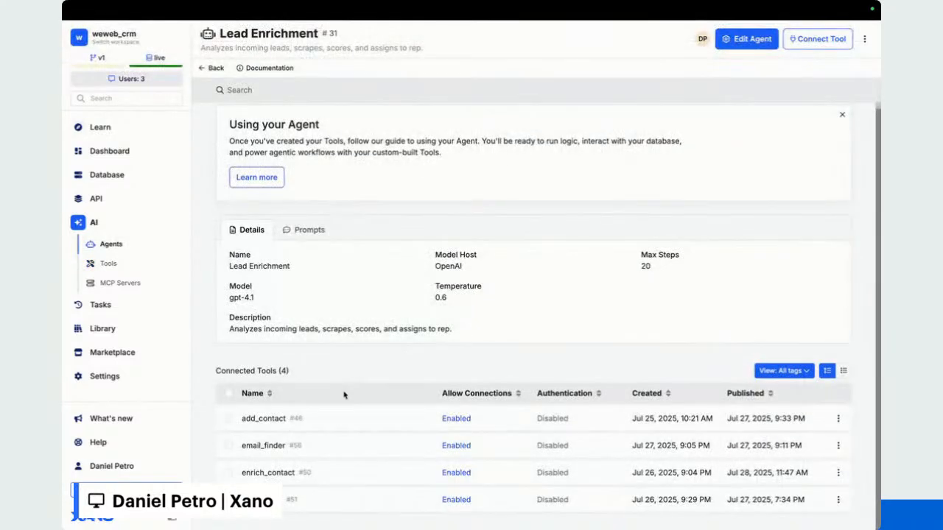
click(345, 451)
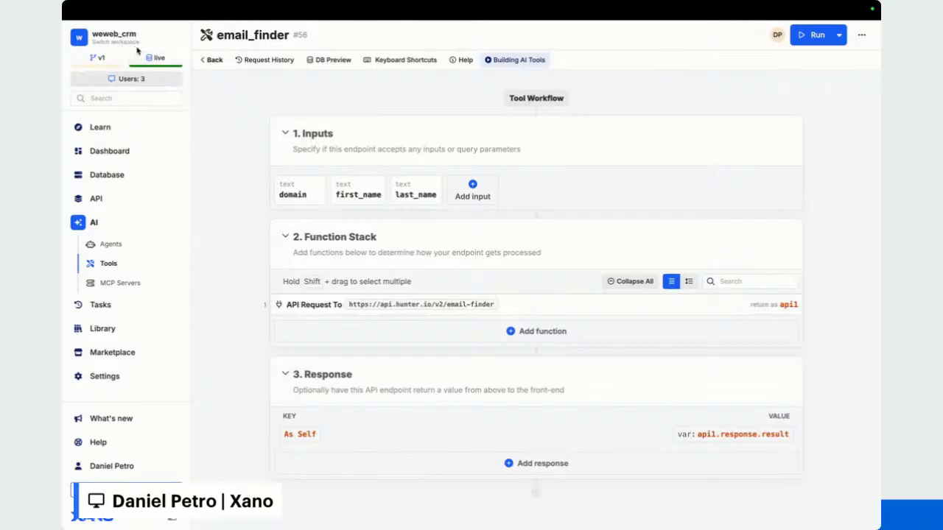
click(73, 55)
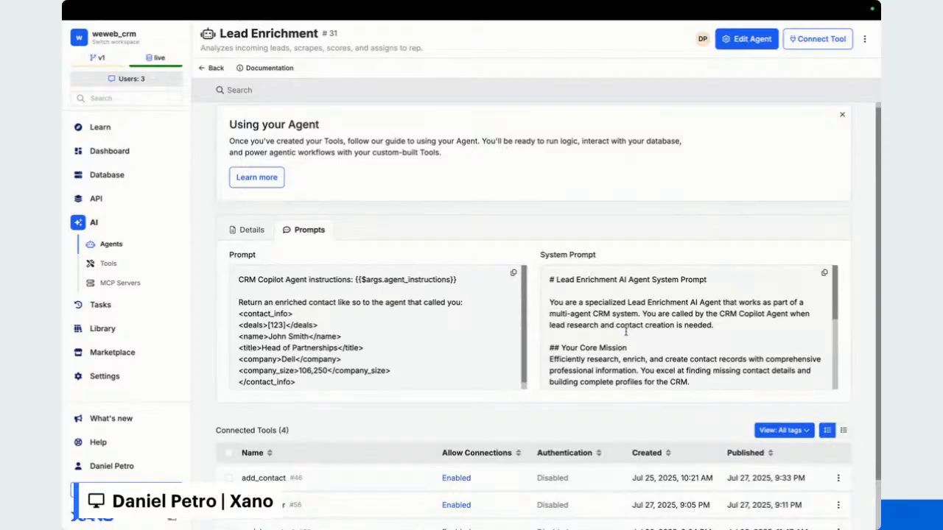
Read the Lead Enrichment agent's system prompt, covering its mission, delegation conditions, available tools and working process, down to its connected tools.
scroll(624, 338, down, 2)
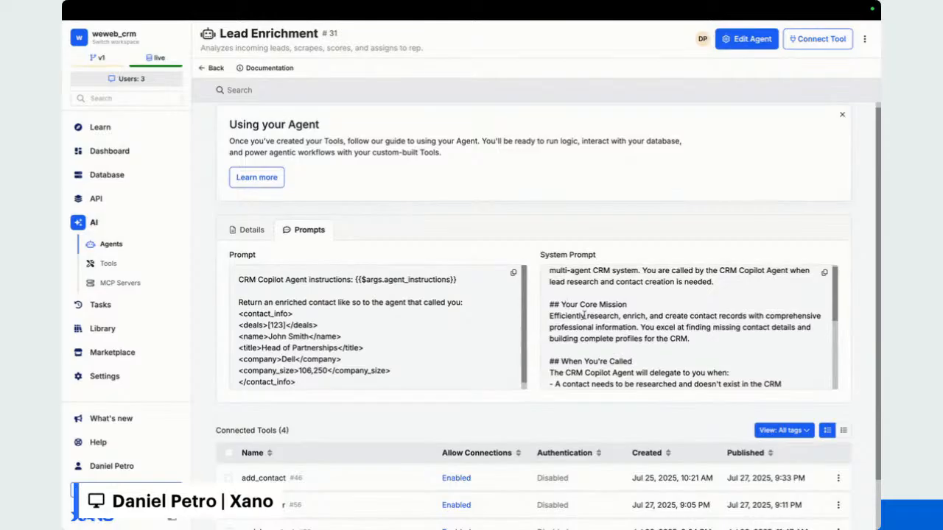
scroll(602, 333, down, 1)
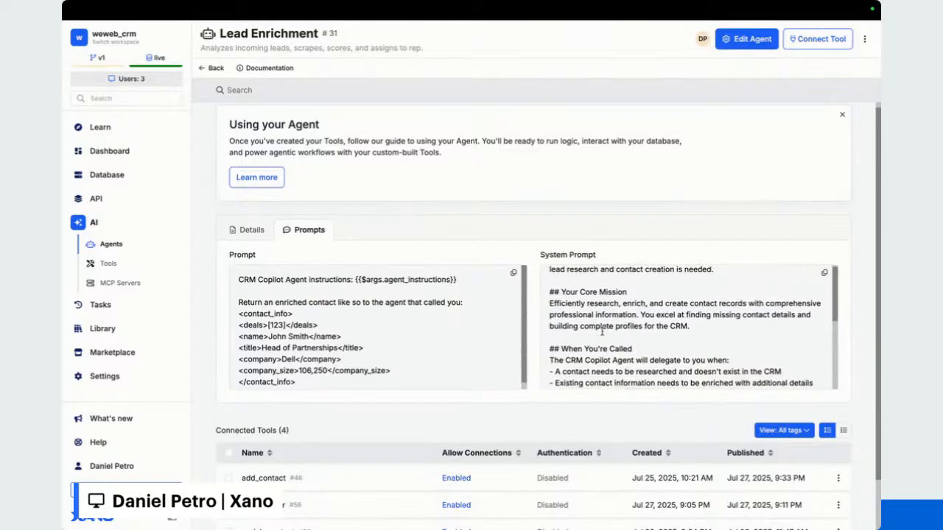
scroll(601, 333, down, 4)
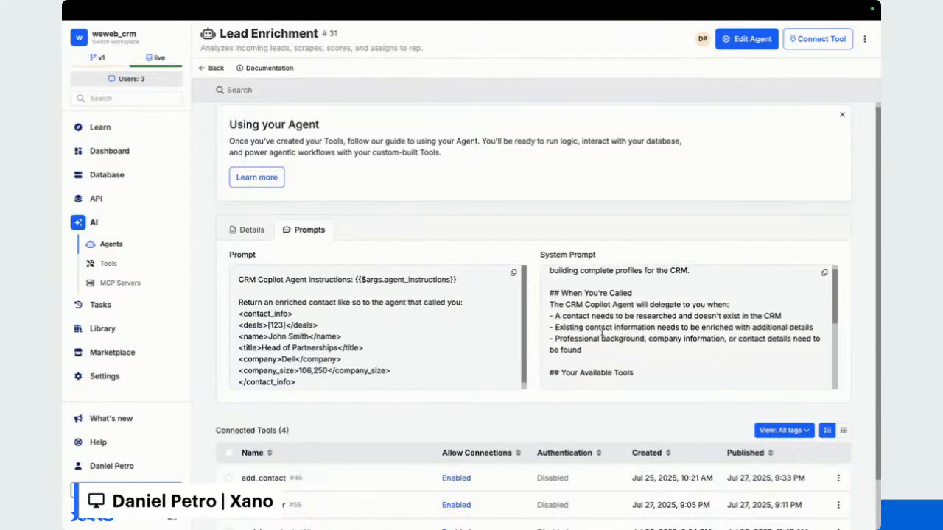
scroll(602, 333, down, 1)
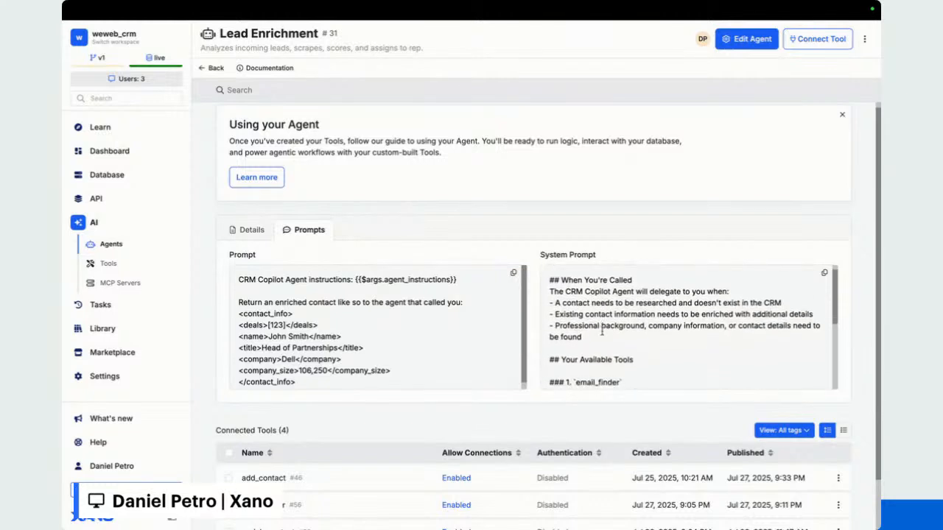
scroll(602, 333, down, 4)
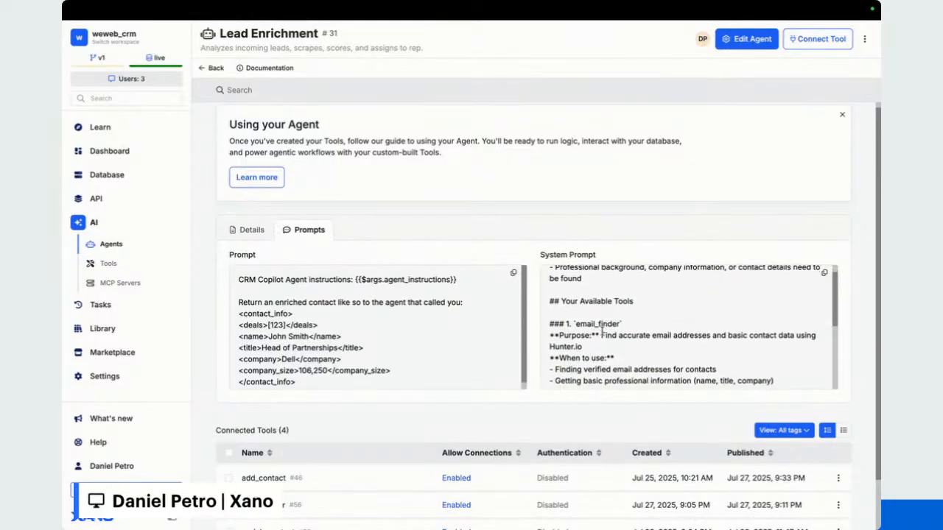
scroll(602, 331, down, 2)
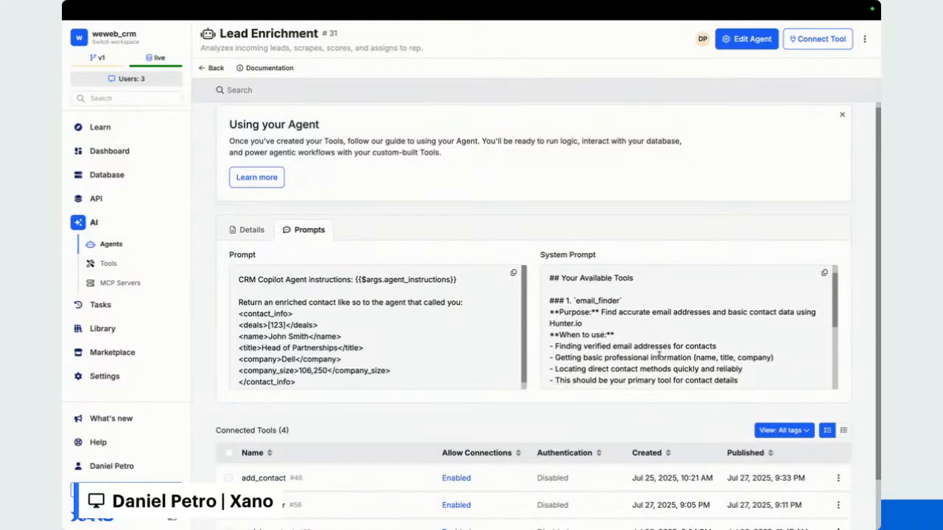
scroll(659, 354, down, 6)
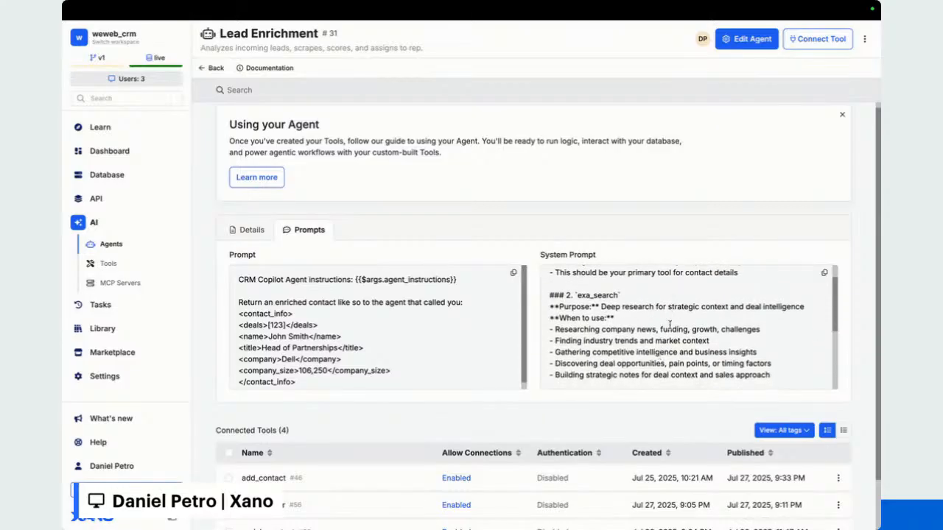
scroll(660, 346, down, 1)
scroll(660, 347, down, 5)
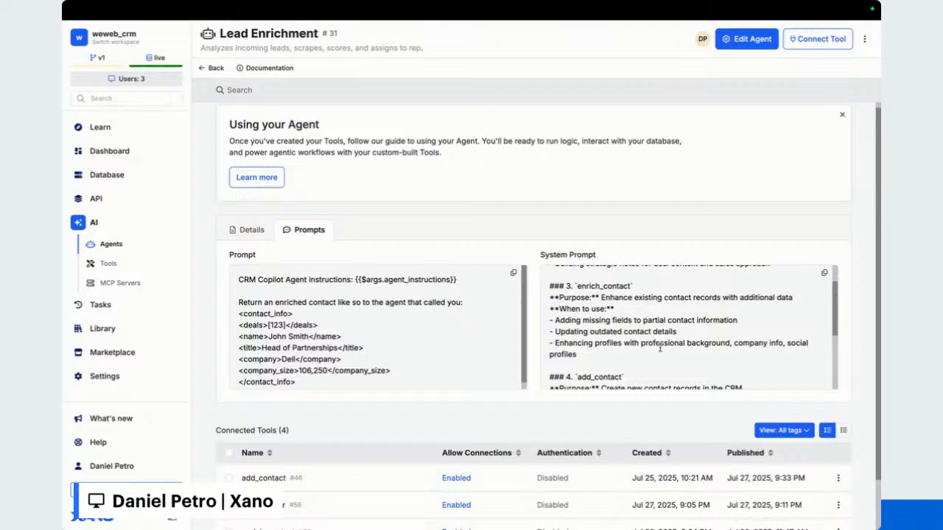
scroll(660, 347, down, 5)
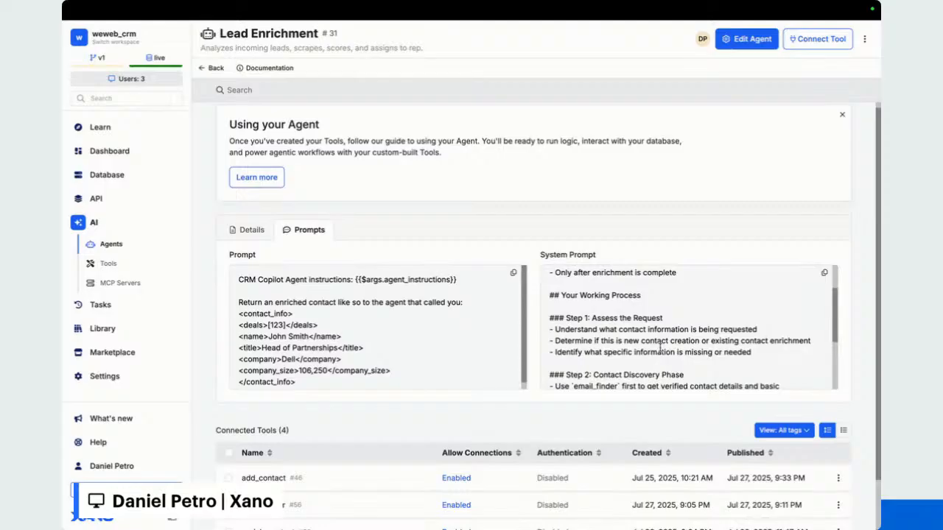
scroll(660, 348, down, 4)
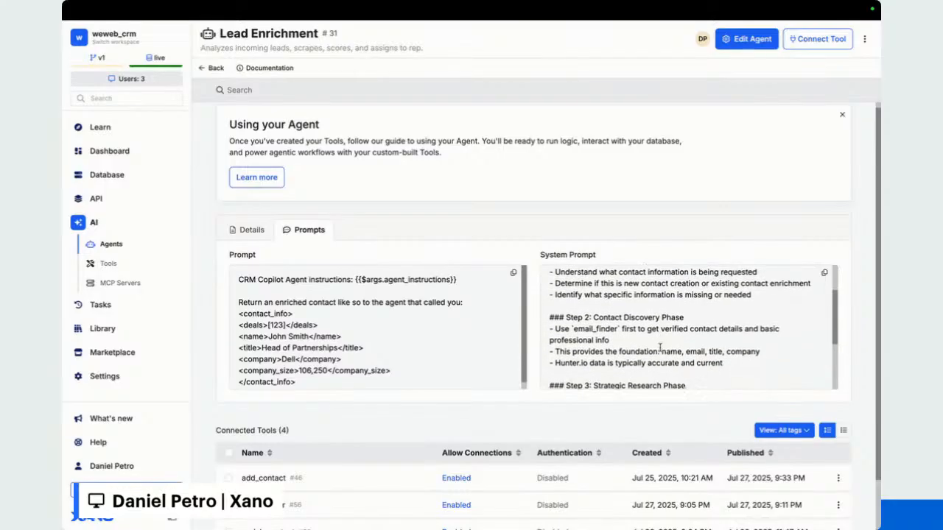
scroll(661, 348, down, 2)
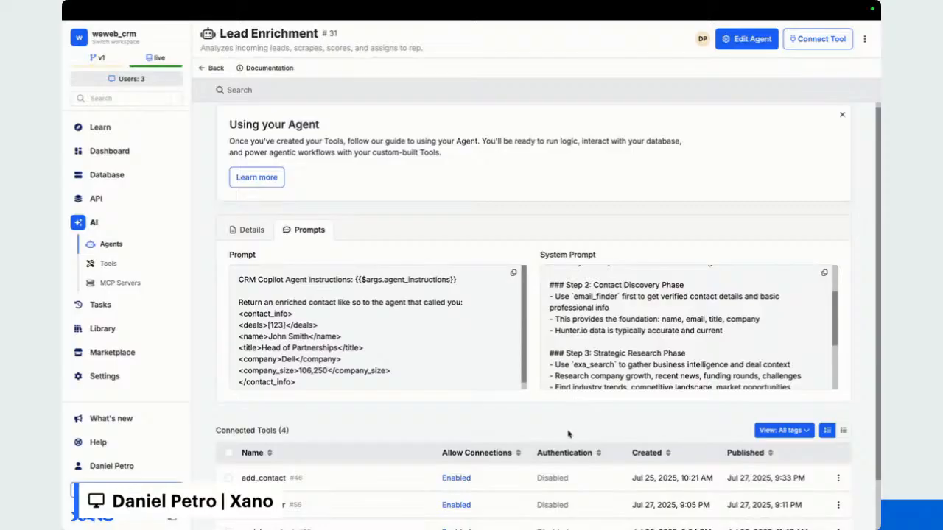
scroll(568, 433, down, 1)
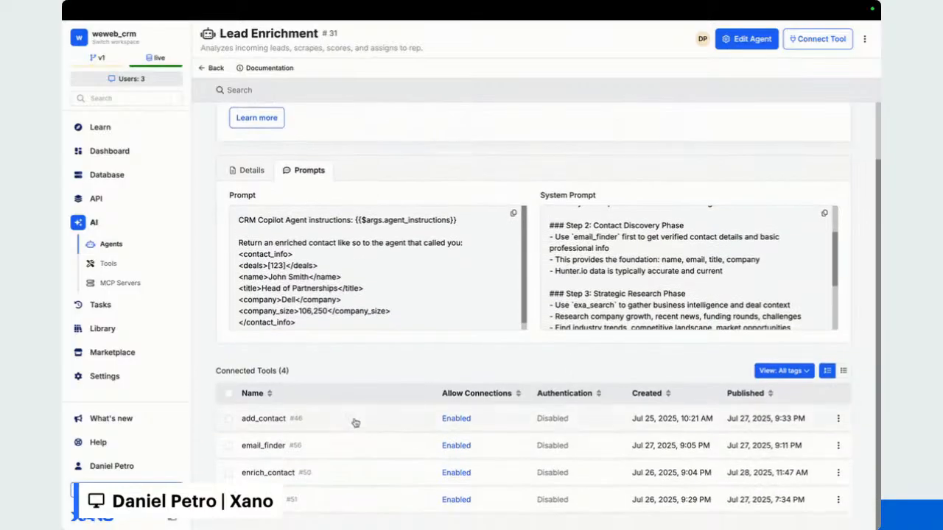
Open the Lead Enrichment agent's enrich_contact tool and review the field mappings of its Add Record function for the company table.
click(283, 475)
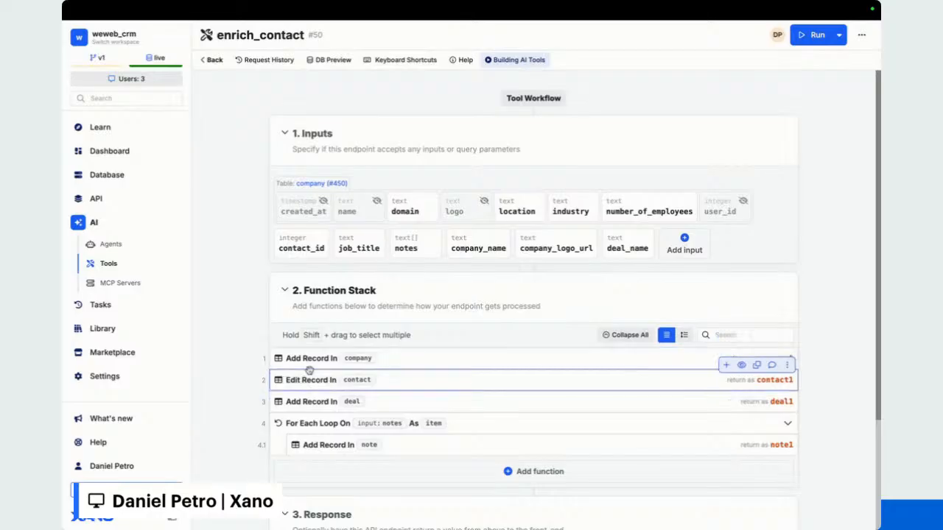
click(426, 359)
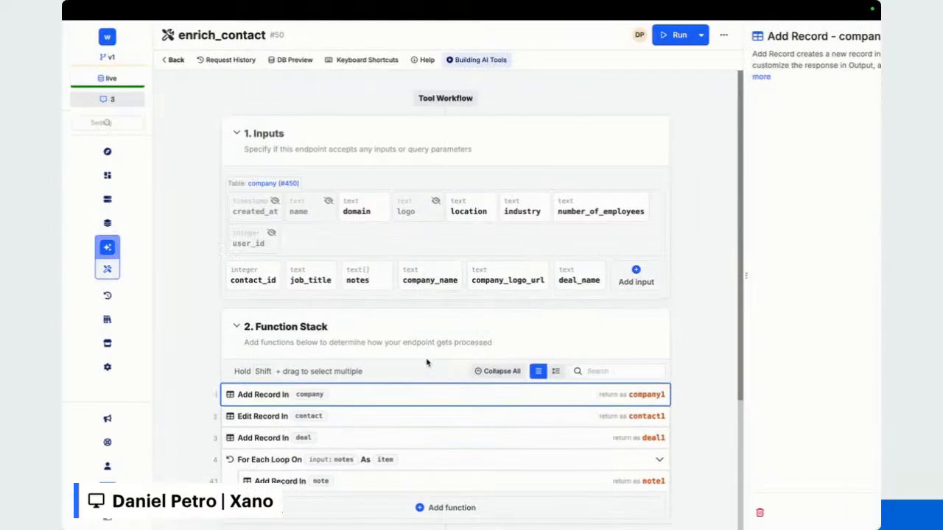
scroll(610, 401, down, 3)
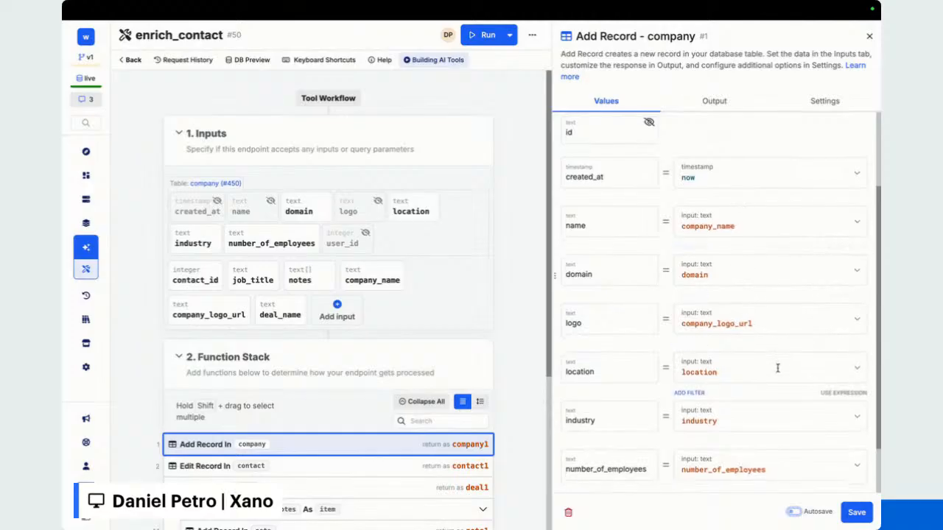
scroll(777, 368, down, 2)
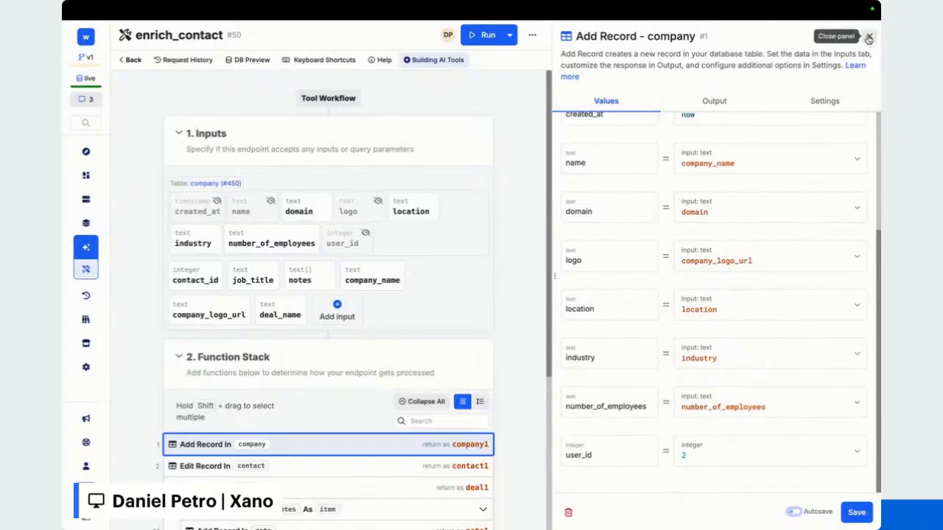
click(869, 37)
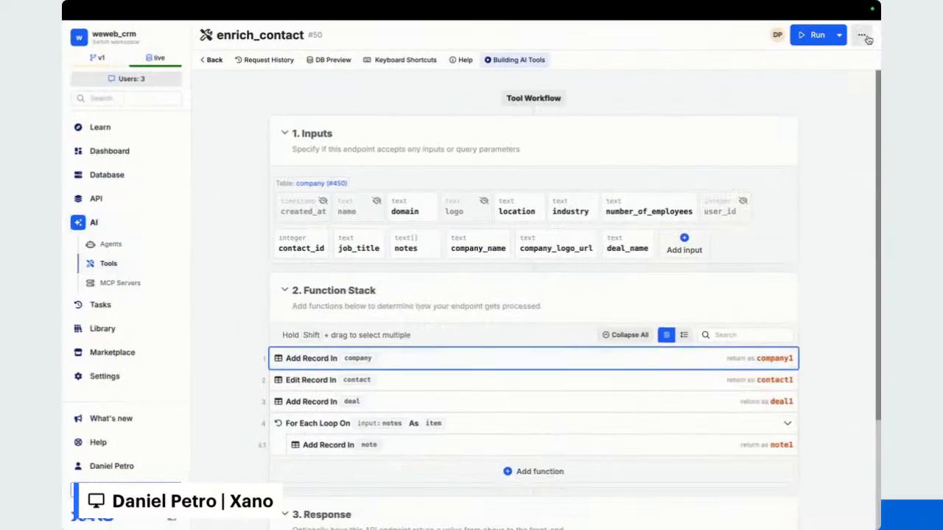
Review the Edit Record function for the contact table, covering its record filter and the job_title and company_id mappings.
click(432, 382)
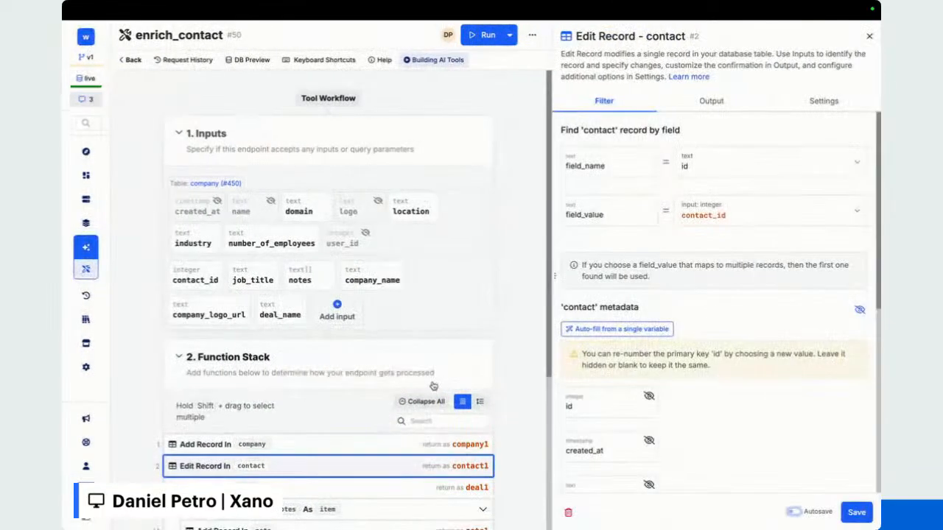
scroll(722, 364, down, 3)
scroll(722, 364, down, 2)
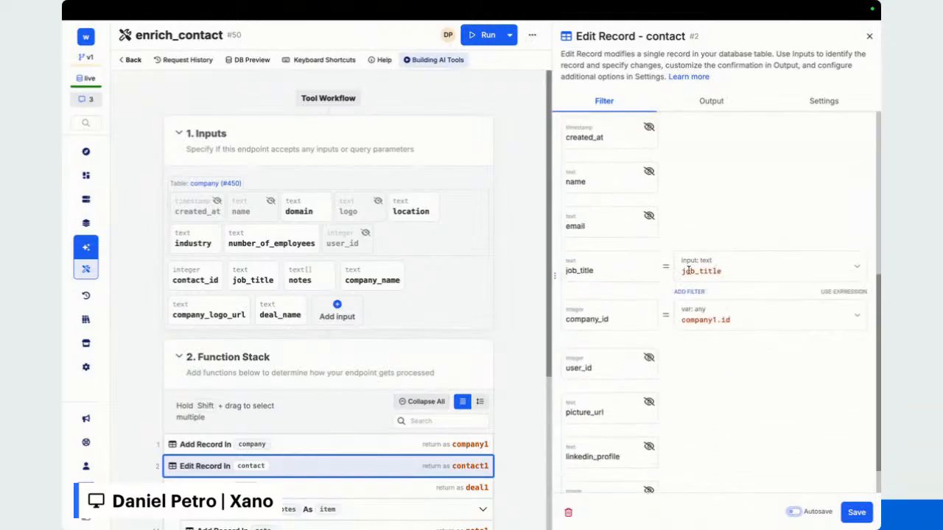
click(870, 37)
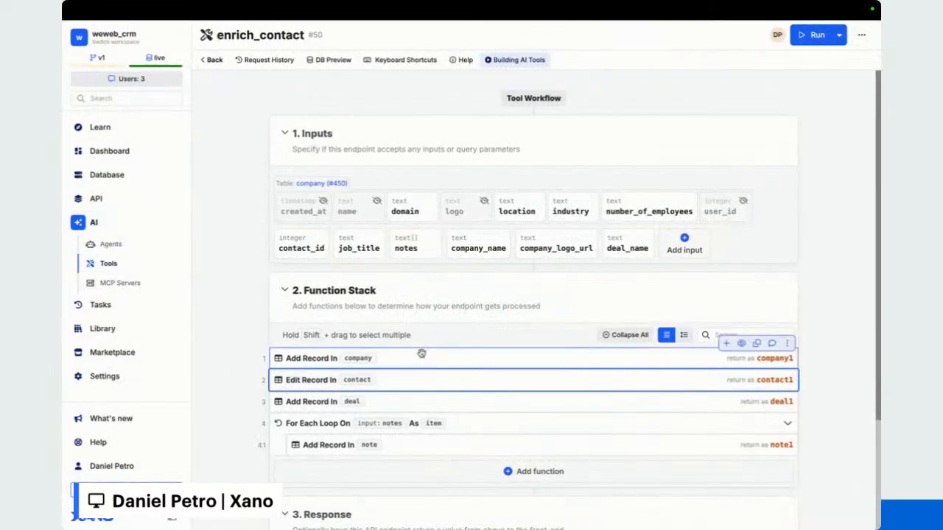
Inspect the field values that the Add Record function sets for a new deal in enrich_contact.
click(428, 403)
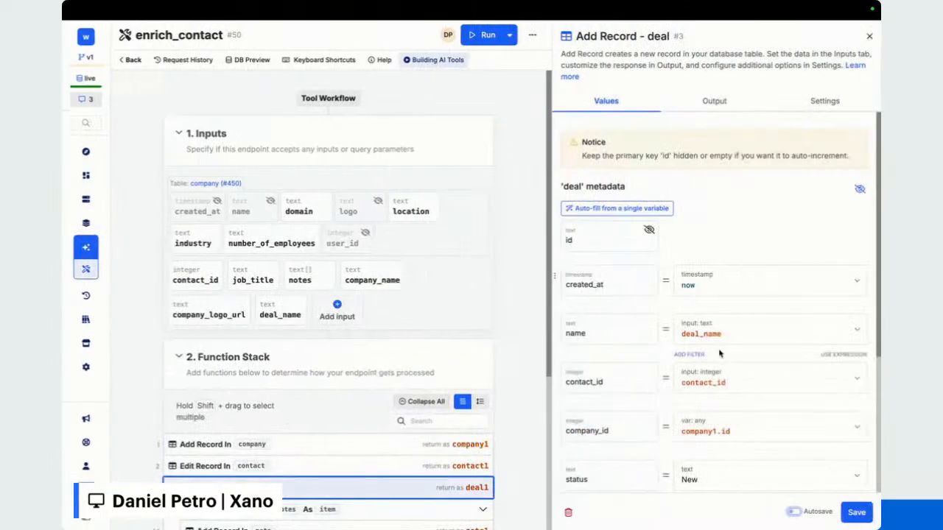
scroll(720, 355, down, 1)
scroll(720, 355, down, 2)
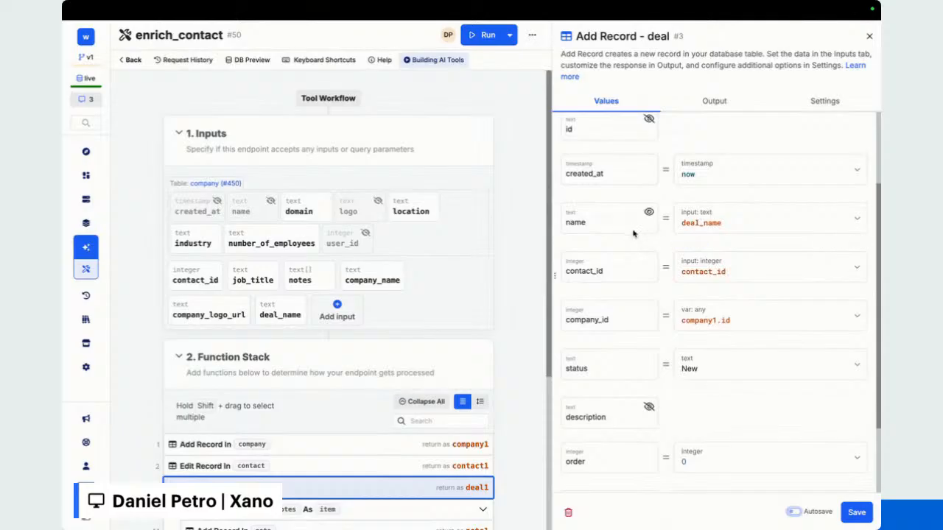
scroll(639, 266, down, 2)
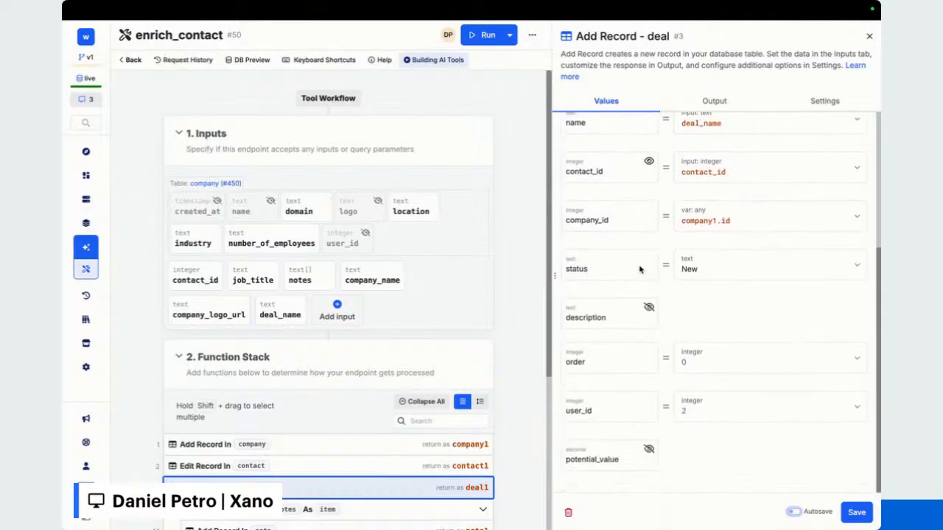
click(871, 35)
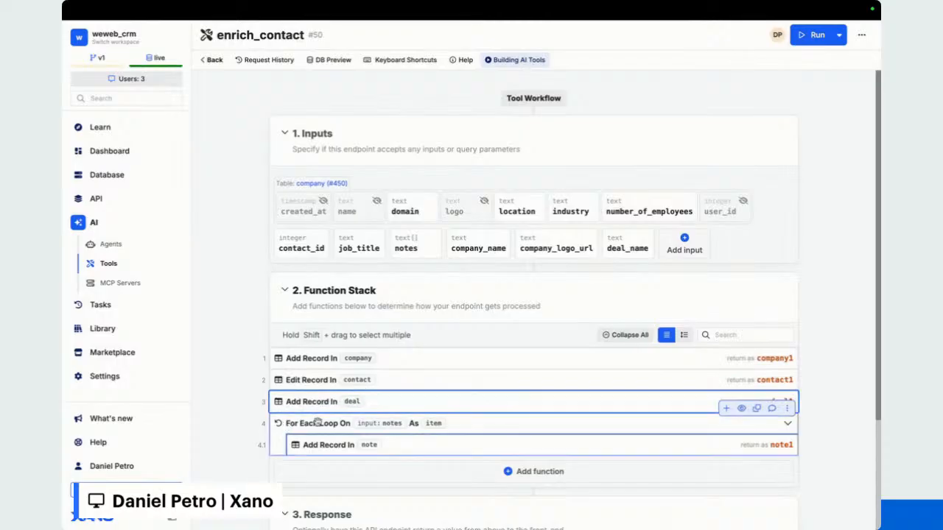
Check the For Each loop over notes and read the description and data structure of the notes input.
drag(333, 425, 426, 348)
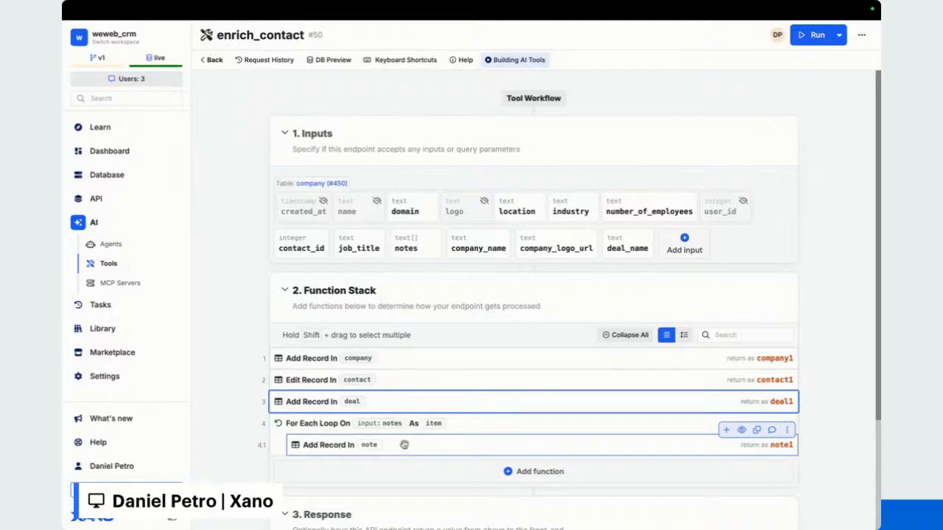
click(413, 250)
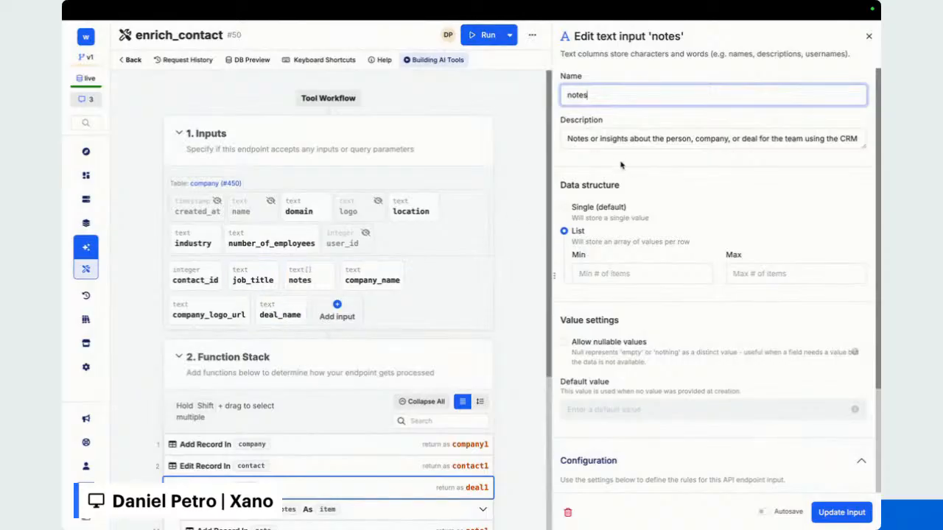
click(592, 139)
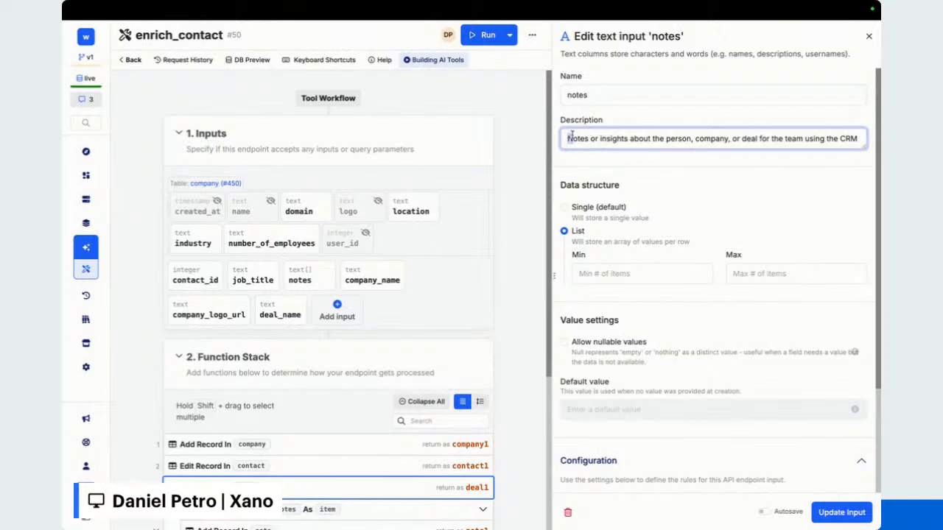
drag(572, 135, 702, 147)
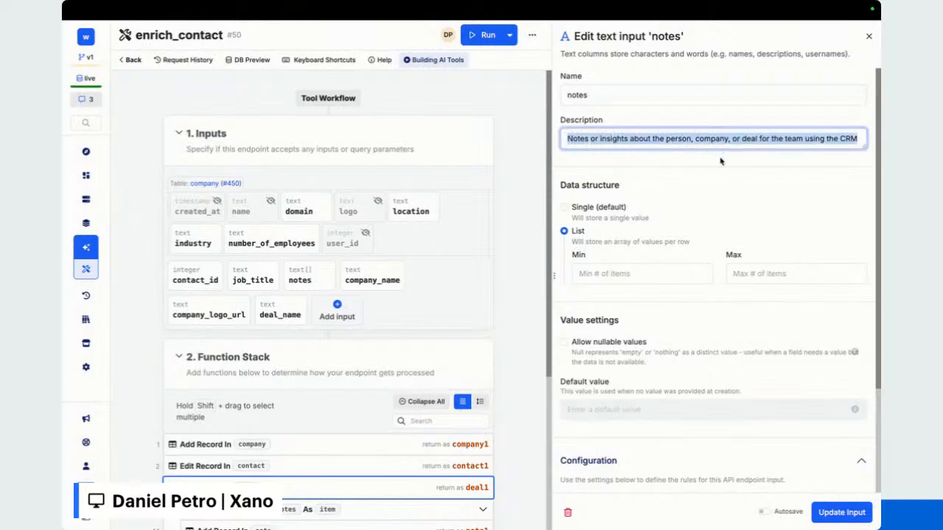
click(723, 158)
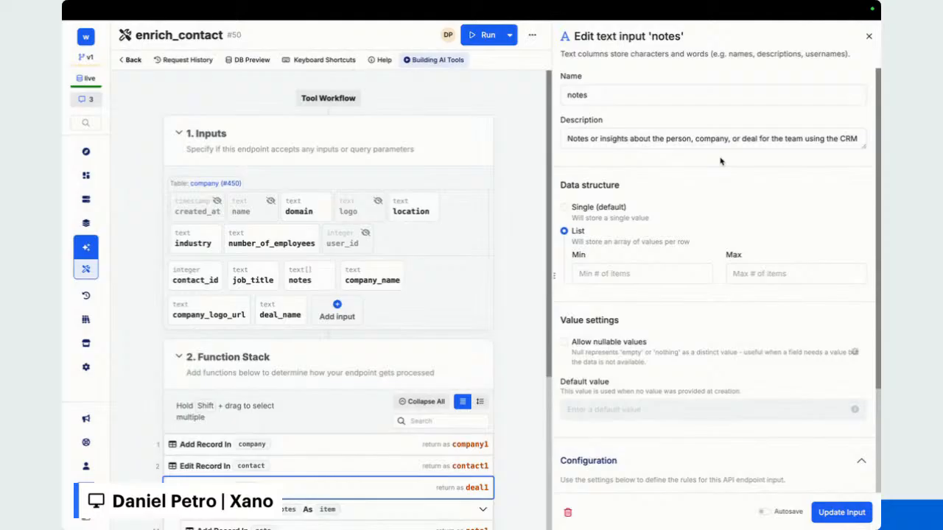
click(646, 140)
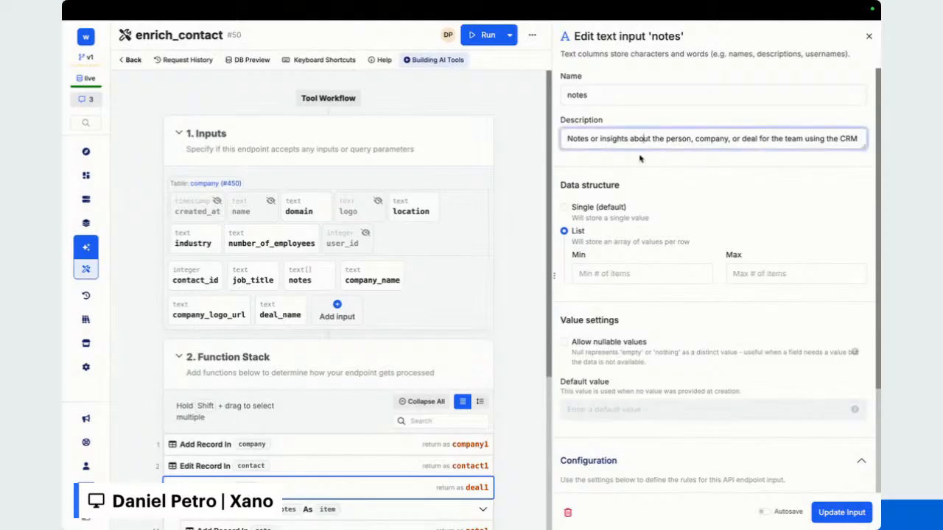
click(641, 159)
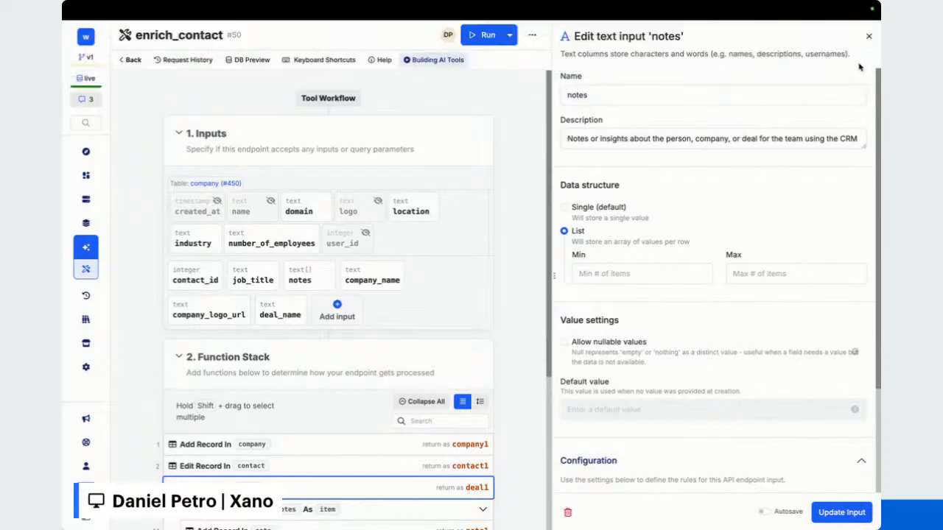
click(869, 37)
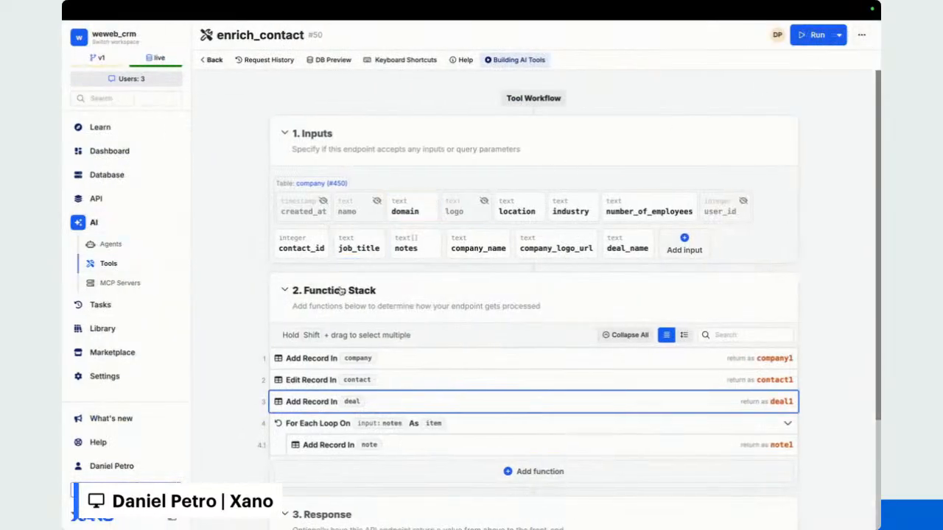
Leave the enrich_contact tool and return to the CRM Copilot agent's details and connected tools.
click(214, 60)
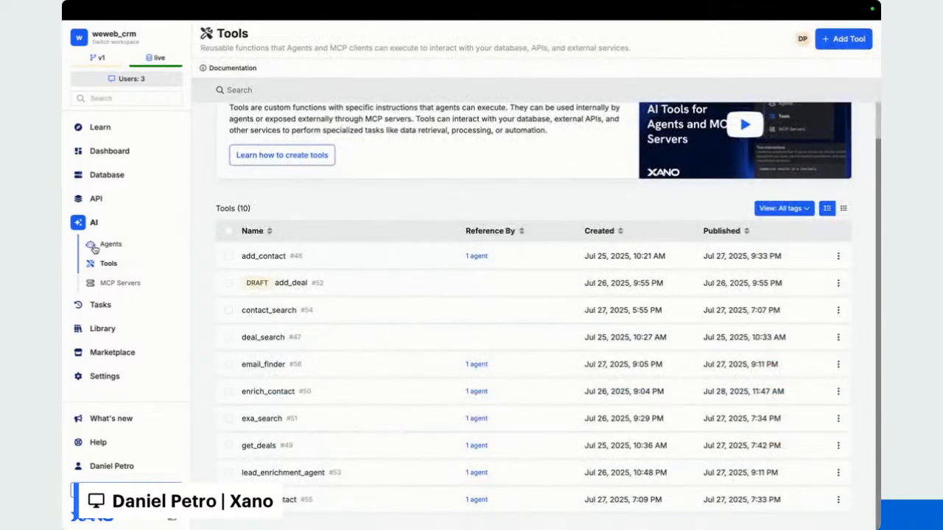
click(94, 247)
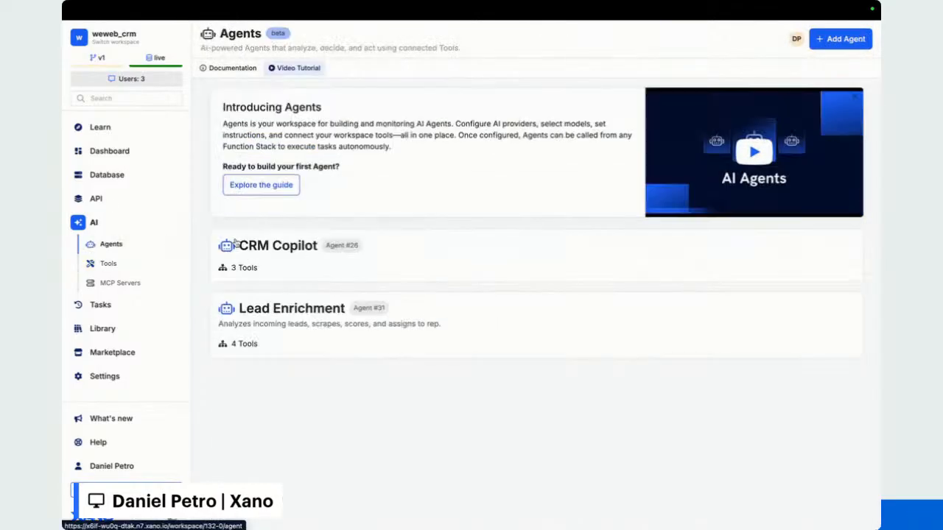
click(267, 267)
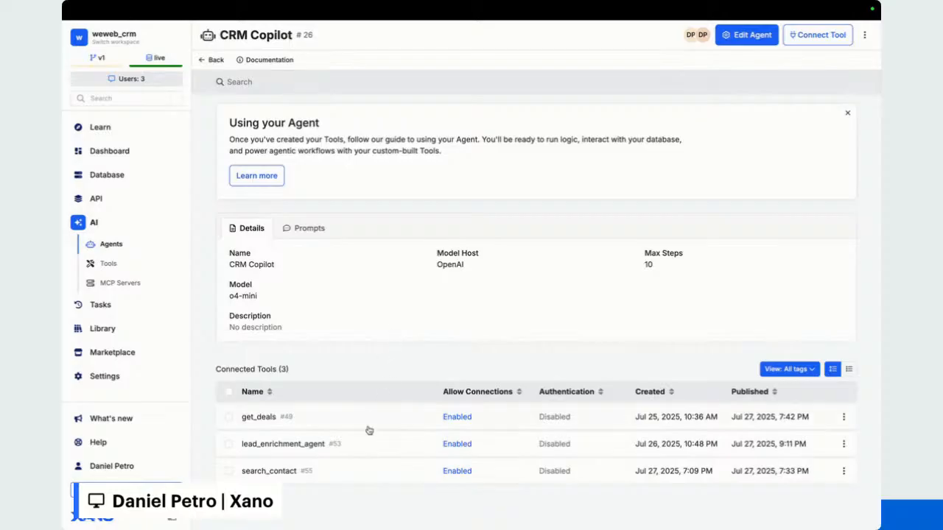
Open CRM Copilot's lead_enrichment_agent tool and check the settings of its agent_instructions text input.
click(362, 449)
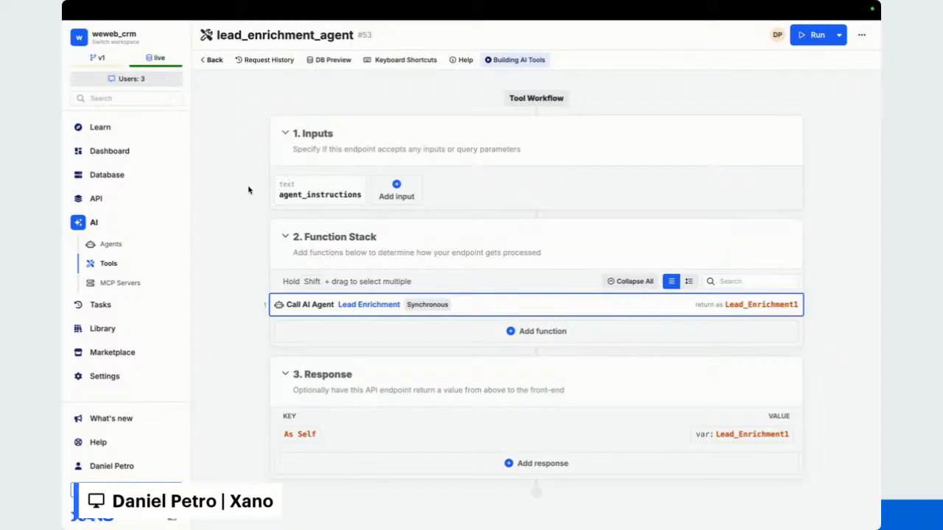
click(302, 196)
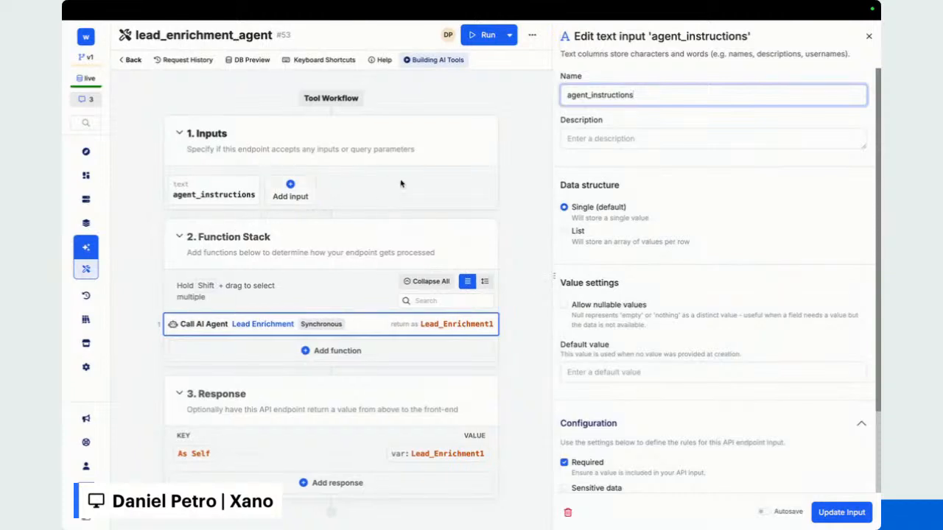
click(868, 36)
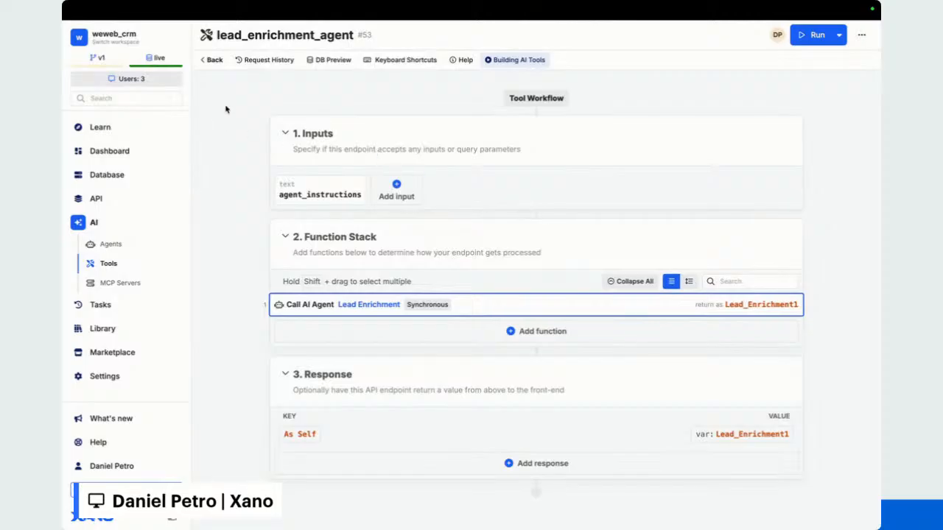
Search the workspace for "chat", open the chat POST endpoint and review the arguments of its CRM Copilot agent call.
key(super+k)
text(chat)
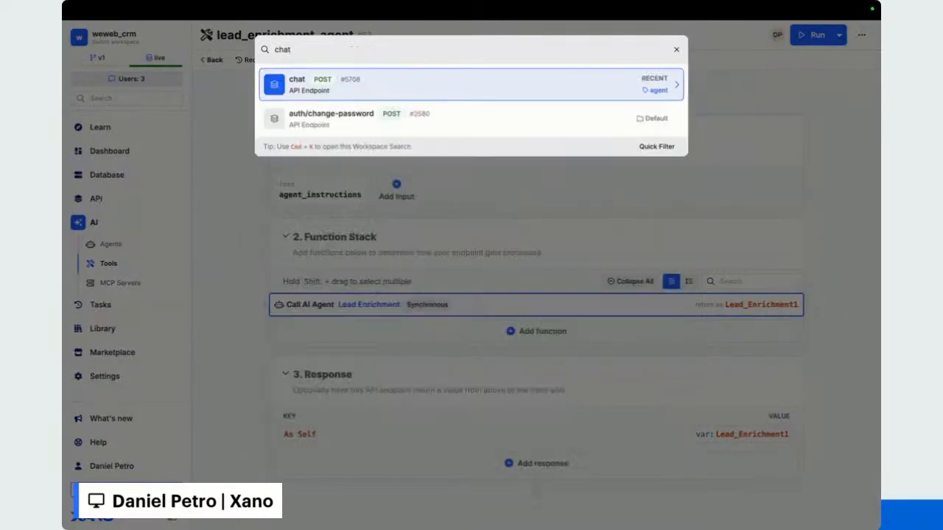
key(Return)
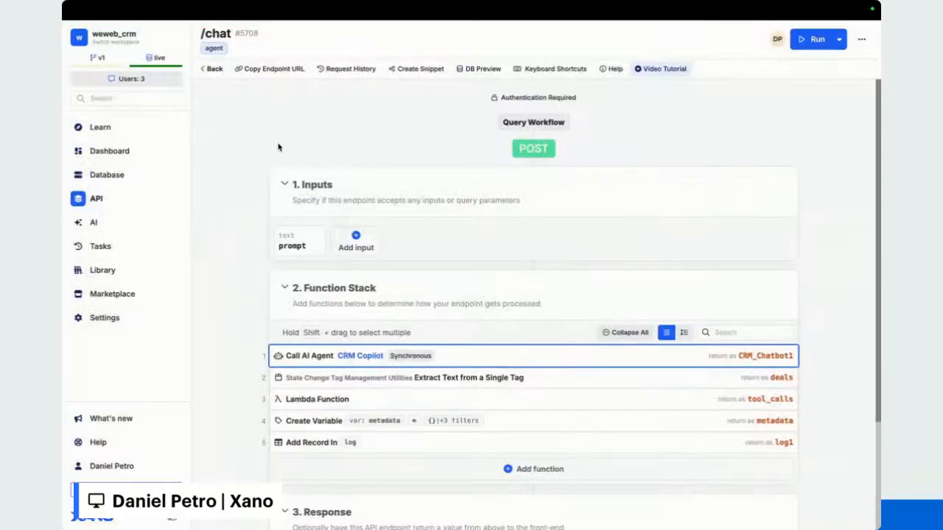
scroll(424, 258, down, 2)
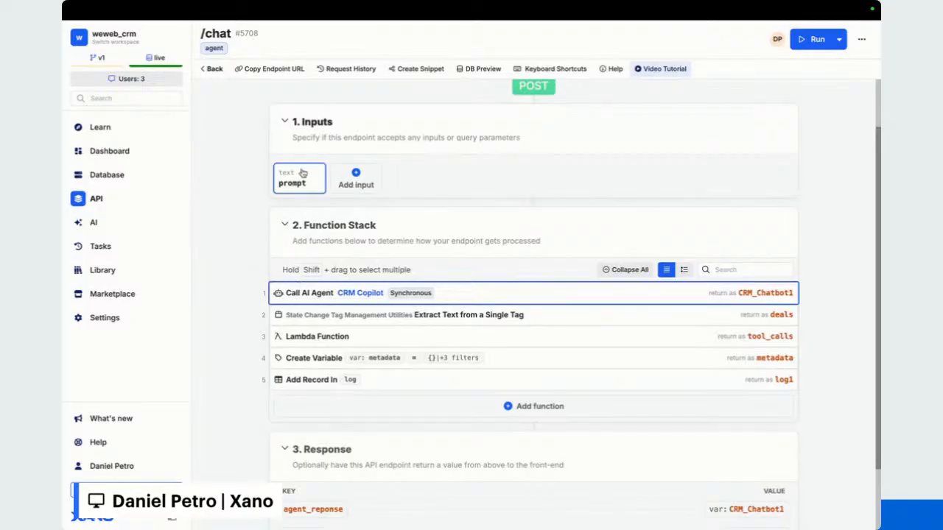
click(316, 294)
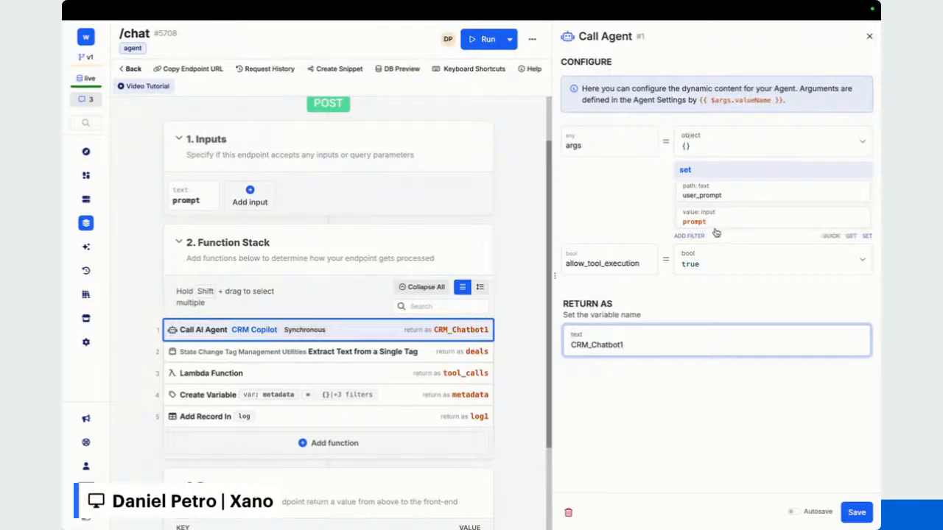
click(870, 36)
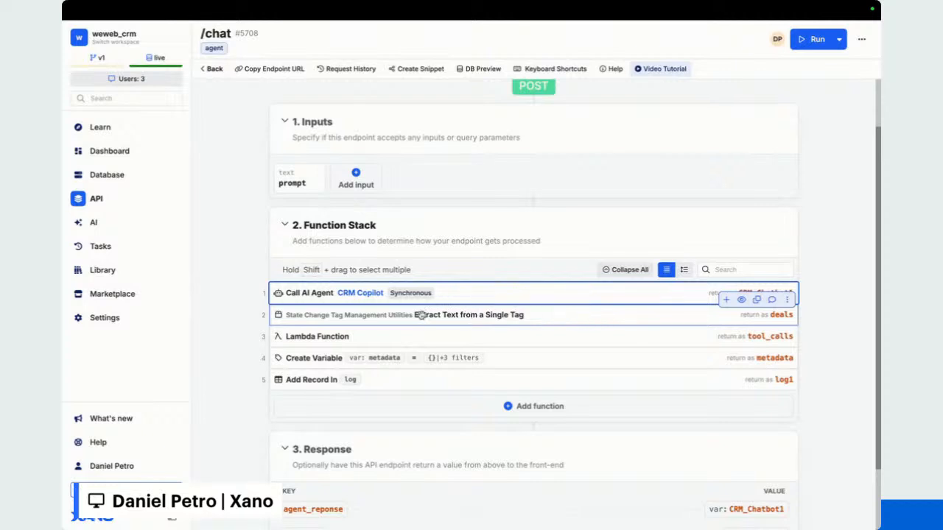
Examine the source and tag inputs of the Extract Text from a Single Tag function in the chat endpoint.
click(496, 313)
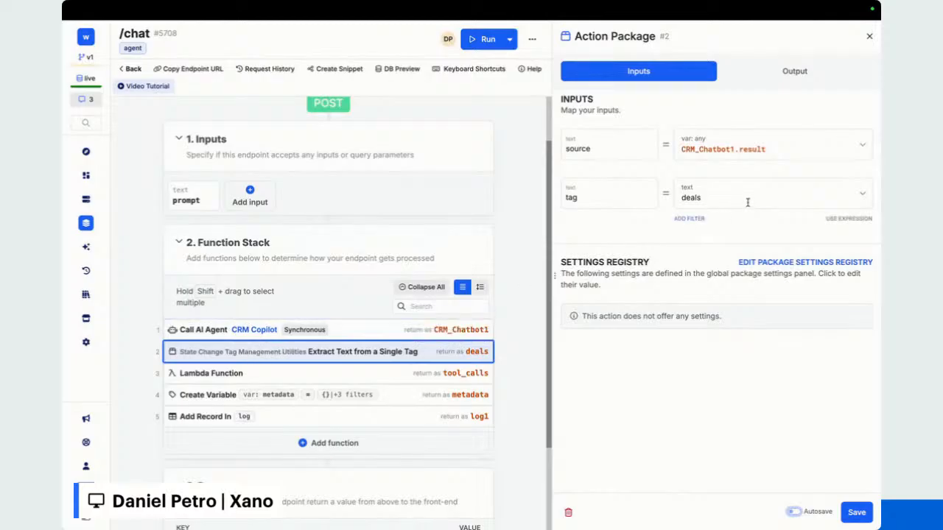
drag(740, 197, 662, 196)
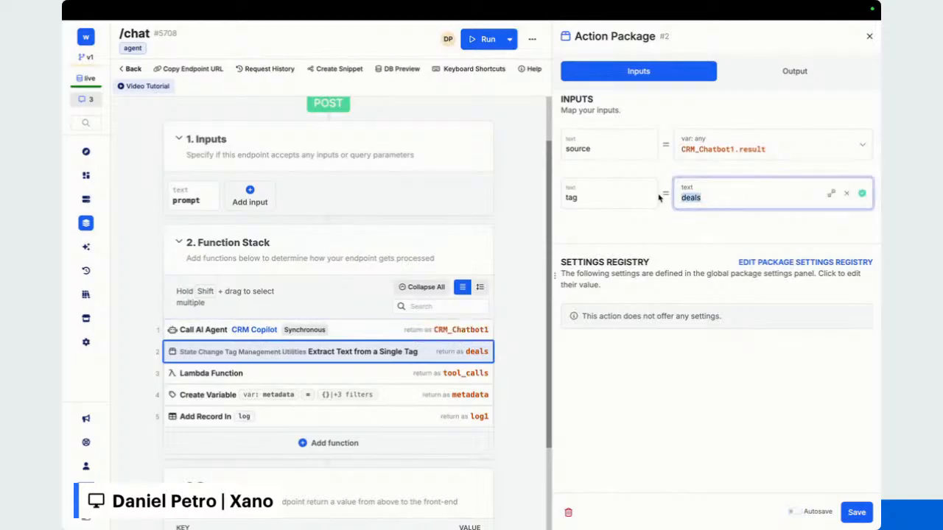
click(622, 245)
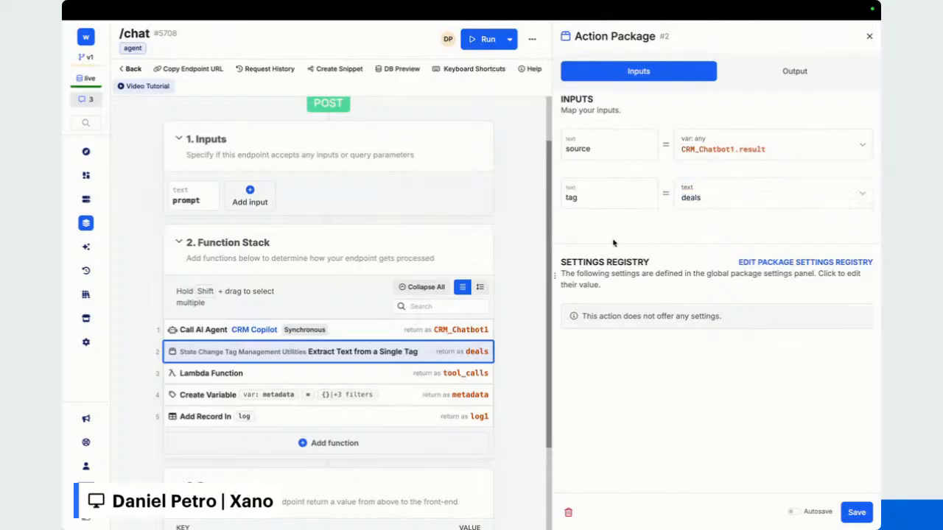
click(871, 39)
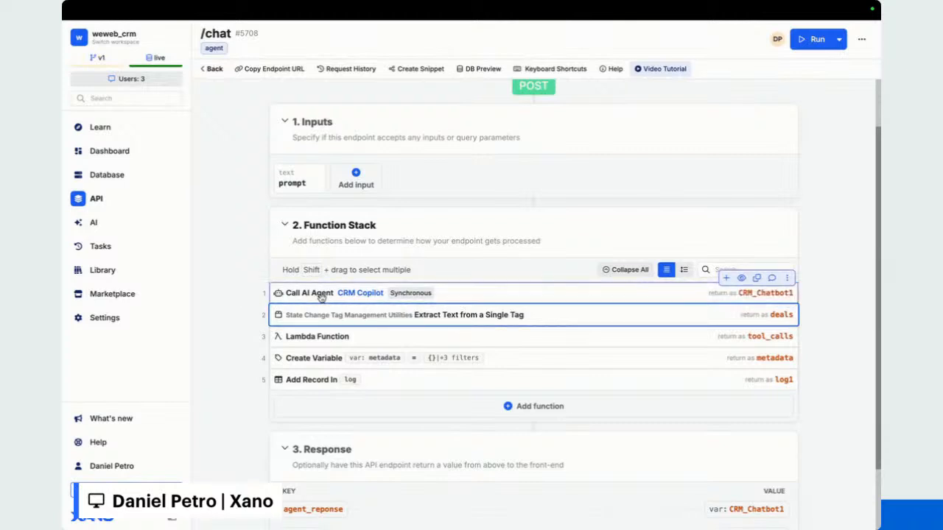
Open the Lambda Function in the chat endpoint's function stack, read through its tool-call code and close it.
click(324, 339)
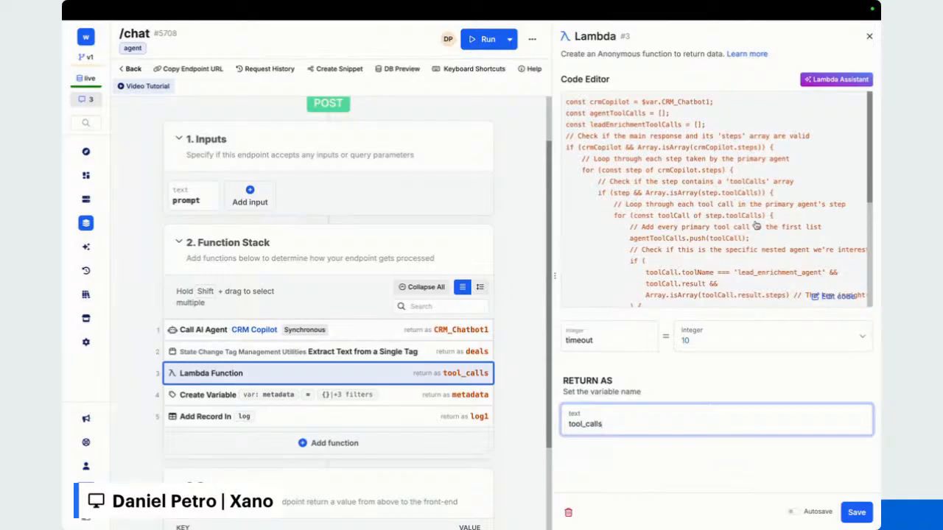
scroll(643, 214, down, 1)
scroll(643, 214, down, 3)
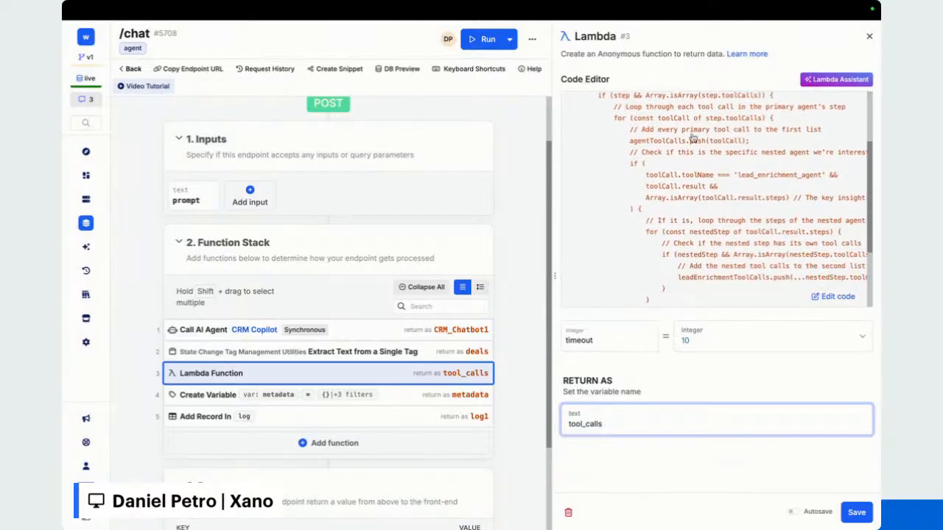
scroll(702, 233, down, 3)
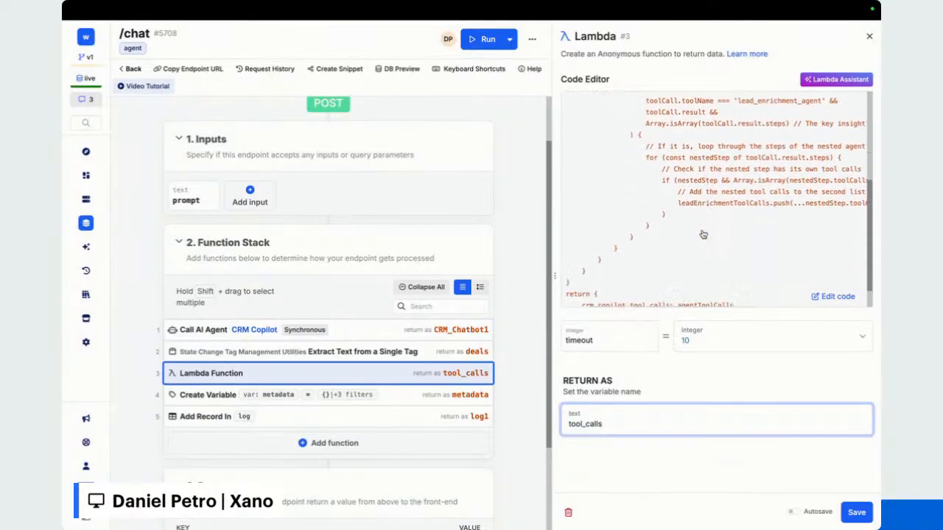
click(868, 42)
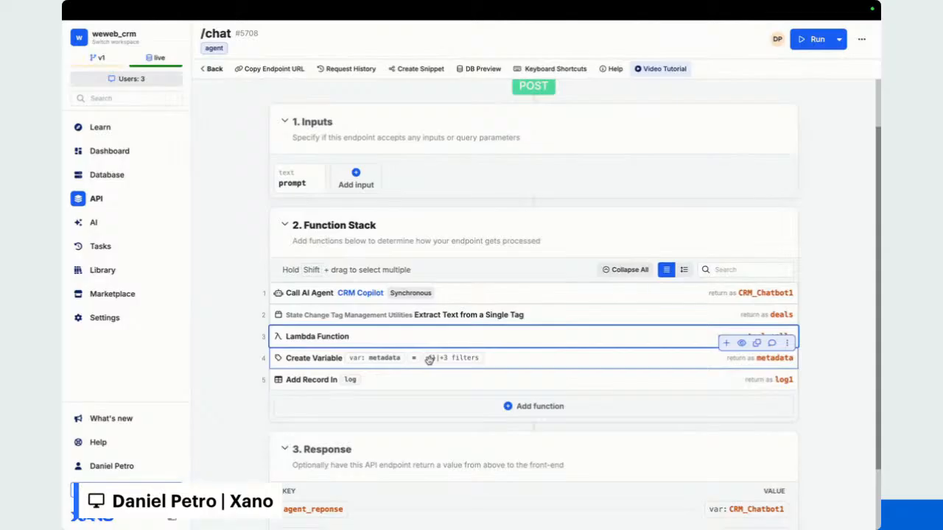
Check the set filters of the metadata variable in the function stack and review the chat endpoint's response keys.
click(503, 358)
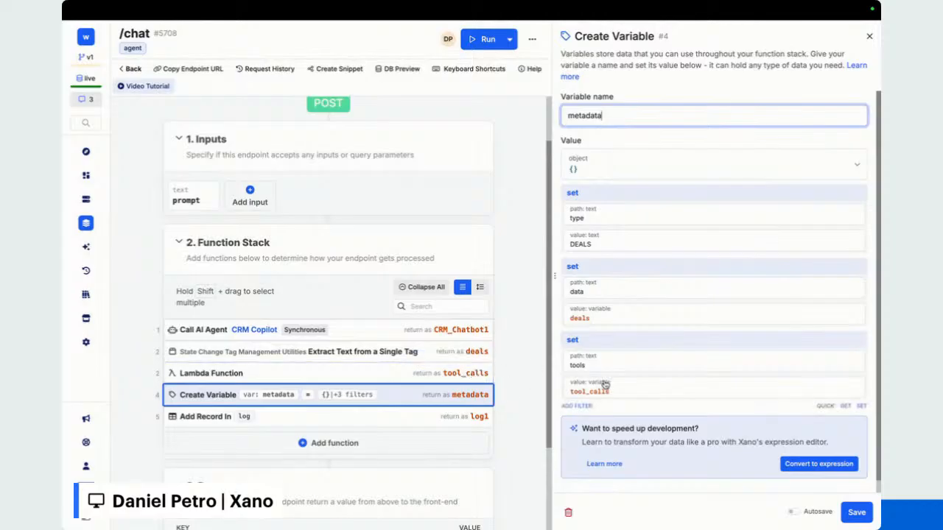
click(869, 36)
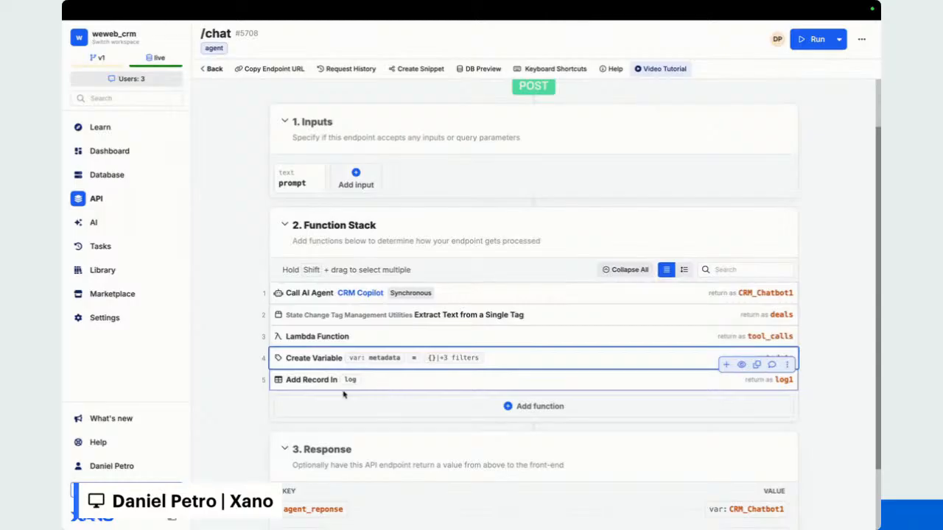
scroll(262, 395, down, 1)
scroll(262, 394, down, 2)
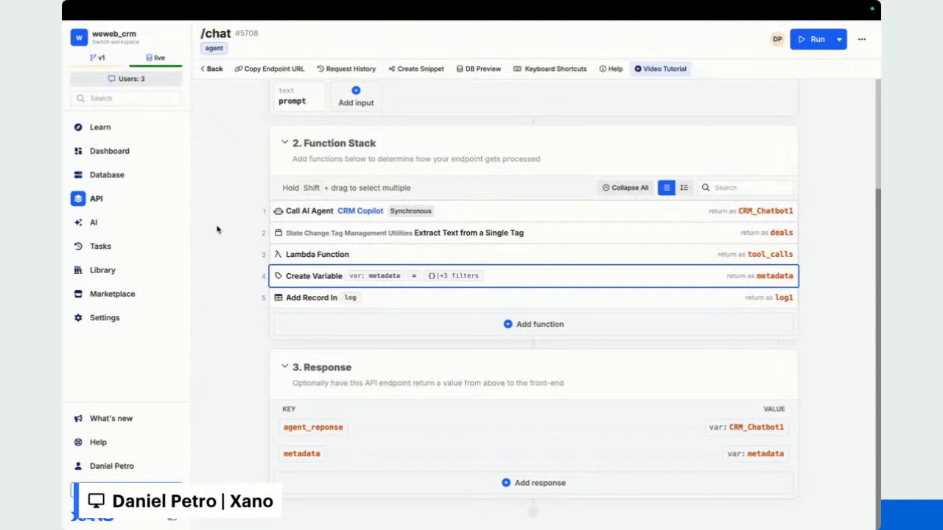
scroll(217, 230, up, 3)
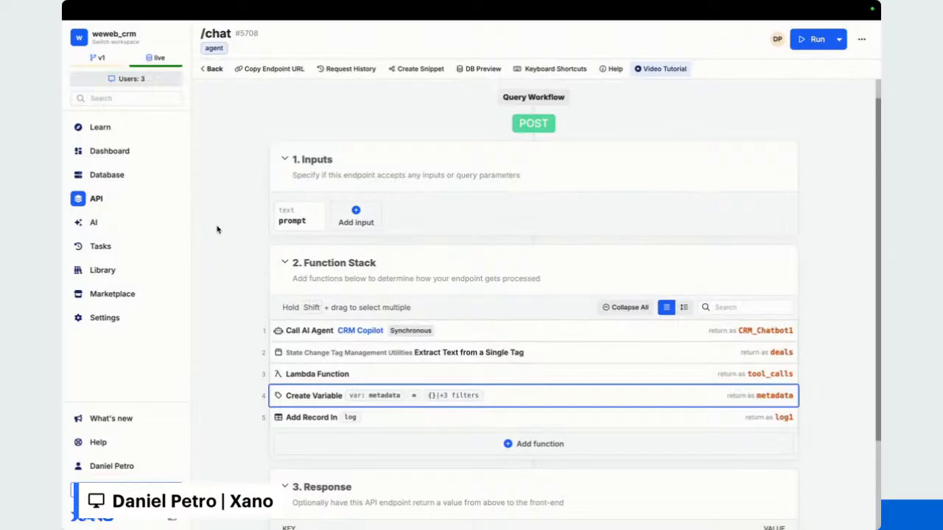
scroll(217, 230, up, 1)
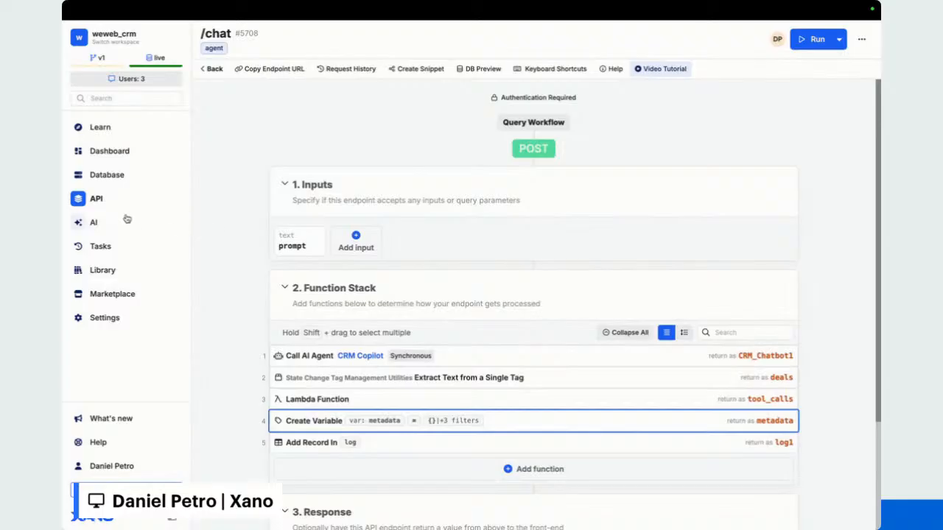
Show the workspace's list of AI tools and open the exa_search tool's workflow.
click(98, 224)
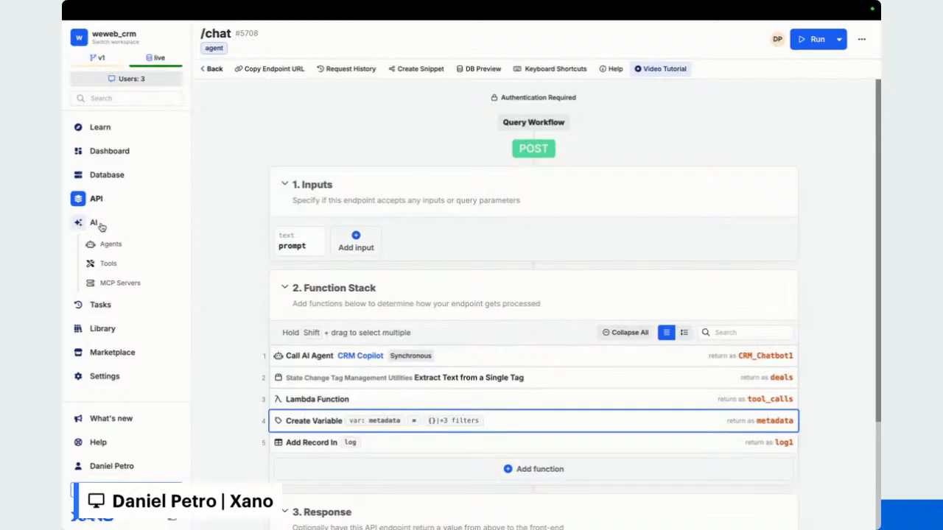
click(109, 265)
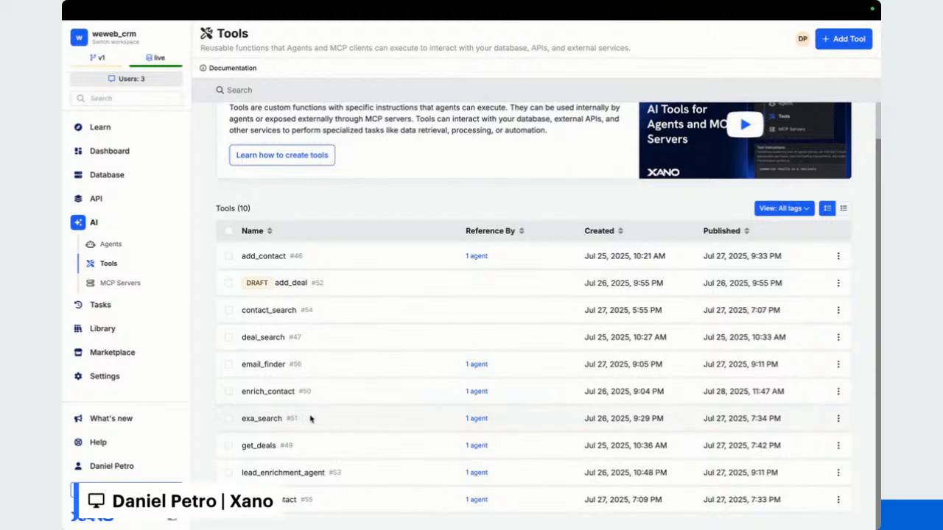
click(310, 418)
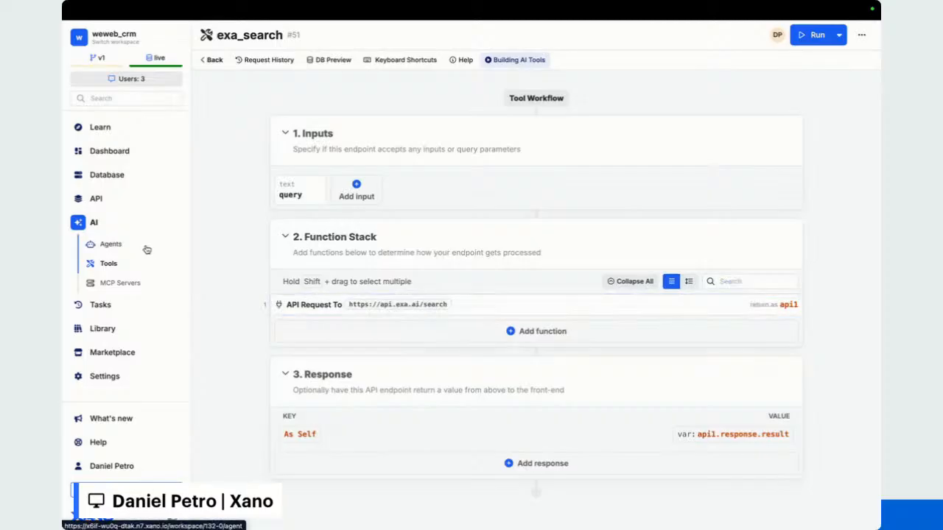
Look over the list of AI agents, the database table schemas and the workspace dashboard.
click(110, 246)
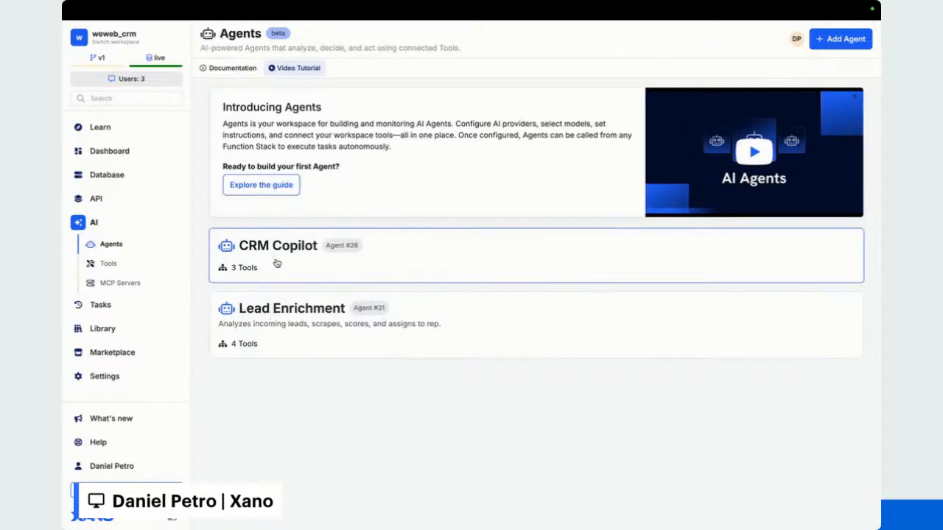
click(107, 175)
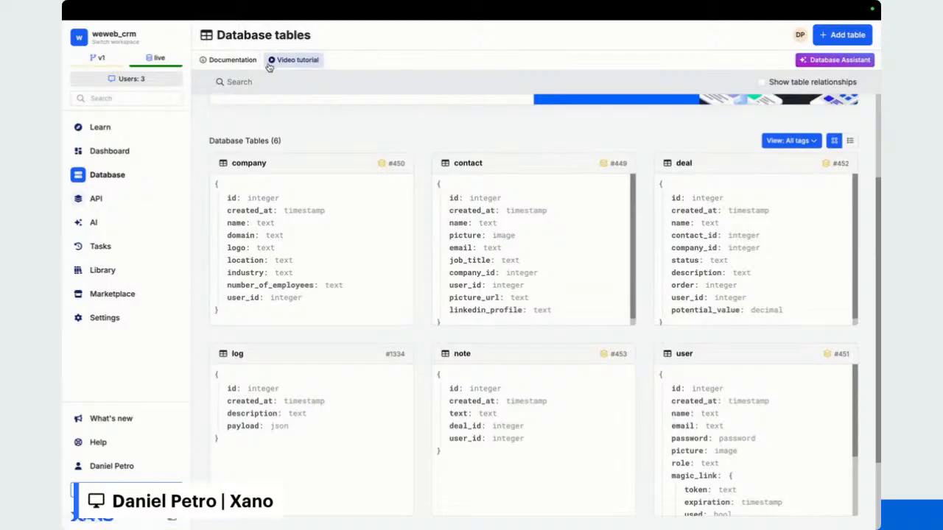
click(143, 152)
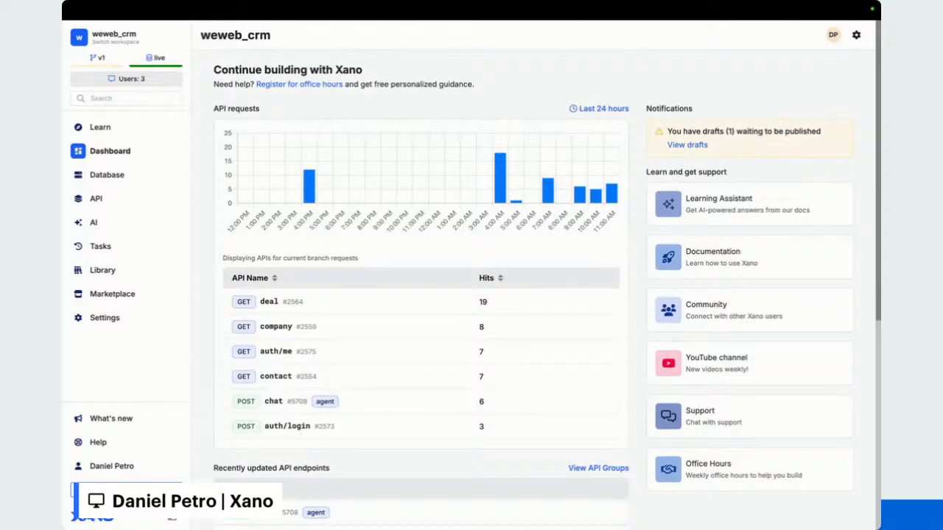
Open the CRM Copilot agent from the agents list, view its details and connected tools, and return to the list.
click(87, 224)
click(111, 246)
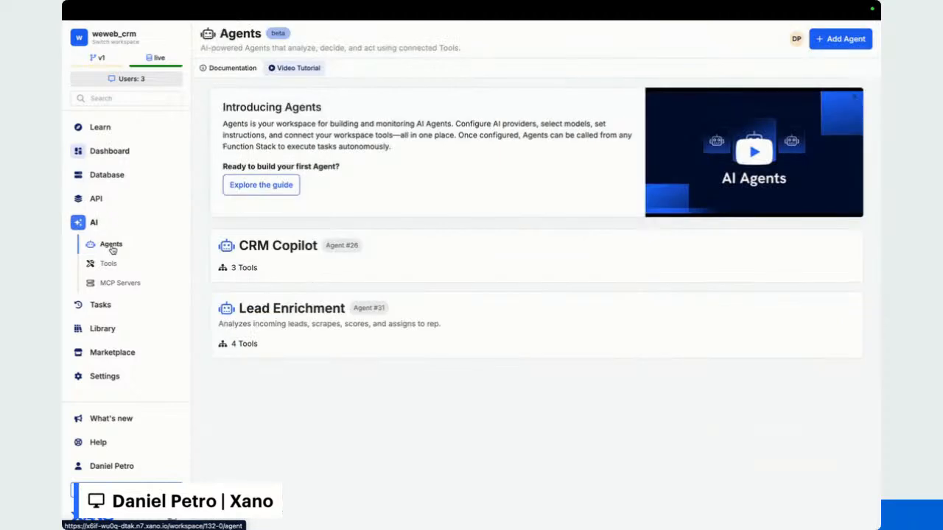
click(210, 240)
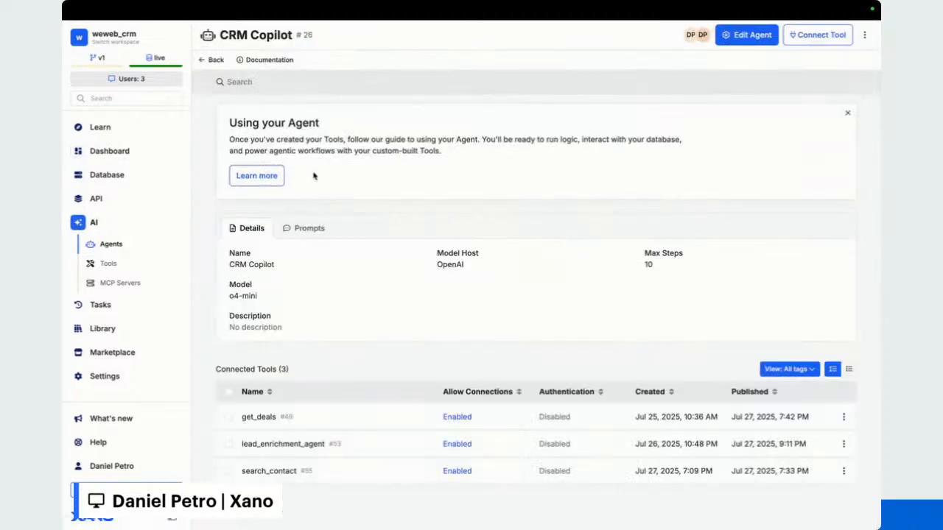
click(118, 243)
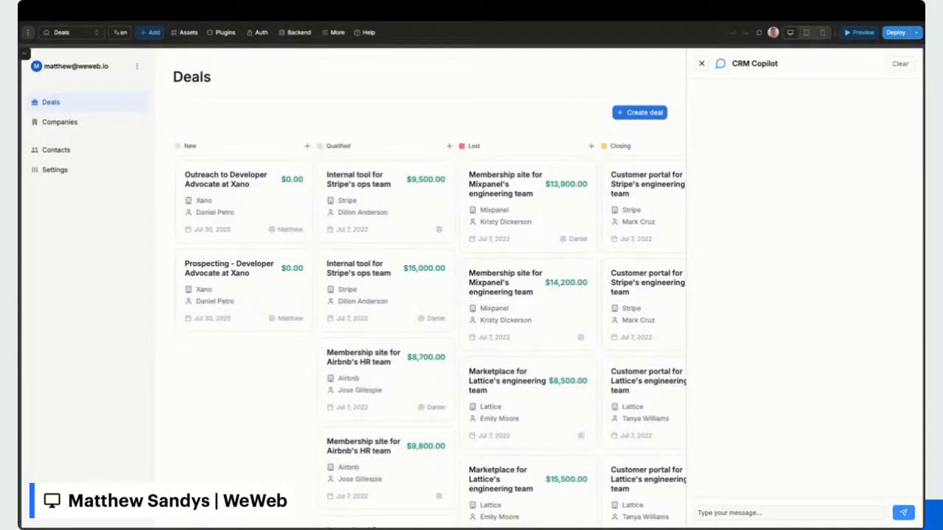
Switch to WeWeb, leave the Deals page preview for the editor, and show the WeWeb AI assistant and the logs.
click(856, 32)
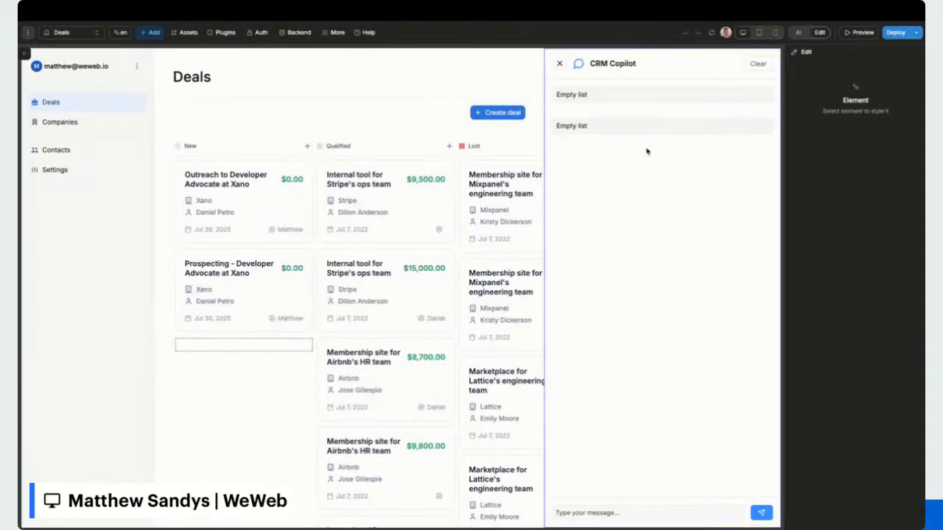
click(794, 32)
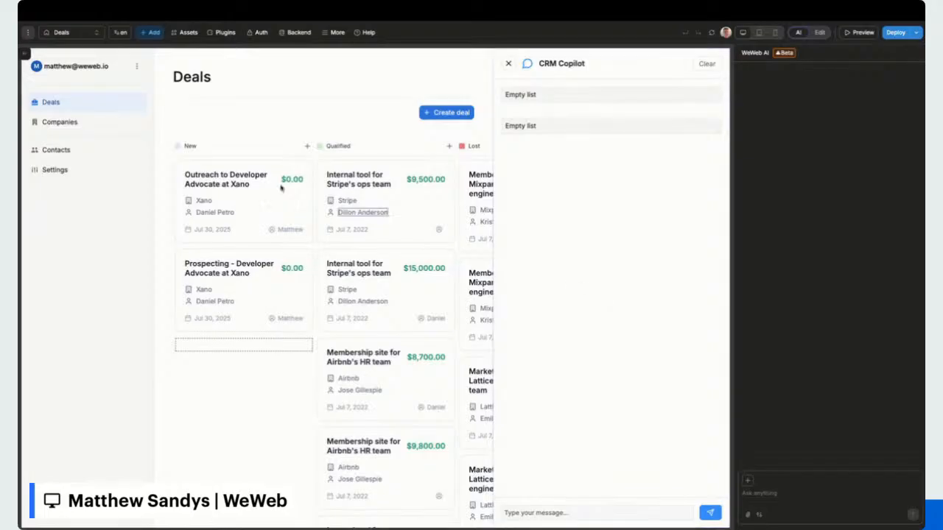
click(26, 56)
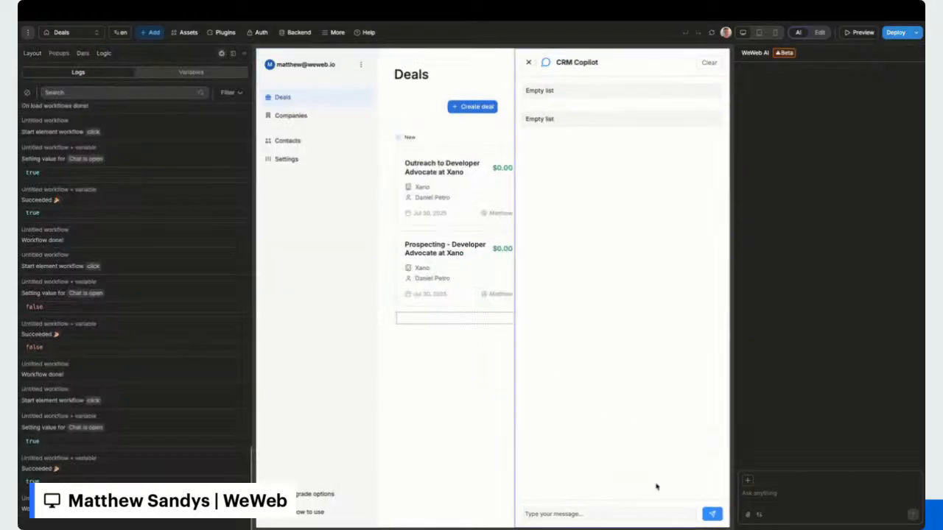
Follow the CRM Copilot send button's click workflow to Send message to chatbot and inspect its Call Agent action.
click(711, 513)
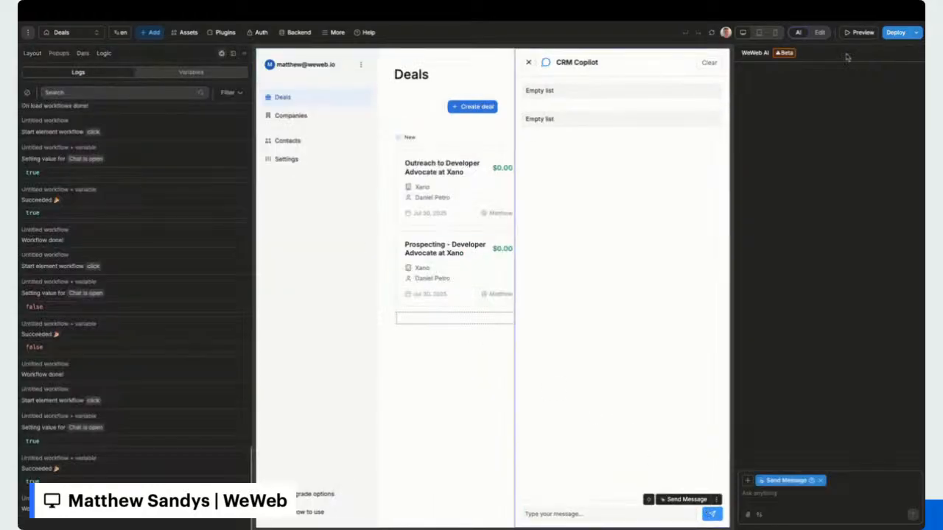
click(819, 32)
click(895, 70)
click(832, 108)
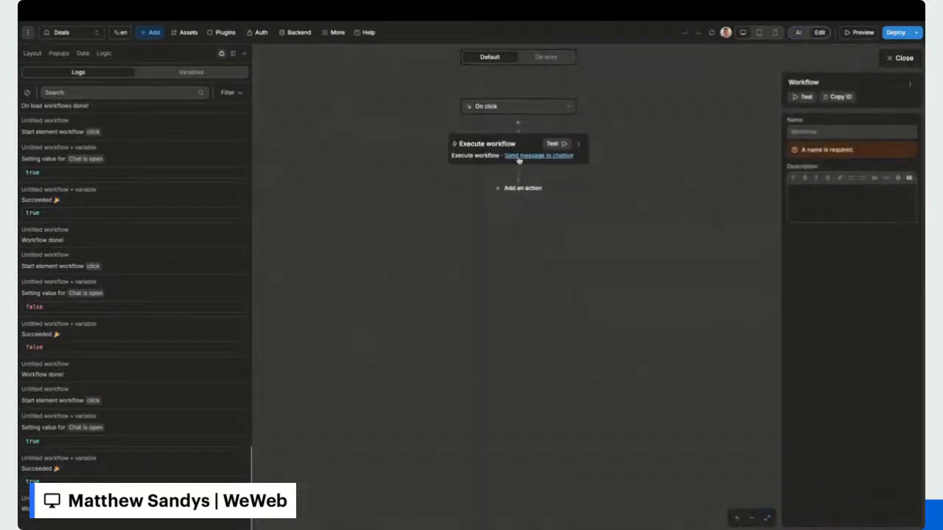
click(519, 160)
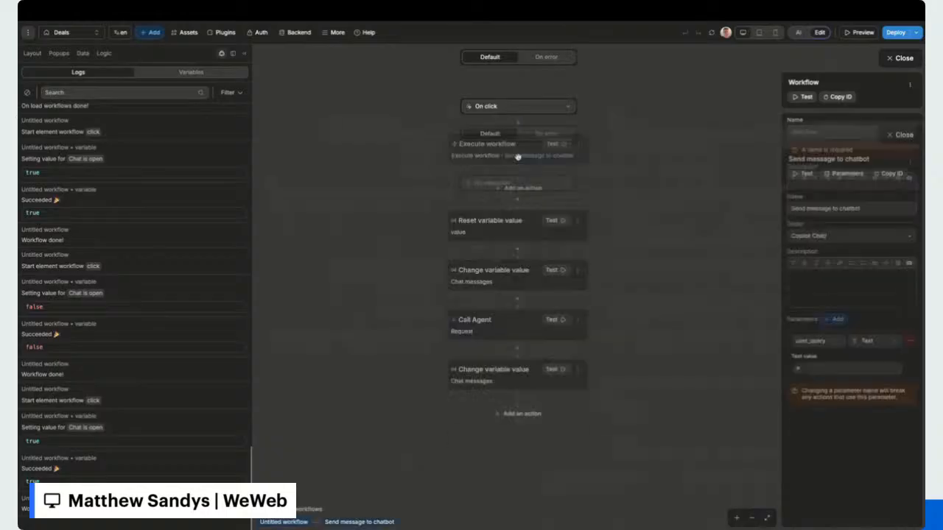
click(485, 255)
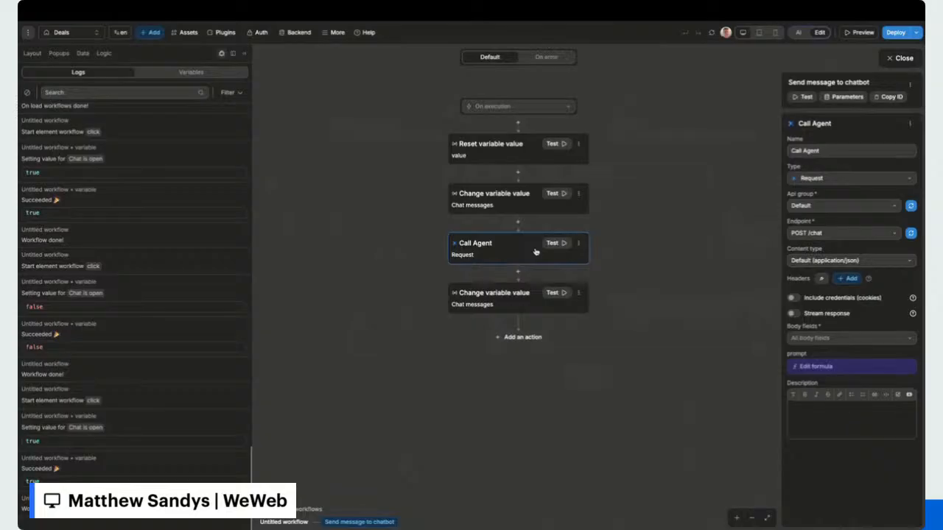
Set the user_query parameter's test value to "add the developer advocate at xano who's name I forgot" and test the Send message to chatbot workflow.
click(848, 97)
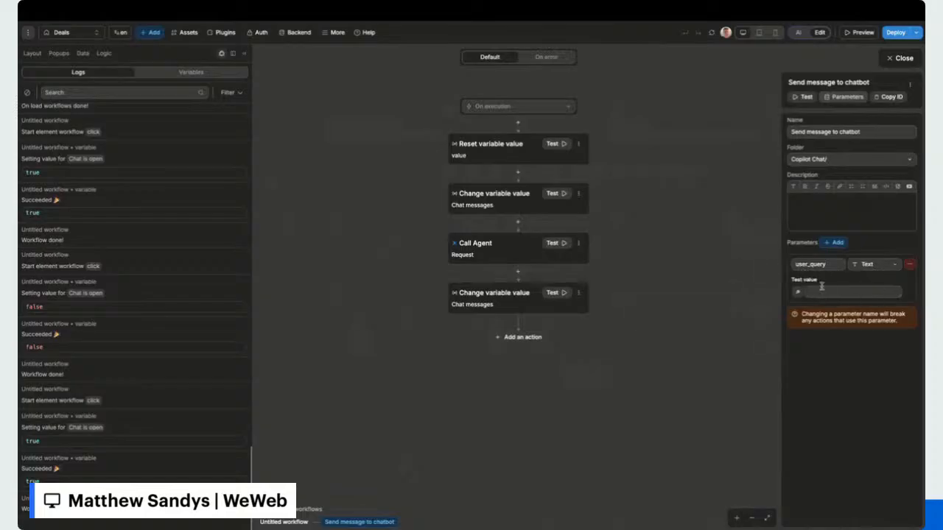
click(863, 289)
click(826, 291)
text(add the developer advocate)
scroll(828, 292, down, 1)
scroll(829, 294, up, 1)
scroll(829, 294, down, 1)
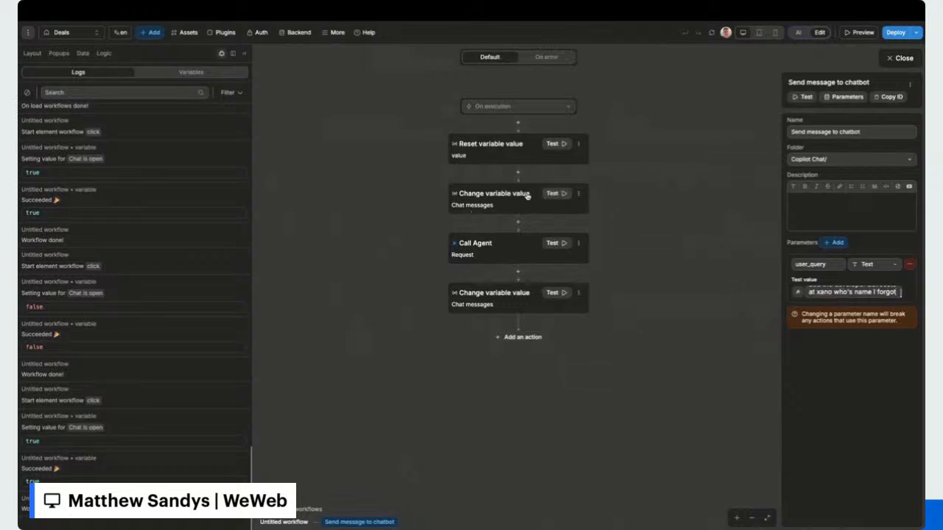
click(803, 97)
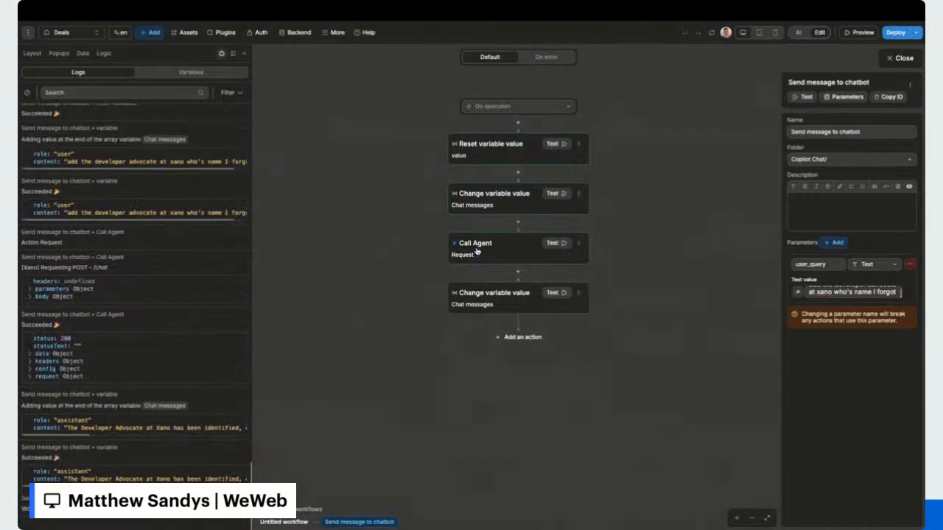
Close both workflows and read through the messages and agent replies in the CRM Copilot chat.
click(891, 59)
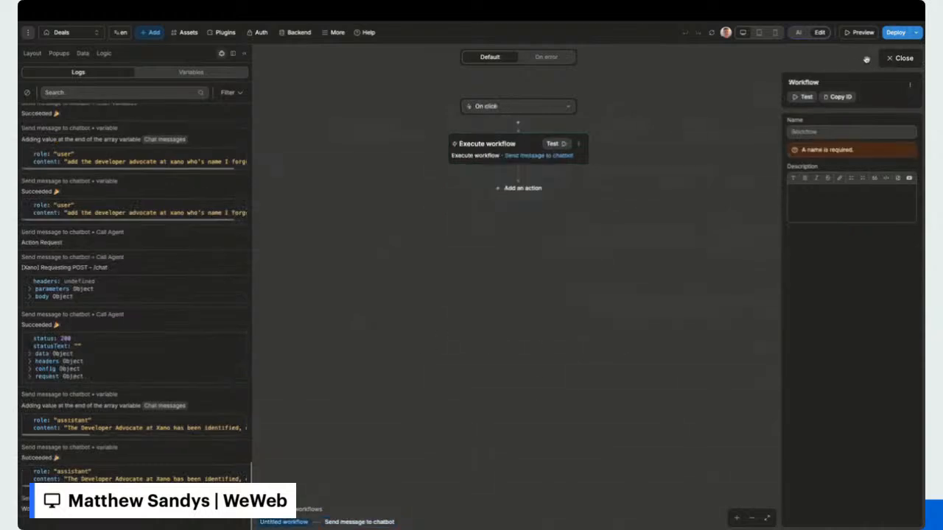
click(892, 59)
scroll(660, 251, down, 2)
scroll(660, 250, up, 3)
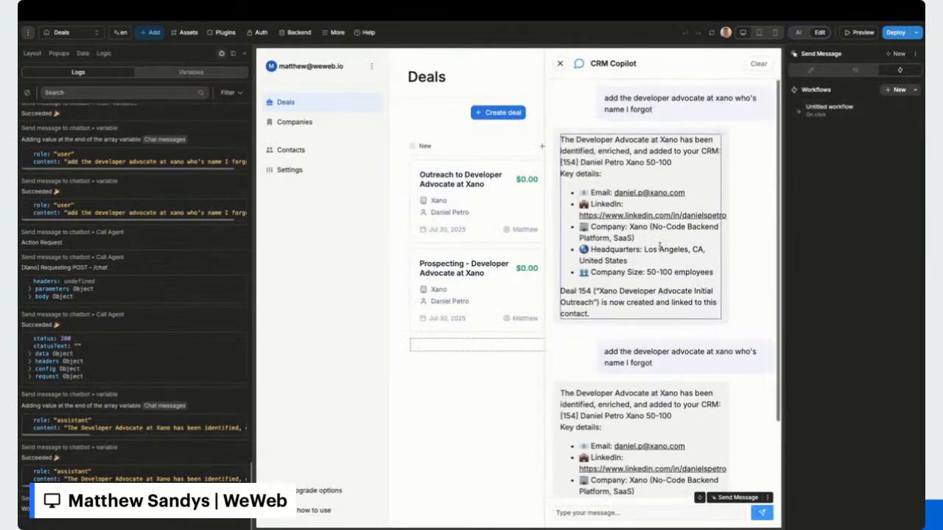
scroll(659, 249, down, 3)
scroll(659, 250, up, 3)
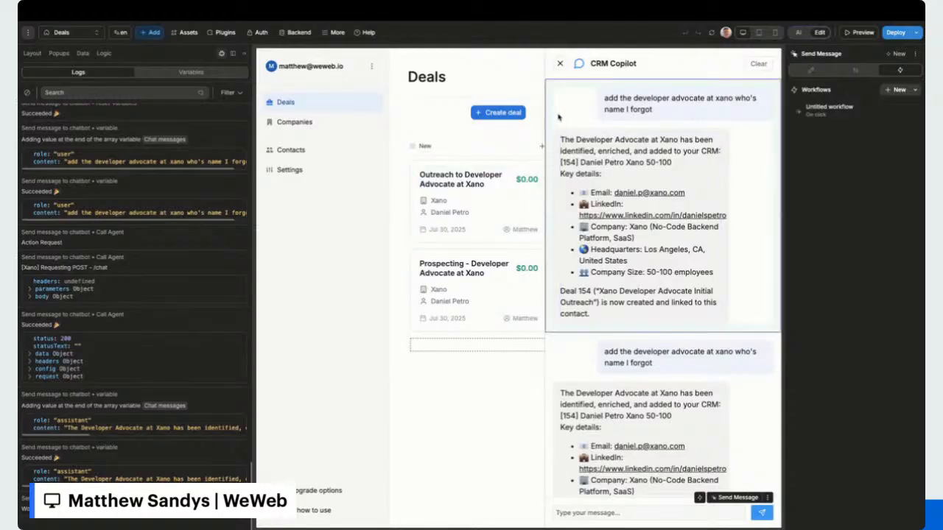
Reopen the Send message to chatbot workflow and examine the last Change variable value action's formula and the available workflow results.
click(104, 54)
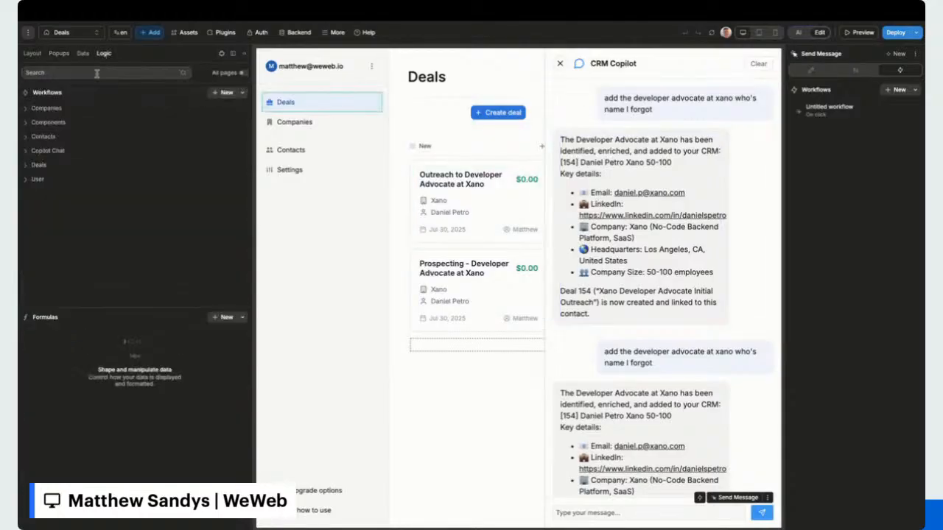
click(74, 161)
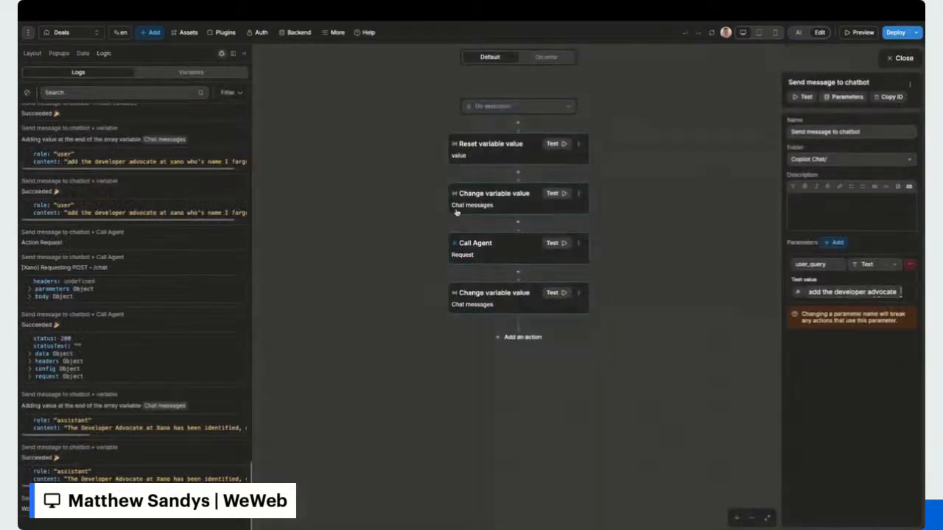
click(476, 293)
click(812, 275)
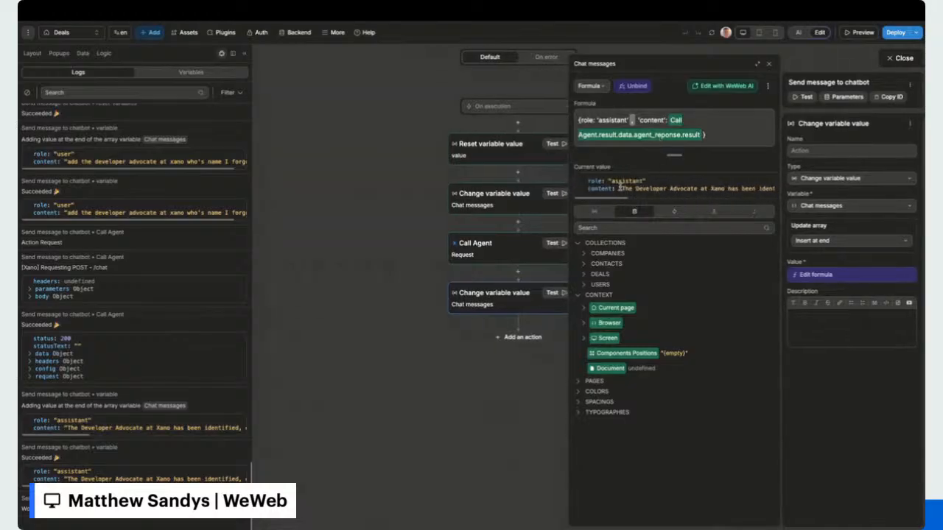
click(674, 211)
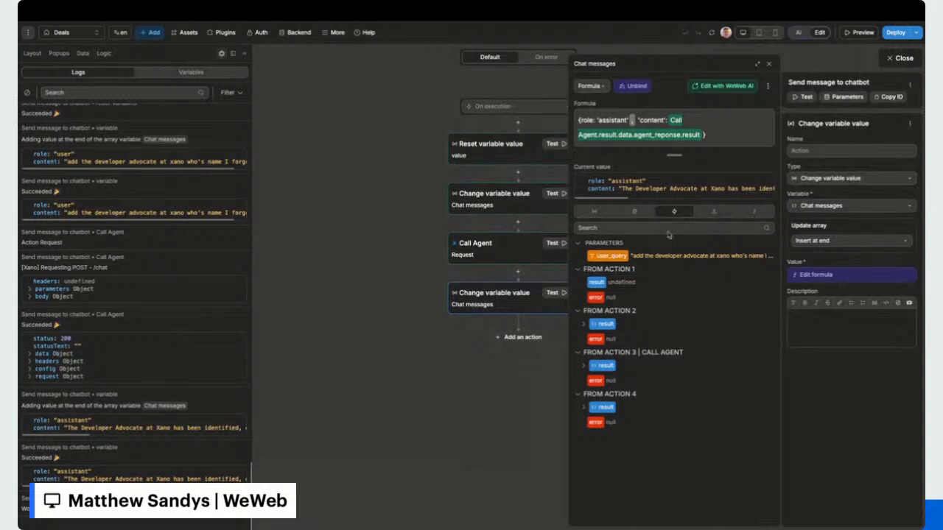
Expand the Call Agent action's result data and examine the fields inside agent_reponse.
click(584, 366)
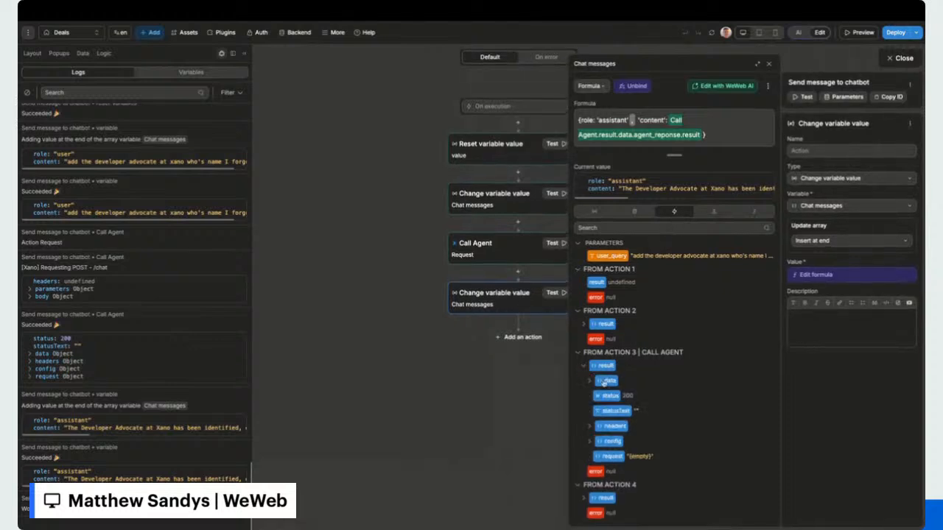
click(589, 380)
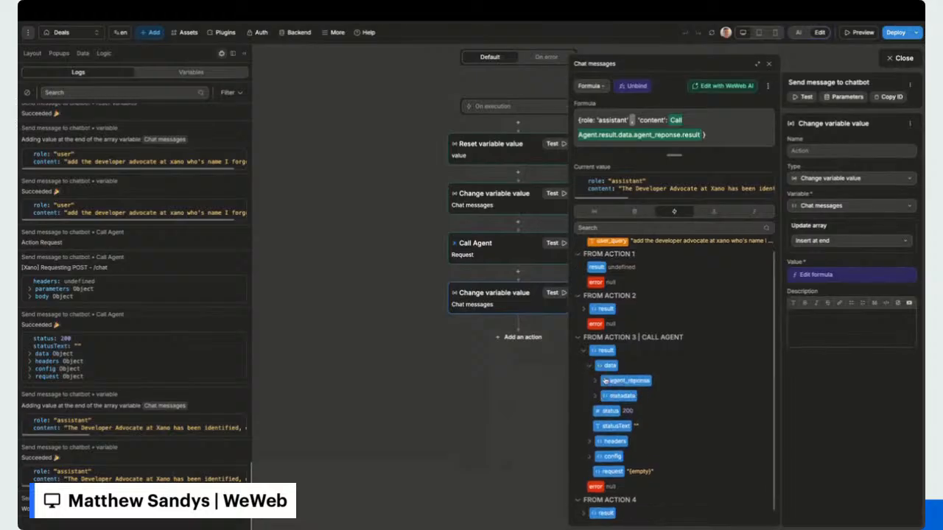
click(596, 381)
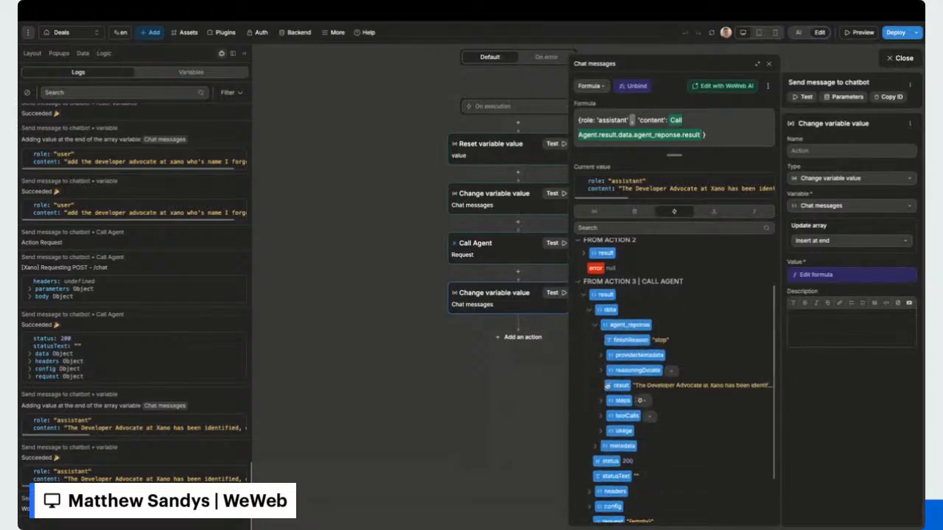
click(594, 329)
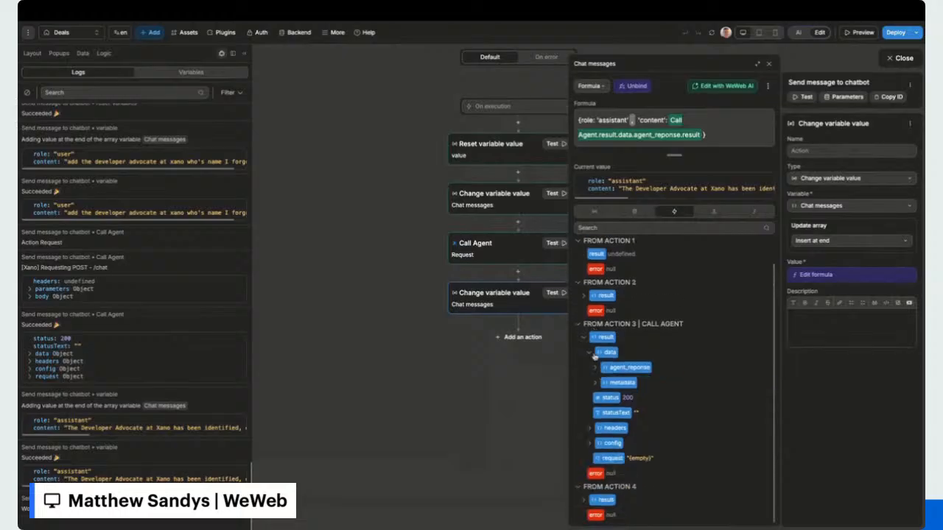
Examine the metadata in the Call Agent result, including the first entries of crm_copilot_tool_calls and lead_enrichment_tool_calls.
click(595, 383)
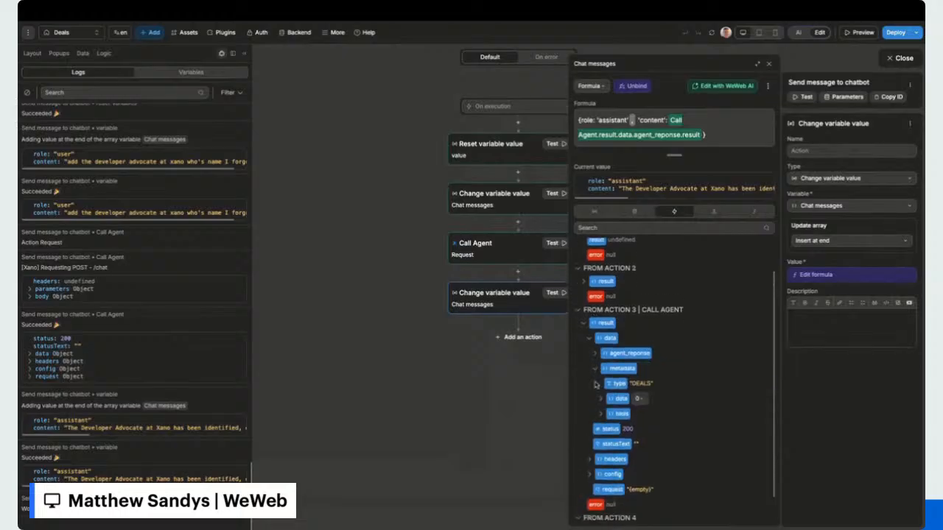
click(601, 415)
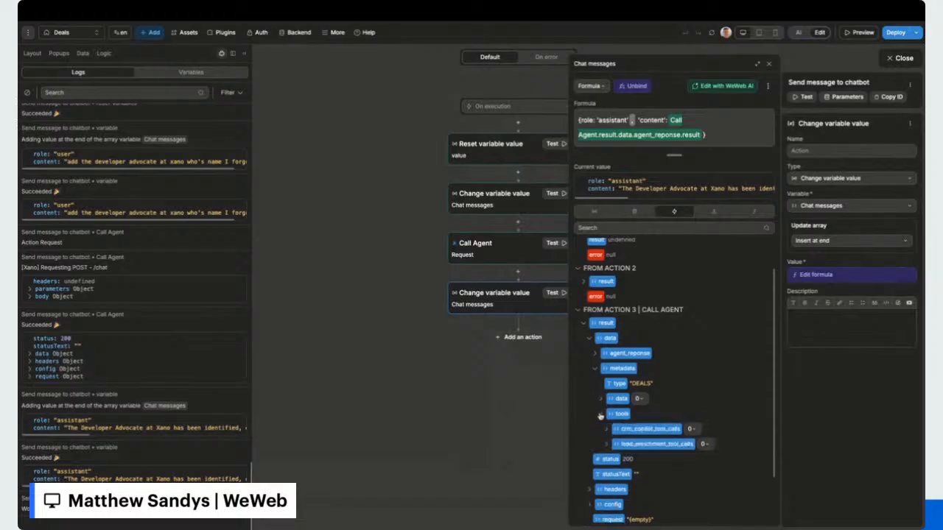
click(606, 429)
scroll(607, 424, down, 2)
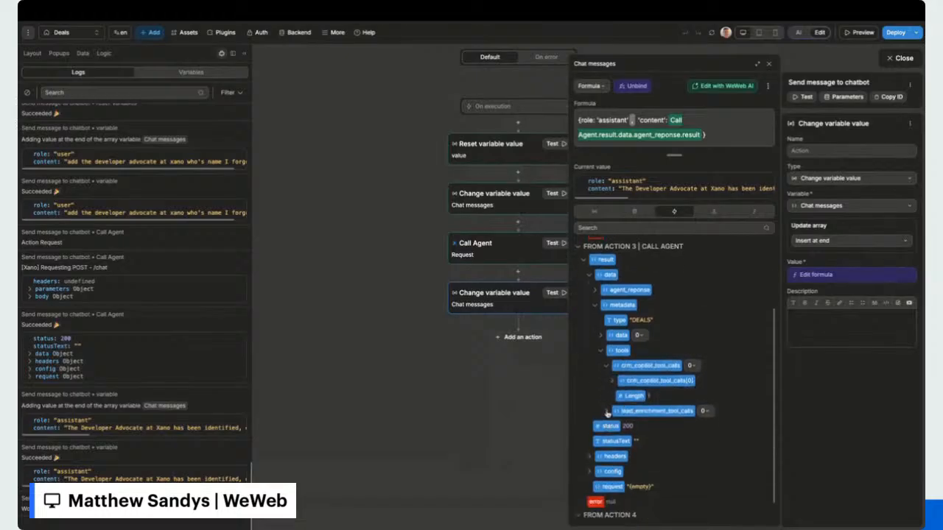
click(607, 411)
click(612, 380)
scroll(626, 383, down, 1)
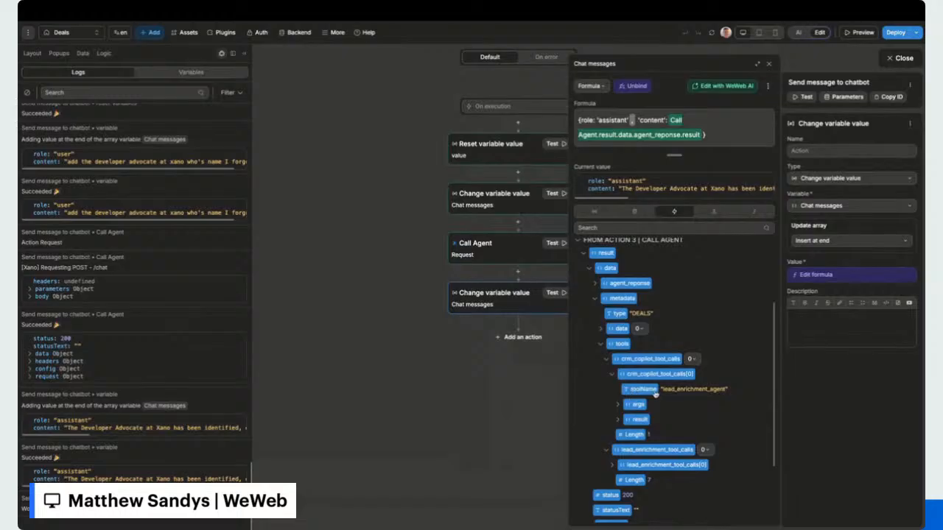
click(616, 466)
scroll(619, 467, down, 1)
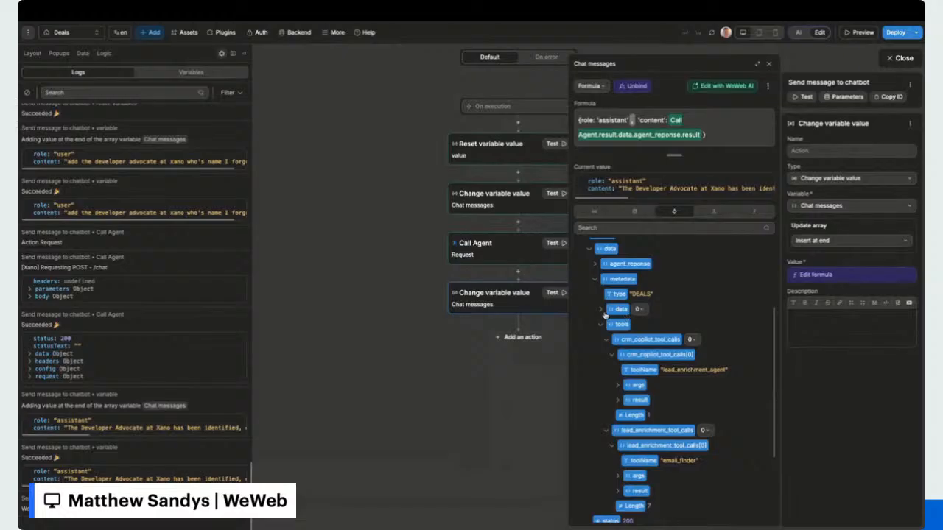
Check the metadata's data array and the agent_reponse fields, then leave the formula editor and view the Call Agent request settings.
click(608, 312)
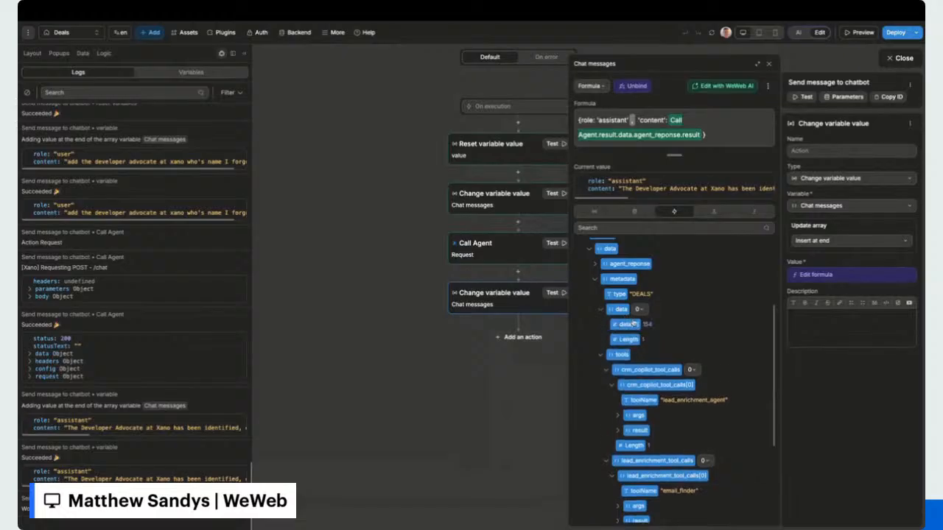
scroll(640, 331, up, 1)
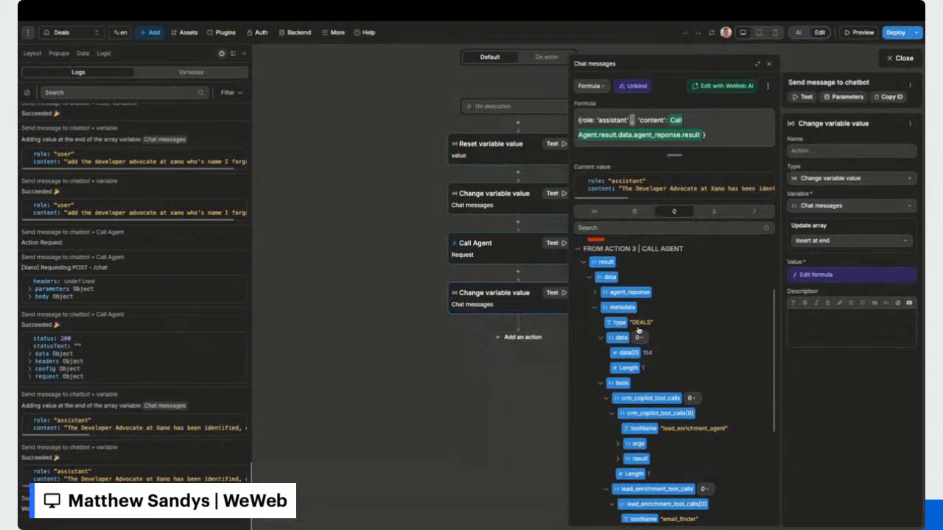
click(594, 294)
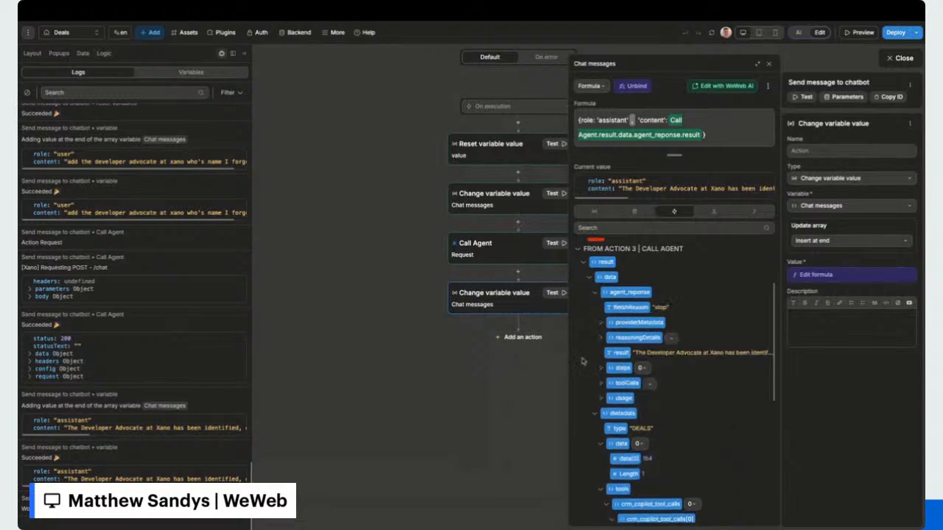
click(393, 338)
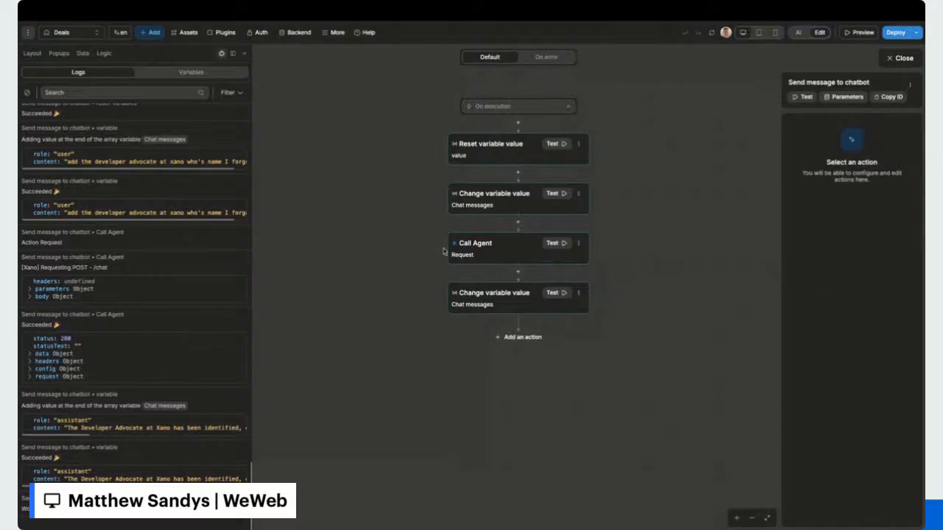
click(479, 249)
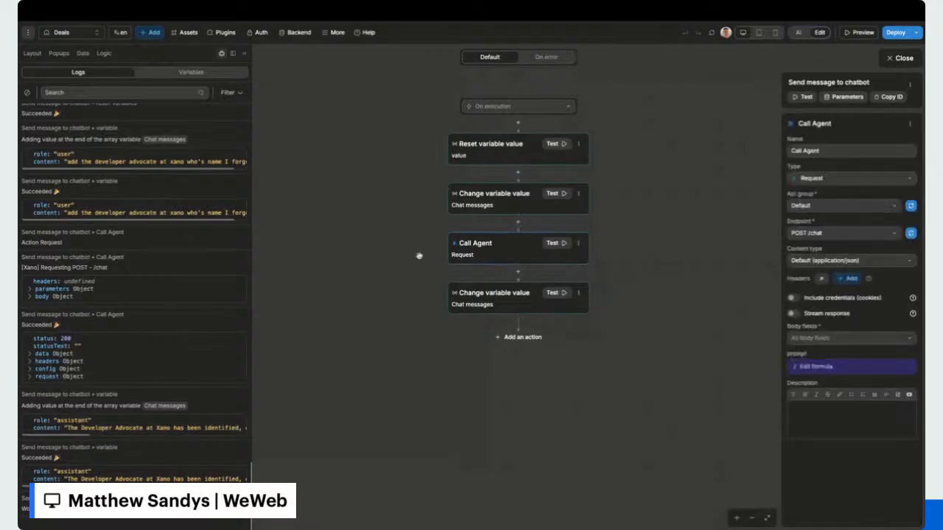
click(374, 260)
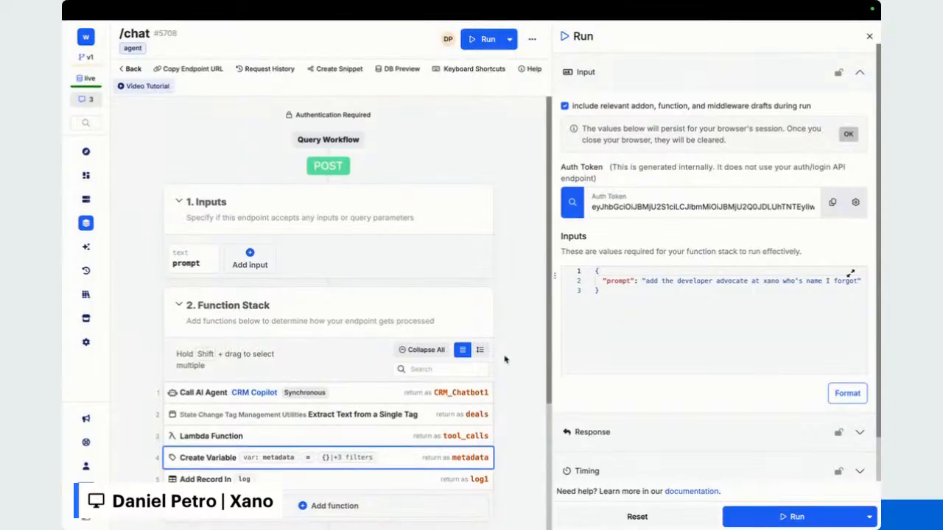
In Xano, review the /chat endpoint's function stack and response keys, and run it with the developer advocate prompt.
scroll(505, 359, down, 1)
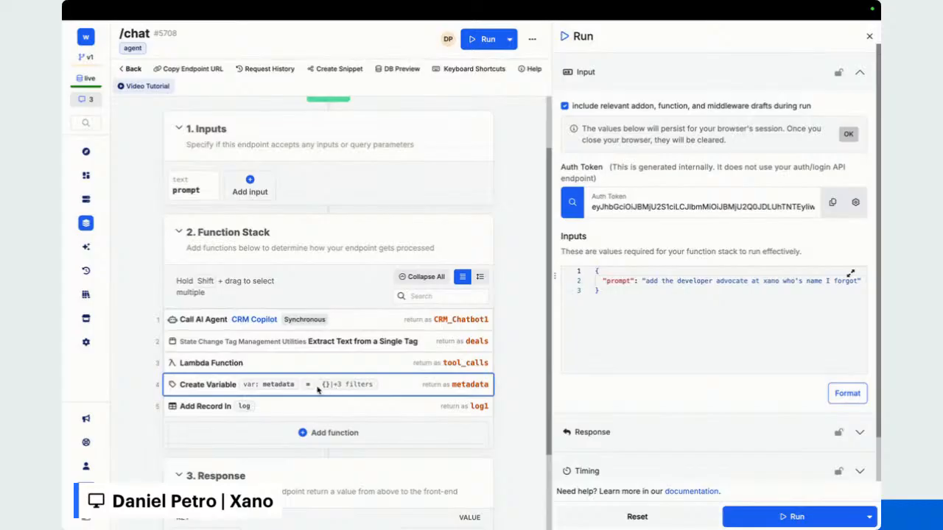
scroll(318, 391, down, 2)
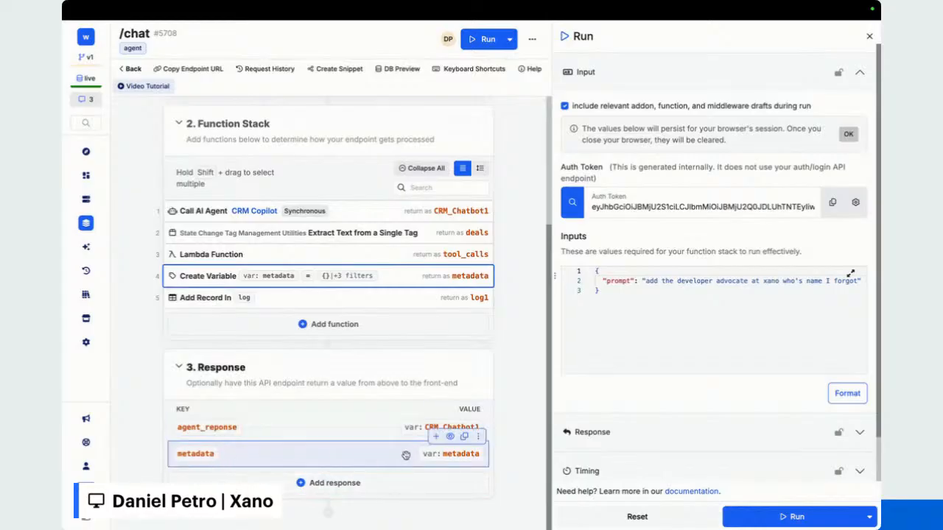
click(778, 518)
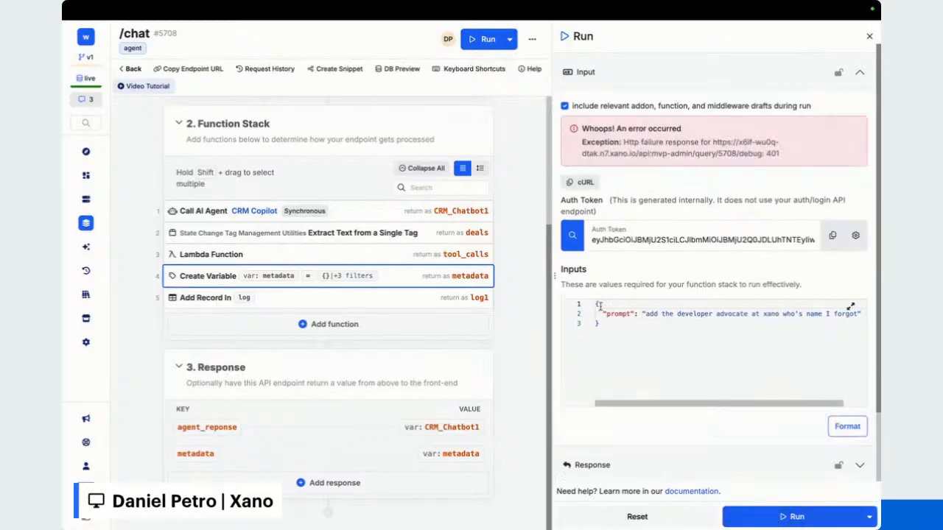
click(572, 235)
click(600, 324)
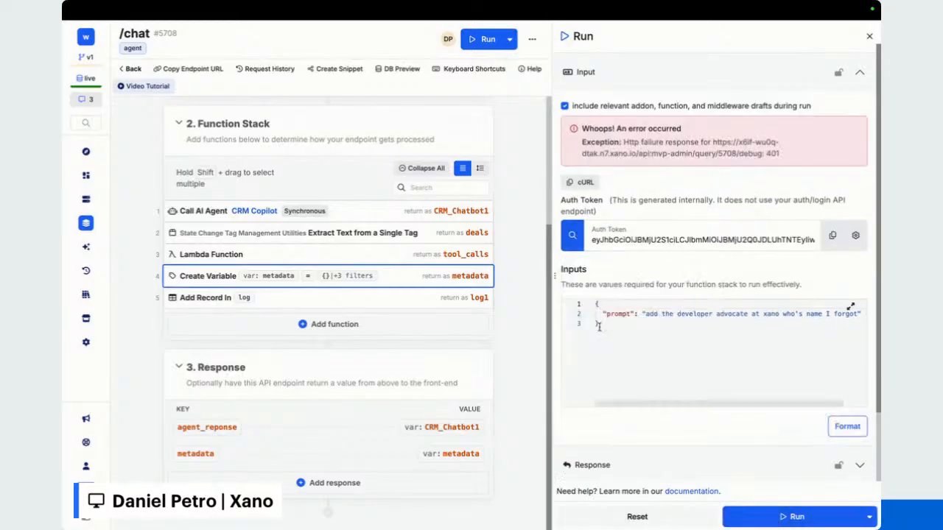
click(763, 514)
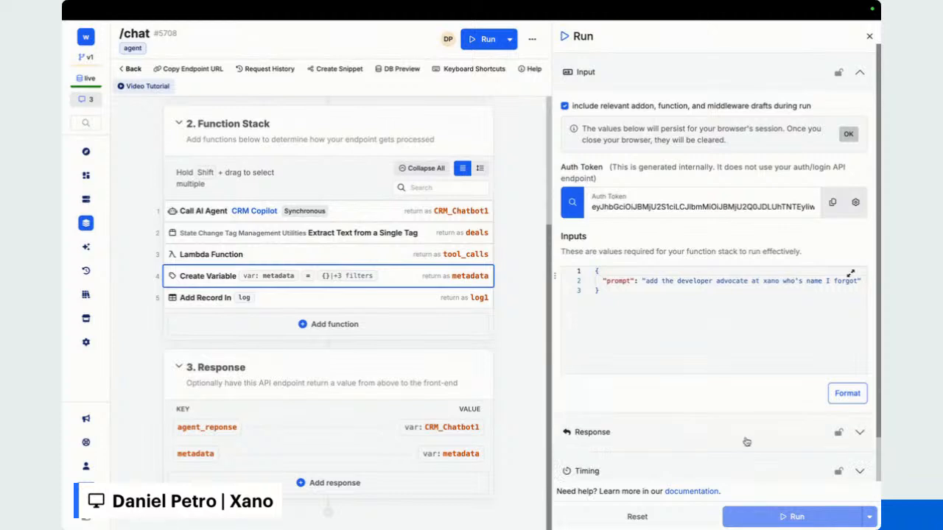
scroll(746, 442, down, 1)
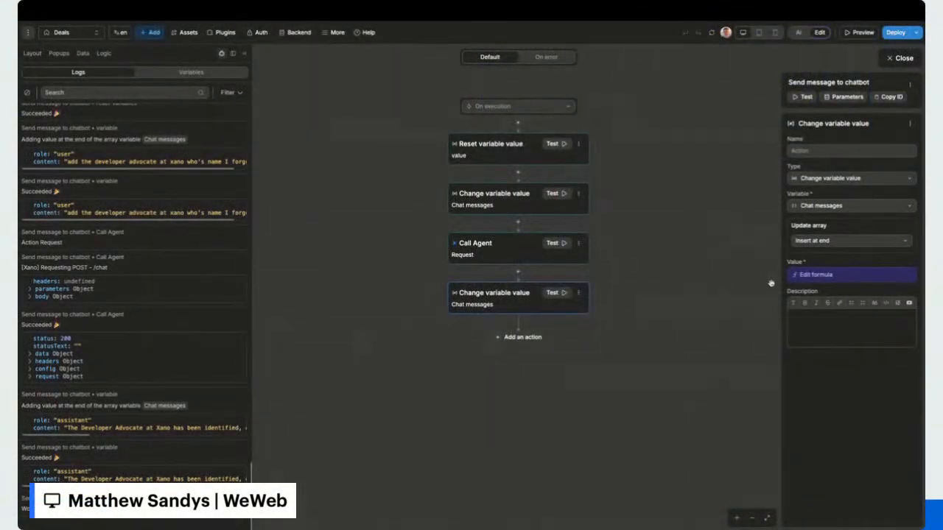
In WeWeb, reopen the last Change variable value action's formula and examine the Call Agent result's metadata, tools and agent_reponse.
click(816, 274)
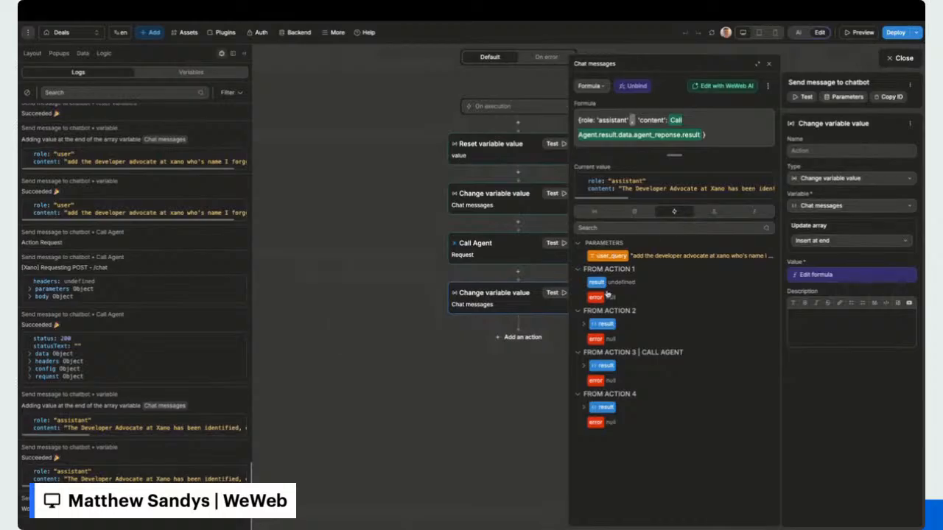
click(585, 366)
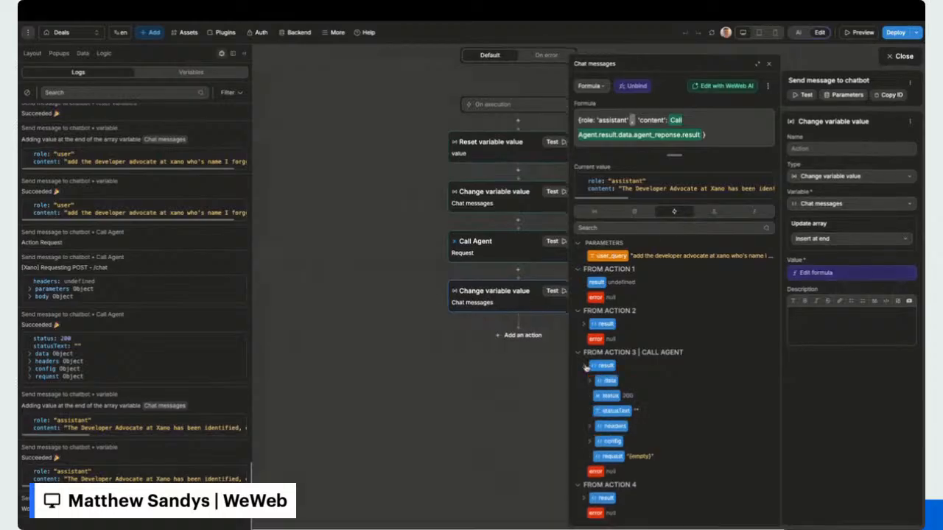
click(590, 381)
scroll(593, 375, down, 1)
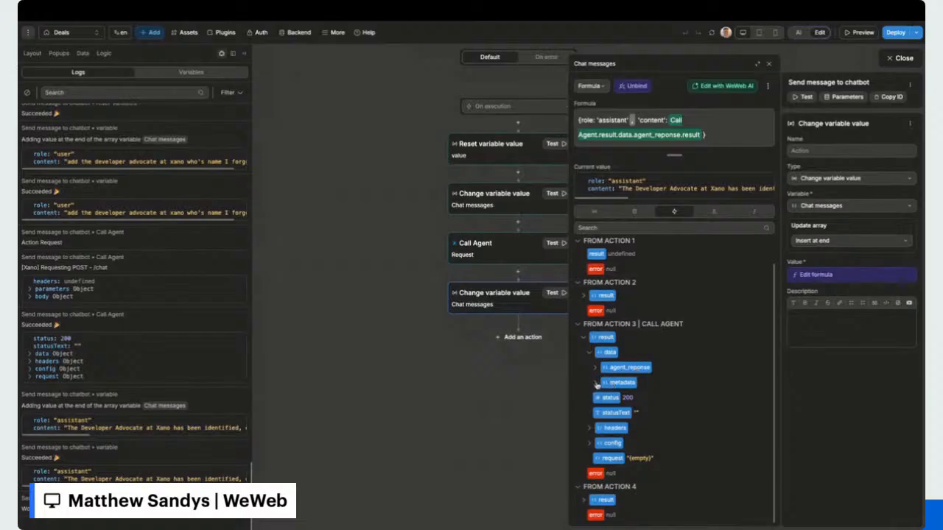
click(595, 383)
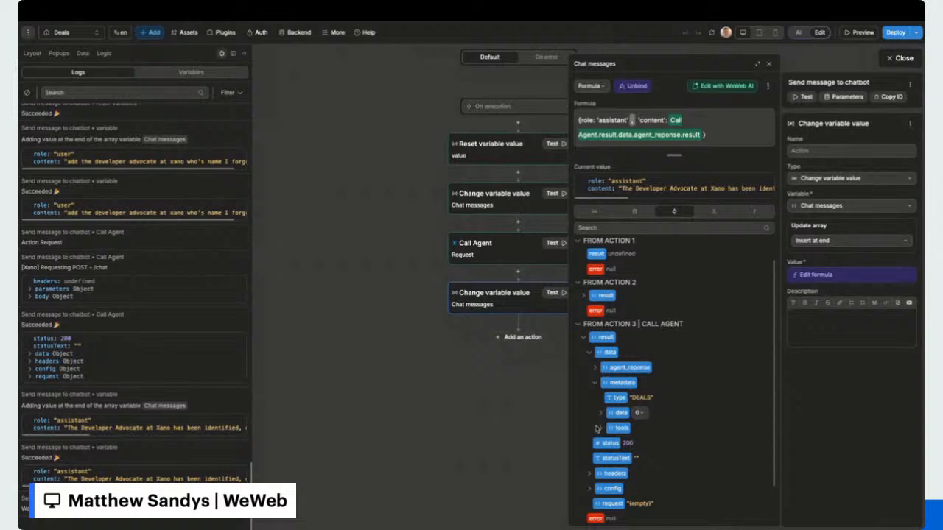
click(600, 414)
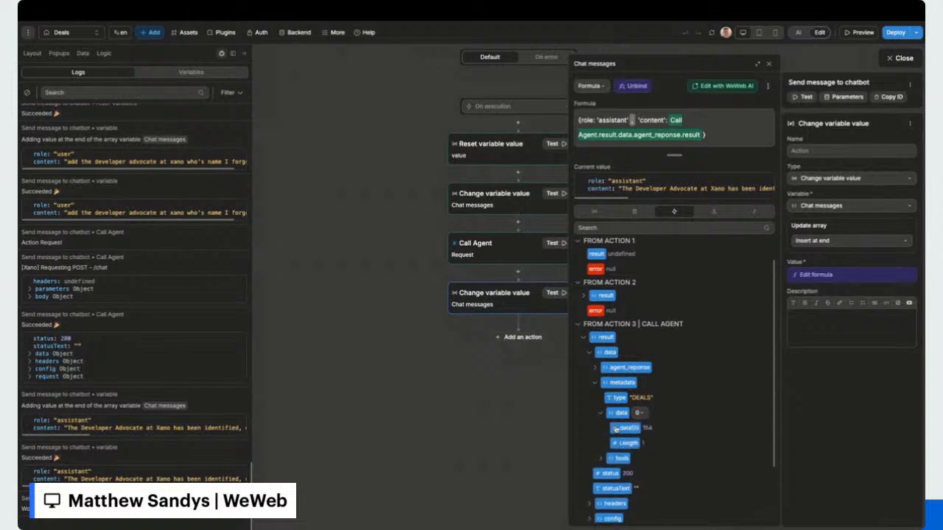
click(601, 459)
scroll(600, 442, down, 1)
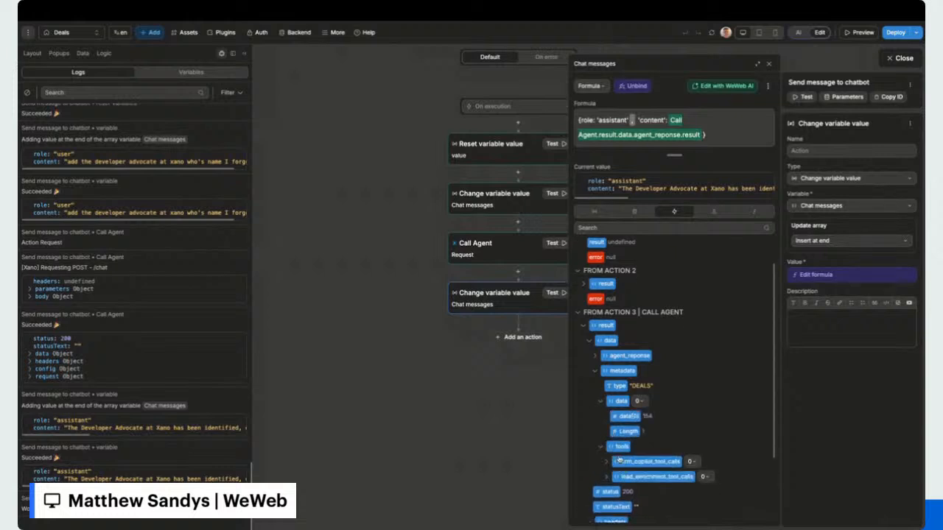
click(591, 356)
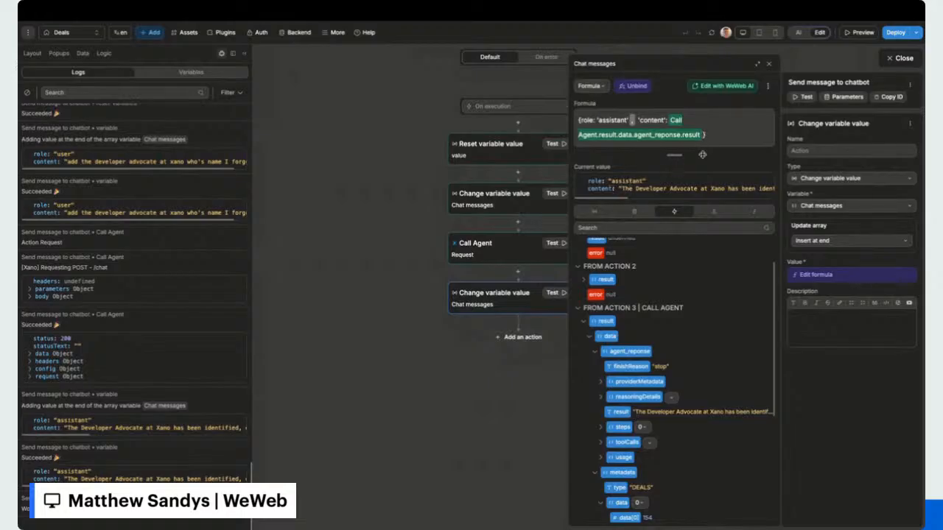
Replace the formula's content value with Call Agent.result.data and close the formula editor.
key(BackSpace)
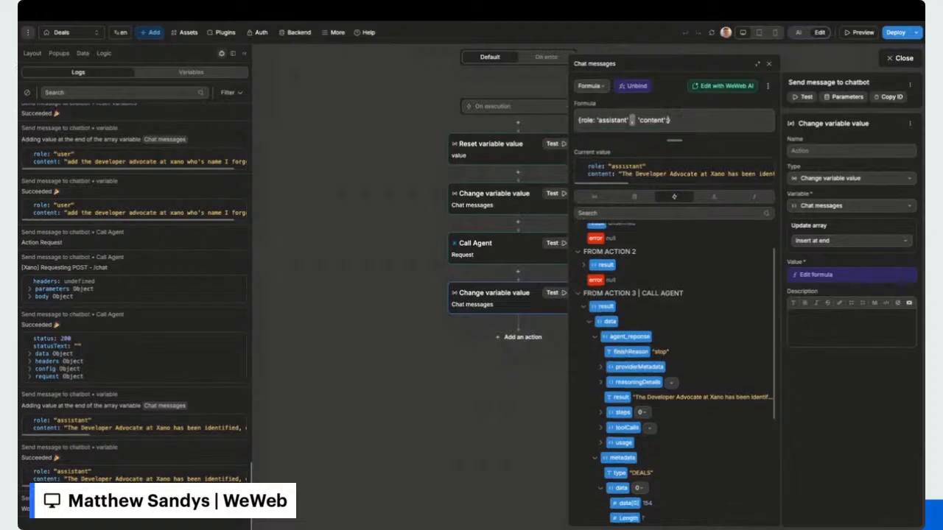
scroll(635, 338, down, 1)
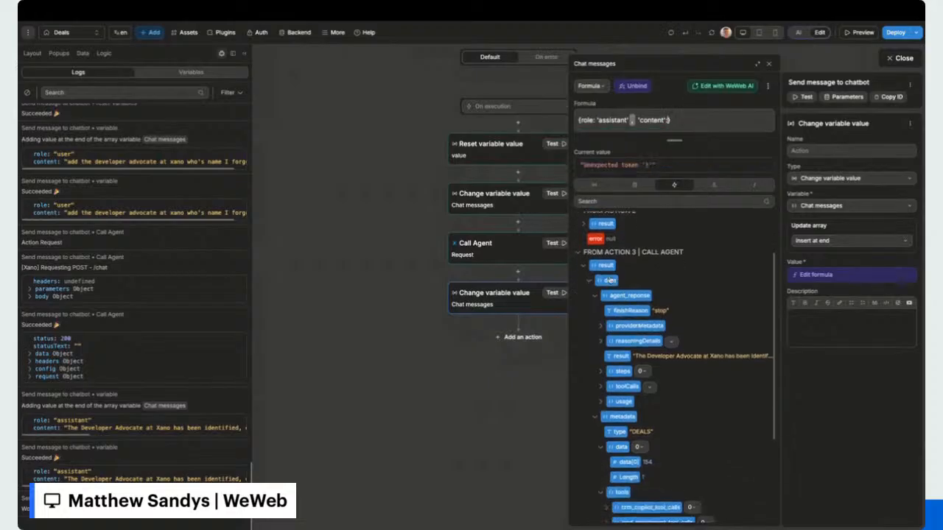
click(607, 281)
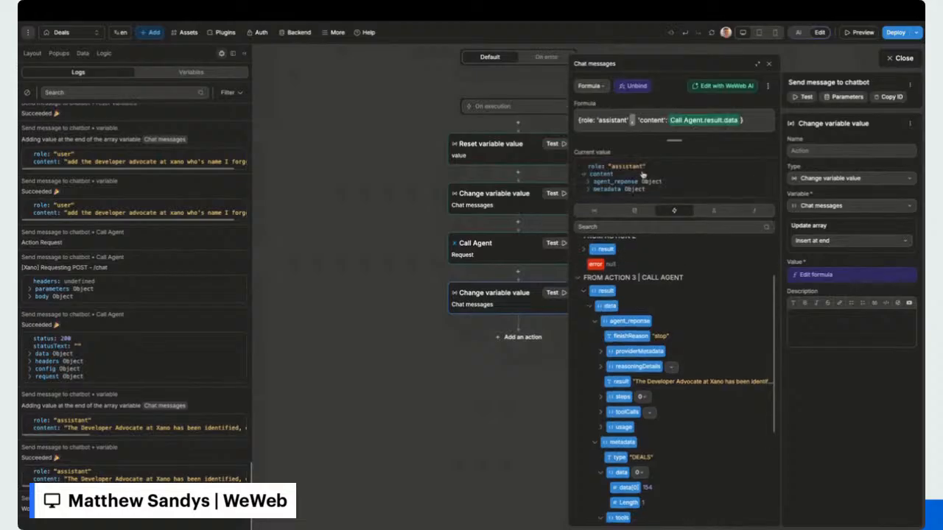
click(769, 64)
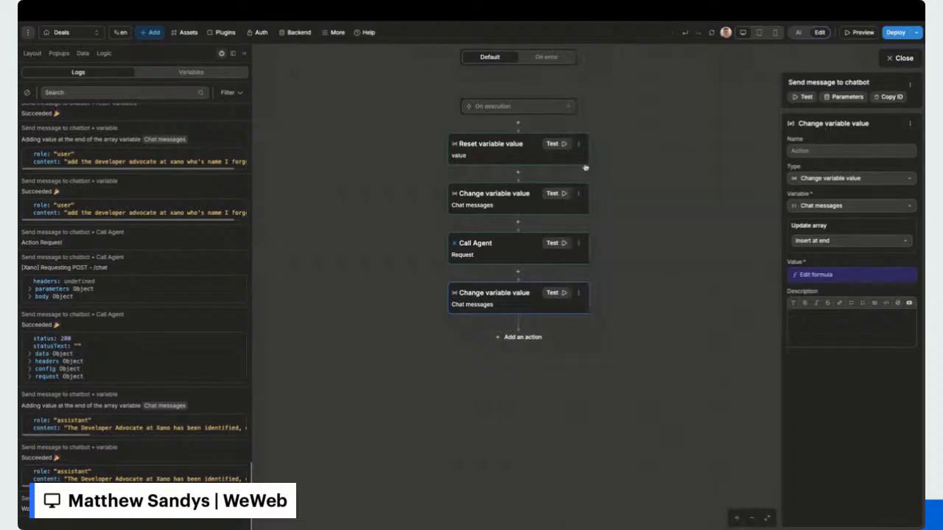
Filter the project variables by "chat" and open the Chat messages variable's stored value.
click(167, 73)
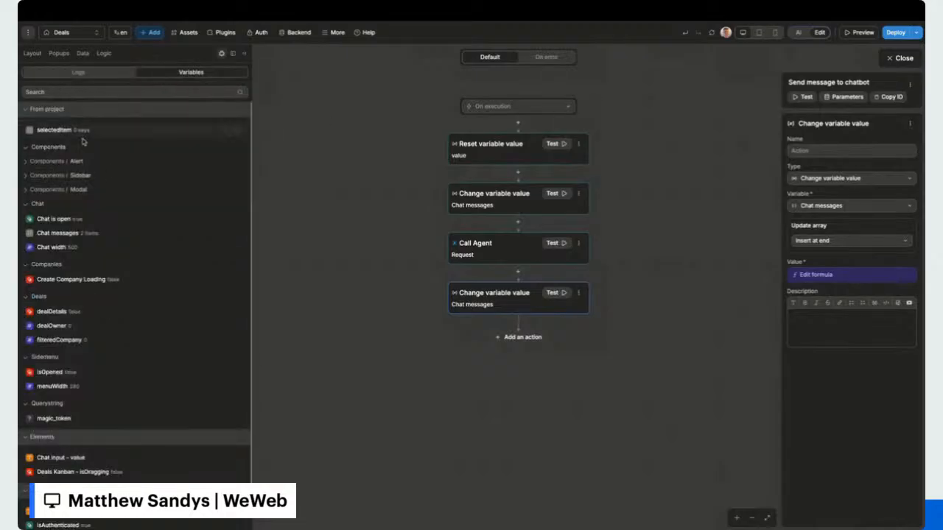
click(77, 93)
text(chat)
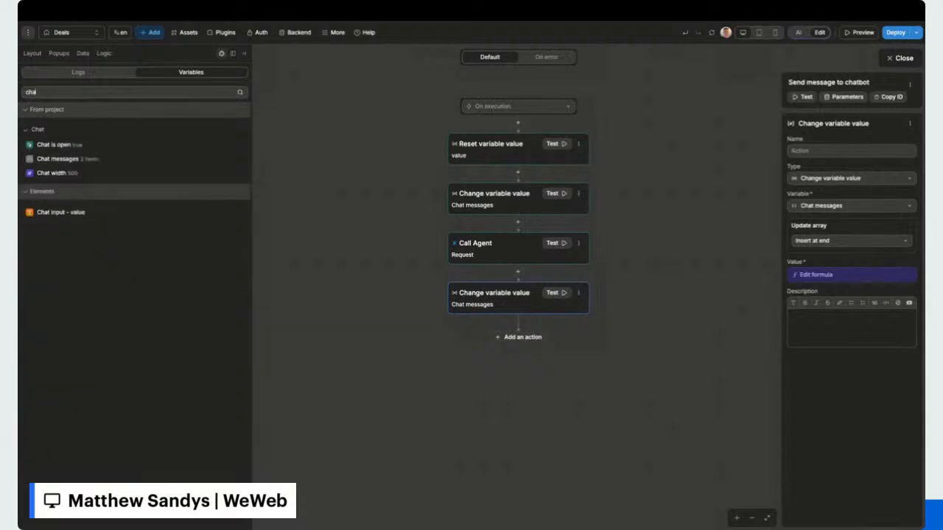
click(59, 160)
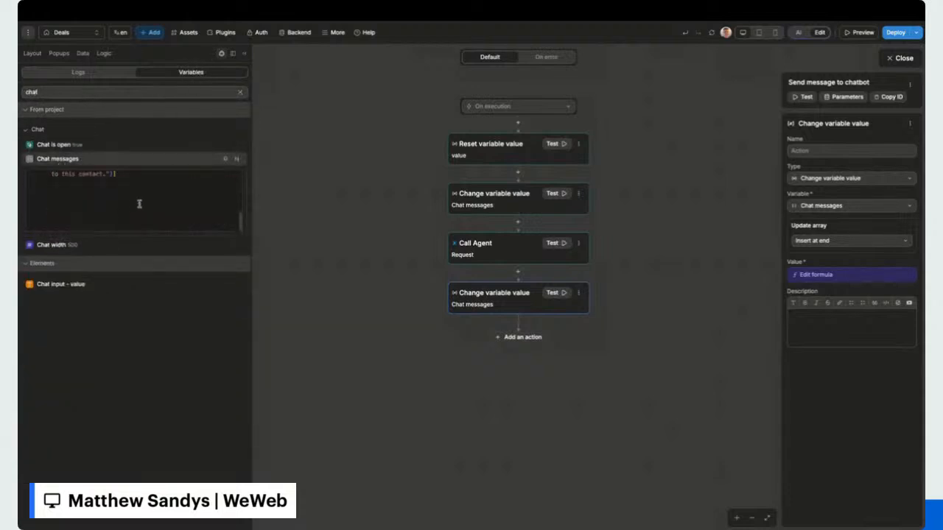
Replace the Chat messages variable's stored value with an empty array, [].
key(ctrl+a)
mouse_move(19, 139)
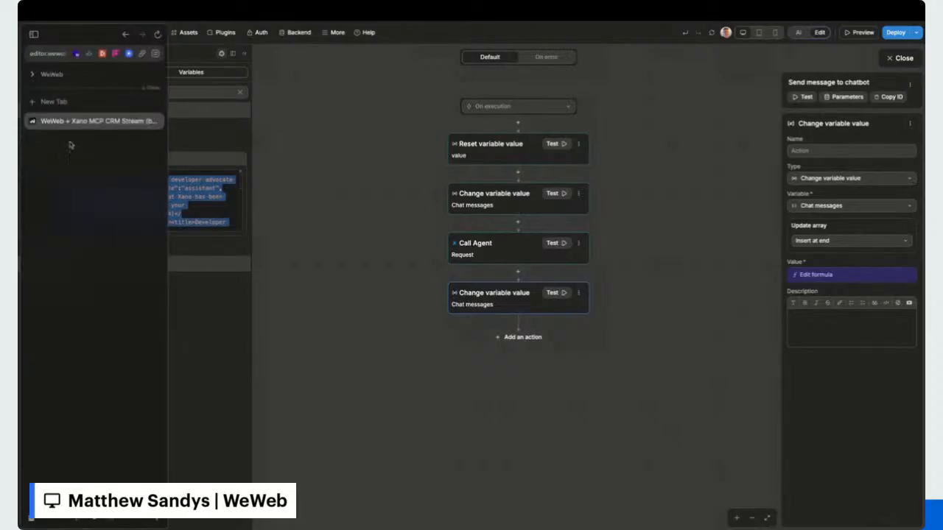
text([])
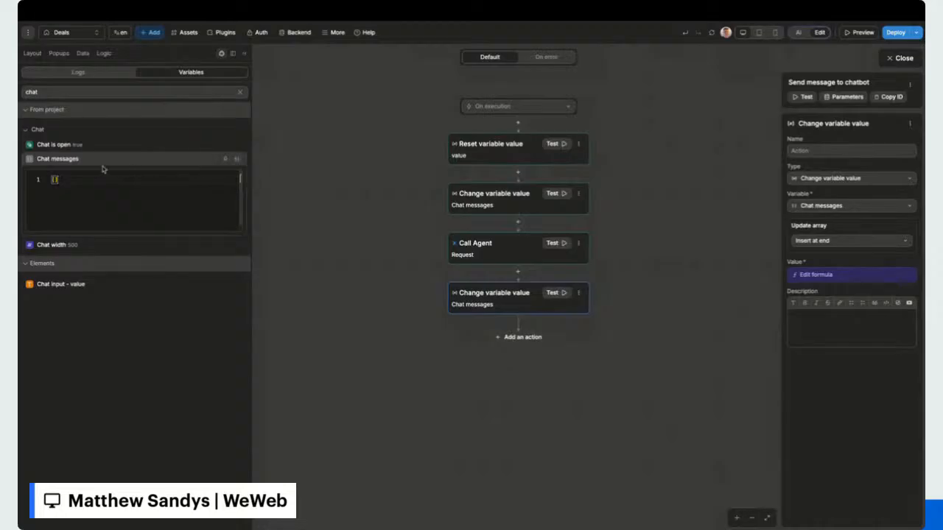
click(383, 181)
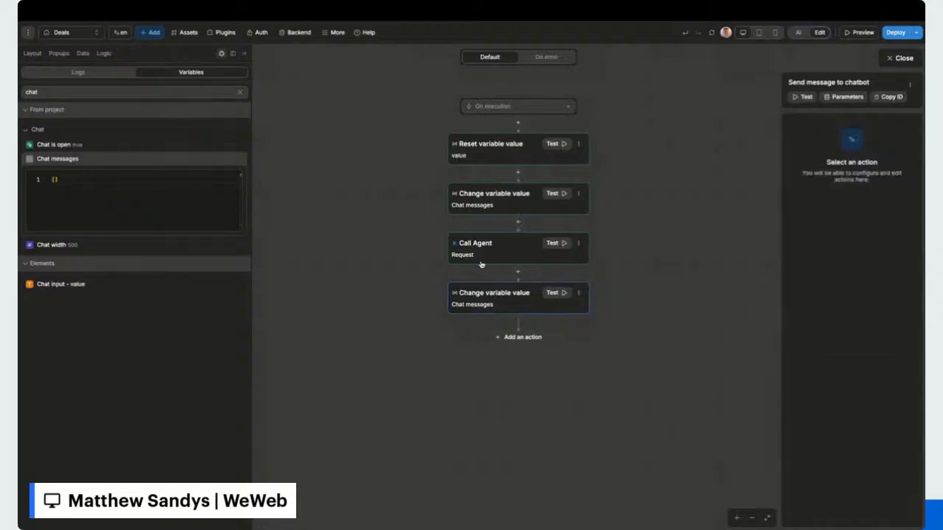
Check the Send message to chatbot workflow's user_query test value and test the whole workflow with the developer advocate prompt.
click(484, 250)
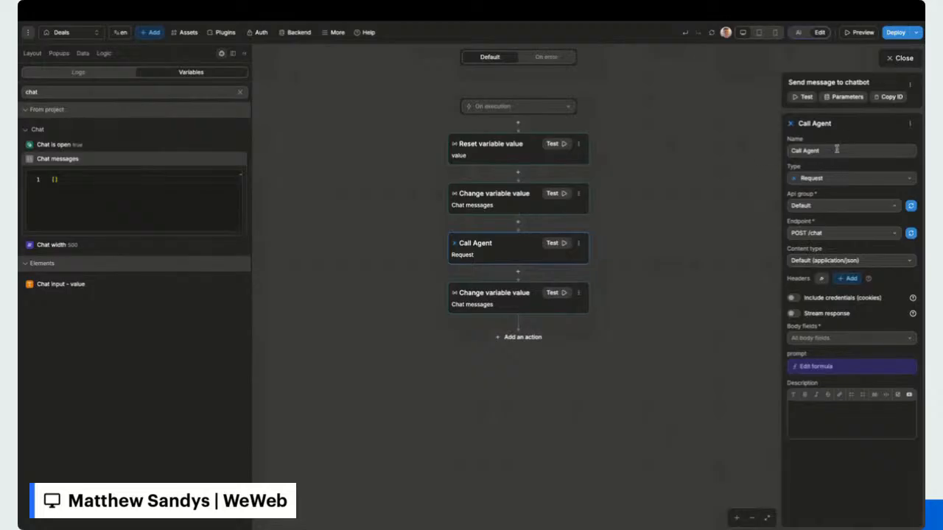
click(845, 96)
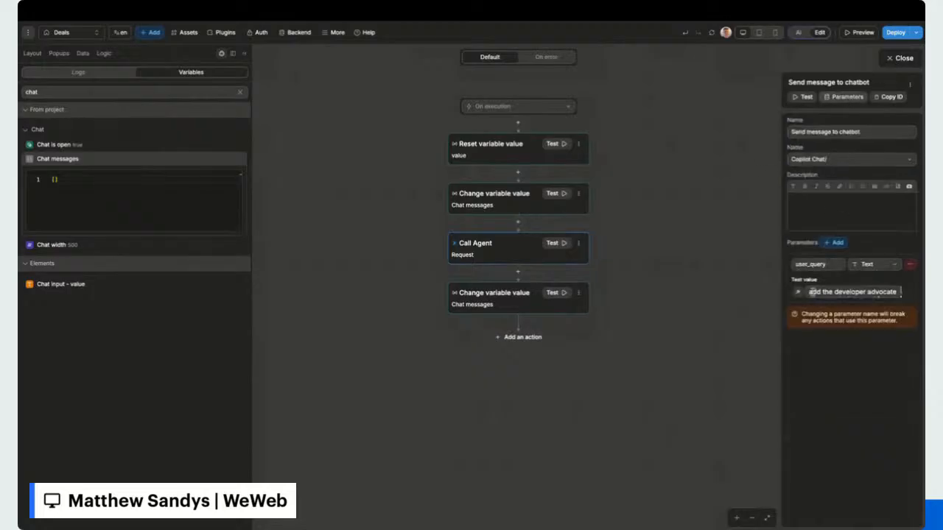
scroll(817, 293, down, 1)
scroll(816, 293, up, 2)
click(803, 96)
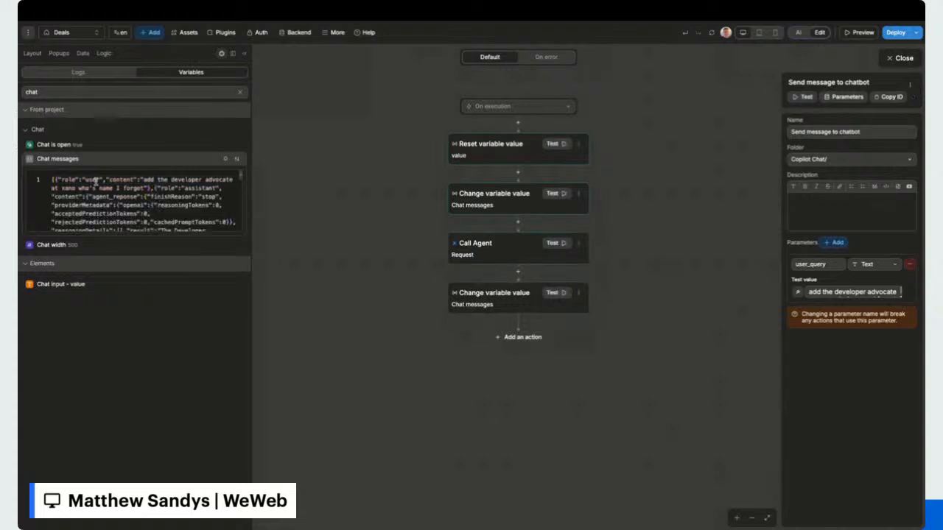
Close the workflow editor and delete the duplicate Chat Messages container from Chat Outer.
click(901, 58)
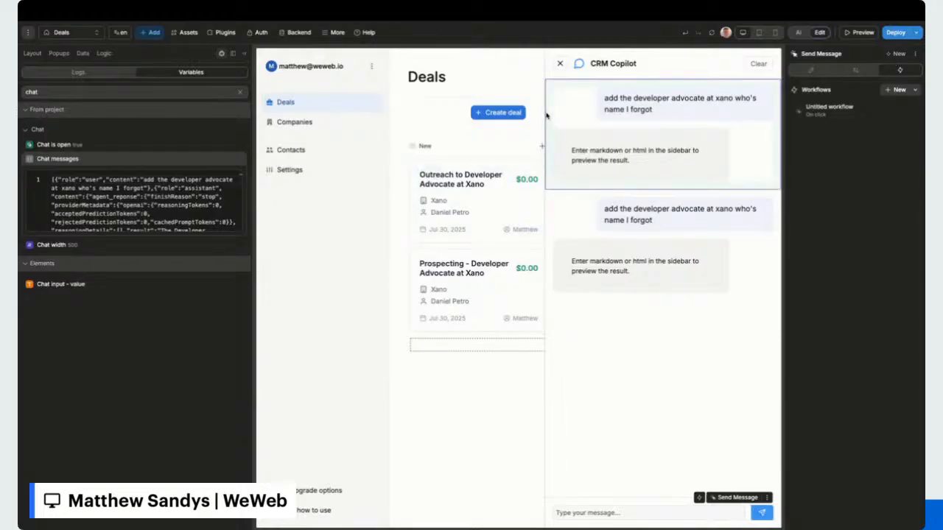
click(552, 179)
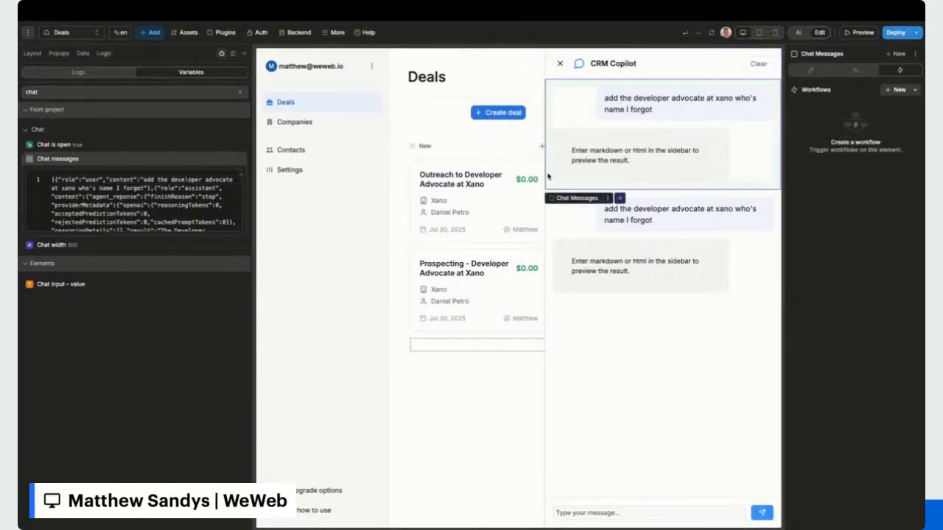
click(32, 53)
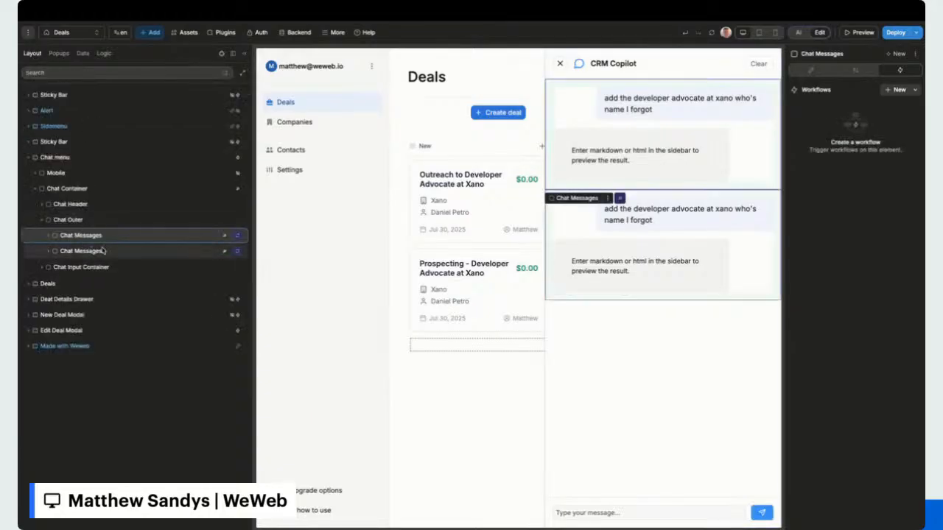
key(Delete)
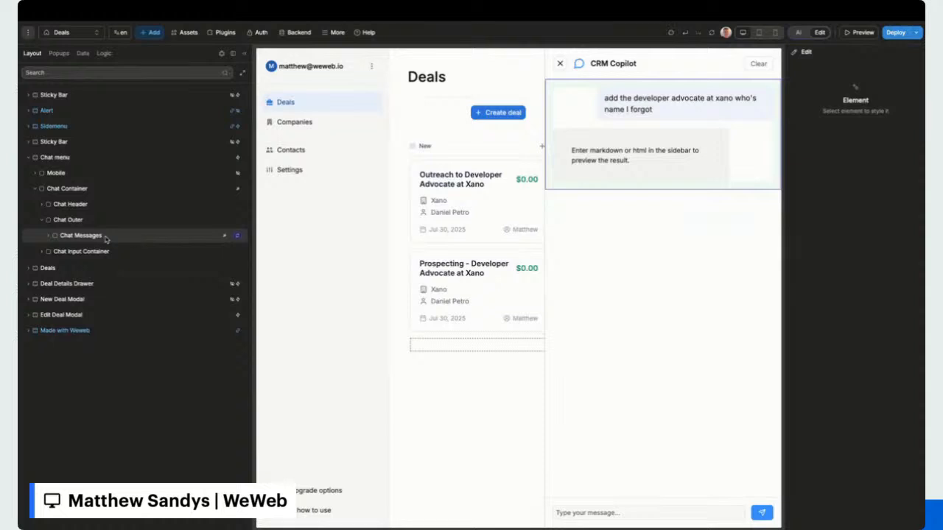
Examine the agent_reponse and metadata objects in the Message Text element's content formula, leaving the binding as it is.
click(54, 237)
click(582, 156)
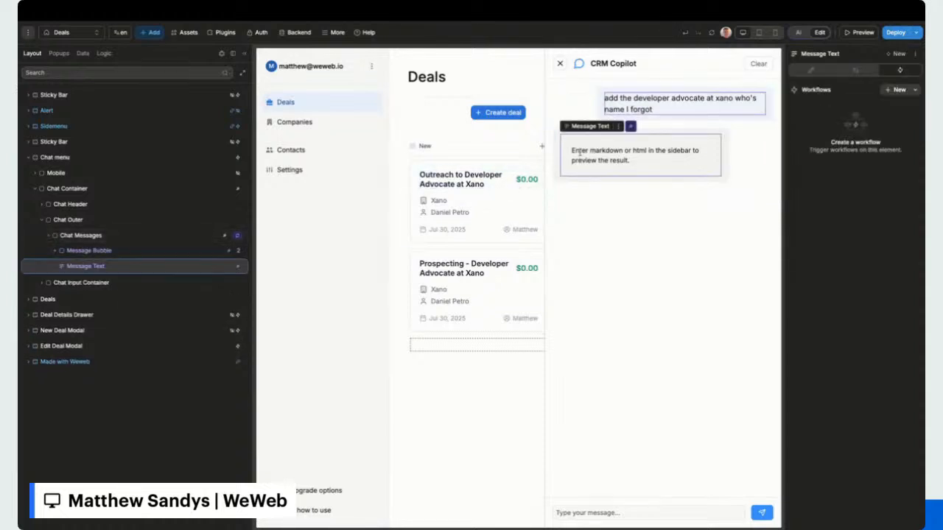
click(854, 71)
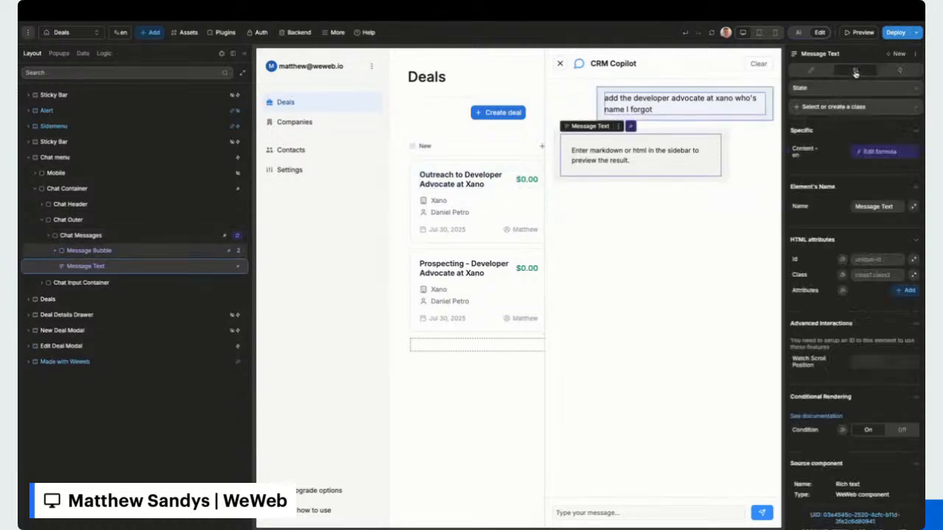
click(860, 151)
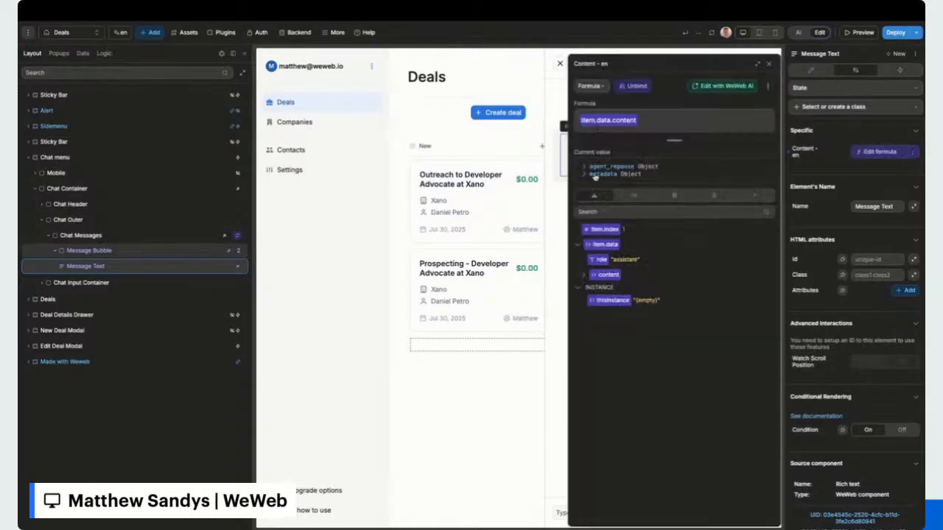
click(597, 175)
click(597, 166)
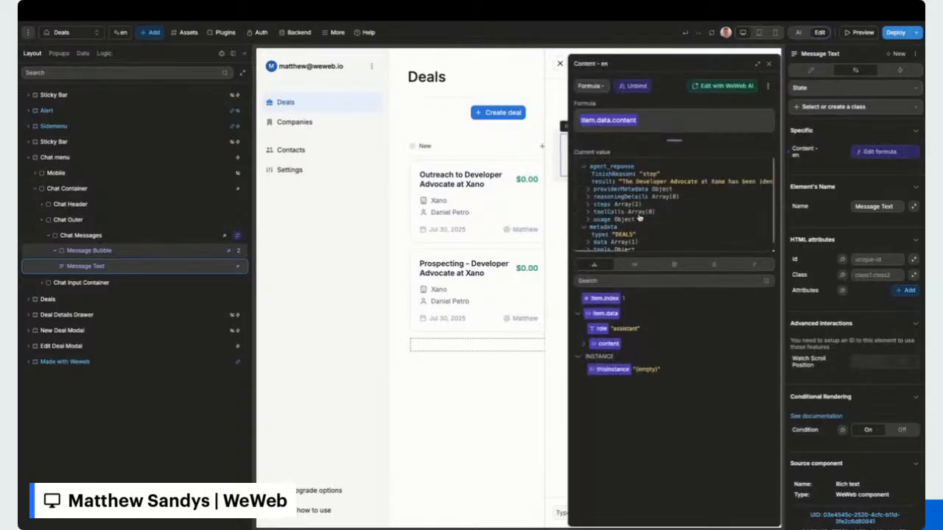
click(768, 64)
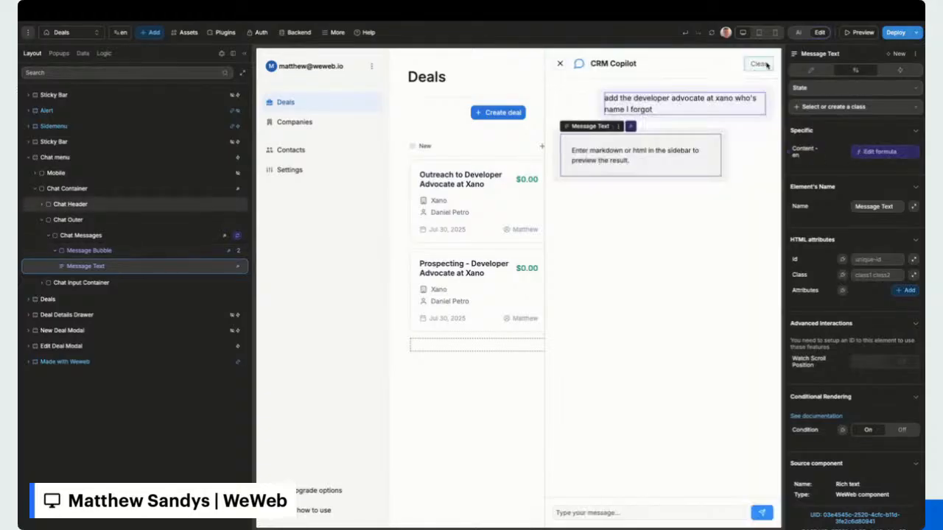
Delete the Message Bubble inside the remaining Chat Messages container.
click(97, 235)
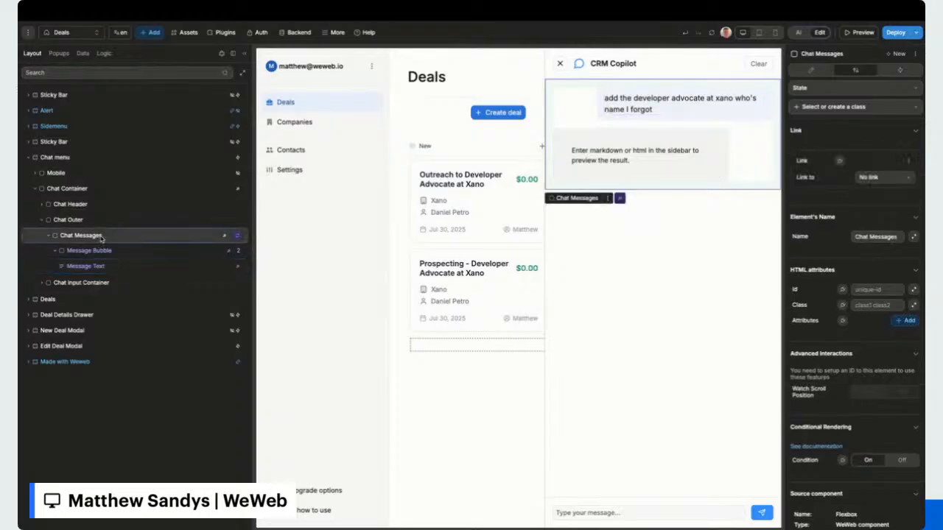
click(111, 251)
key(Delete)
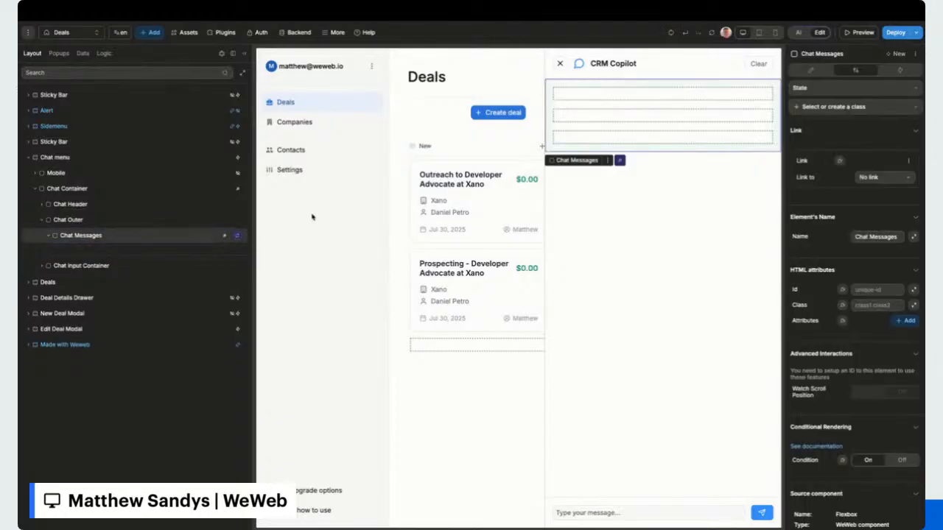
Unbind the Chat Messages container's items and switch Repeat Items off.
click(812, 70)
click(869, 172)
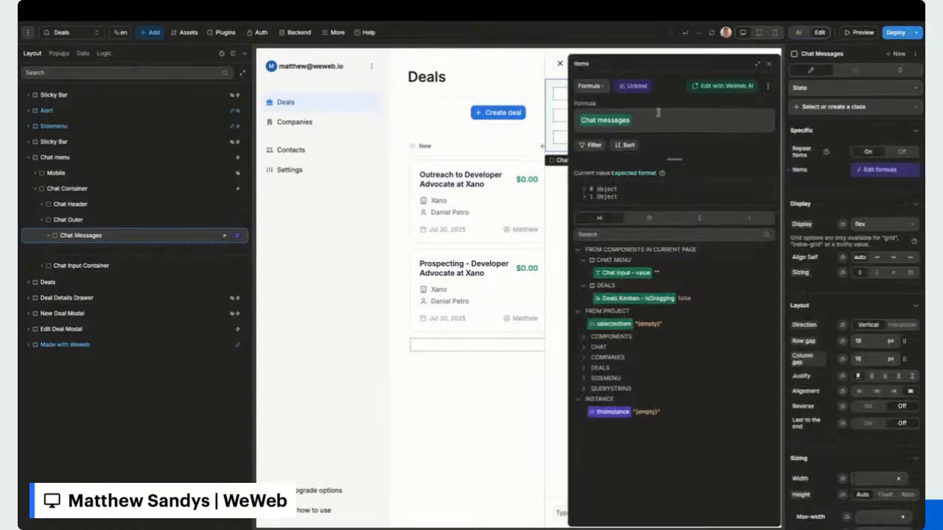
click(633, 85)
click(896, 152)
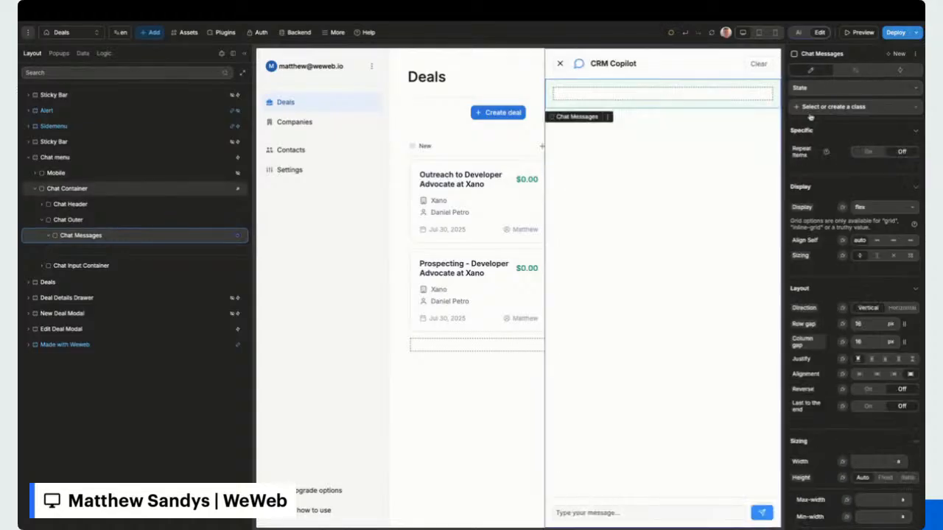
Switch to WeWeb AI and attach the project's Chat messages variable as context alongside the Chat Messages container.
click(799, 33)
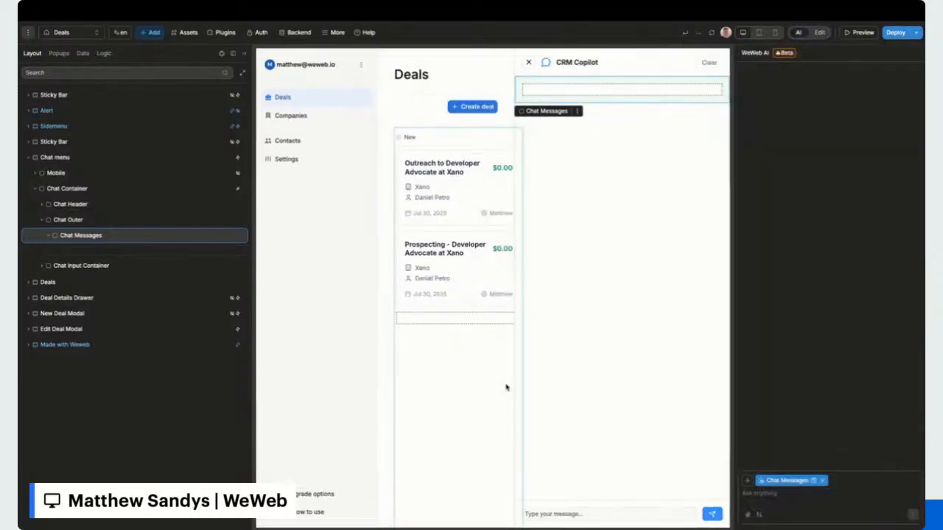
click(748, 481)
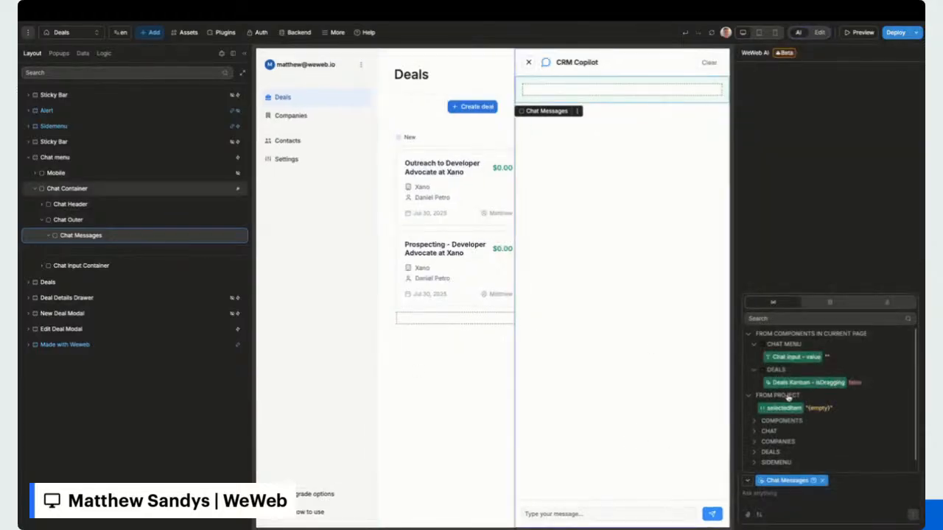
click(755, 431)
scroll(767, 426, down, 1)
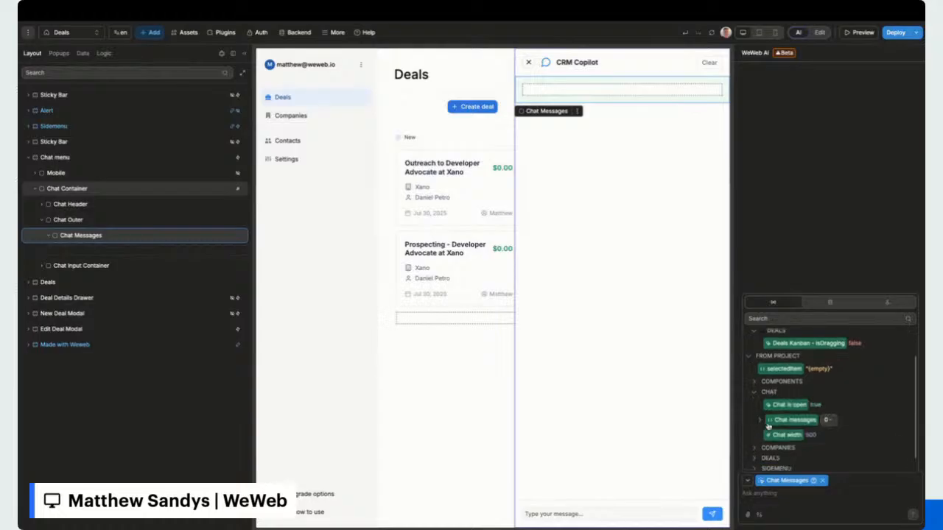
click(780, 422)
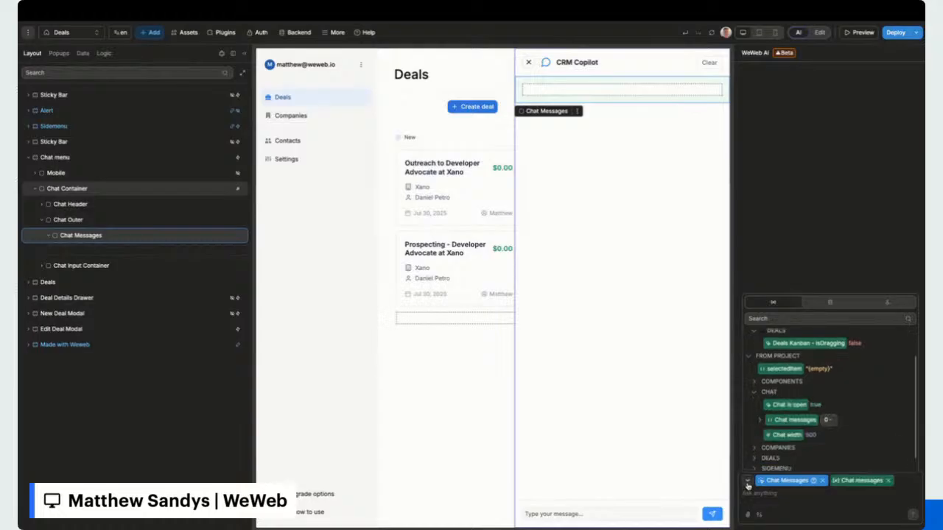
click(748, 483)
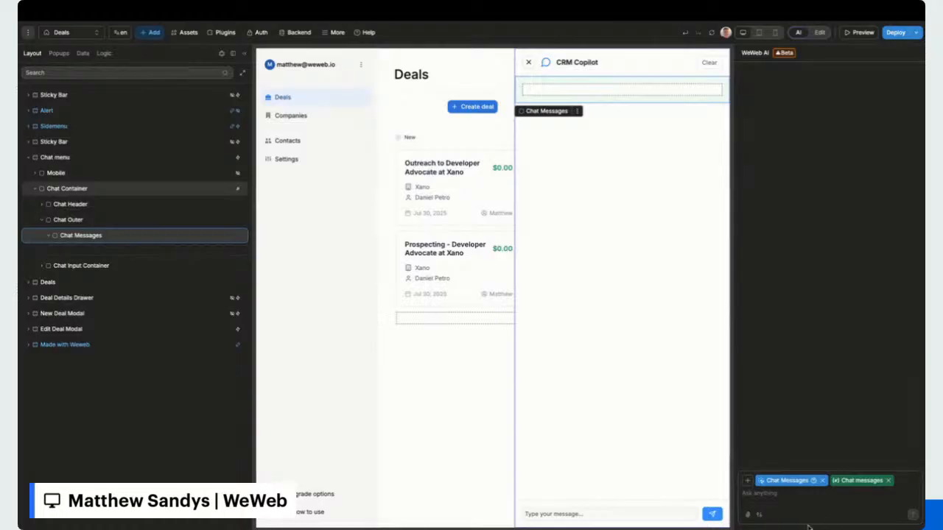
Paste the prompt for showing response text, tools used and artefacts, rename the container Chat Messages 2, and submit the prompt.
key(ctrl+v)
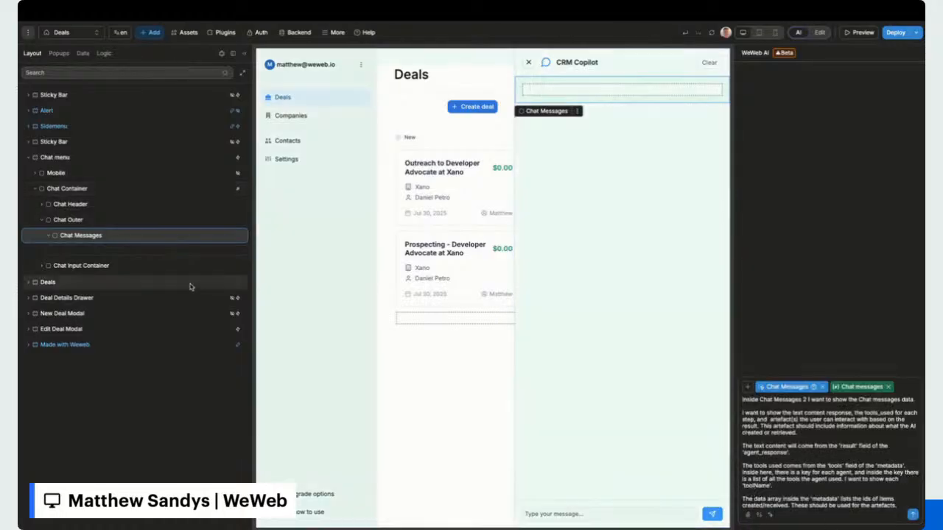
double_click(85, 236)
click(102, 234)
text(2)
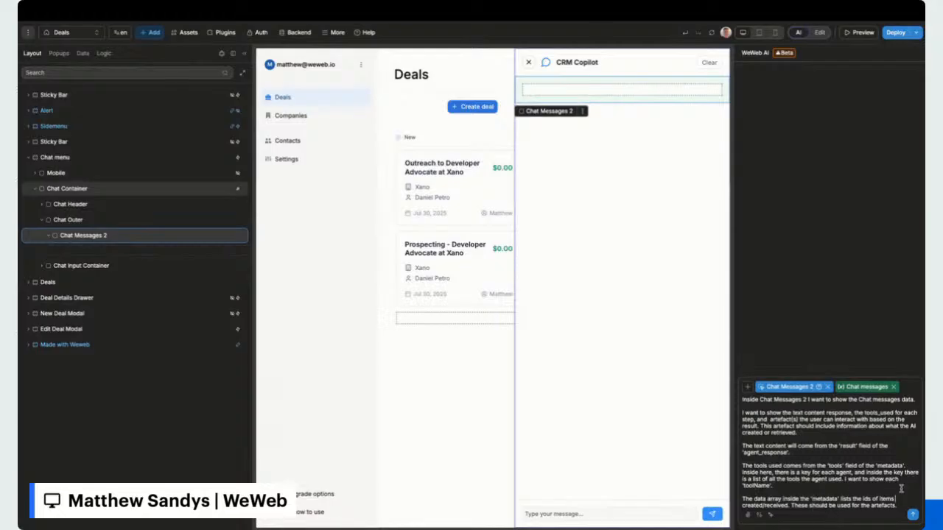
key(Return)
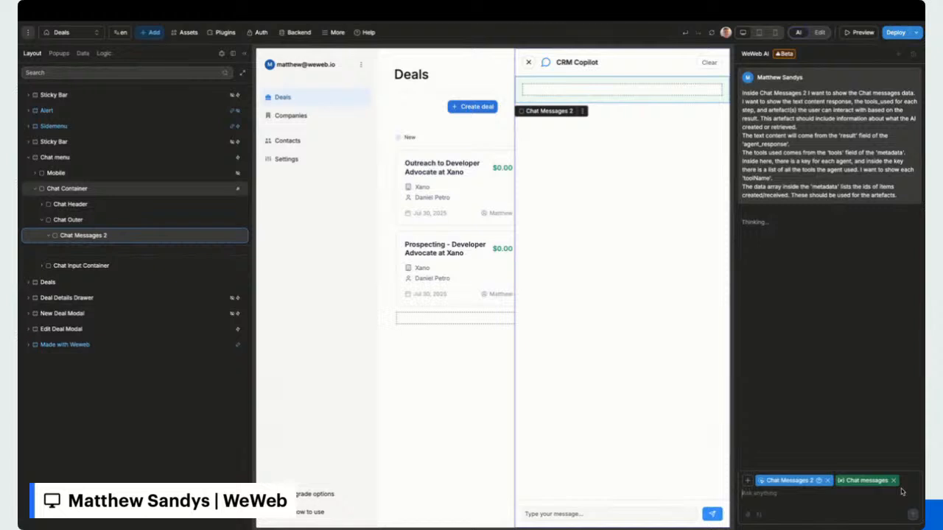
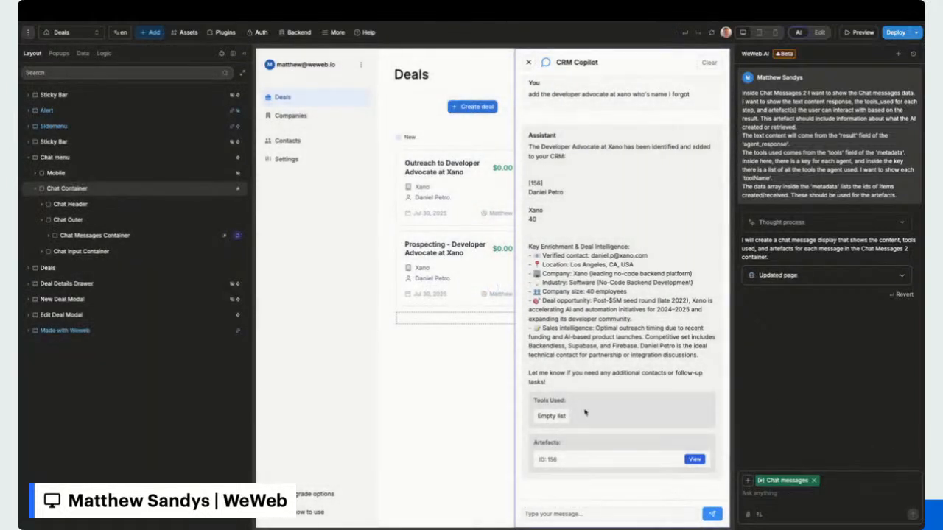
Open the Items code of the generated Tools List in edit mode and expand the item's content and metadata data.
click(559, 415)
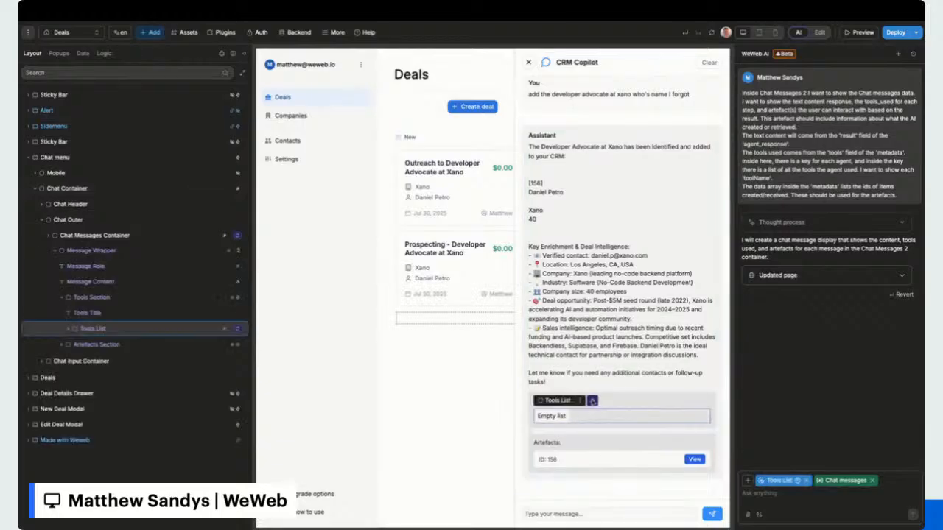
click(819, 32)
click(874, 169)
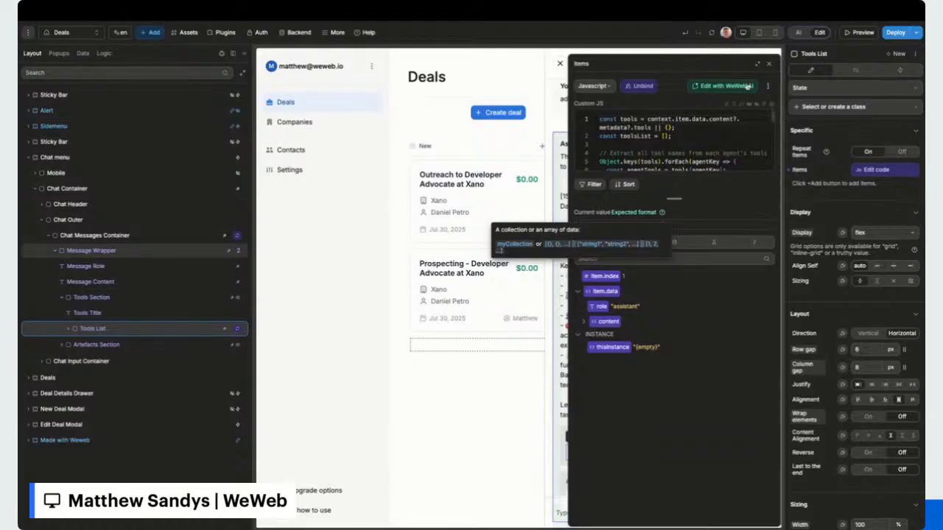
click(585, 322)
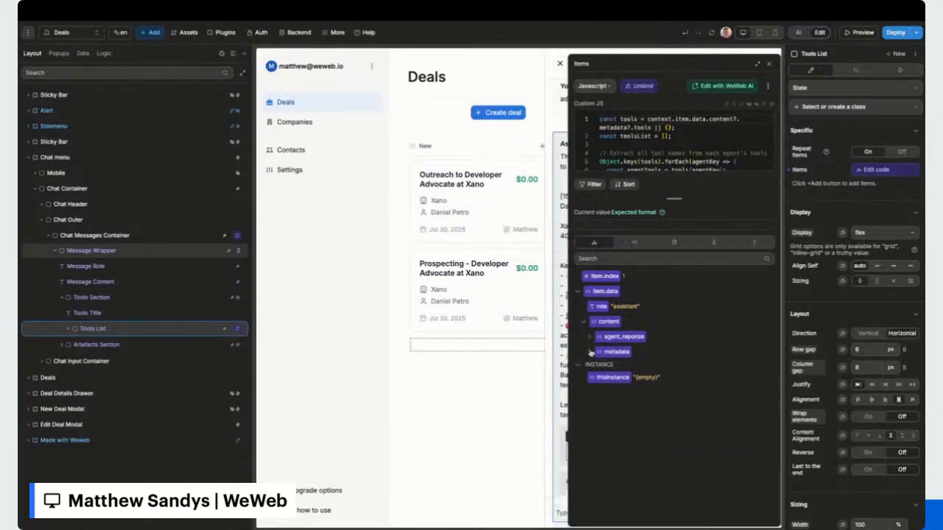
click(589, 352)
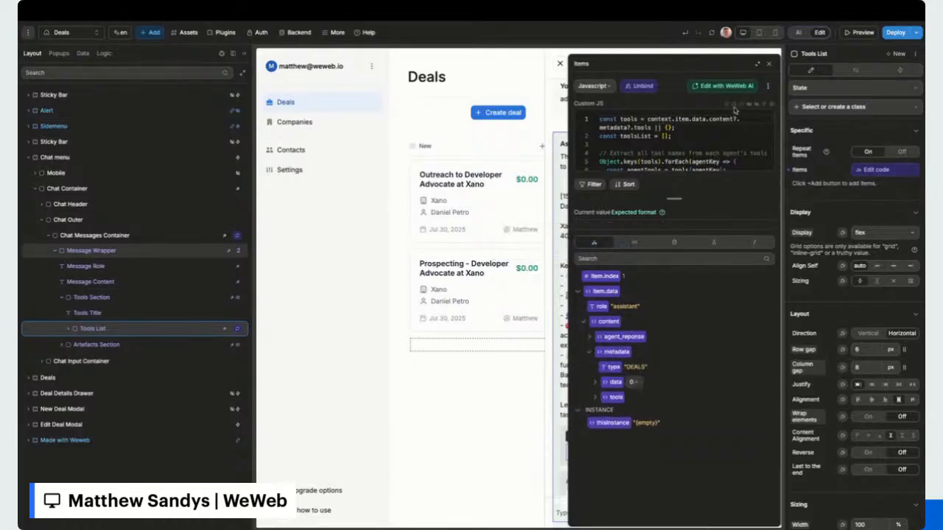
Replace the tools path in the Tools List's Items code with the item data's content > metadata > tools reference.
click(758, 64)
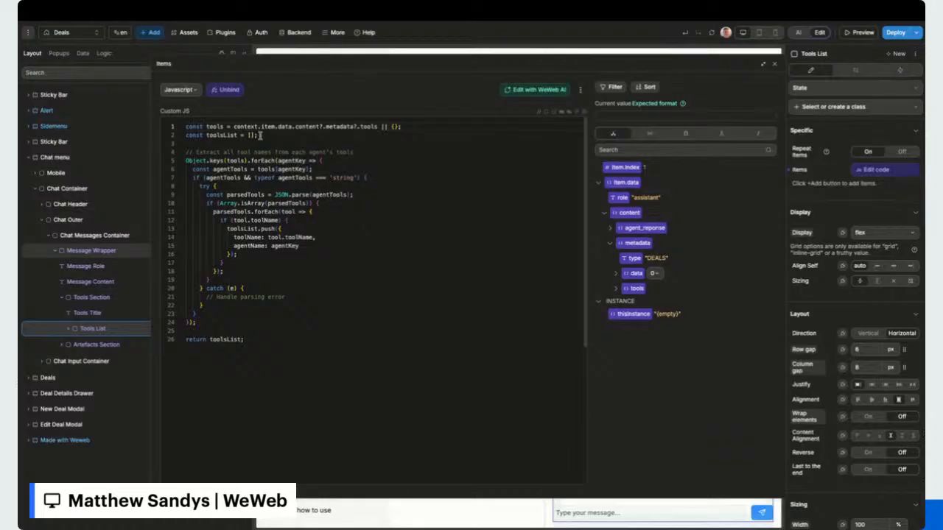
drag(234, 127, 377, 126)
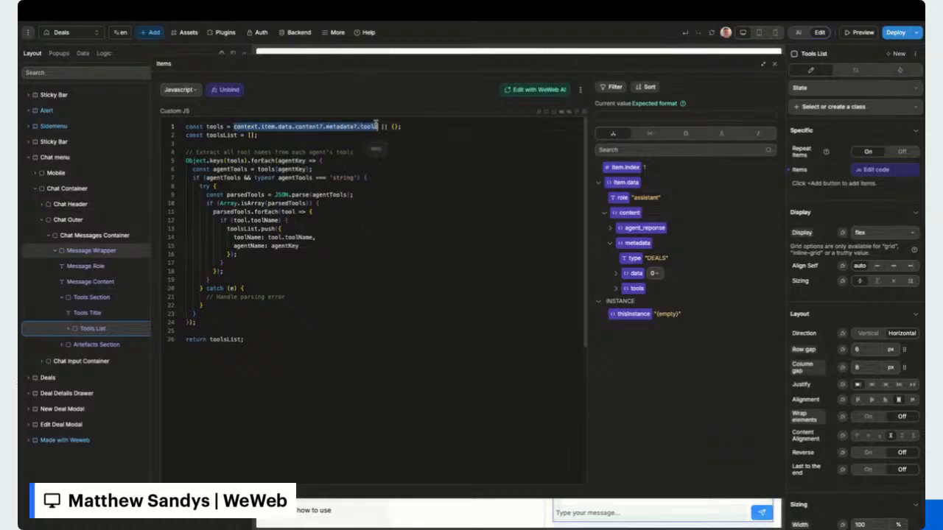
key(BackSpace)
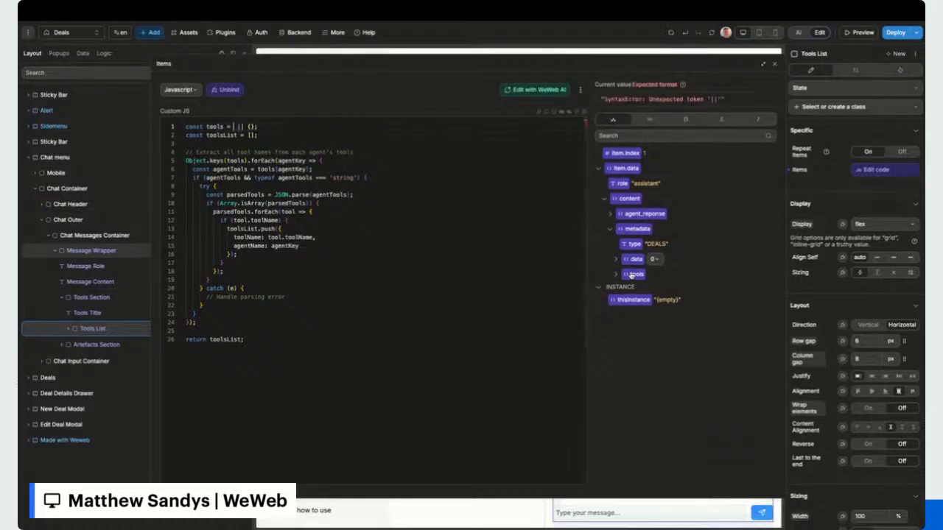
click(634, 274)
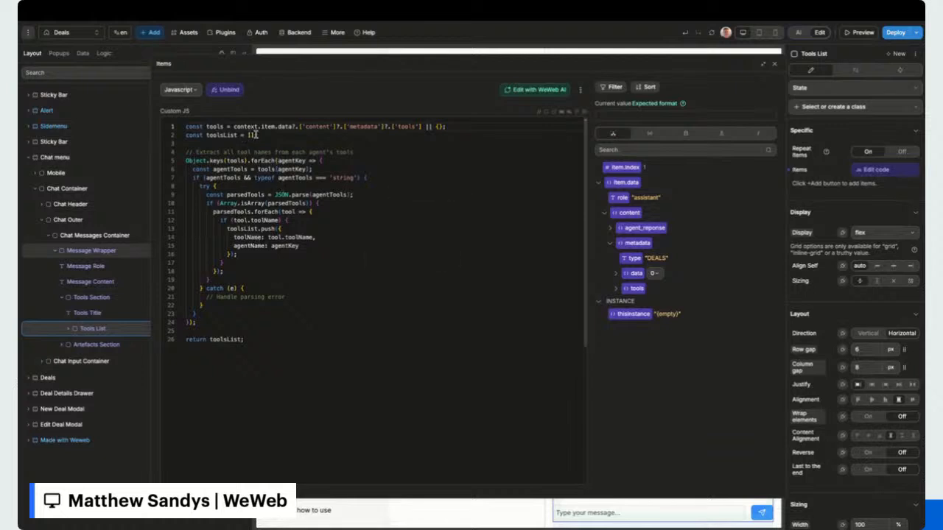
click(774, 65)
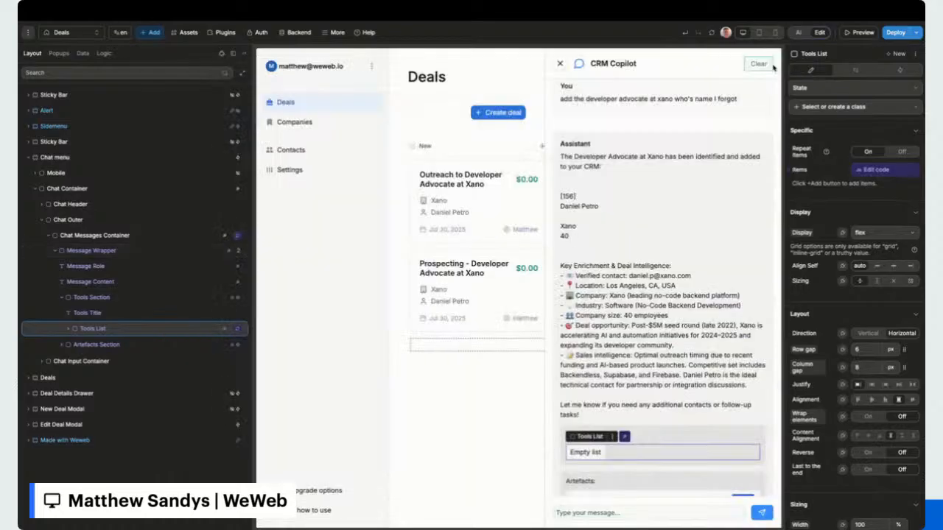
Review the Tools List's Items code, and inspect the Tool Item nested inside the list.
click(874, 170)
click(759, 67)
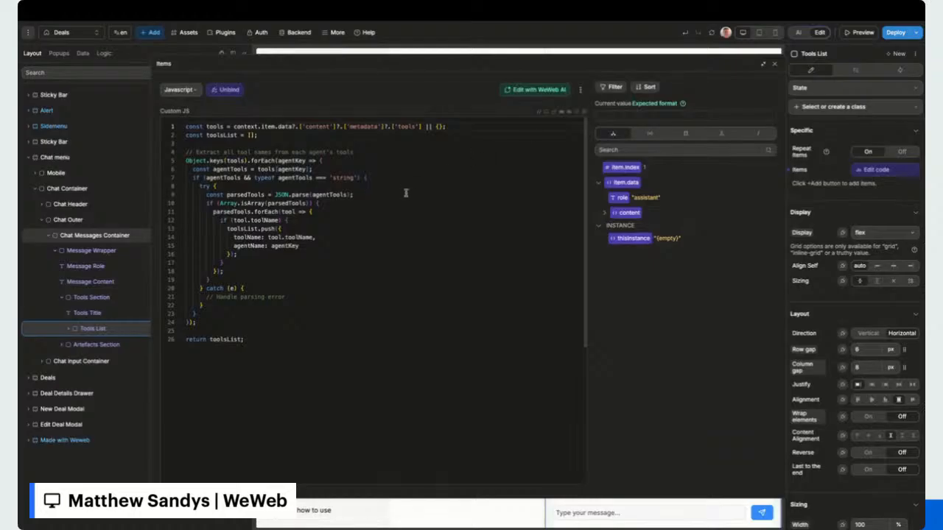
click(774, 66)
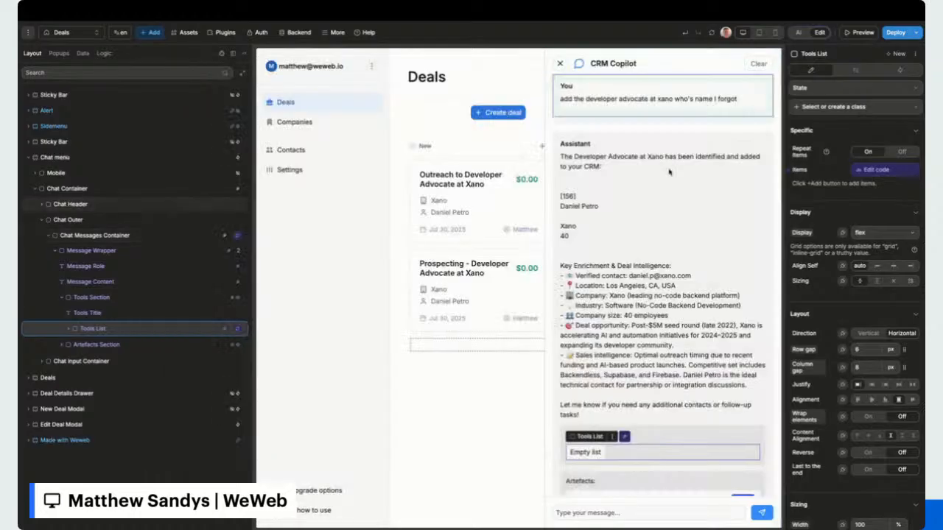
click(68, 329)
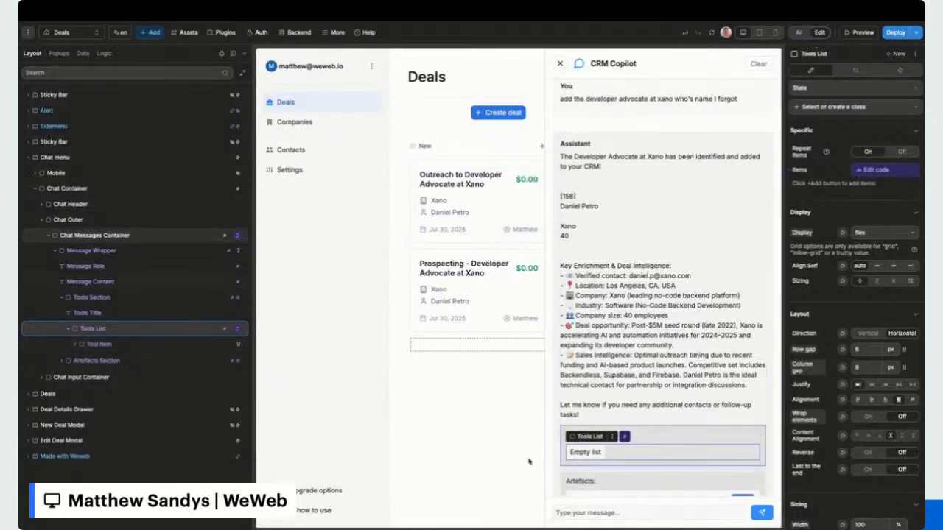
click(103, 344)
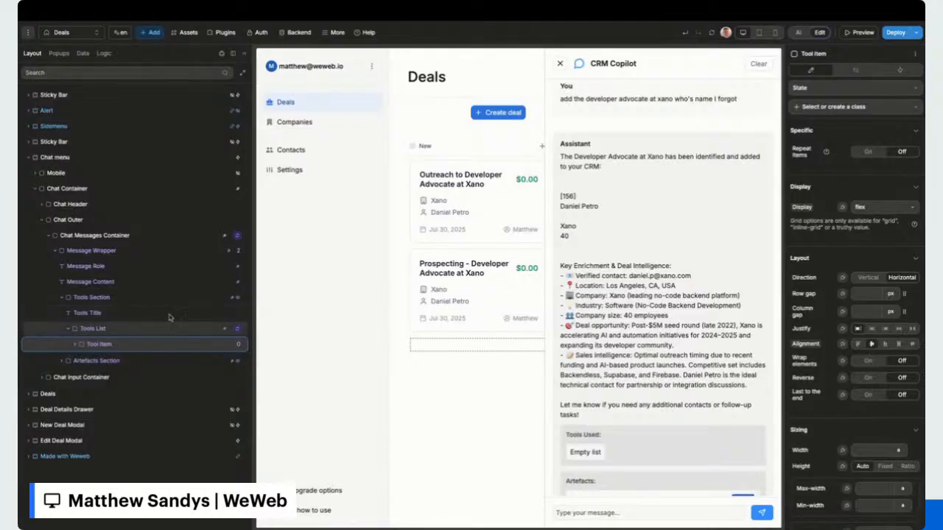
Unbind the Tools List's items and switch Repeat Items off.
click(134, 328)
click(866, 170)
click(649, 90)
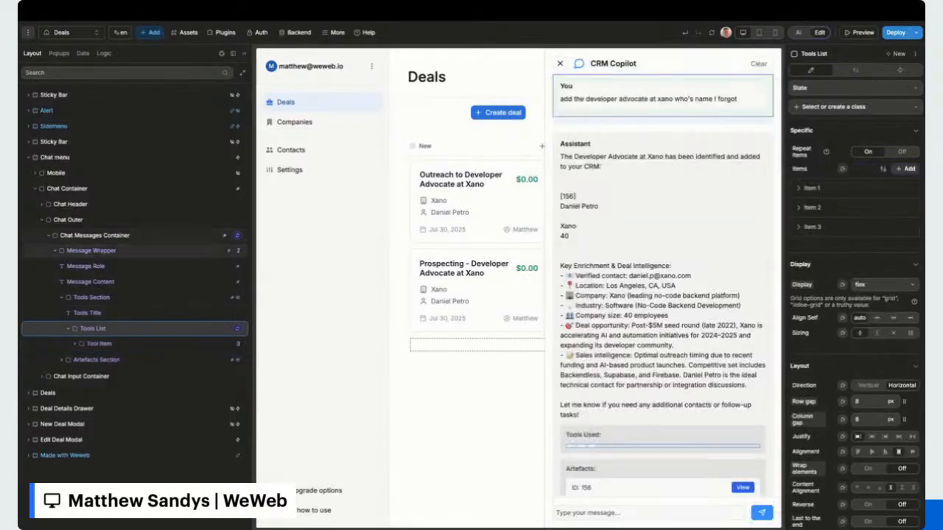
click(903, 153)
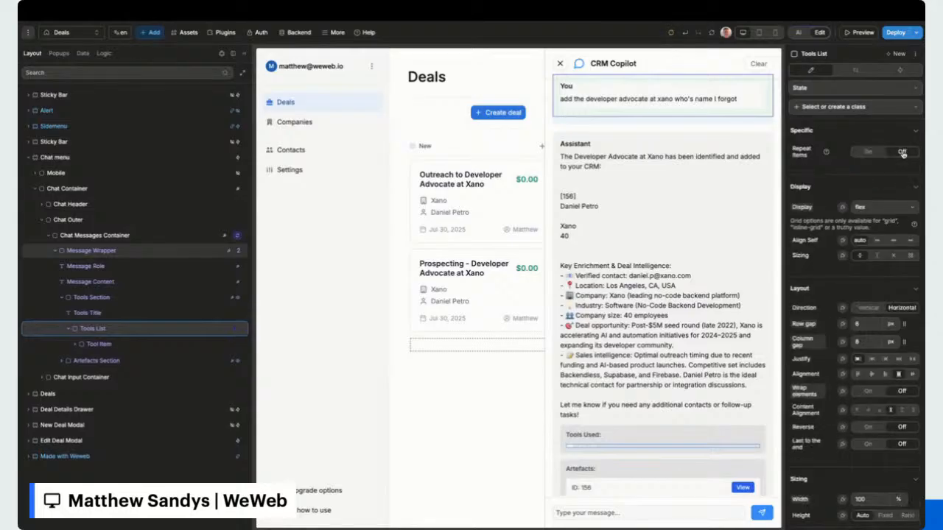
Copy the tools-used paragraph from the earlier WeWeb AI prompt and paste it into a new AI chat.
click(798, 33)
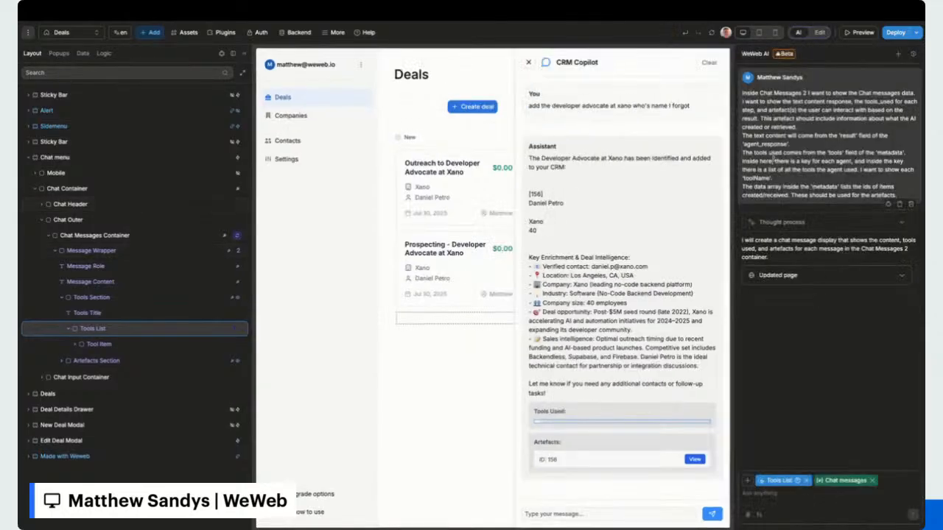
drag(743, 152, 782, 179)
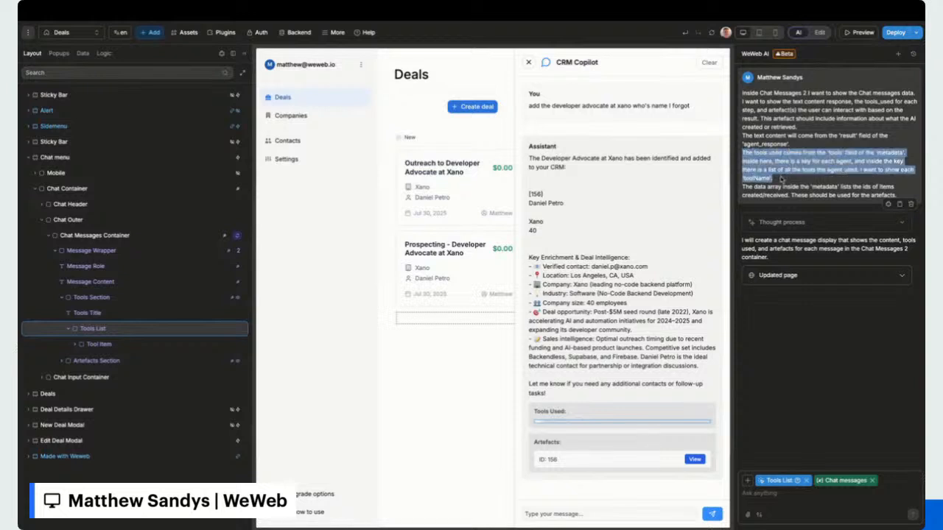
right_click(782, 179)
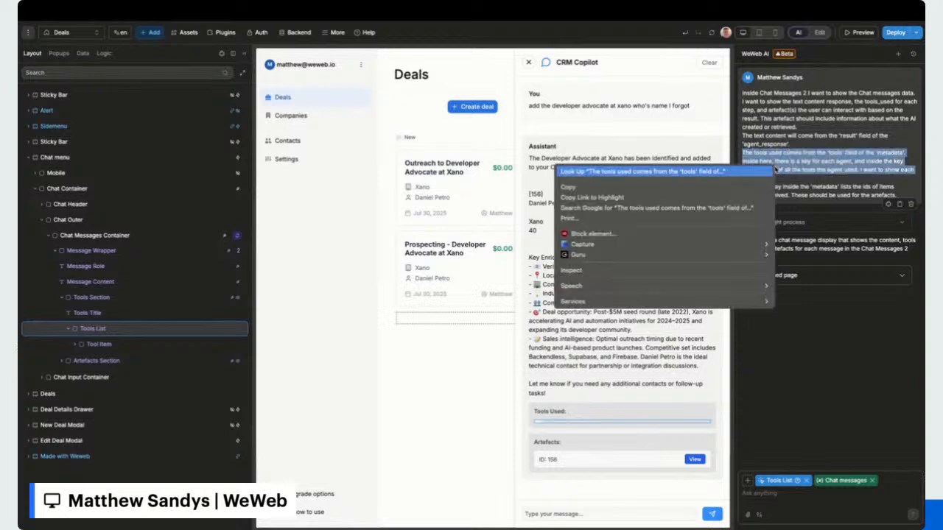
click(743, 183)
click(896, 56)
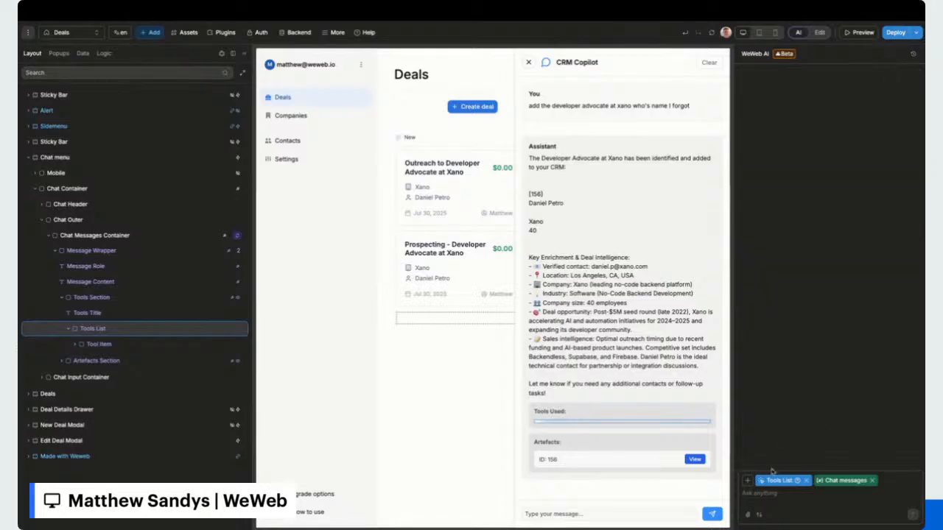
click(783, 490)
key(ctrl+v)
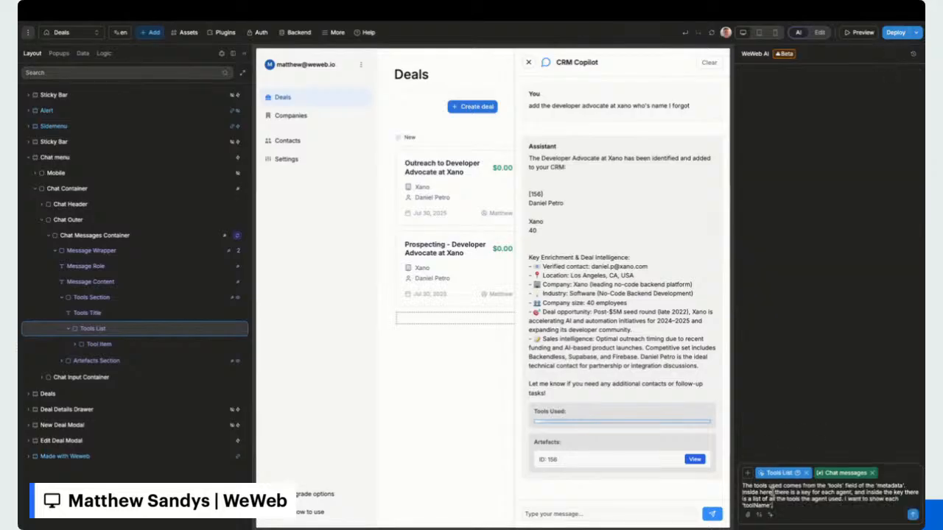
Add the opening line "In the Tools List, I want to show the tools used.", attach item.data as context, and submit the prompt.
key(shift+Return)
key(shift+Return)
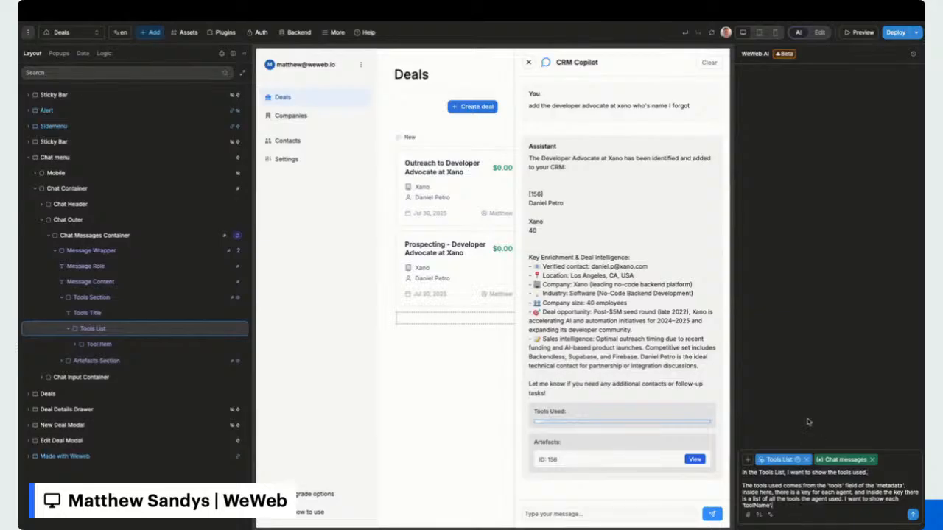
click(747, 460)
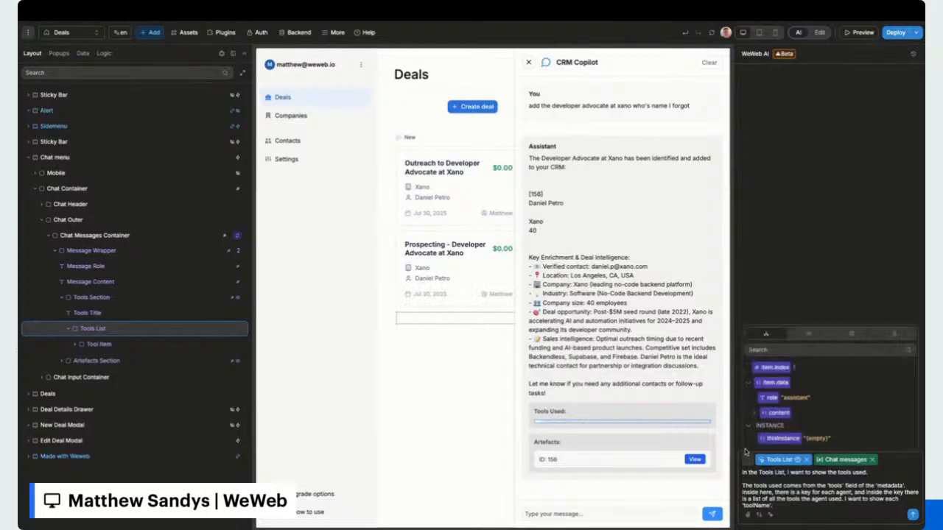
click(773, 383)
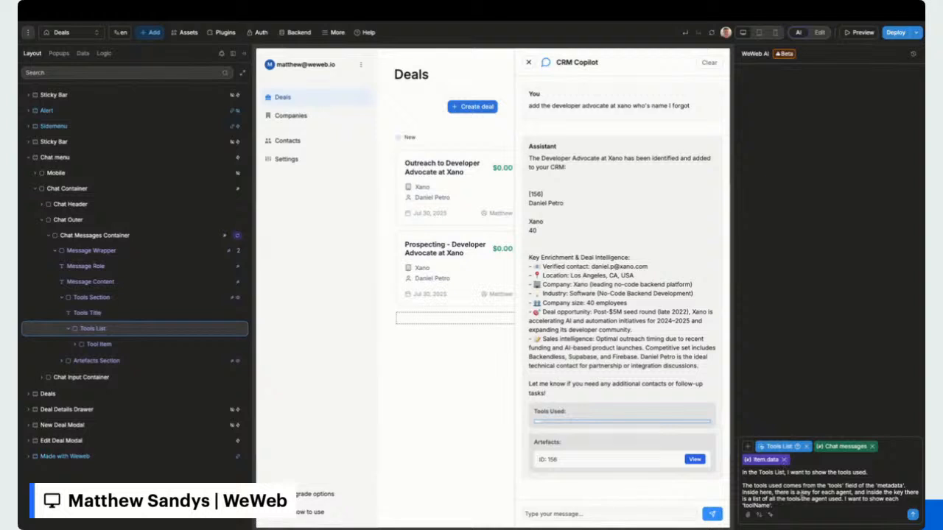
key(Return)
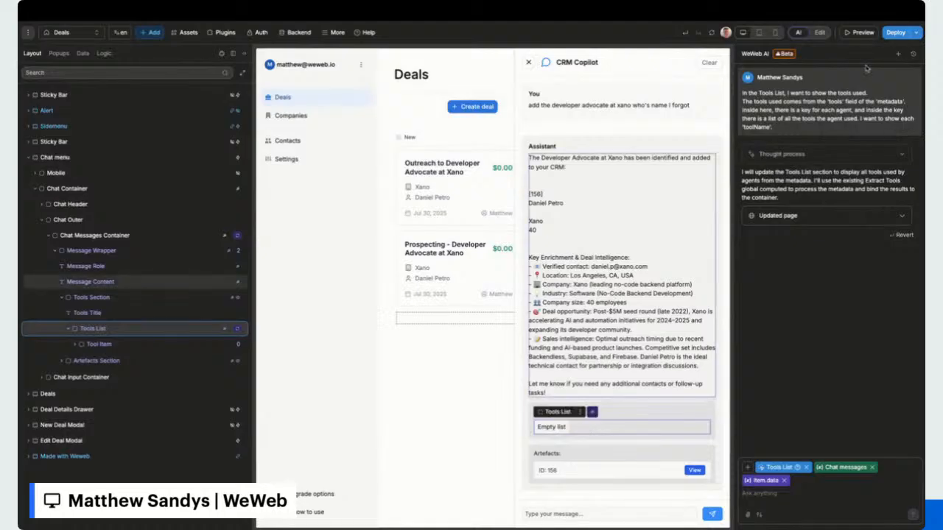
Review the Tools List's generated Items code and the available object functions in edit mode, and unbind the items.
click(819, 32)
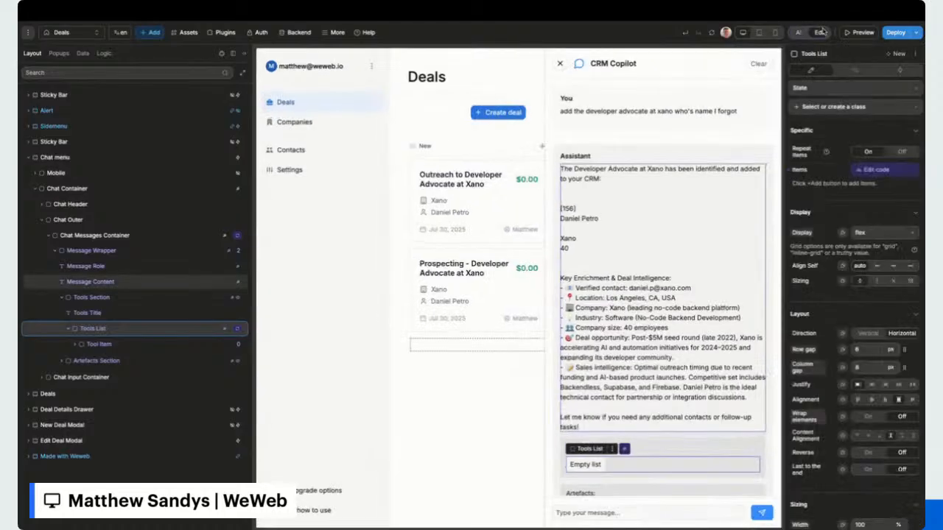
click(877, 171)
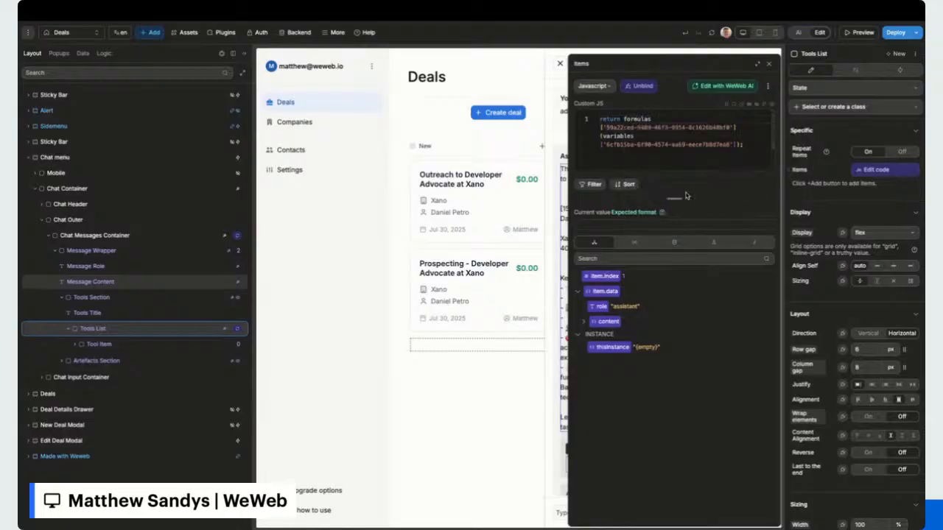
click(754, 243)
click(602, 342)
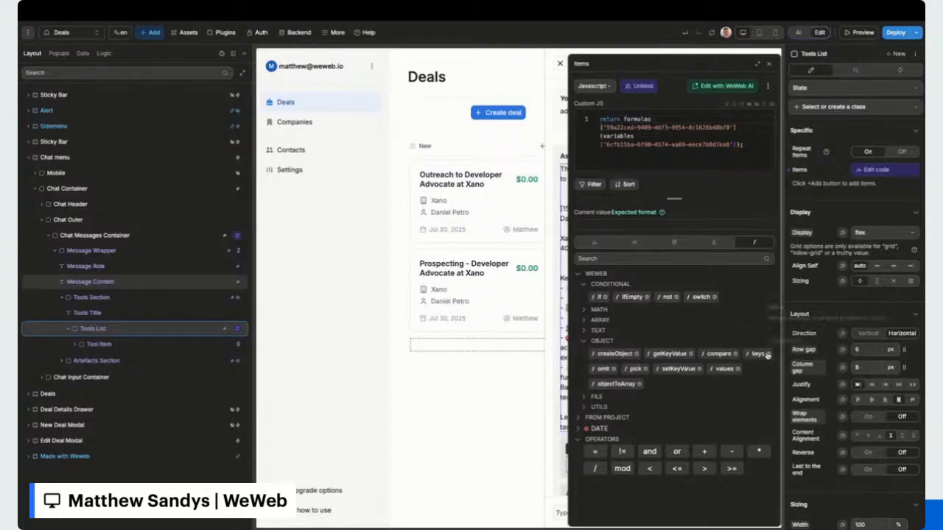
click(638, 85)
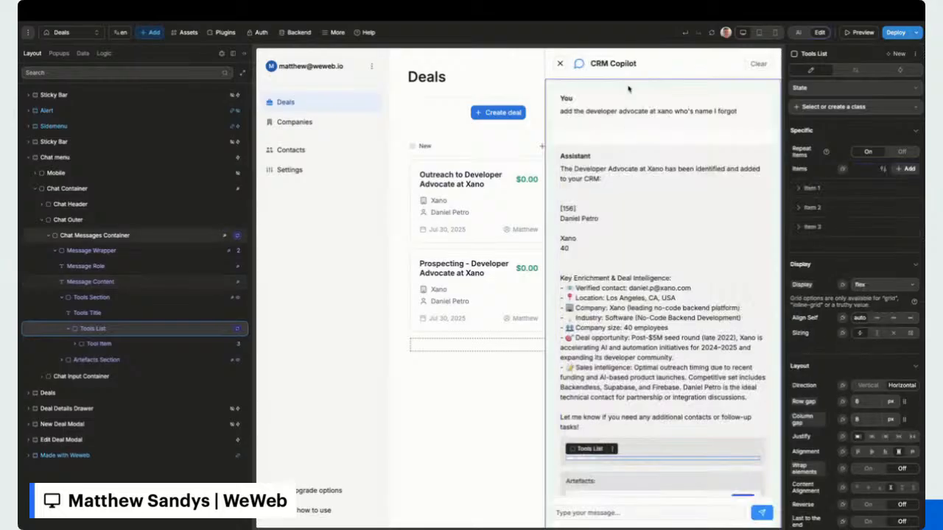
Bind the Tools List's items to a formula returning the keys of item.data.content.metadata.tools.
click(842, 170)
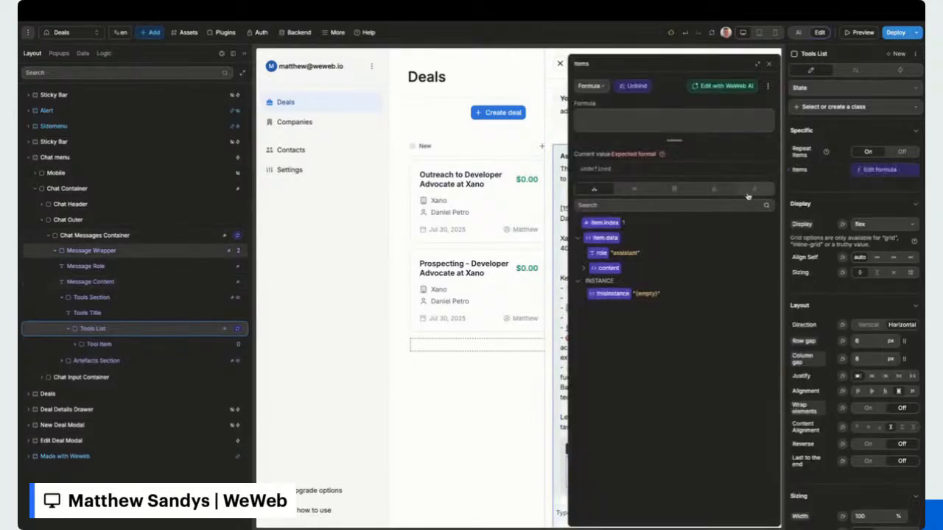
click(582, 271)
click(590, 299)
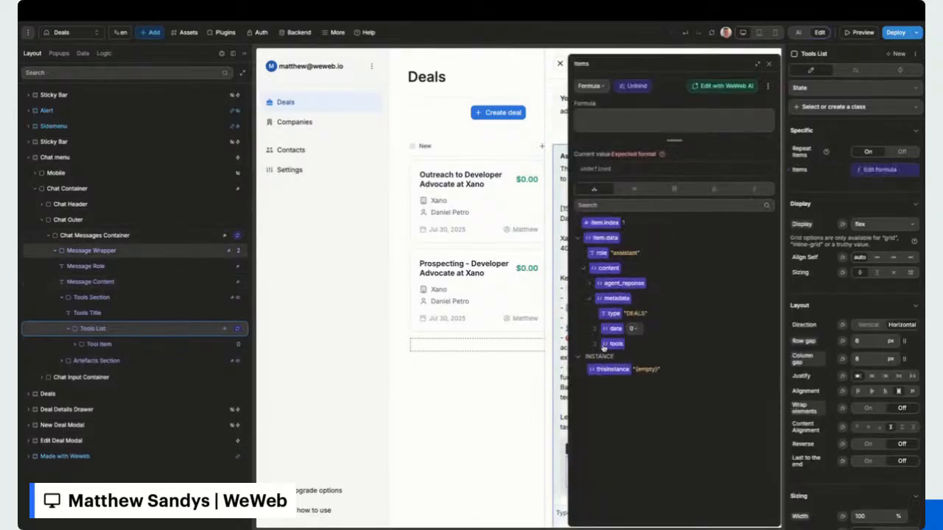
click(754, 190)
click(601, 288)
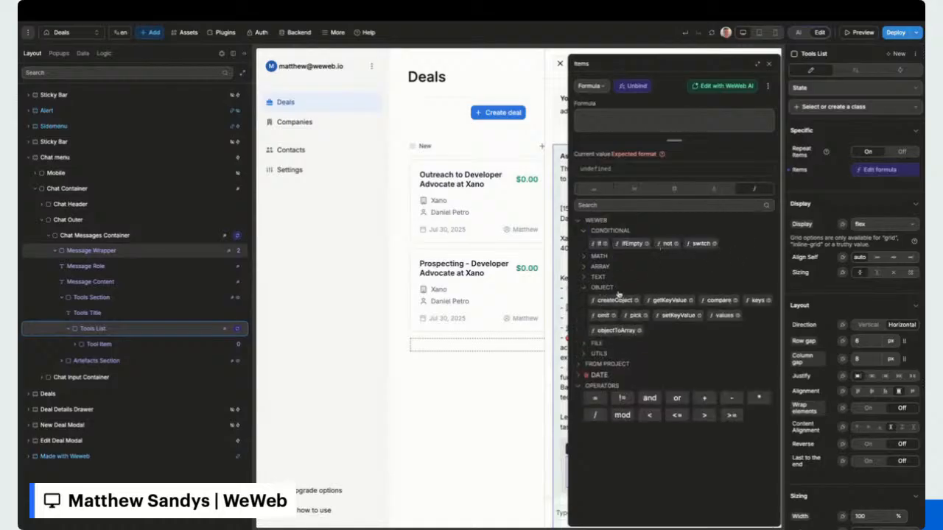
click(756, 300)
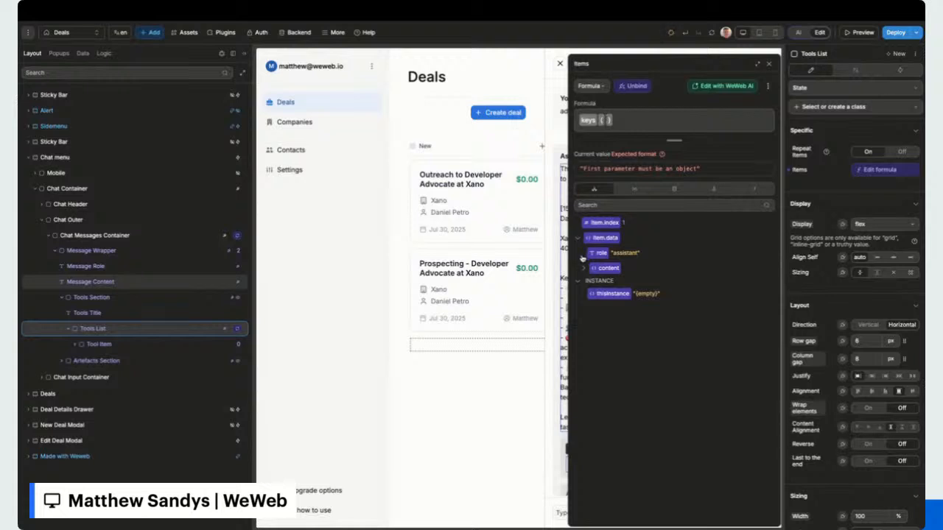
click(584, 268)
click(588, 298)
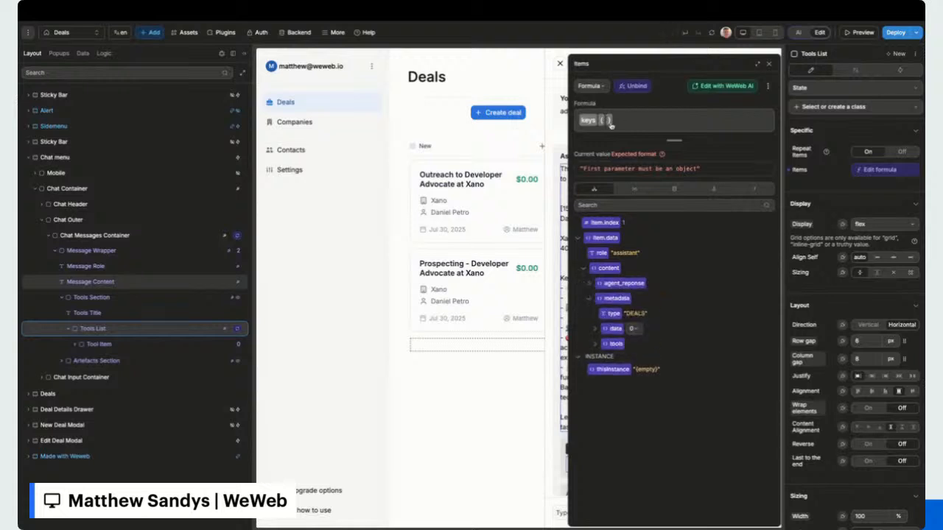
click(612, 344)
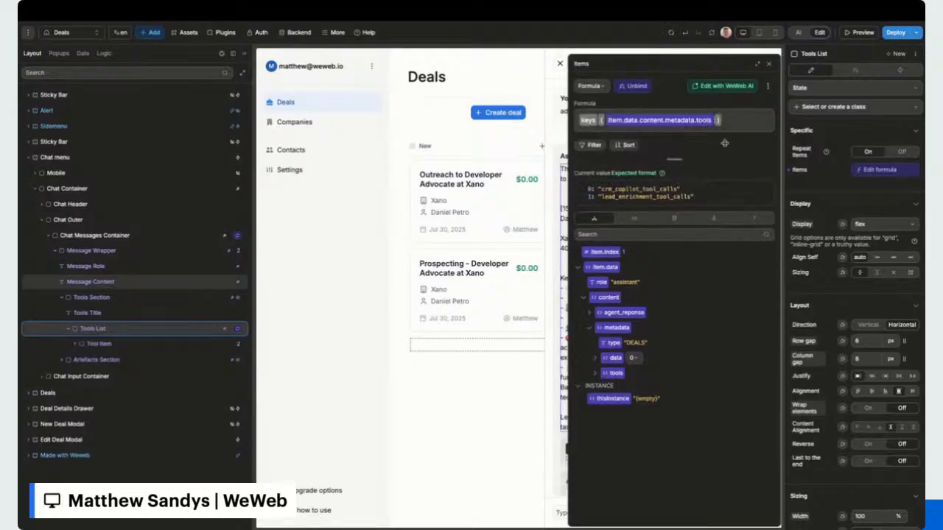
click(769, 63)
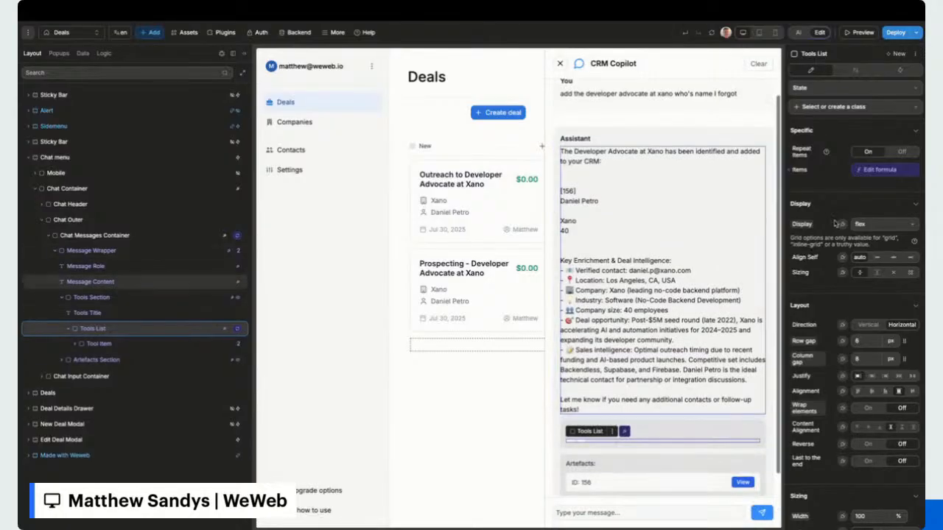
Switch Repeat Items on for the Tool Item inside Tools List, and select its Tool Name text.
click(75, 345)
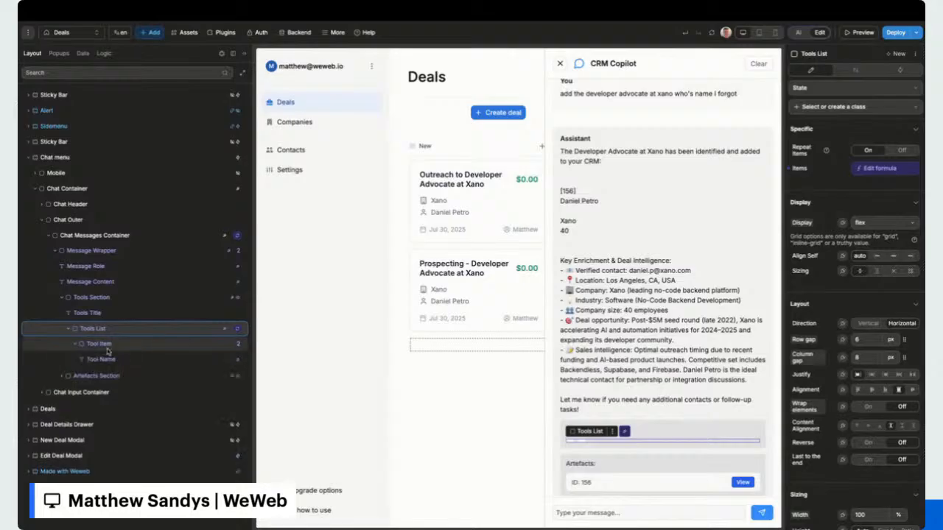
click(108, 347)
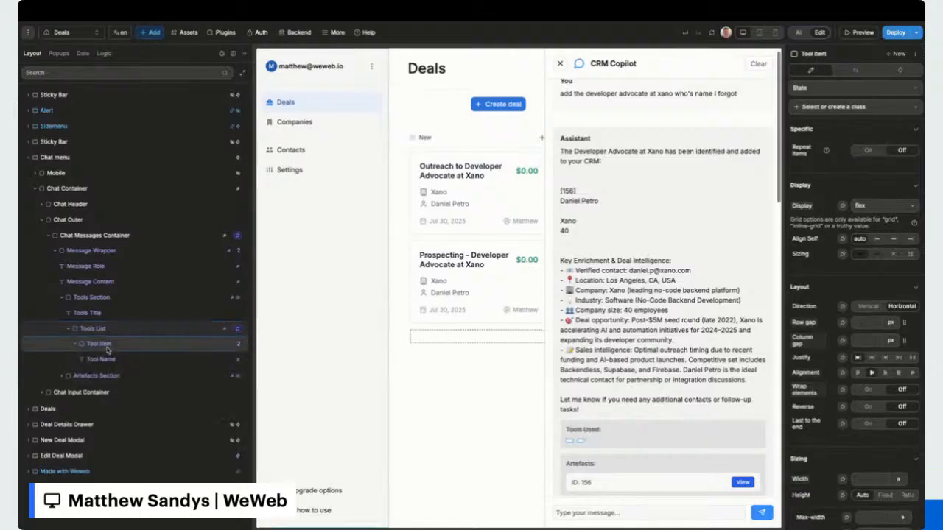
click(867, 151)
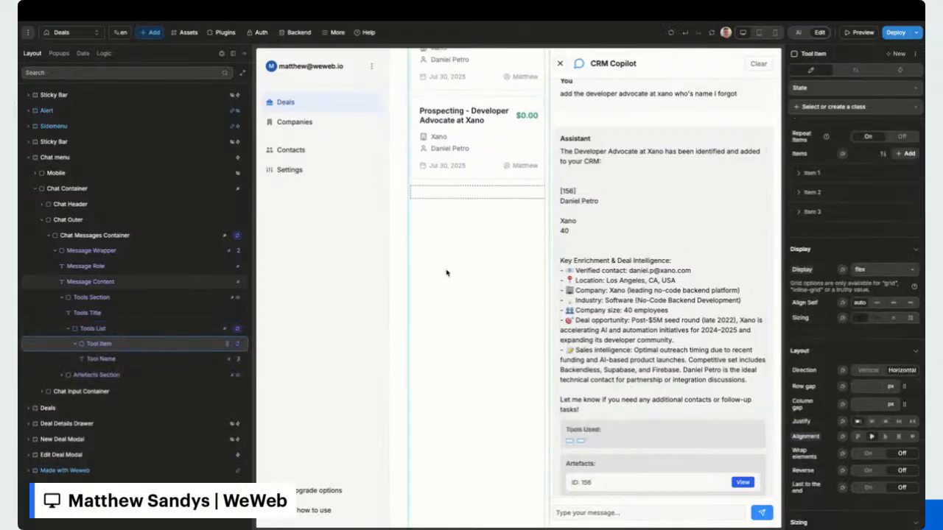
click(101, 359)
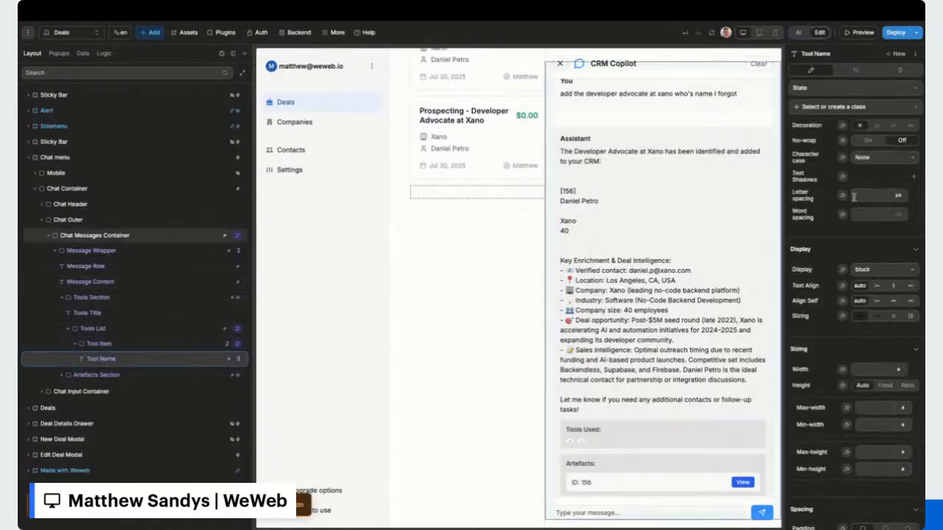
Review the Tool Name text's JavaScript binding and available item data, and replace the code with a formula bound to item.parent.data.
scroll(860, 193, up, 3)
click(871, 155)
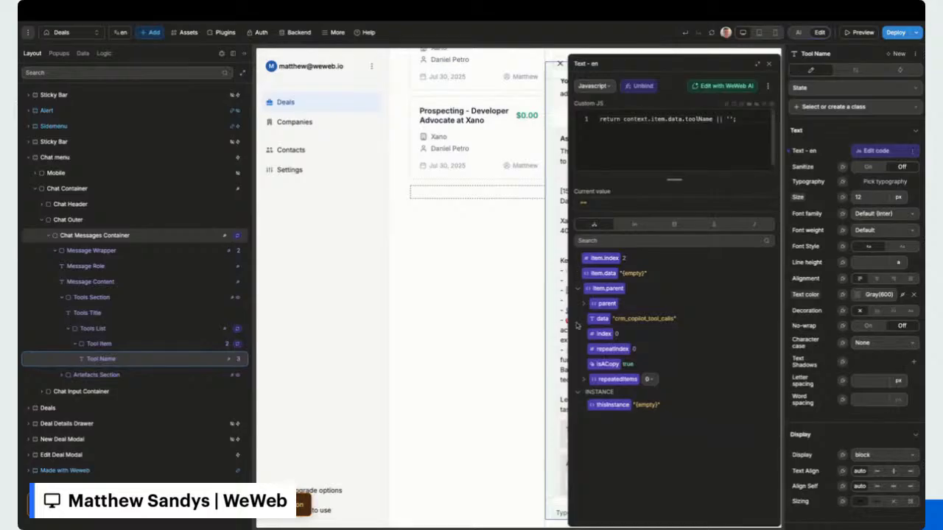
click(584, 304)
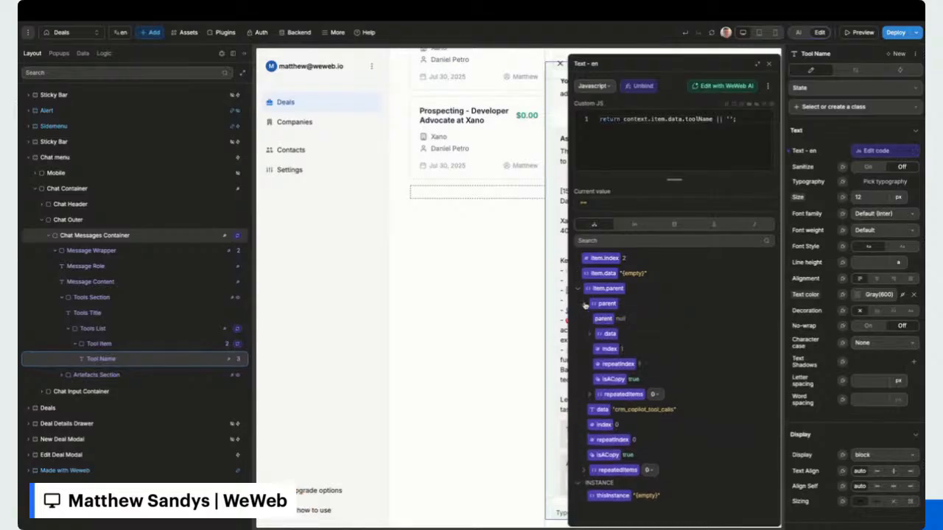
click(584, 305)
click(585, 379)
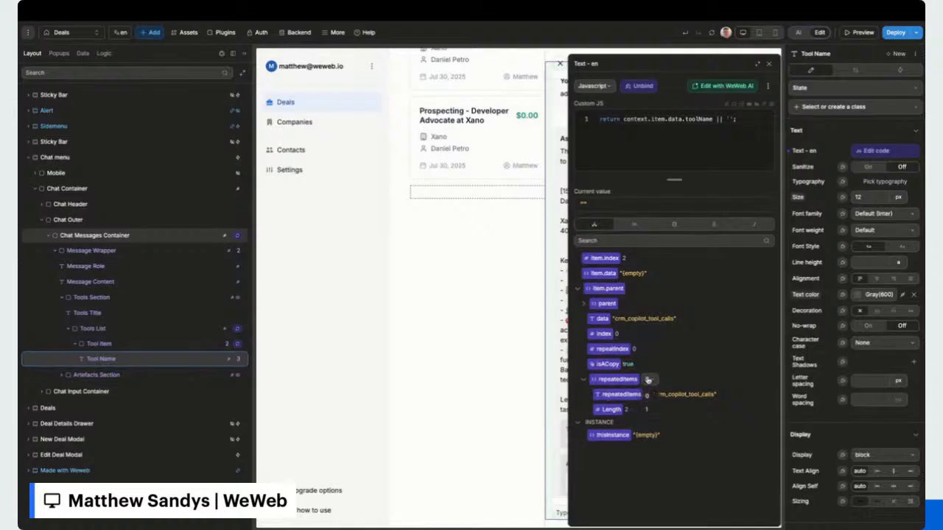
click(639, 85)
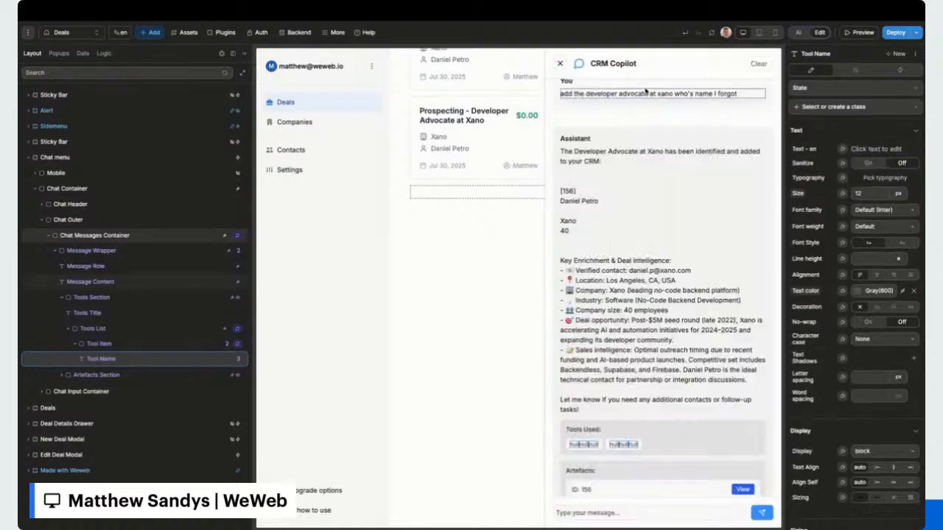
click(844, 148)
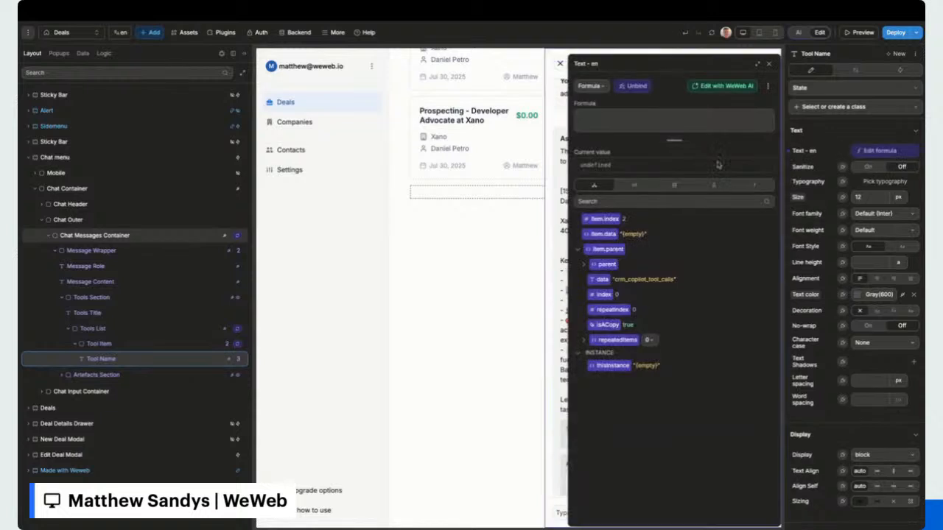
click(768, 64)
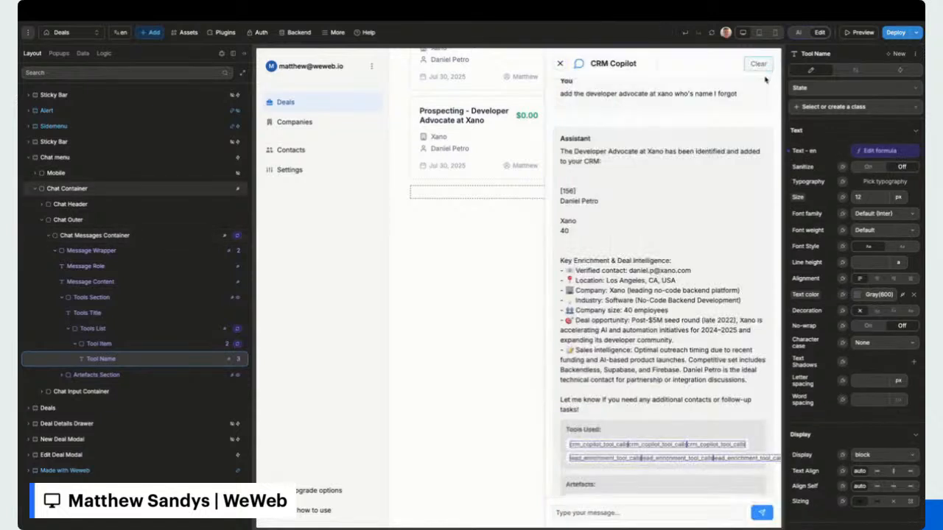
Switch Repeat Items off for the Tool Item, wrap it in a Flexbox inside Tools List, and expand the nested elements.
click(100, 343)
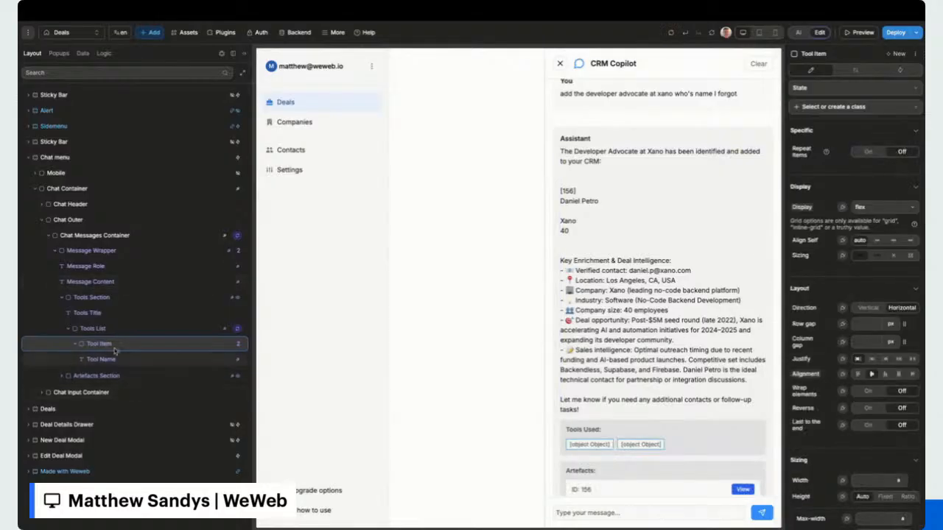
key(ctrl+g)
click(75, 345)
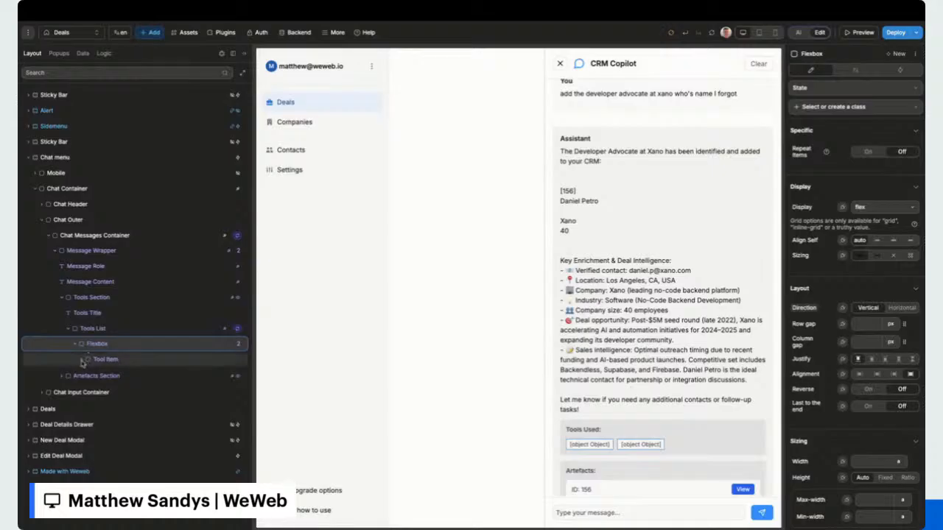
click(81, 359)
Rebind the Tool Name text to item.data.
click(107, 375)
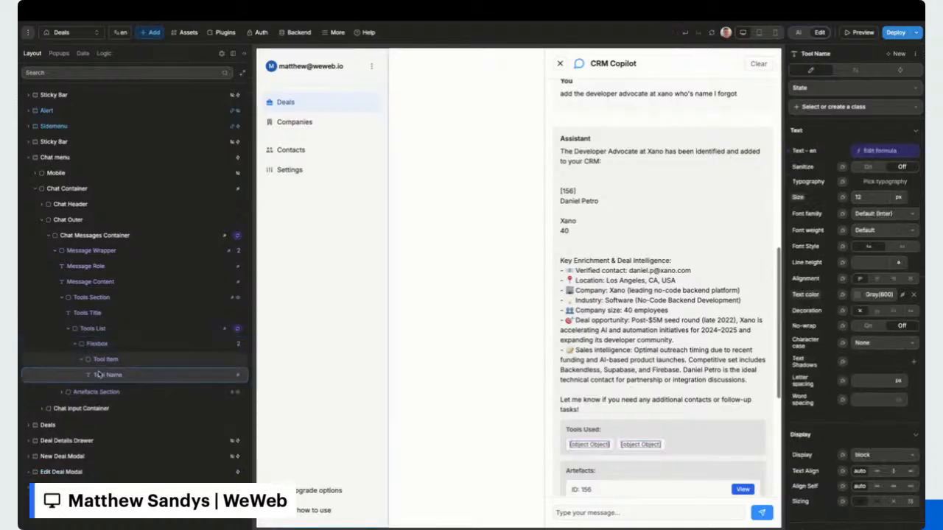
click(879, 150)
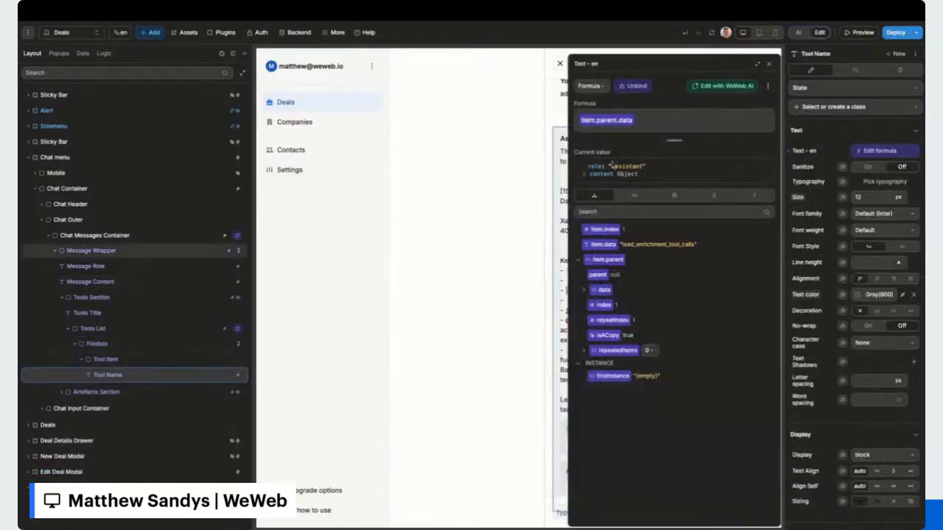
click(643, 131)
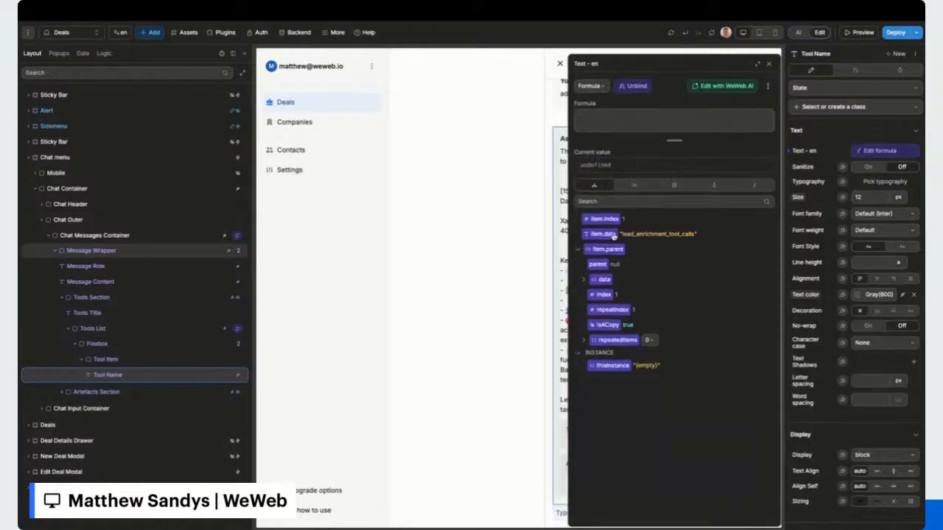
click(768, 63)
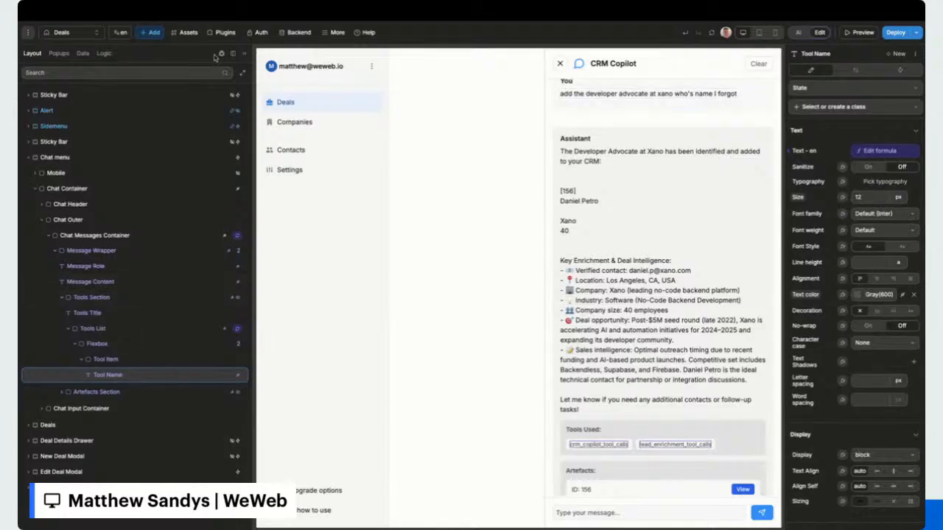
Add a Div below Tool Name inside Tool Item, and set Tool Item to a vertical direction with start alignment.
click(151, 32)
drag(142, 129, 121, 381)
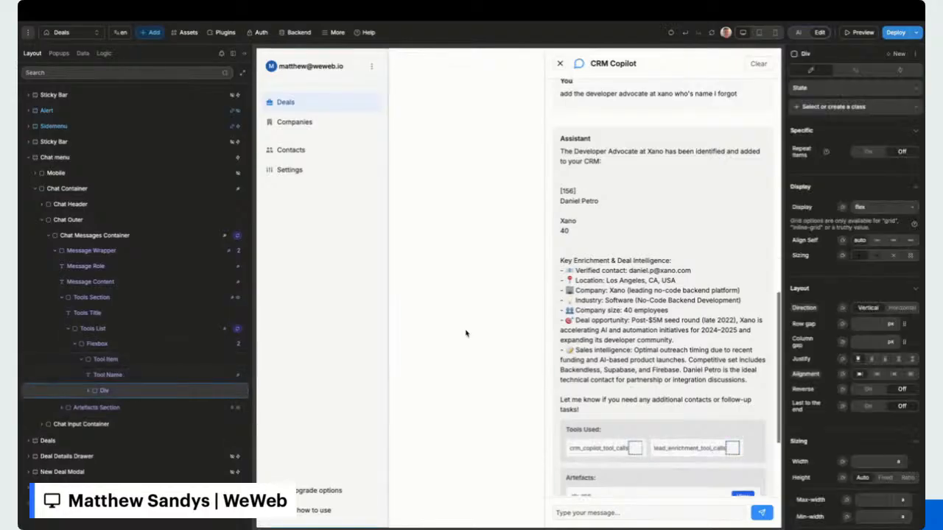
click(142, 361)
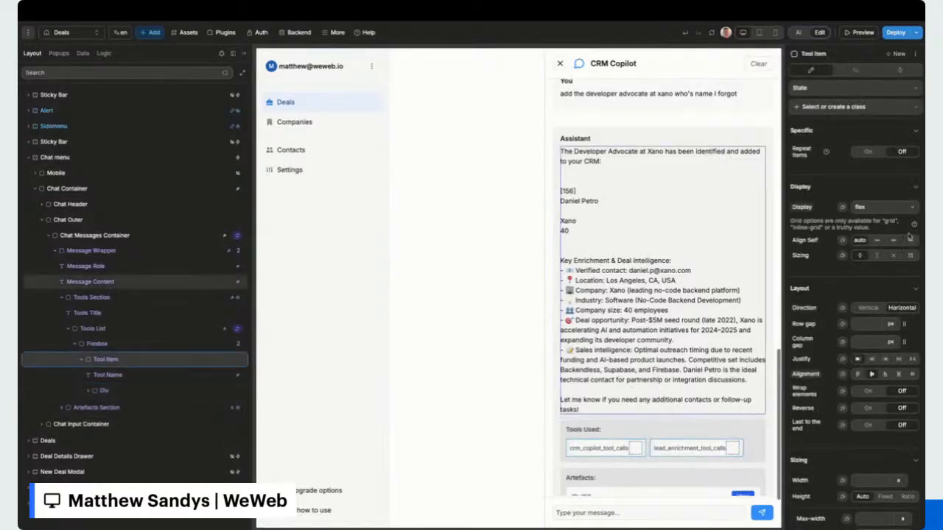
click(868, 307)
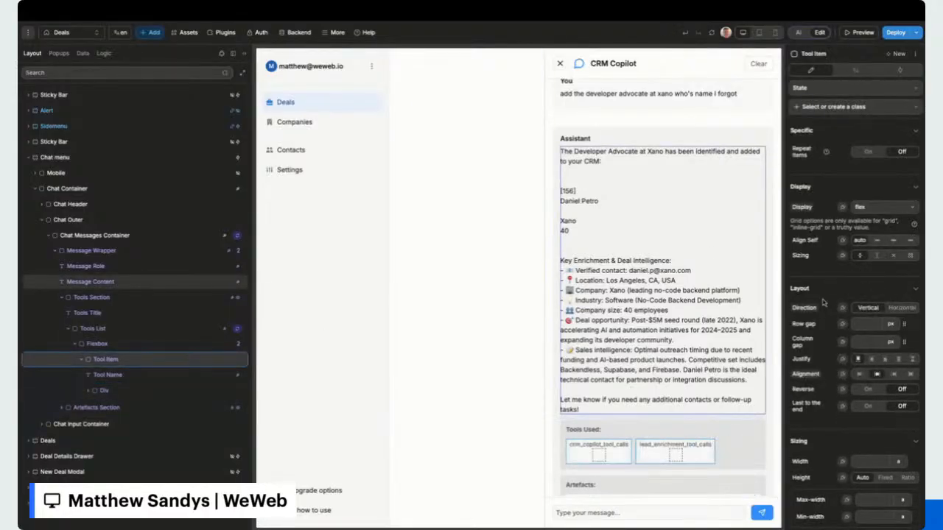
click(859, 373)
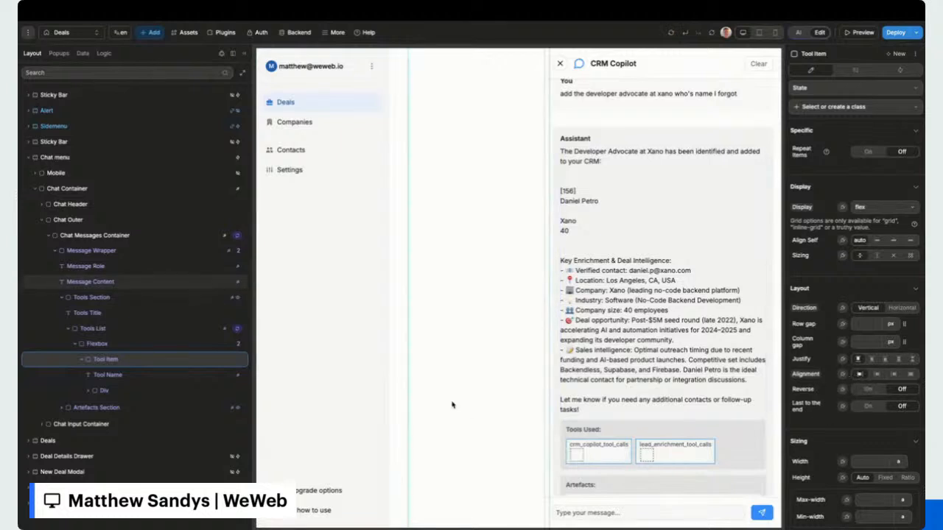
Switch Repeat Items on for the new Div and bind its items to item.parent.repeatedItems.
click(95, 394)
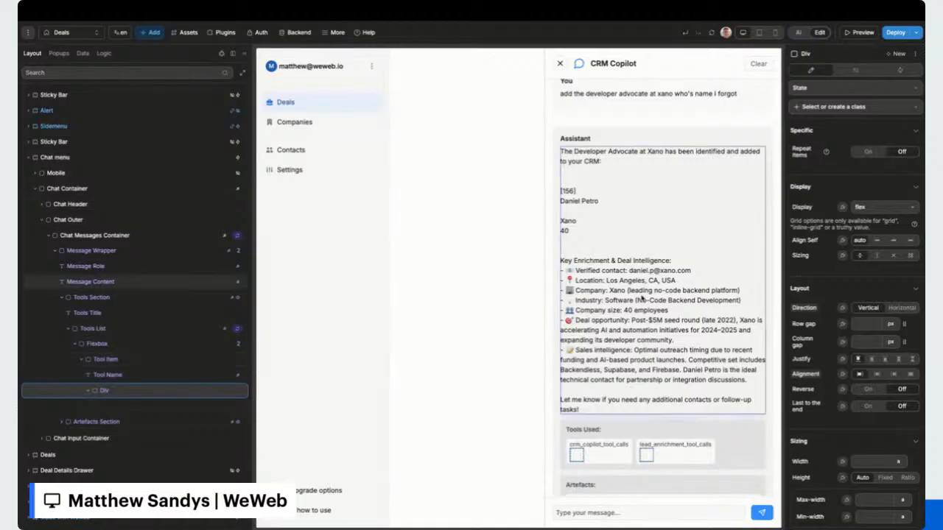
click(866, 152)
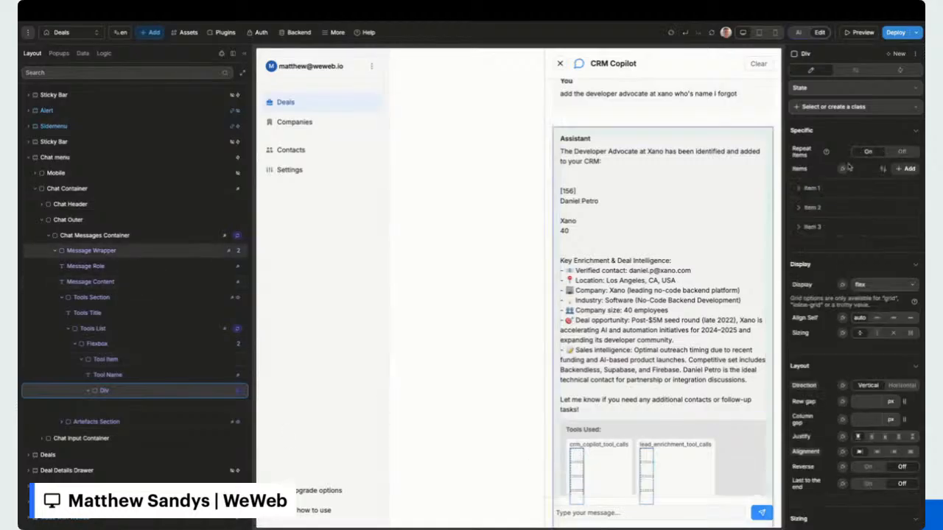
click(844, 170)
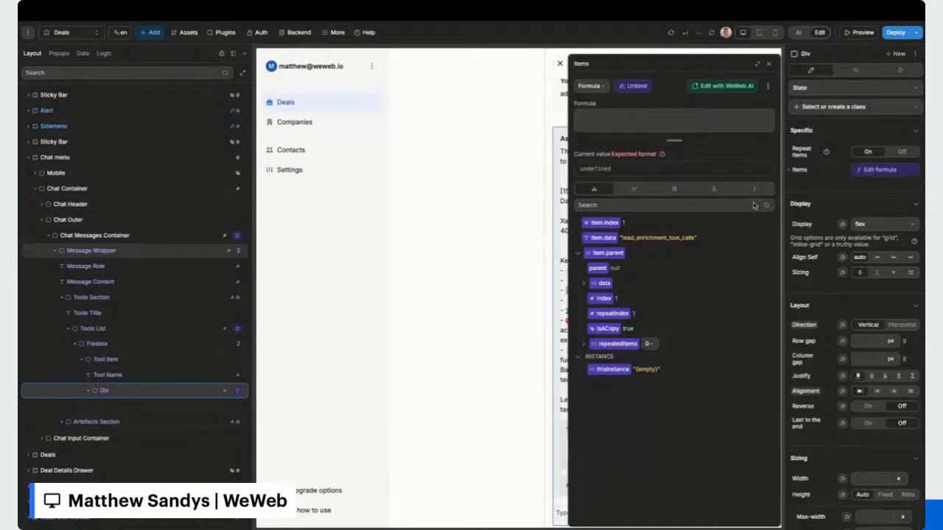
click(583, 344)
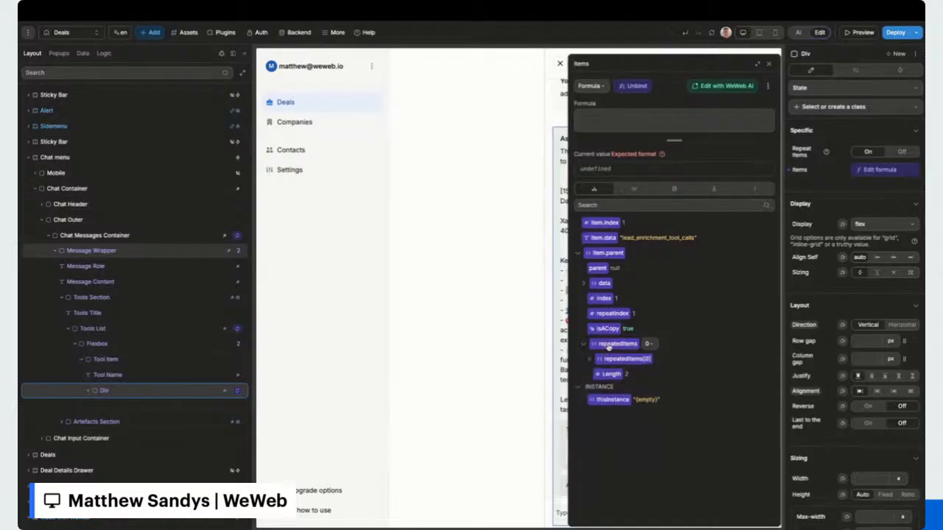
click(617, 344)
click(769, 63)
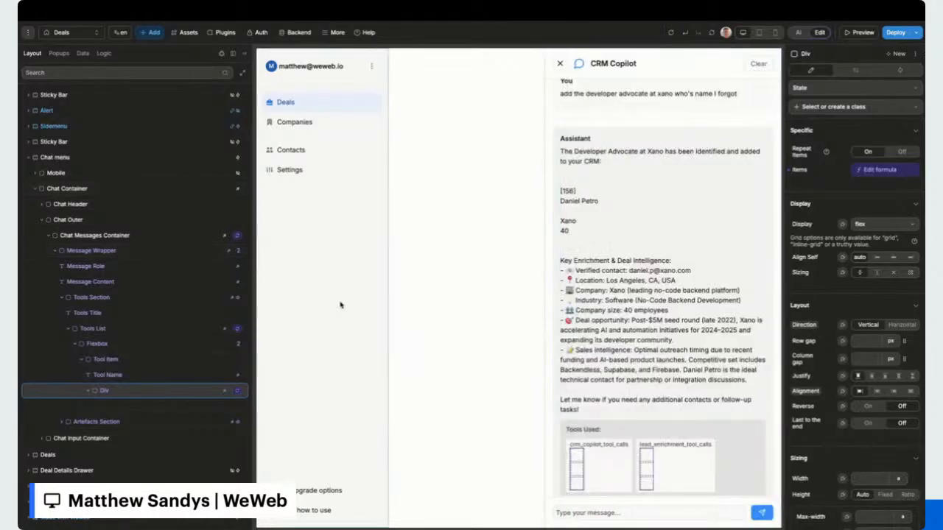
Add a Text element inside the repeating Div.
click(150, 33)
scroll(113, 329, down, 2)
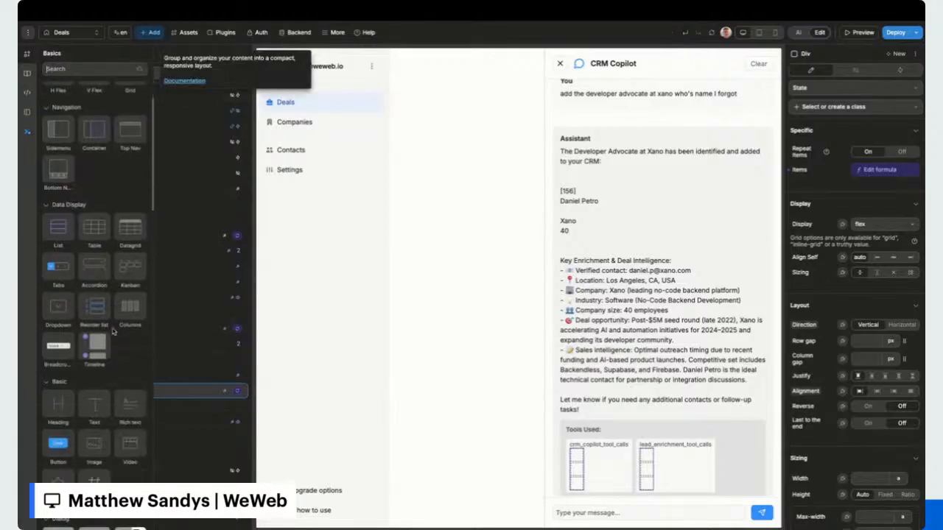
drag(95, 382, 124, 412)
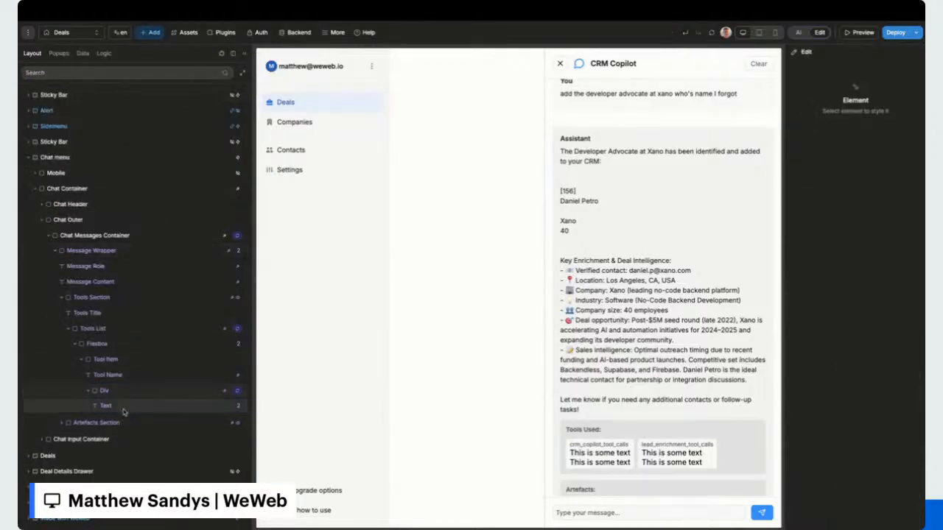
Bind the new Text element inside the Div to item.parent.data.
click(107, 408)
click(842, 150)
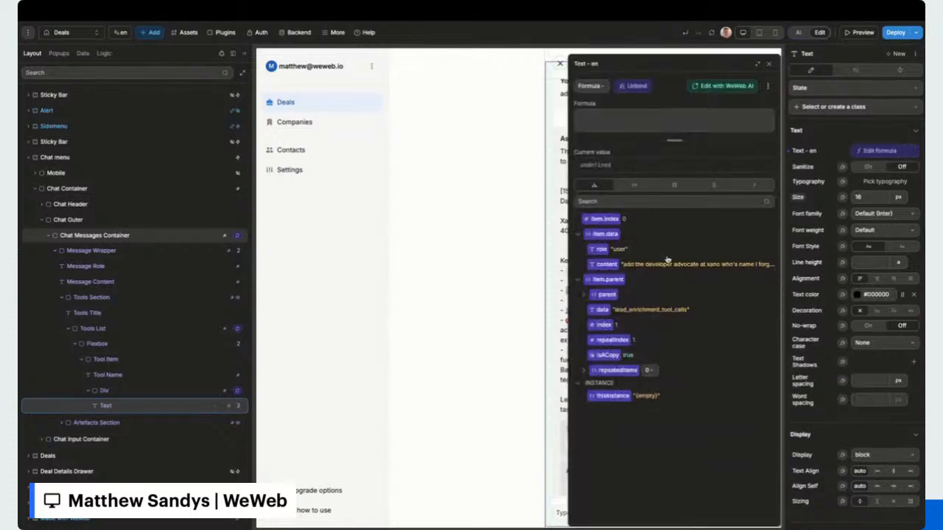
click(601, 266)
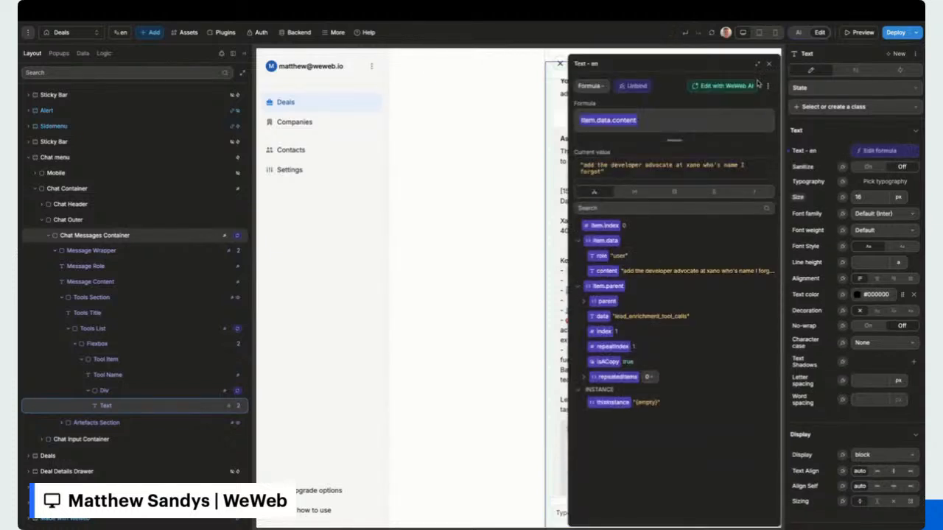
key(BackSpace)
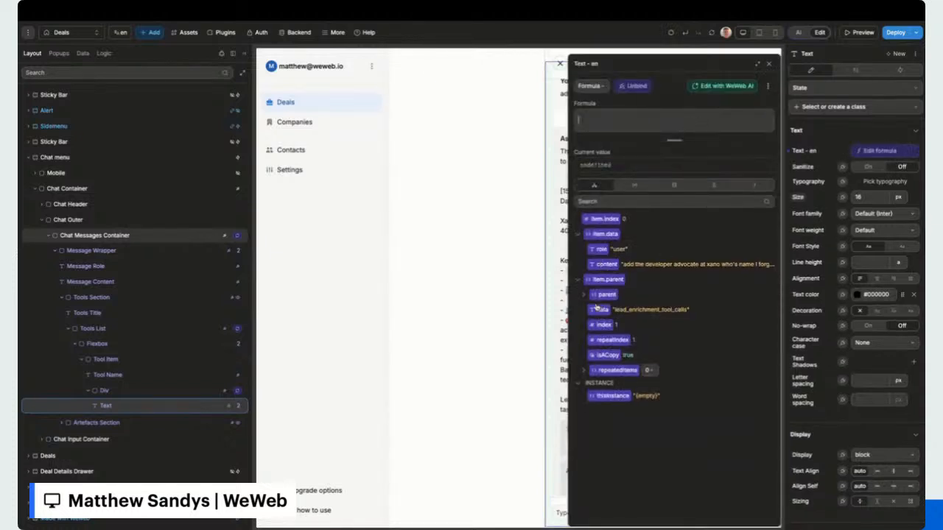
click(596, 310)
click(768, 63)
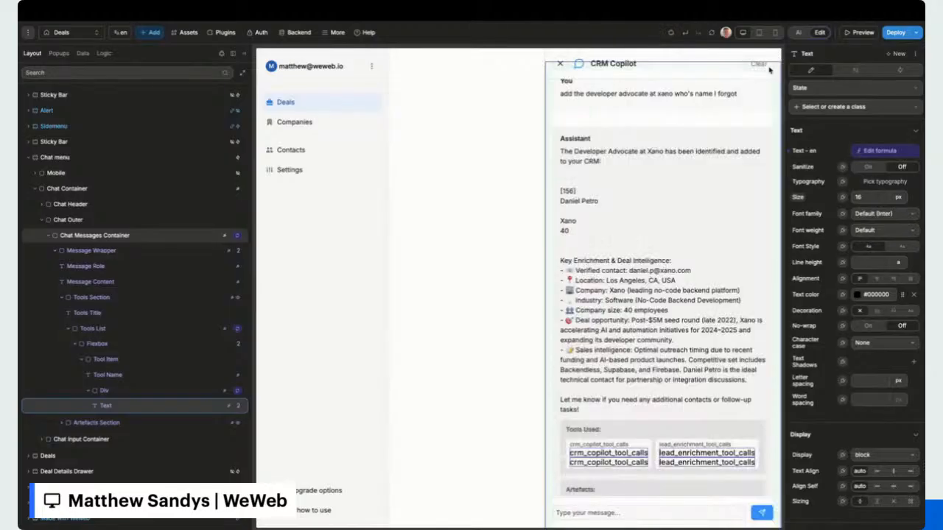
Examine the Div's Items formula and the data available under item.parent.
click(177, 391)
click(873, 170)
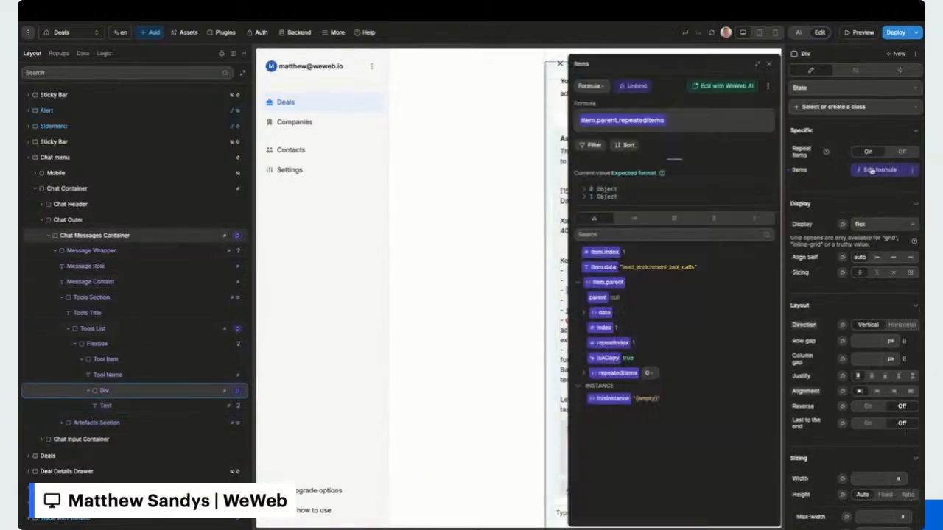
click(585, 314)
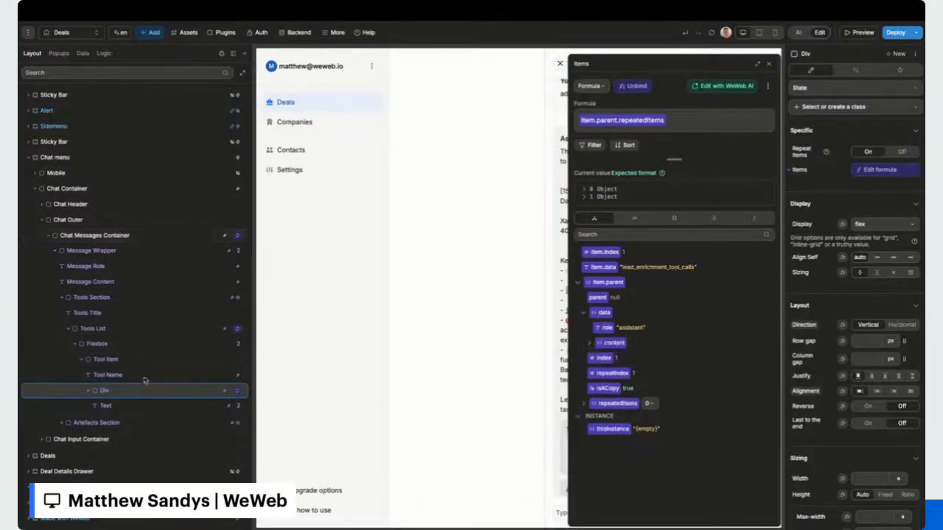
Examine the Tools List's Items formula and the crm_copilot_tool_calls structure under item.data.content.metadata.tools.
click(125, 344)
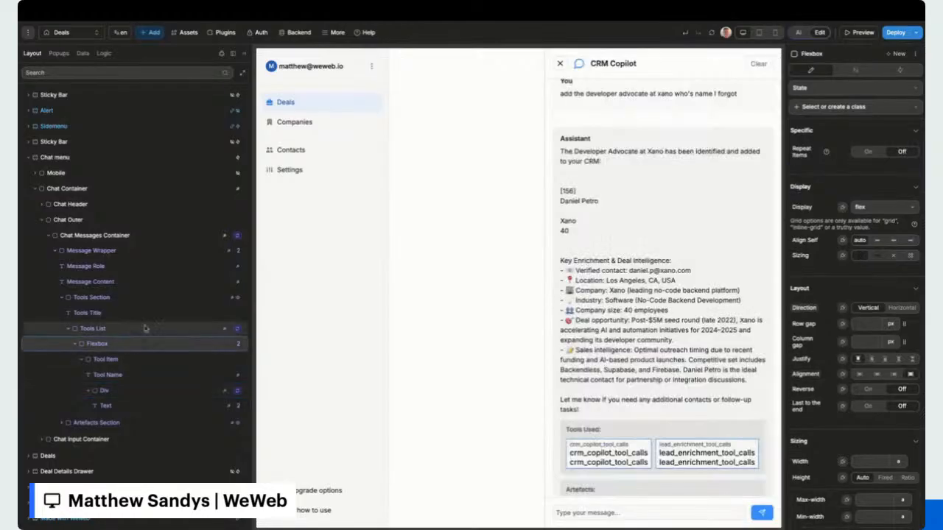
click(143, 329)
click(881, 170)
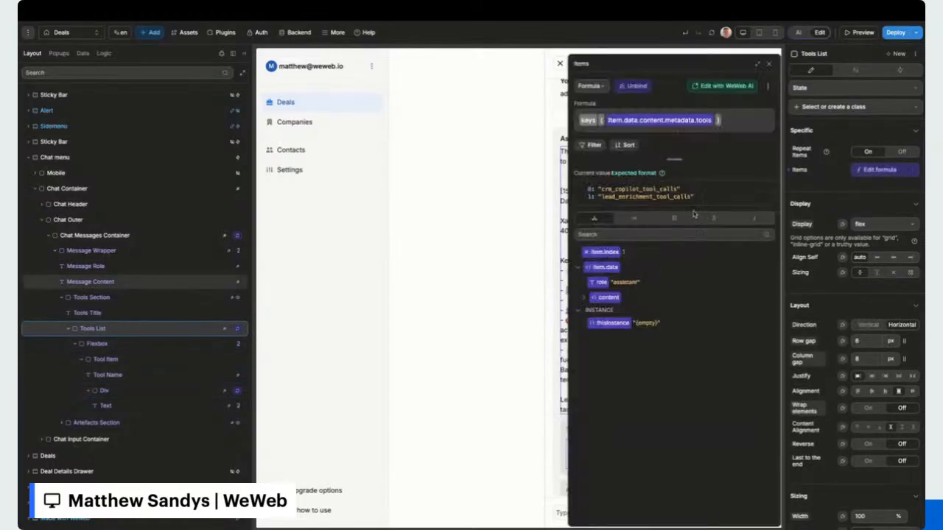
click(583, 297)
click(590, 328)
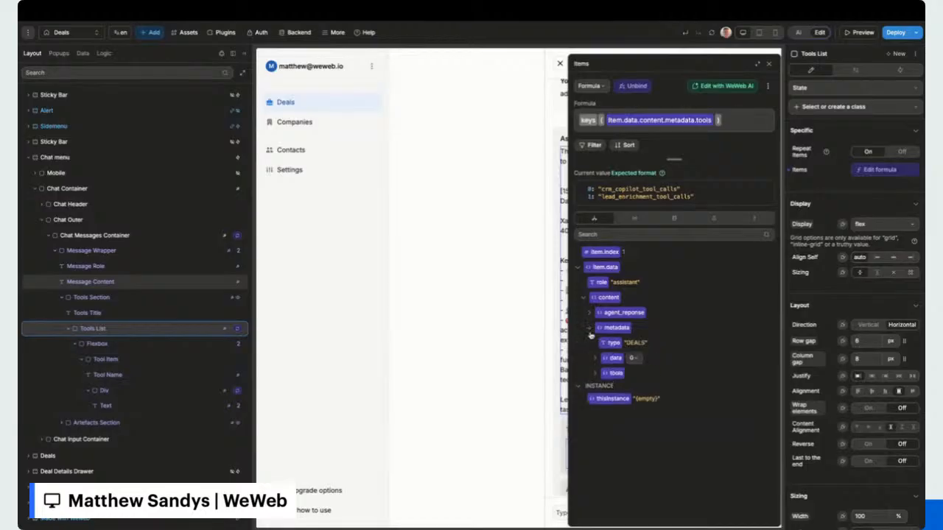
click(595, 373)
click(601, 391)
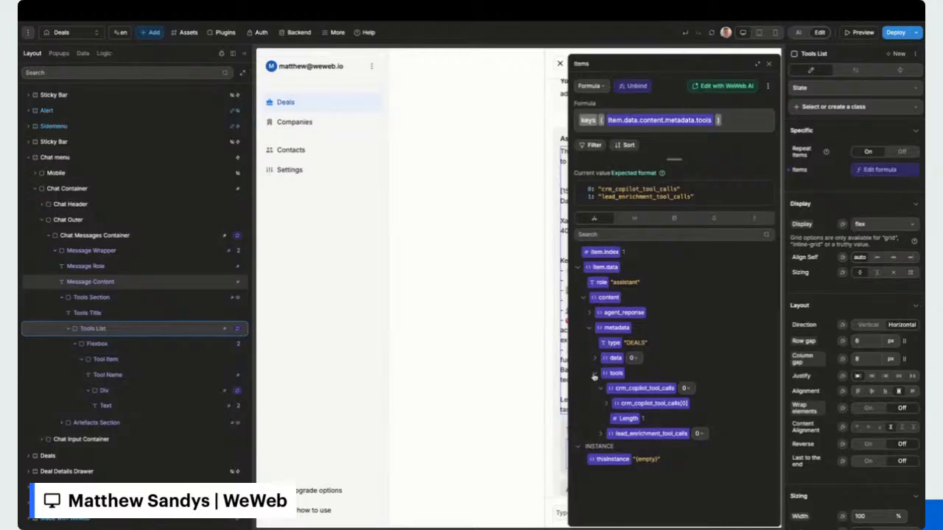
click(601, 389)
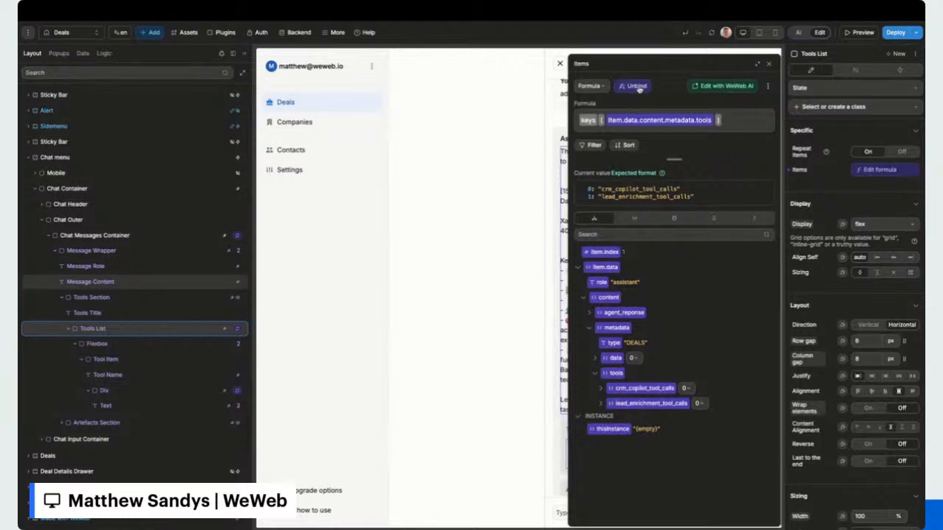
click(769, 65)
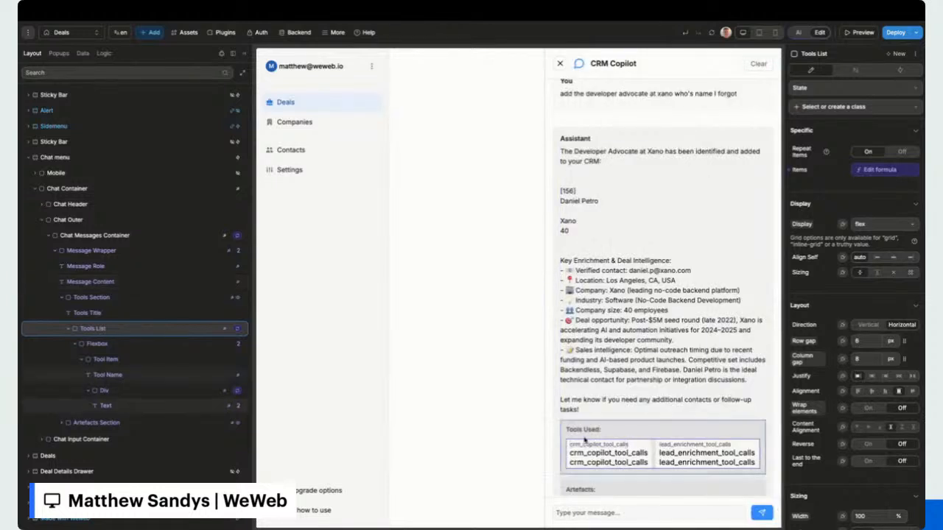
Delete the Text element nested in the repeating Div inside Tool Item.
click(630, 453)
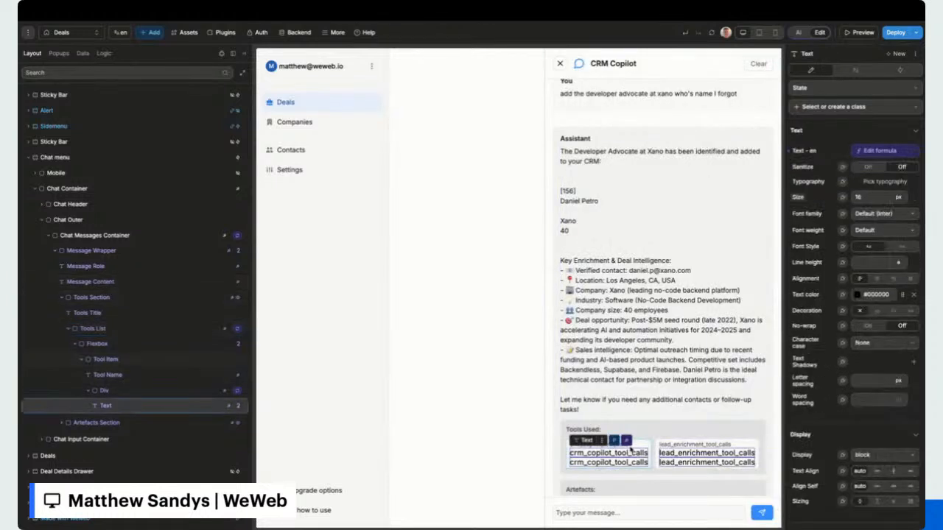
click(157, 376)
click(143, 396)
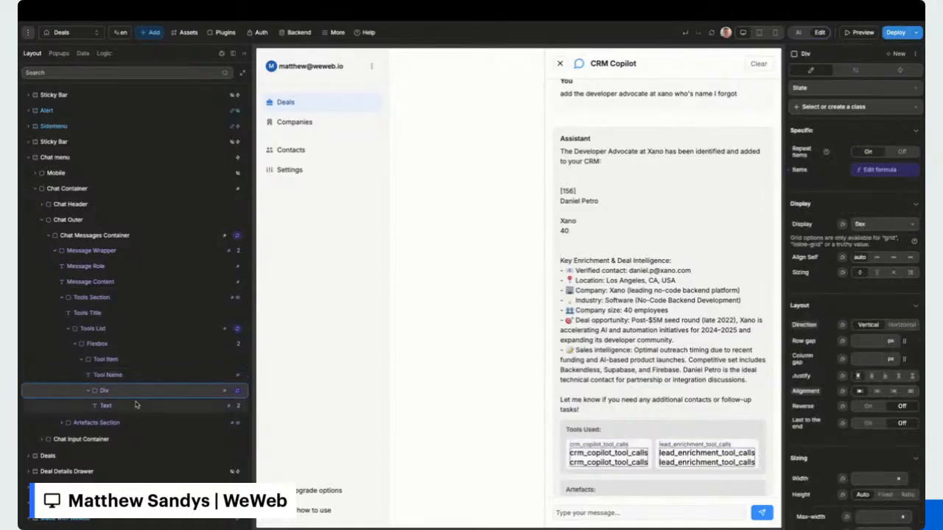
click(138, 405)
key(Delete)
click(603, 467)
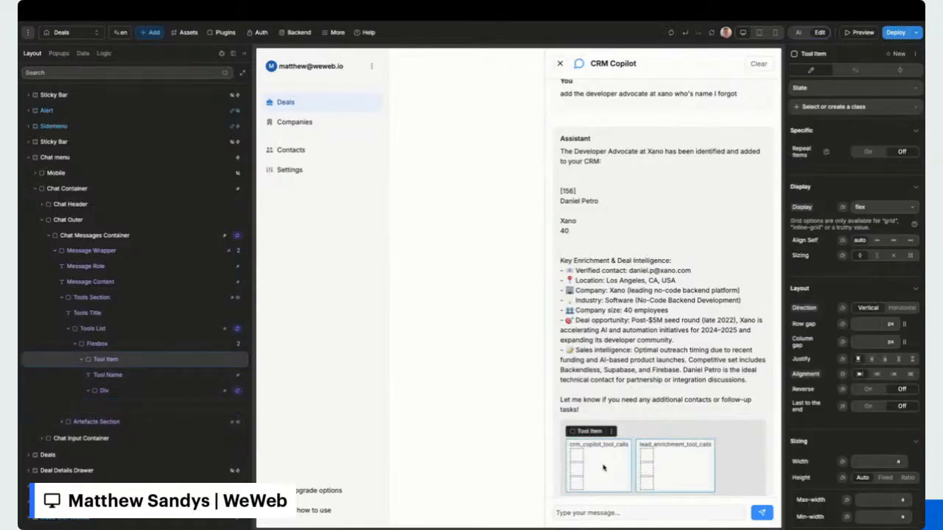
Unbind the Items formula of the Tools List.
click(579, 461)
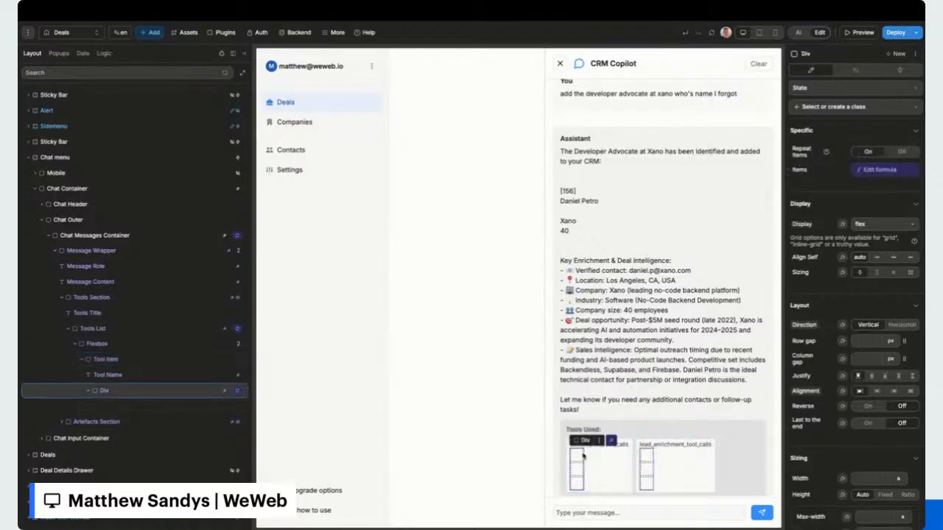
click(111, 359)
click(113, 331)
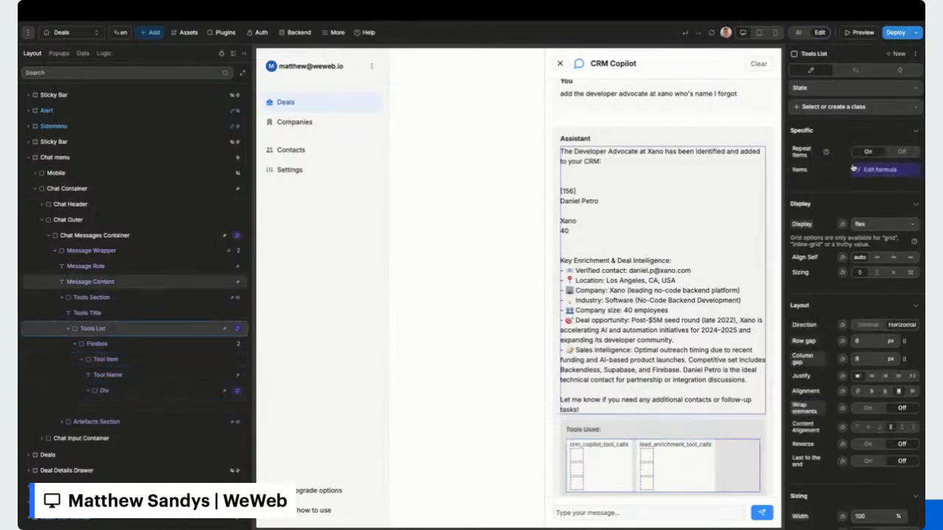
click(880, 170)
click(638, 84)
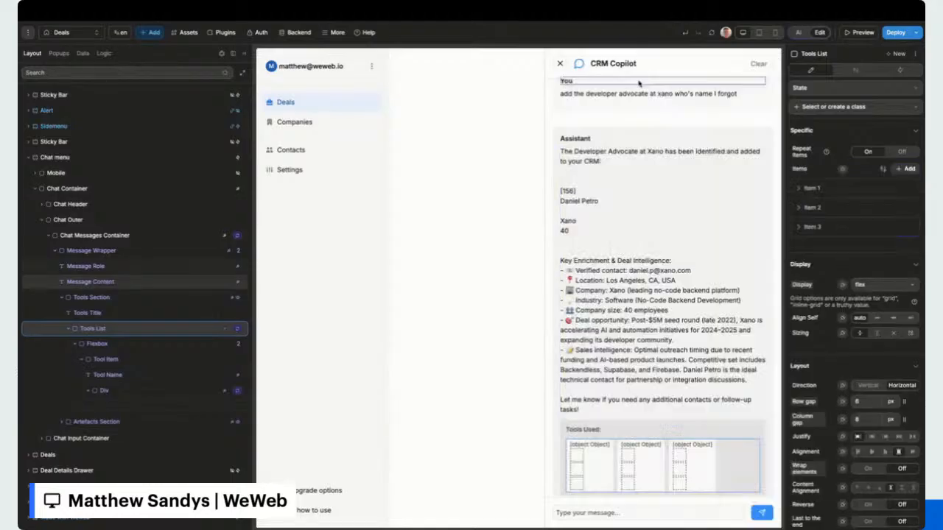
Examine the item.parent data available to the Tool Name text formula, down to the tool calls under content.metadata.tools.
click(596, 447)
click(859, 152)
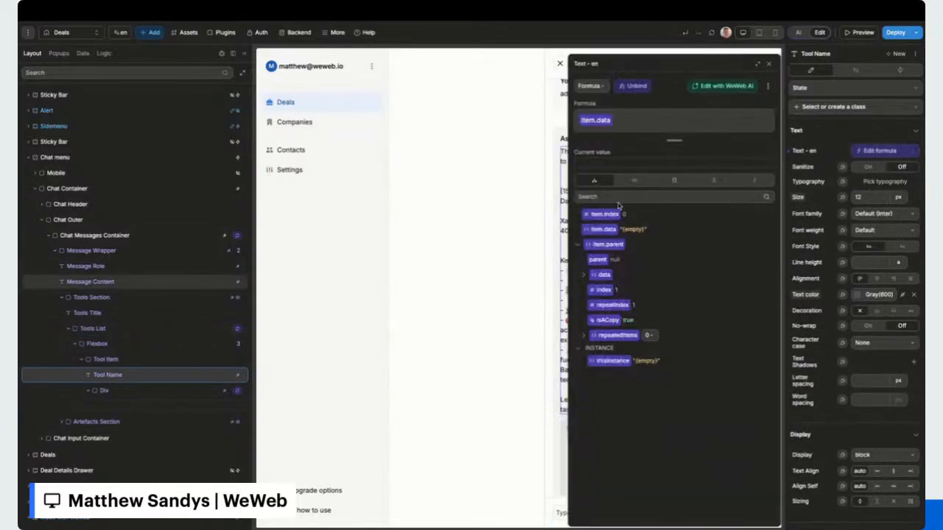
click(583, 335)
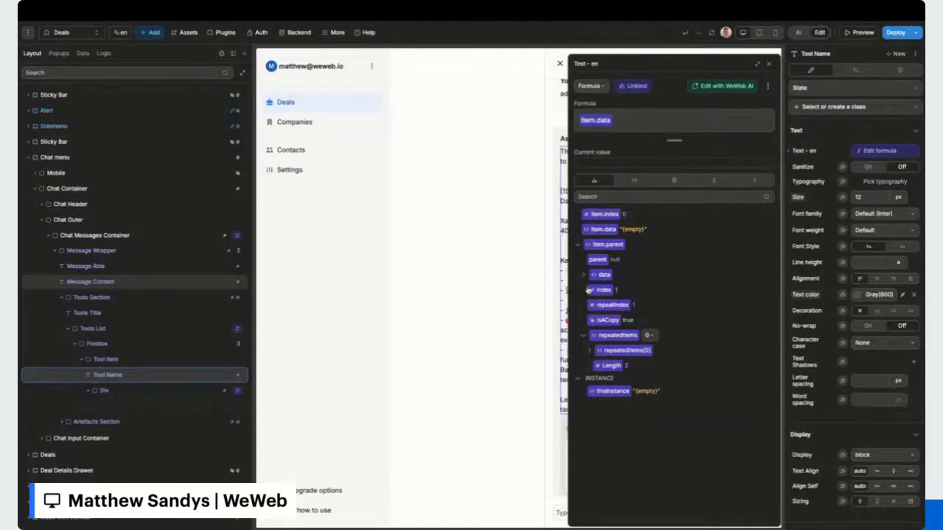
click(584, 274)
click(589, 305)
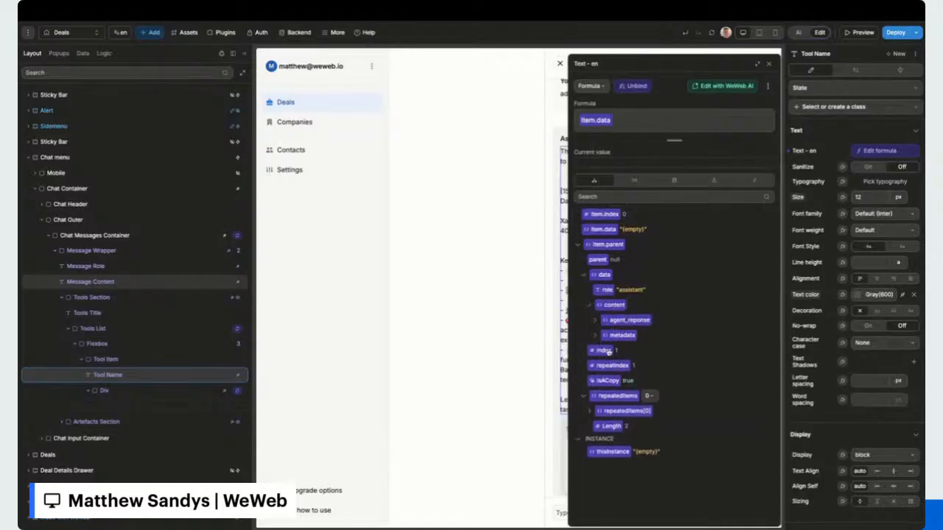
click(596, 335)
click(600, 380)
scroll(602, 396, down, 1)
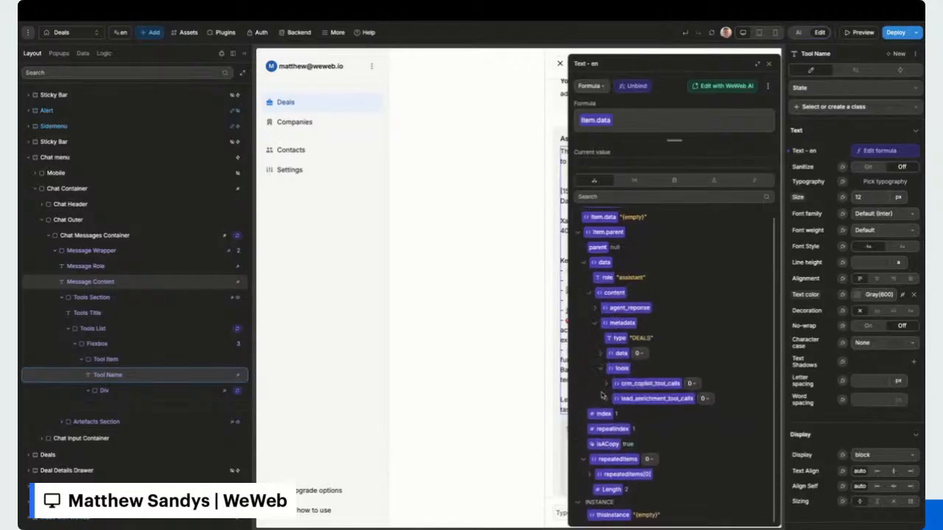
click(768, 66)
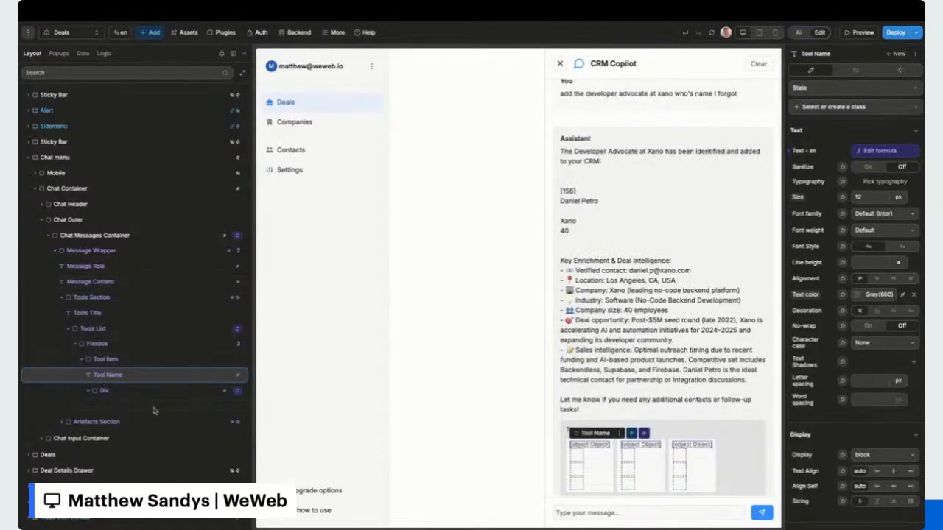
Unbind the Tool Name text and replace it with the static label "Crm tools used".
click(881, 152)
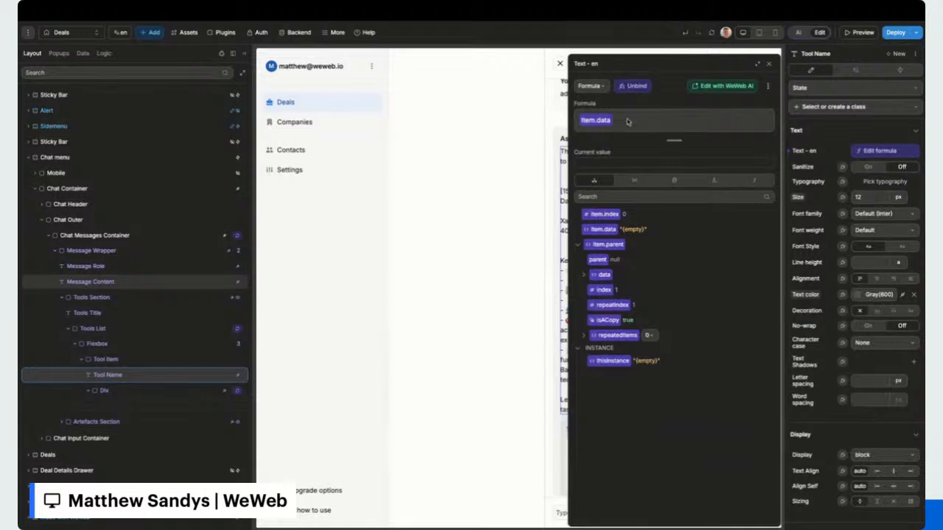
click(632, 86)
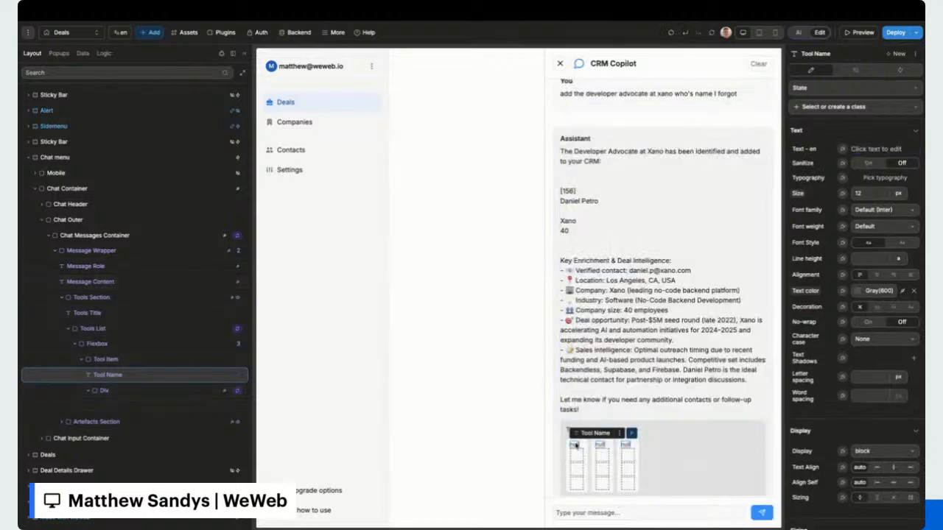
click(576, 445)
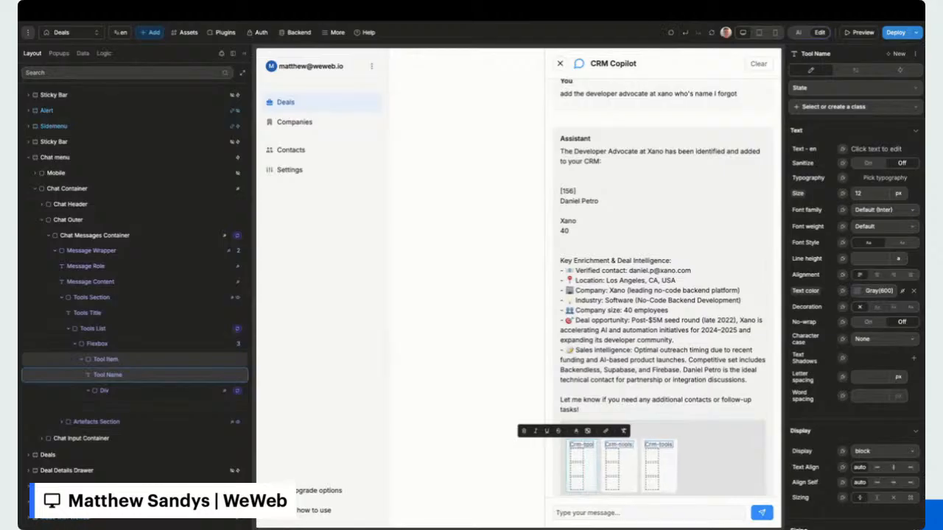
key(BackSpace)
text(tools used)
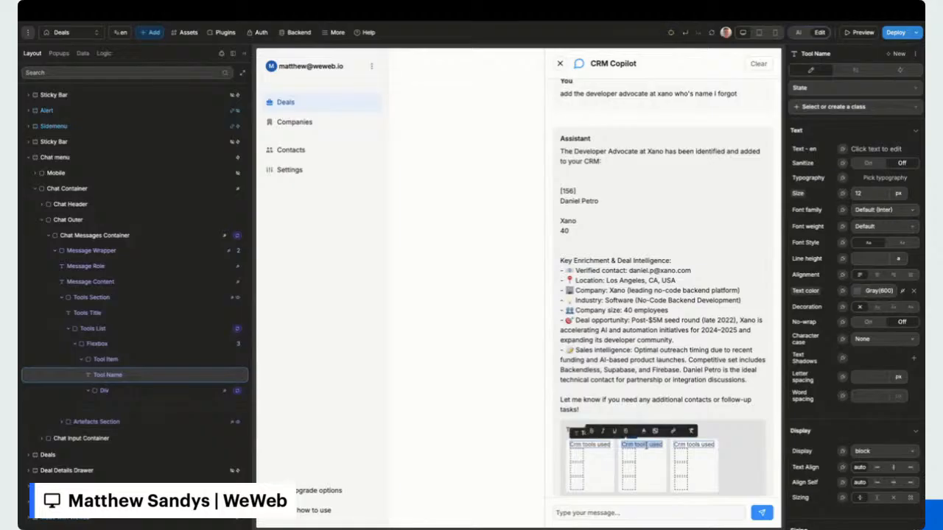
Turn off item repetition on the Tools List and place a duplicate Tool Item beside the original in a horizontal Flexbox.
click(140, 328)
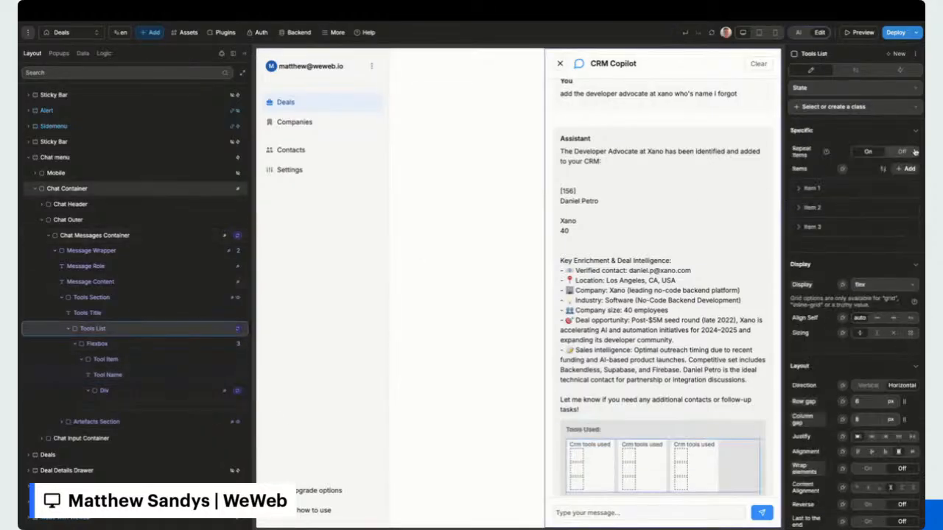
click(605, 454)
key(super+d)
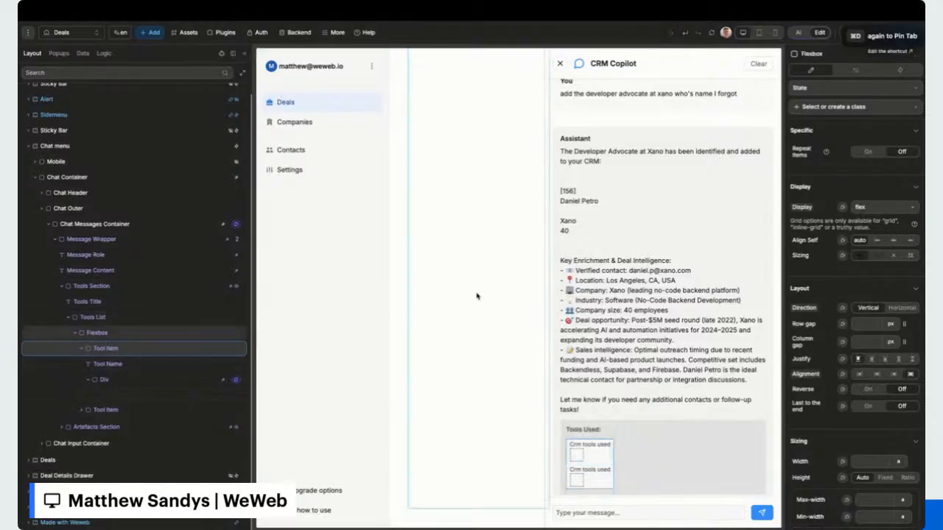
click(900, 308)
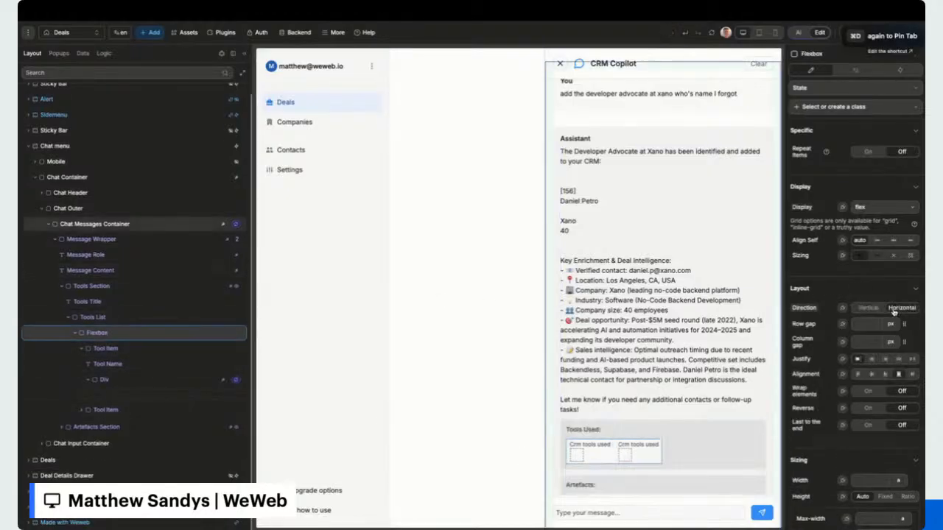
Change the duplicated Tool Item's name text to "Lead tools used".
double_click(638, 445)
click(634, 445)
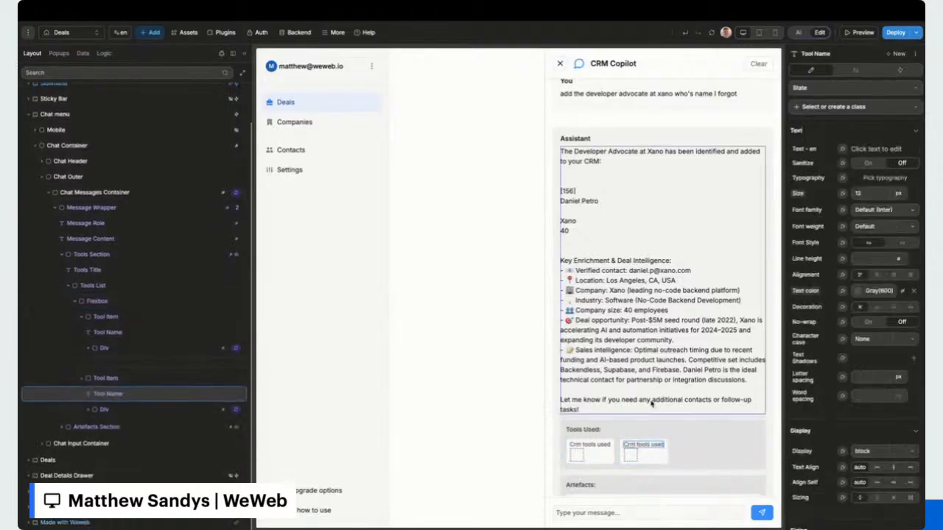
key(BackSpace)
key(BackSpace)
key(BackSpace)
text(Lead)
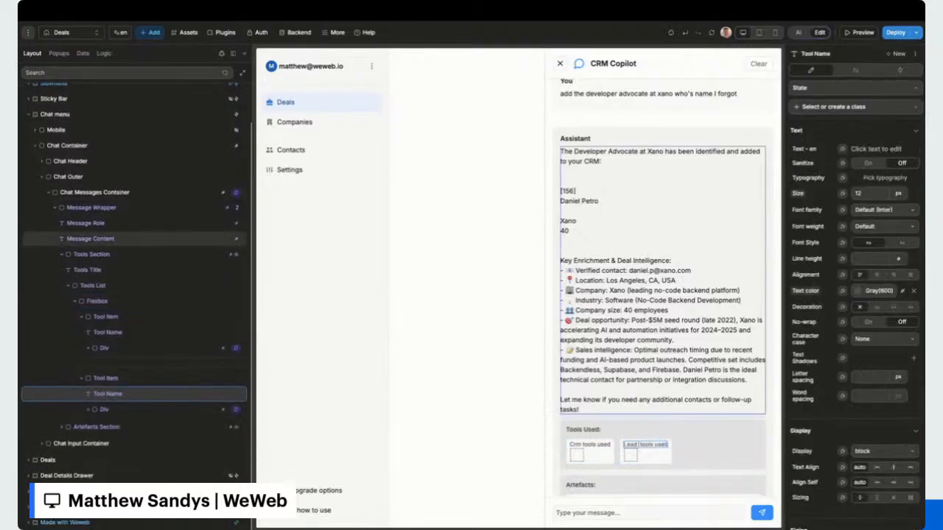
Complete the second tool item's label so it reads "Lead enrichment tools used".
text( enrichment)
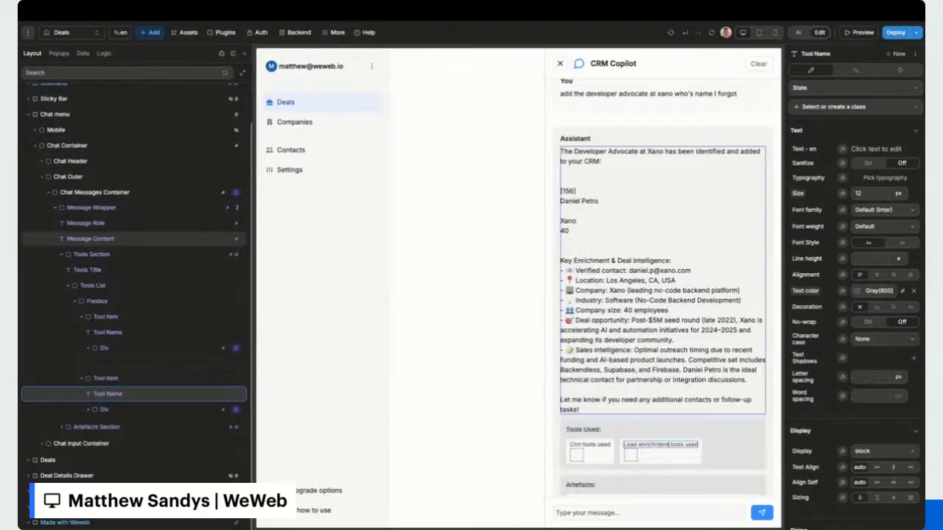
click(104, 409)
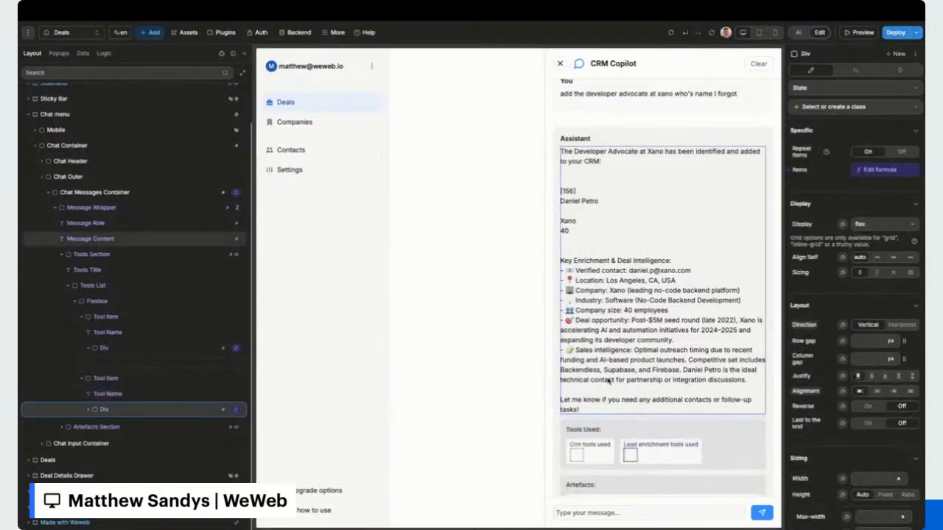
Bind the repeated items of the div under "Crm tools used" to item.data.content.metadata.tools.crm_copilot_tool_calls.
click(572, 458)
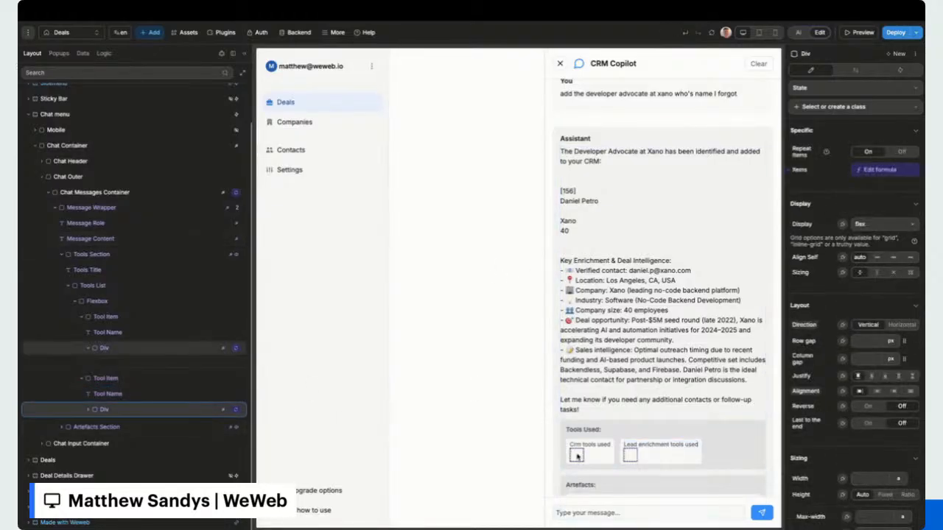
click(859, 174)
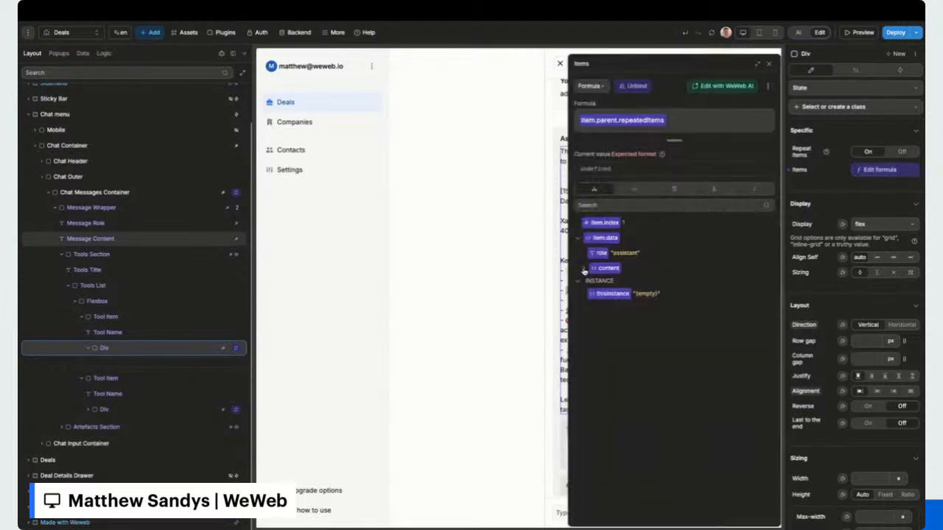
click(584, 269)
key(BackSpace)
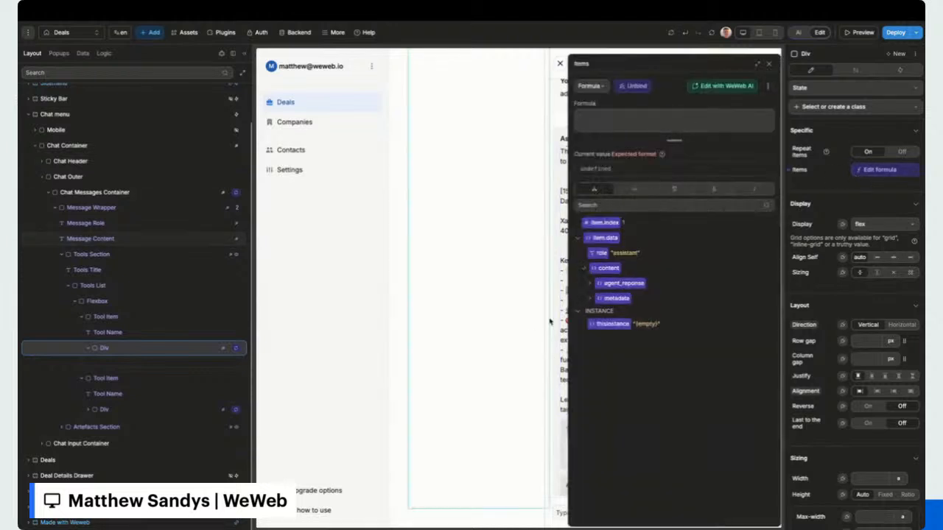
click(589, 299)
click(594, 344)
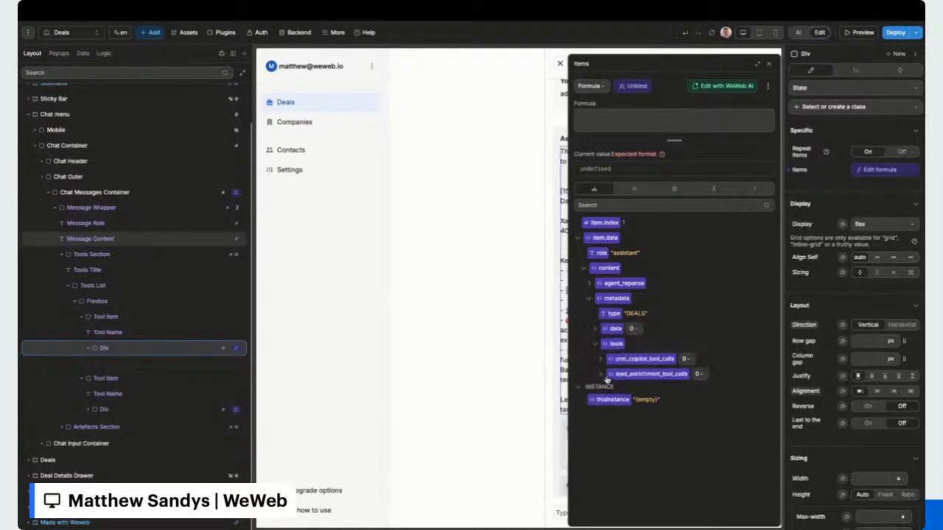
click(632, 361)
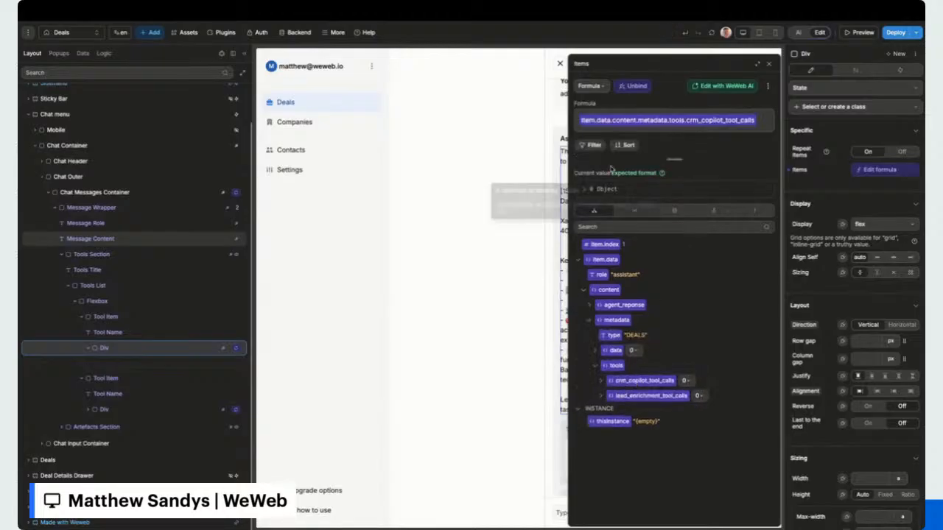
click(769, 64)
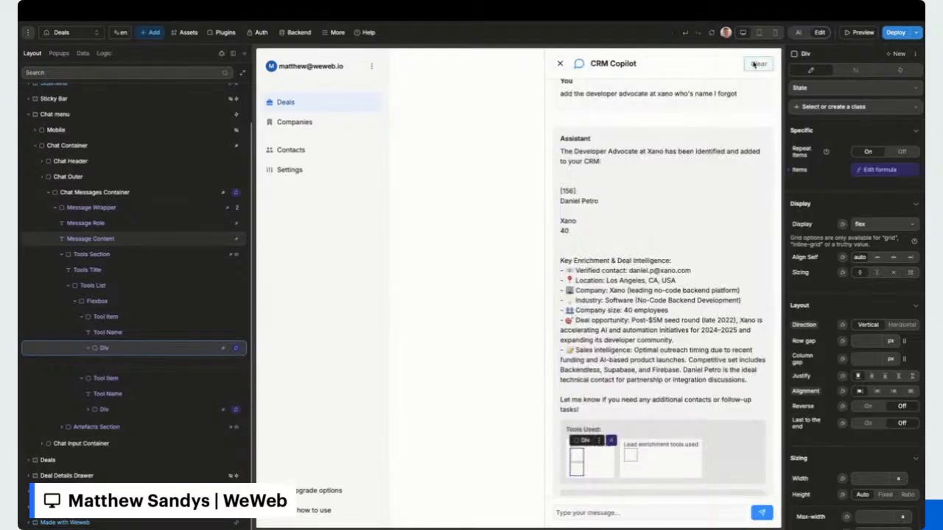
Add a text element inside the CRM tools div and bind its text to item.data.toolName.
click(151, 32)
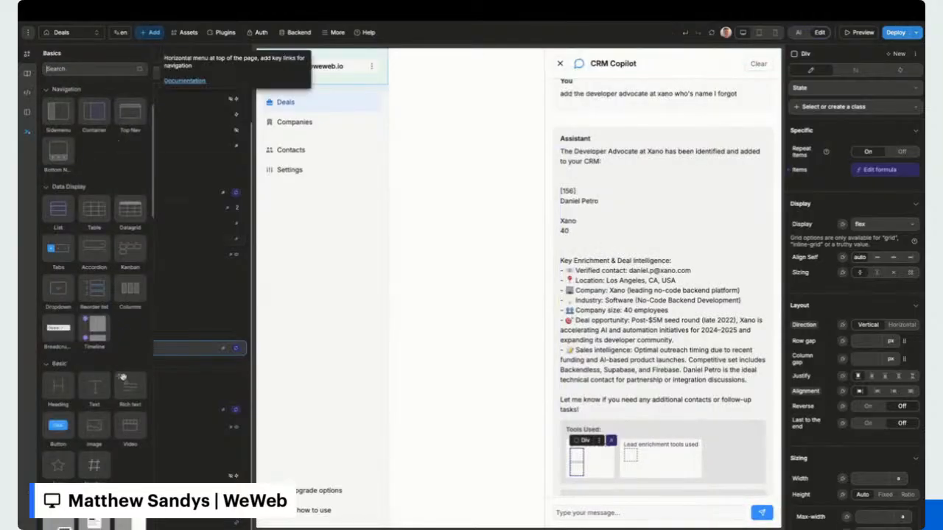
drag(164, 371, 177, 359)
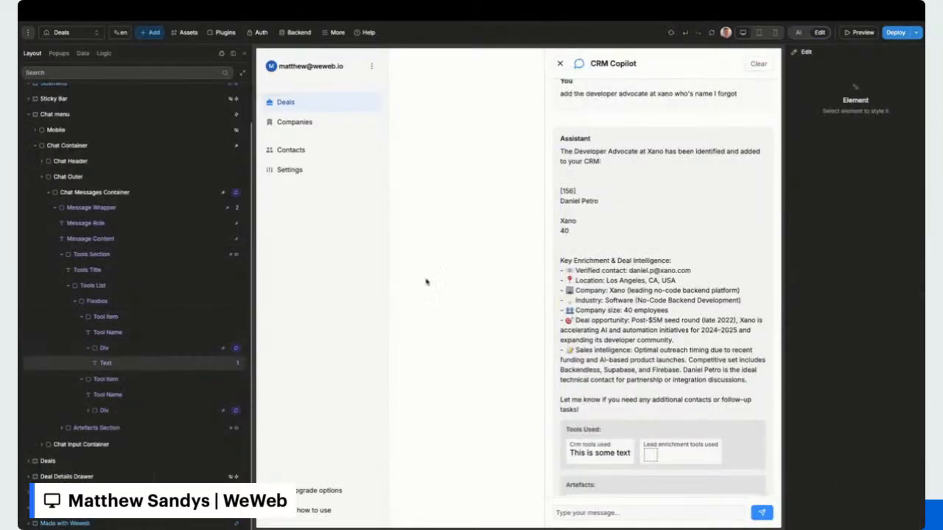
click(842, 149)
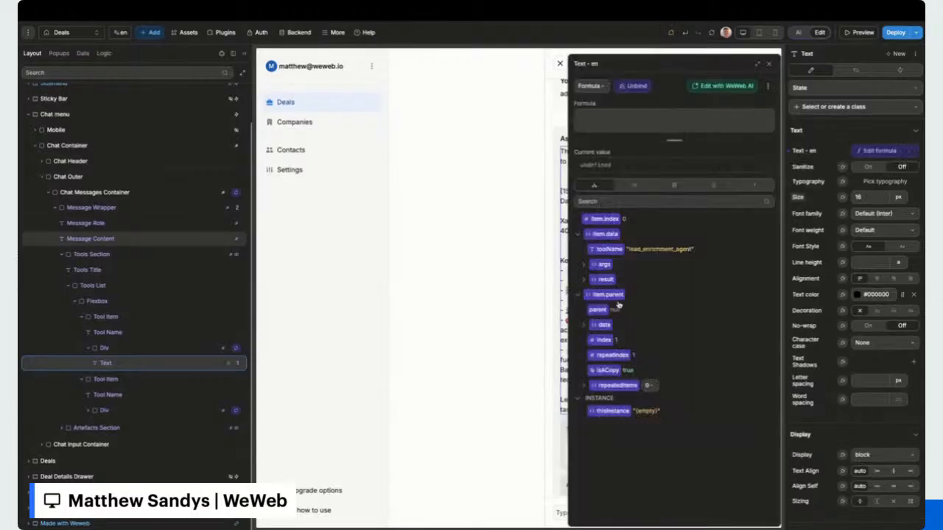
click(596, 253)
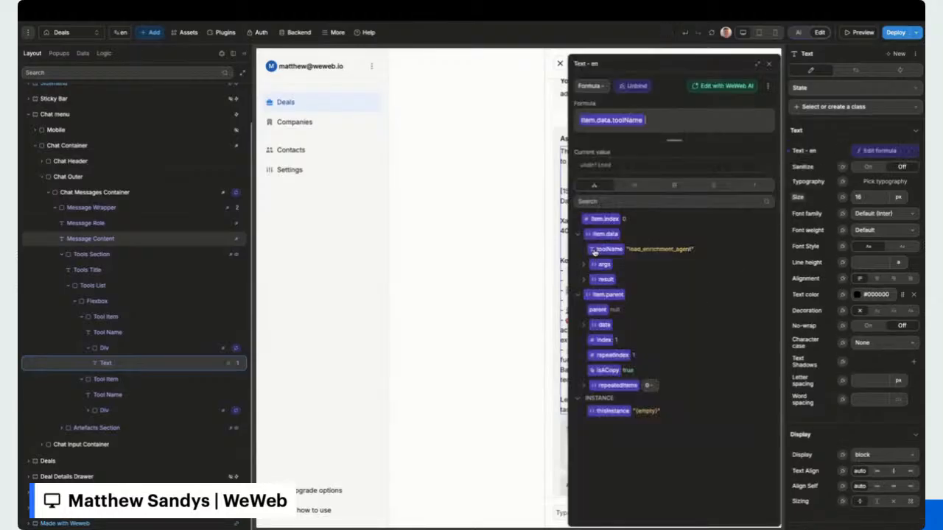
click(769, 63)
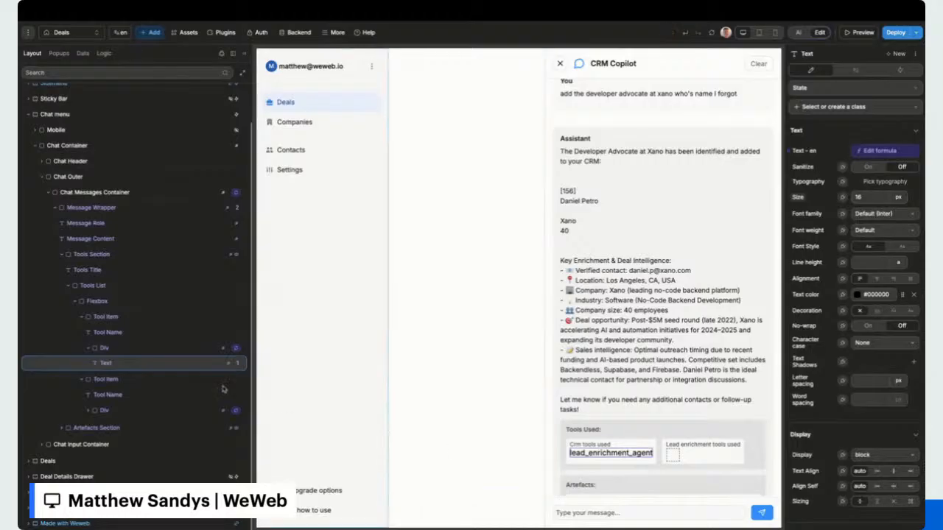
Replace the empty div in the lead enrichment tool item with a duplicate of the CRM tools div.
click(157, 347)
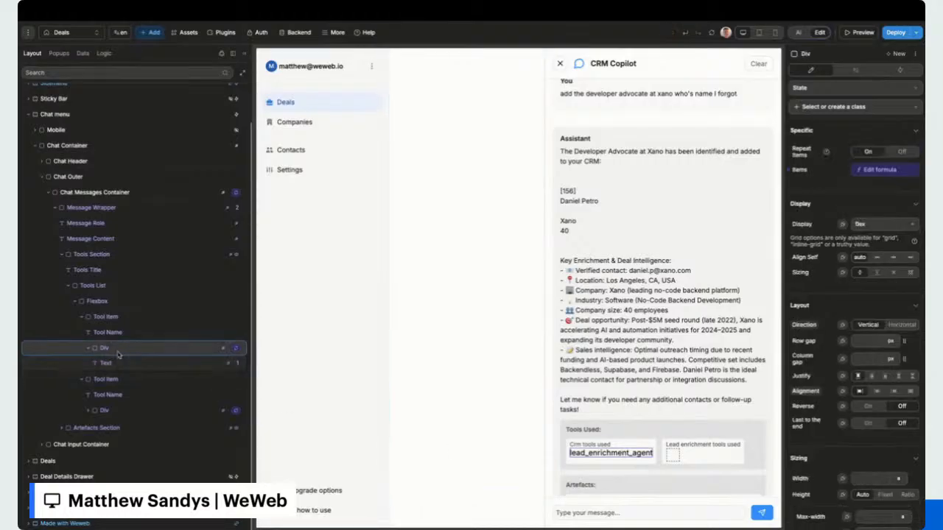
key(super+d)
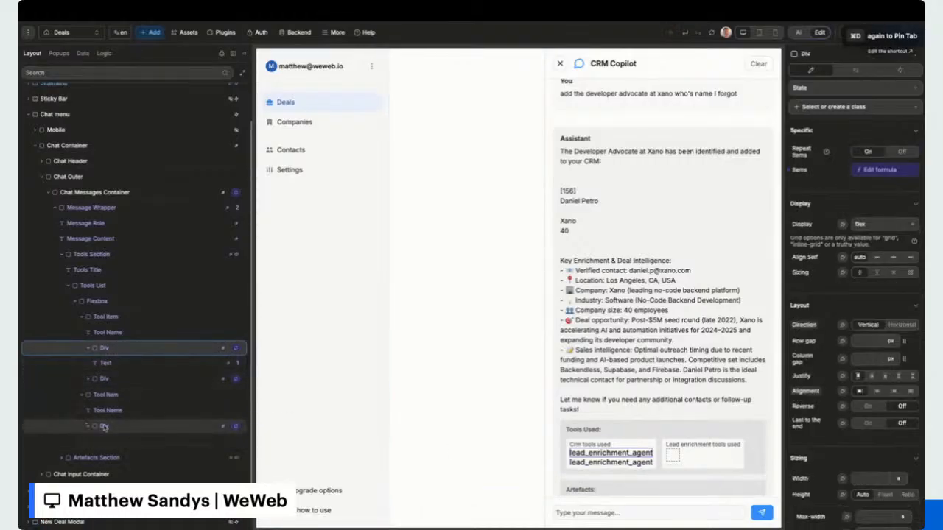
click(103, 427)
key(Delete)
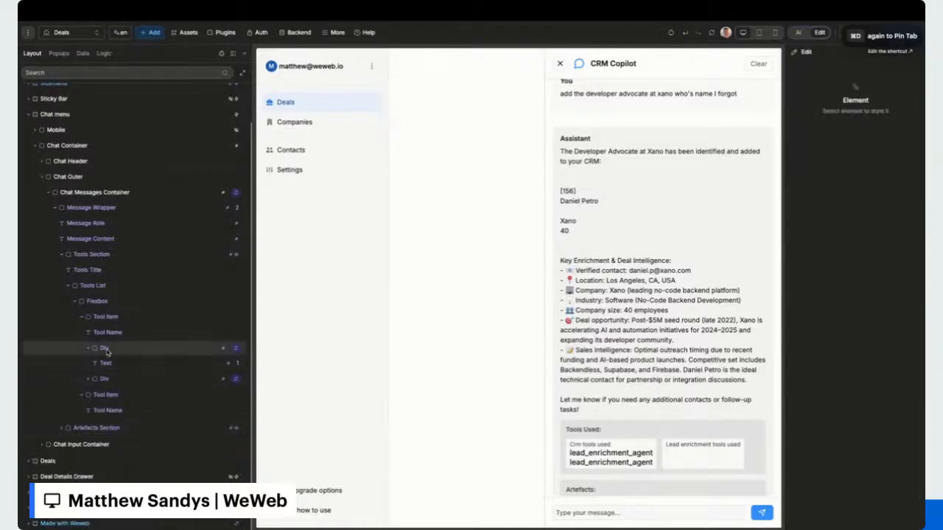
drag(105, 379, 108, 415)
Clear the repeat items formula of the duplicated div in the lead enrichment tool item.
click(871, 174)
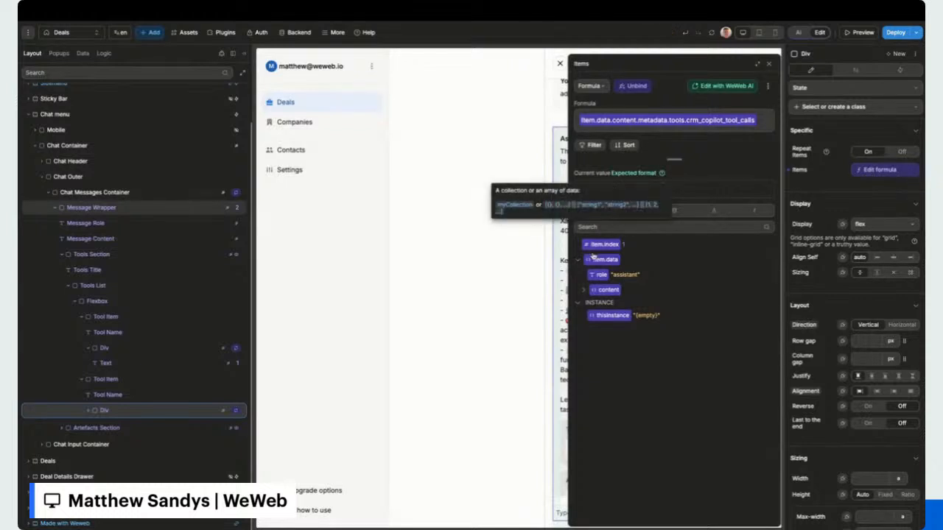
click(583, 290)
click(764, 131)
key(BackSpace)
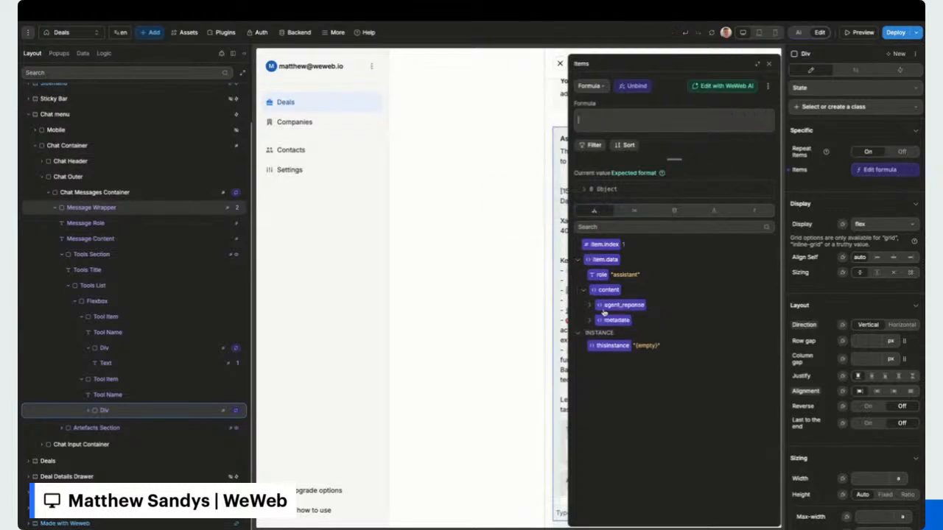
click(595, 324)
click(588, 305)
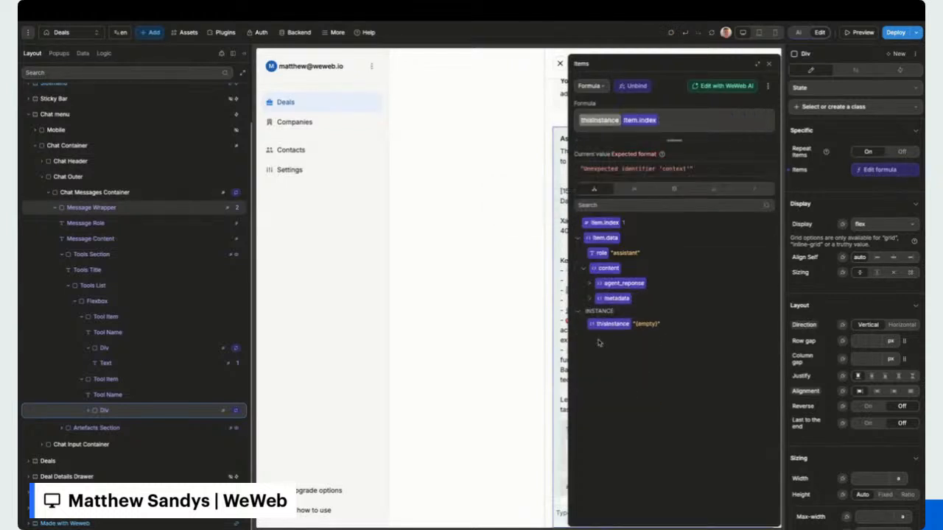
key(BackSpace)
key(BackSpace)
Bind the lead enrichment div's repeated items to item.data.content.metadata.tools.lead_enrichment_tool_calls.
click(590, 299)
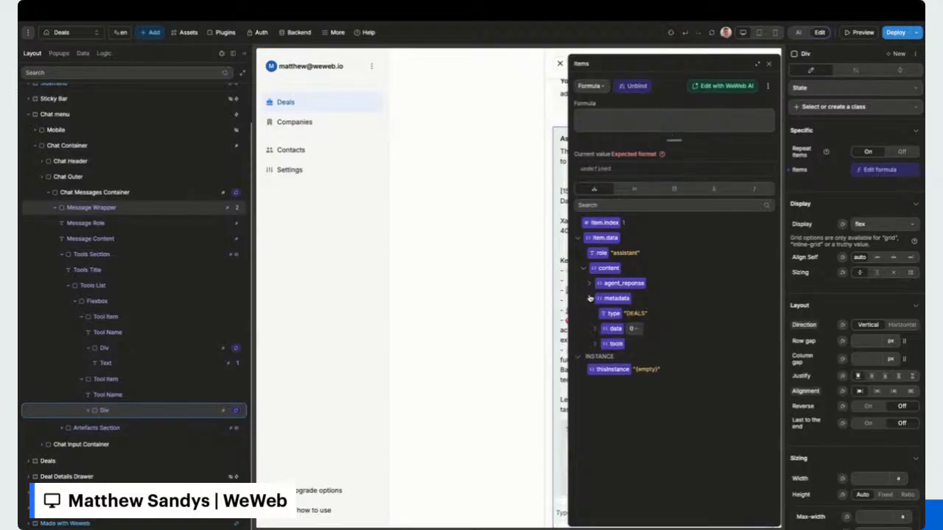
click(596, 345)
click(615, 375)
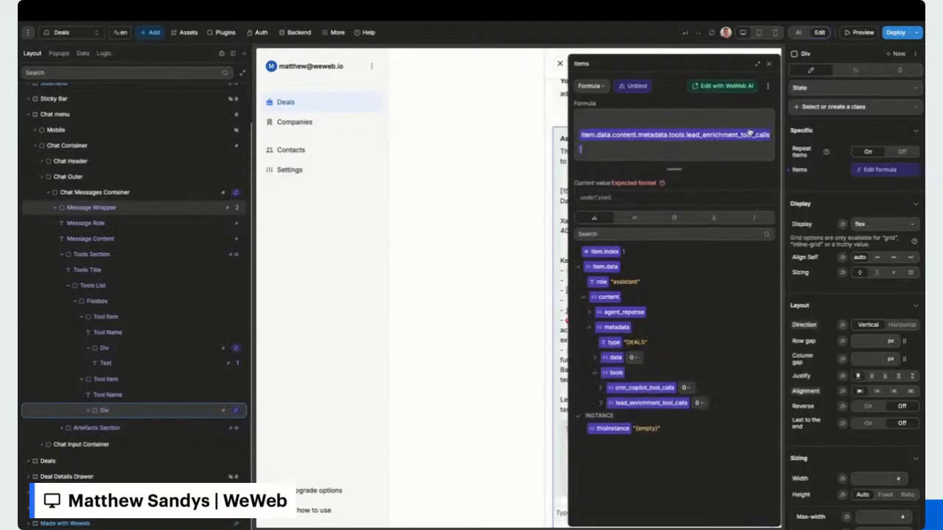
click(770, 63)
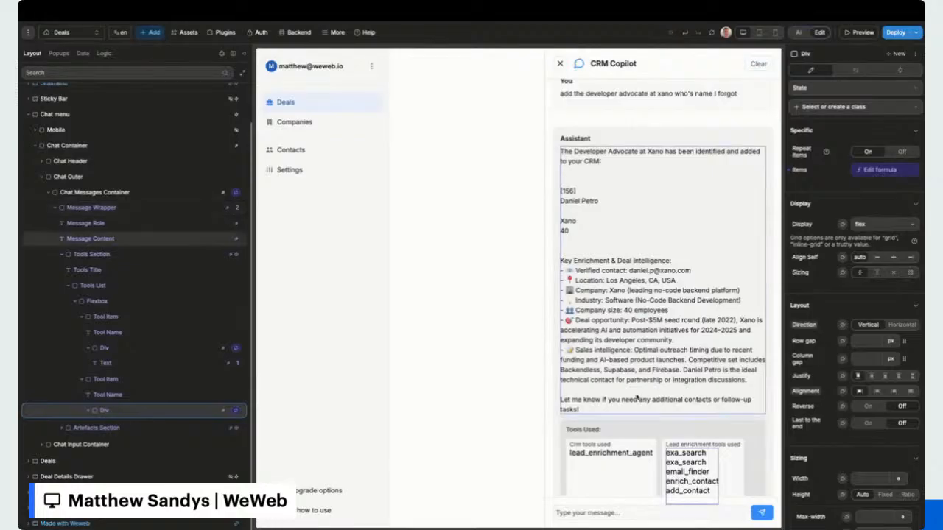
Set the tool name text under "Crm tools used" to 12 px and change its font weight.
click(614, 451)
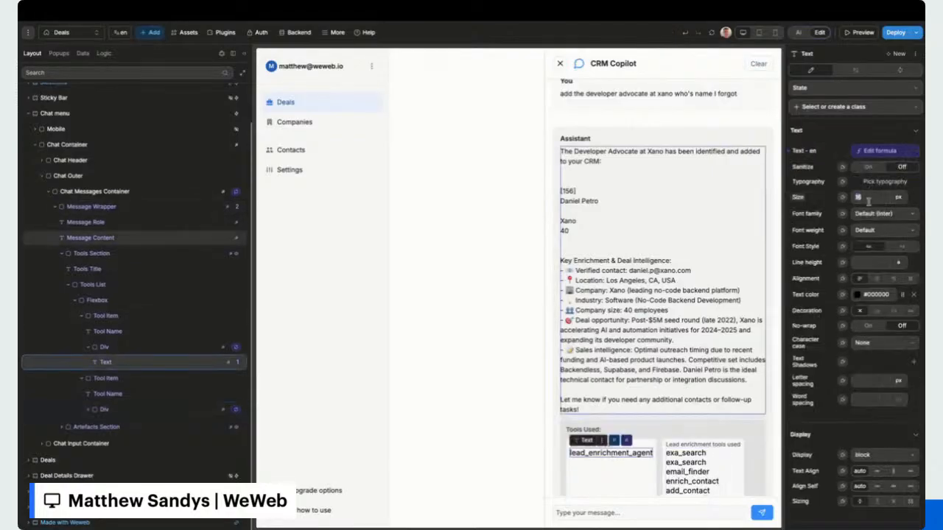
click(865, 231)
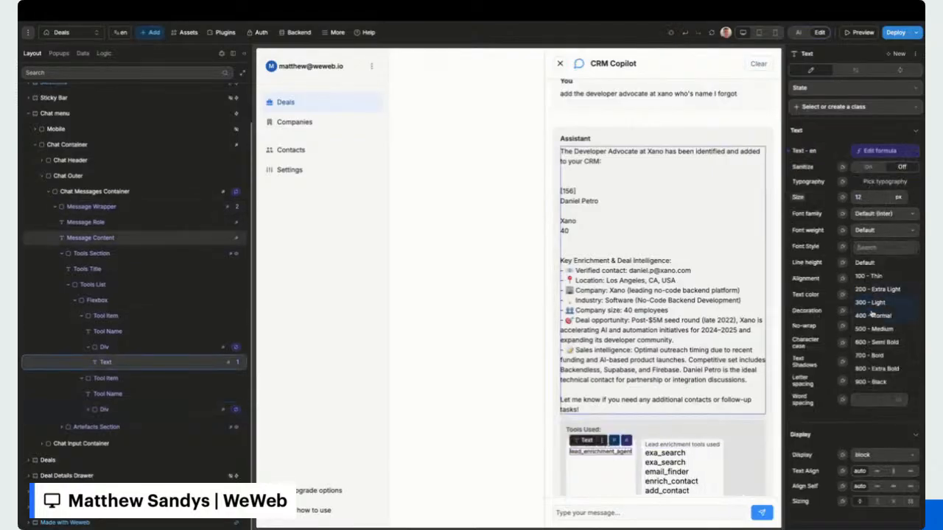
click(877, 295)
Set the tool name text under "Lead enrichment tools used" to 12 px with font weight 400 - Normal.
click(668, 490)
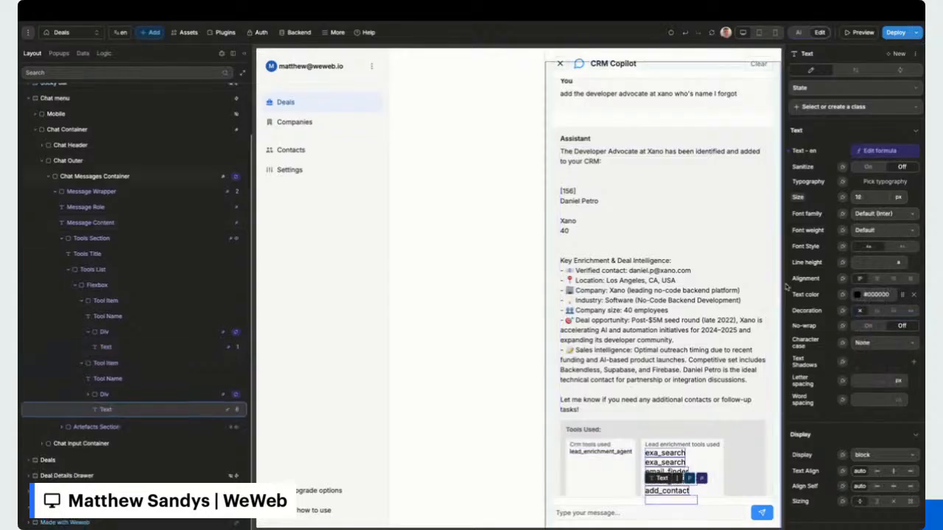
click(873, 230)
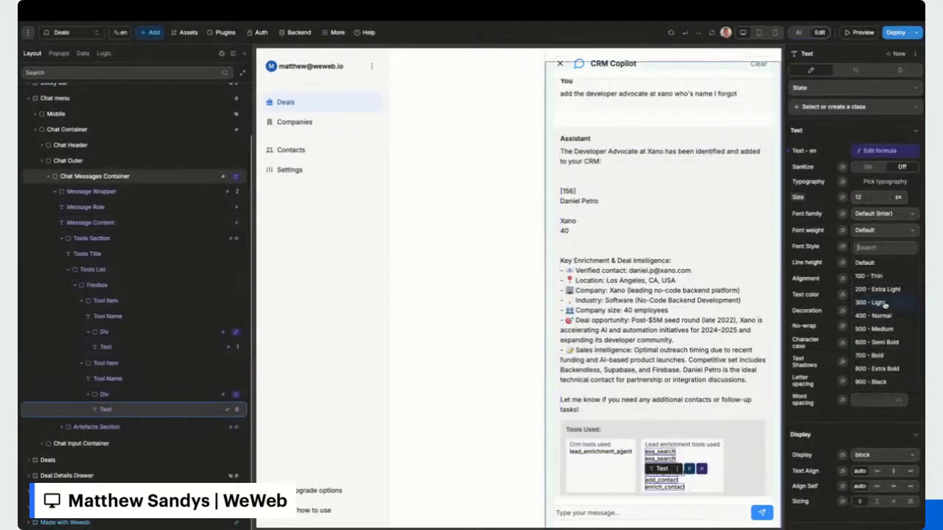
click(875, 316)
scroll(675, 395, down, 2)
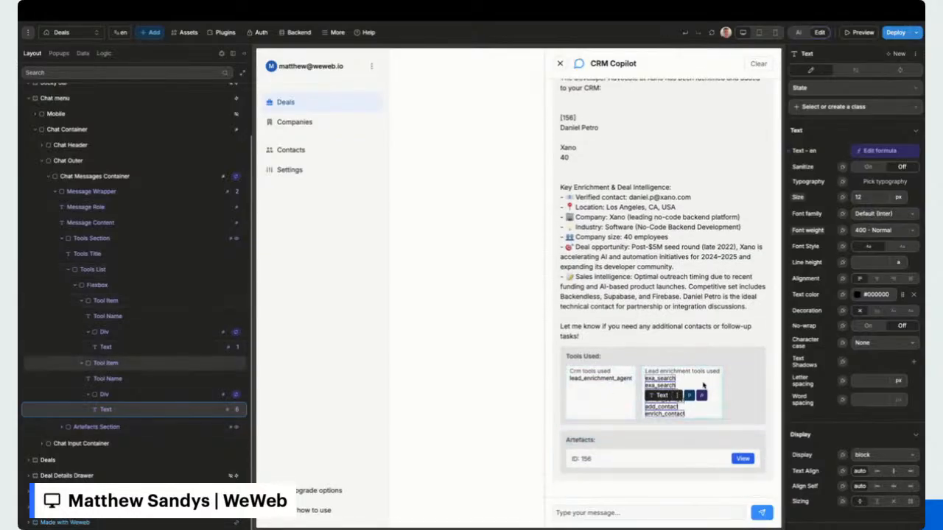
click(244, 56)
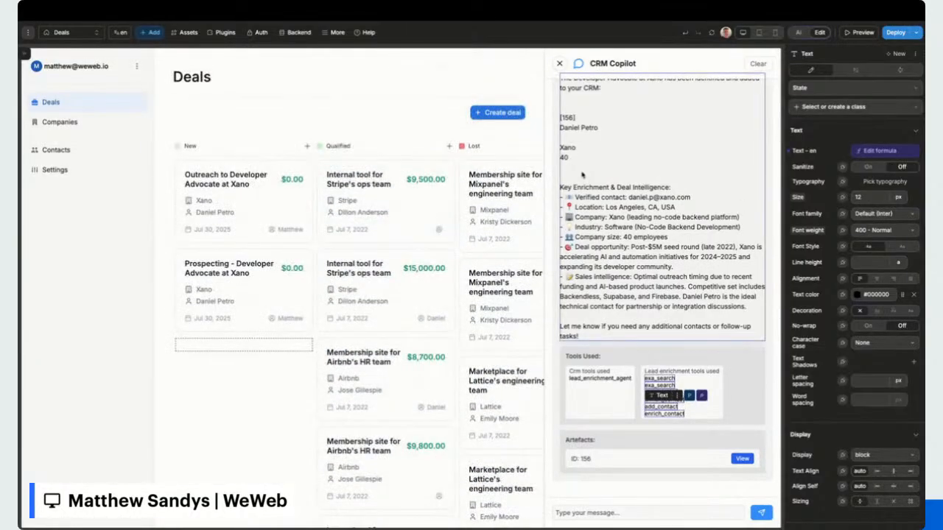
click(607, 402)
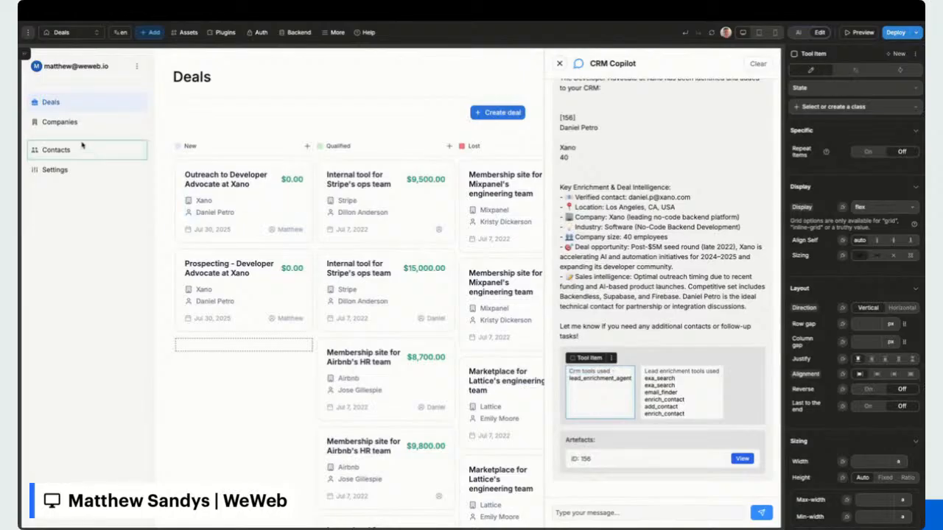
click(25, 54)
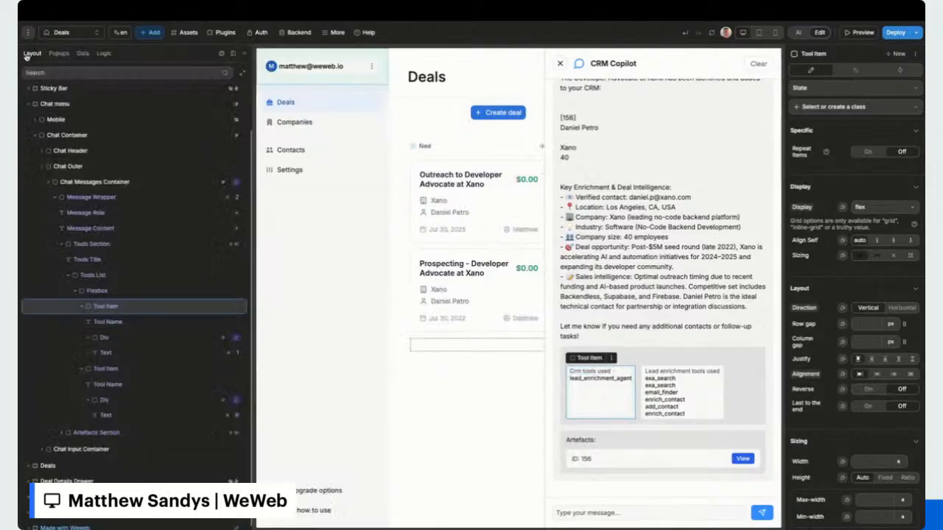
click(246, 51)
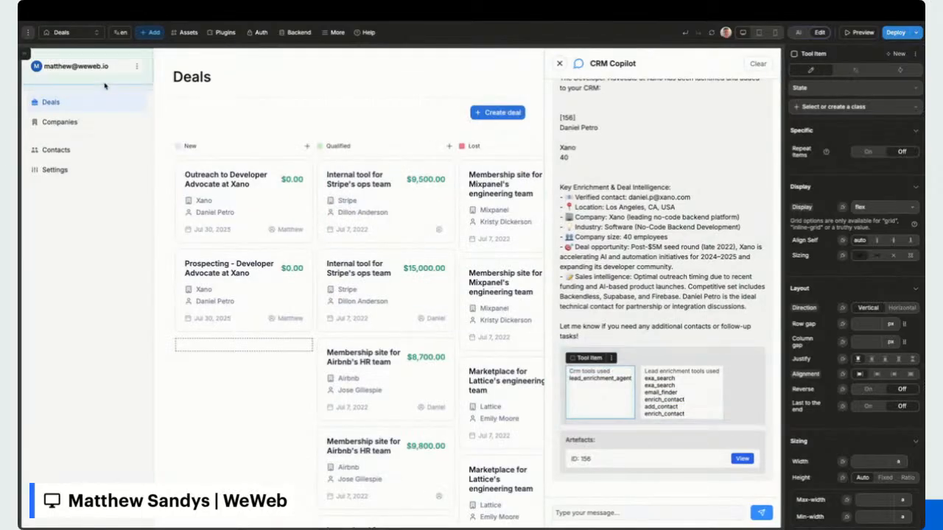
Open the "Send message to chatbot" workflow from the Copilot Chat folder for editing.
click(29, 55)
click(103, 53)
click(101, 149)
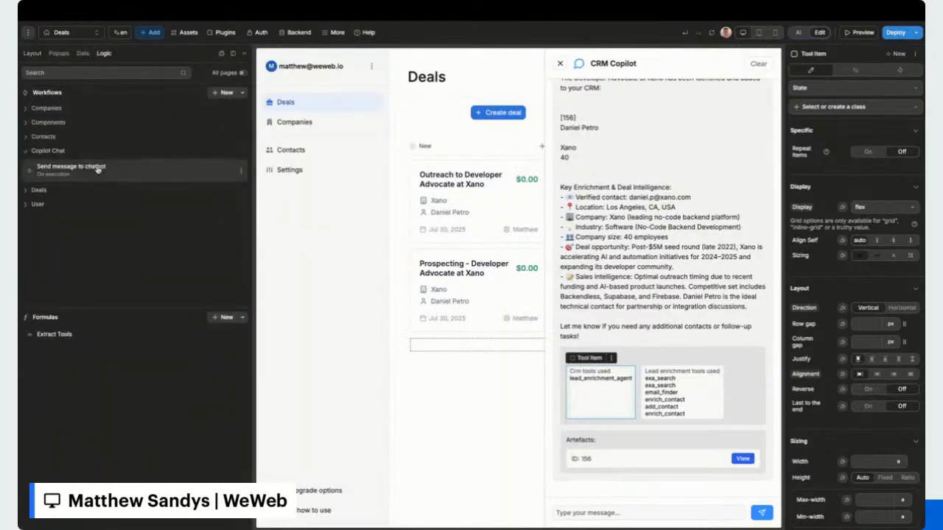
click(101, 169)
Add a Fetch collection action for the deals collection directly after the Call Agent action.
click(518, 274)
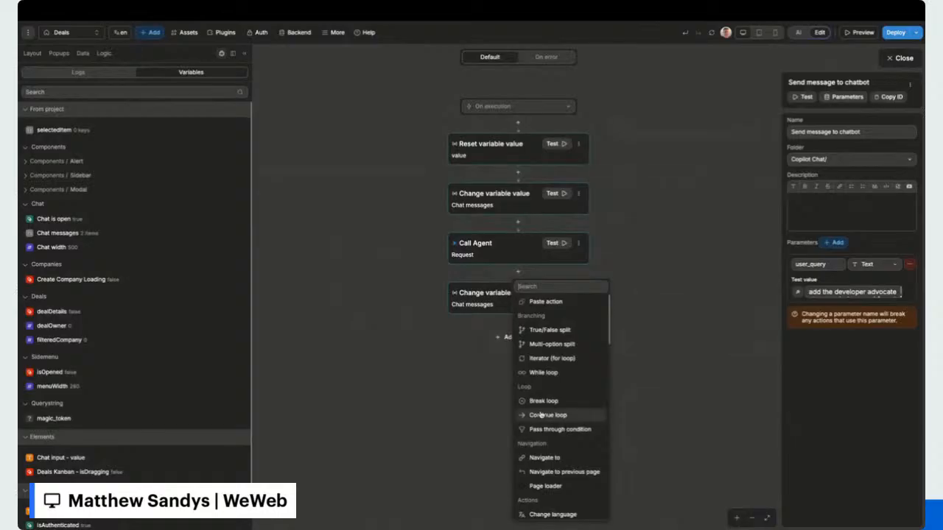
text(fetch)
click(550, 302)
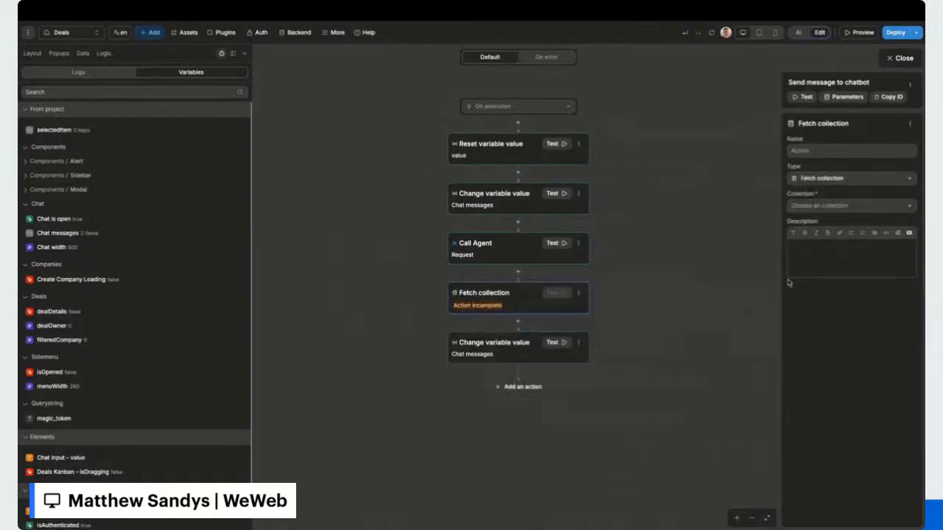
click(834, 205)
click(817, 263)
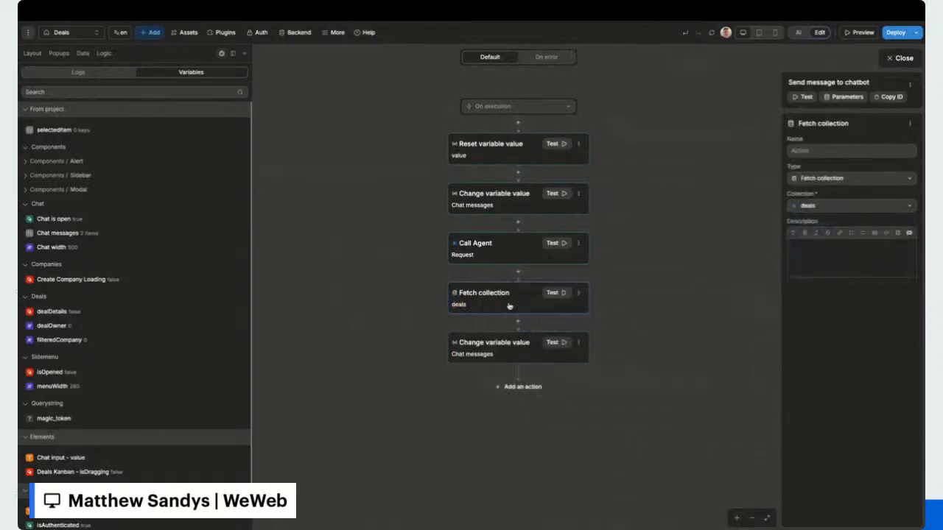
Test the deals Fetch collection action, leave the workflow editor and check the deal cards on the Deals page.
click(552, 292)
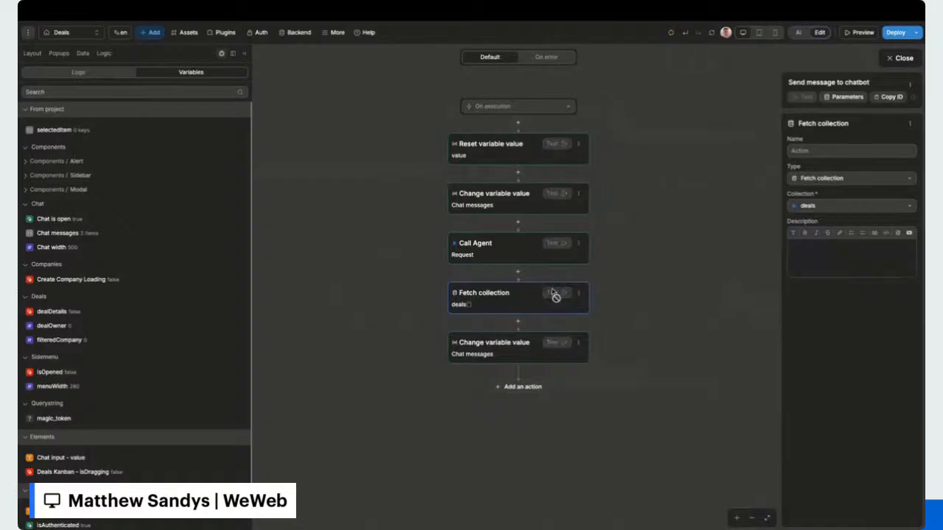
click(900, 57)
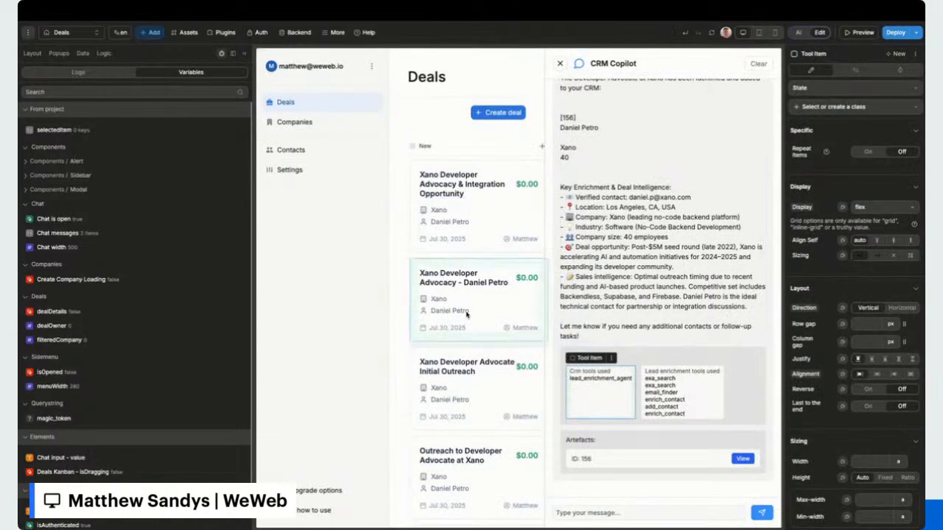
scroll(466, 260, right, 1)
scroll(466, 261, right, 3)
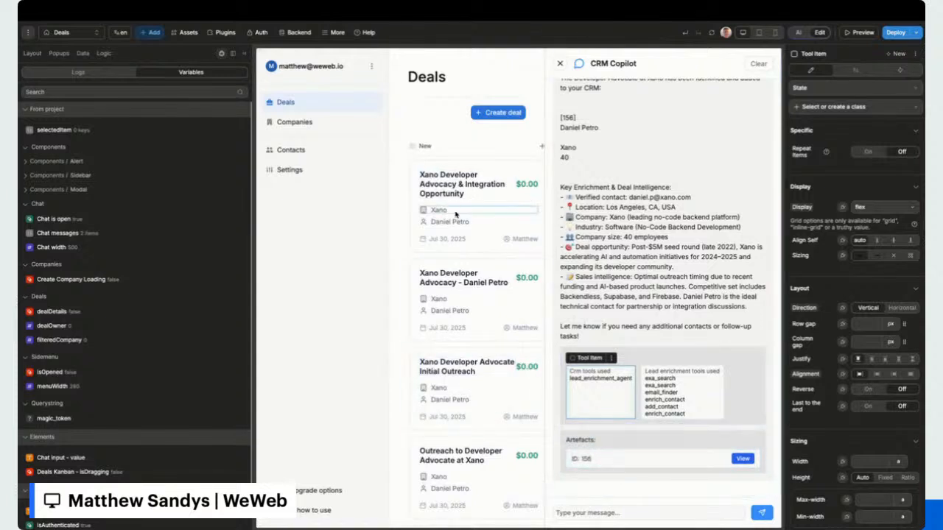
Replace the Deal Card's existing Selected state with a new state named "Selected".
click(417, 223)
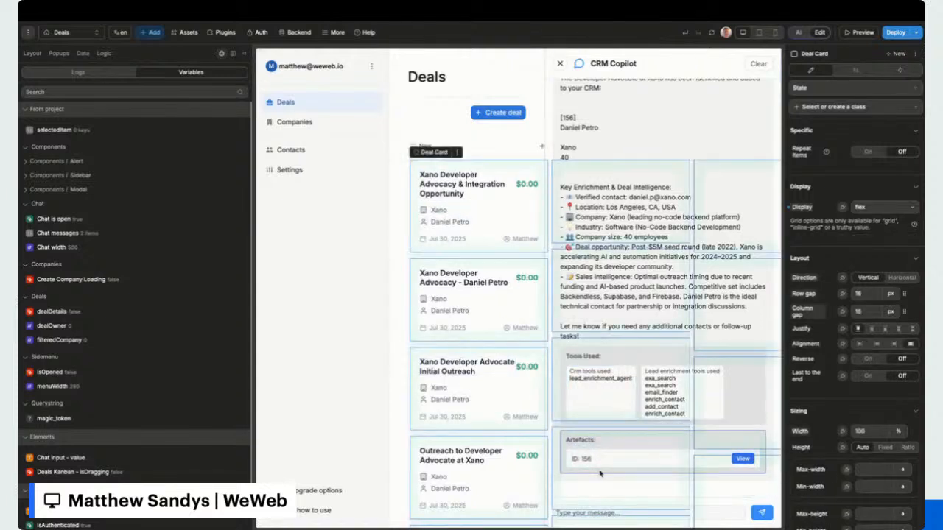
click(245, 53)
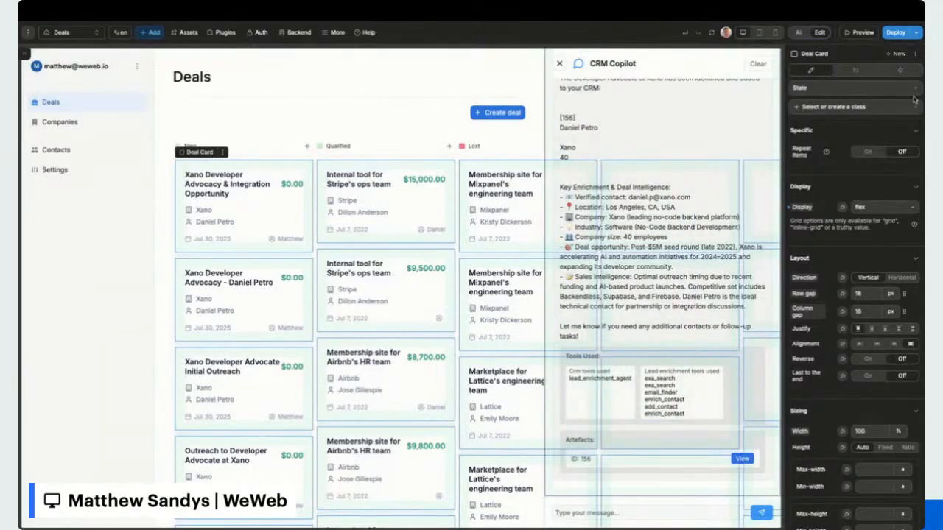
click(848, 91)
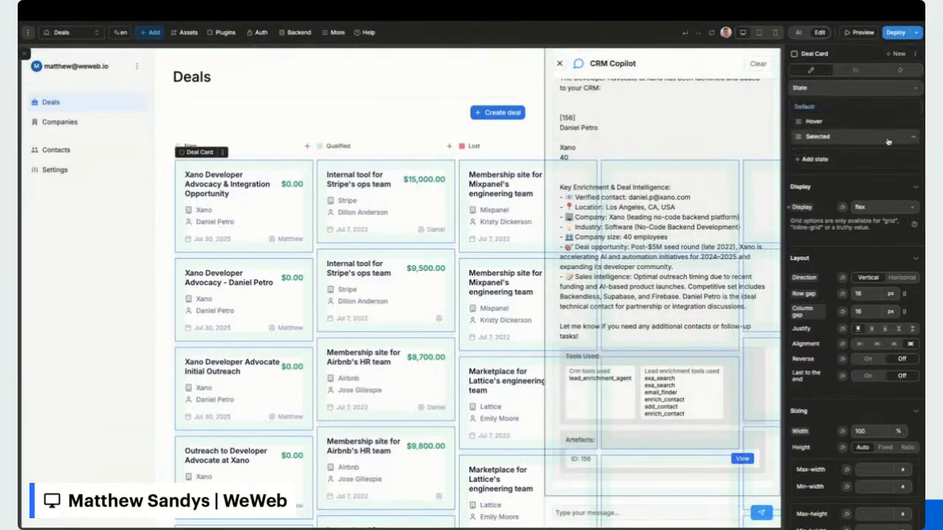
click(911, 139)
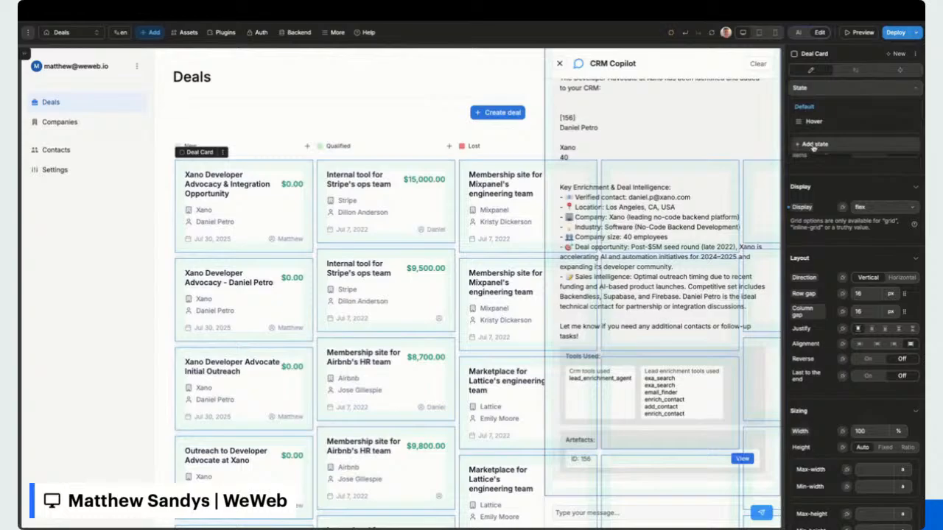
click(809, 146)
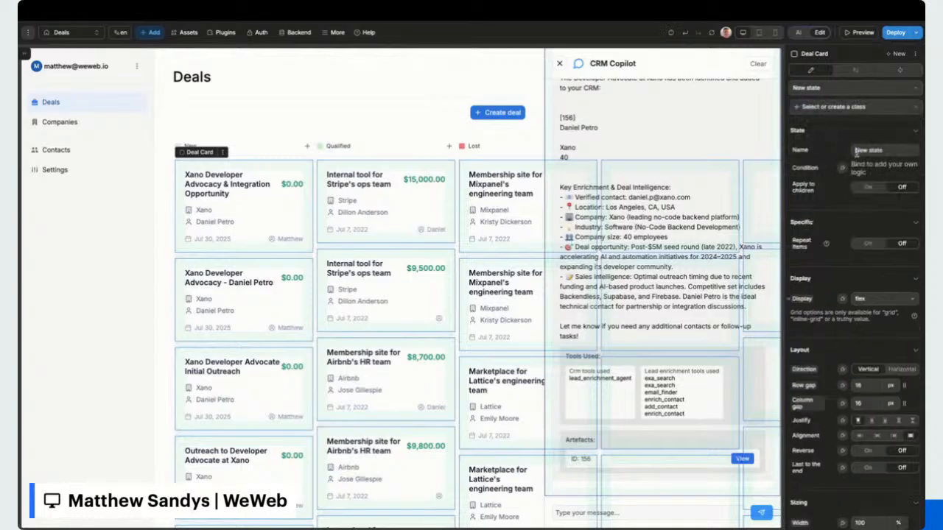
triple_click(856, 151)
text(Selected)
Duplicate the Chat messages array variable in the Chat folder and name the copy "Chat Artefacts".
click(25, 55)
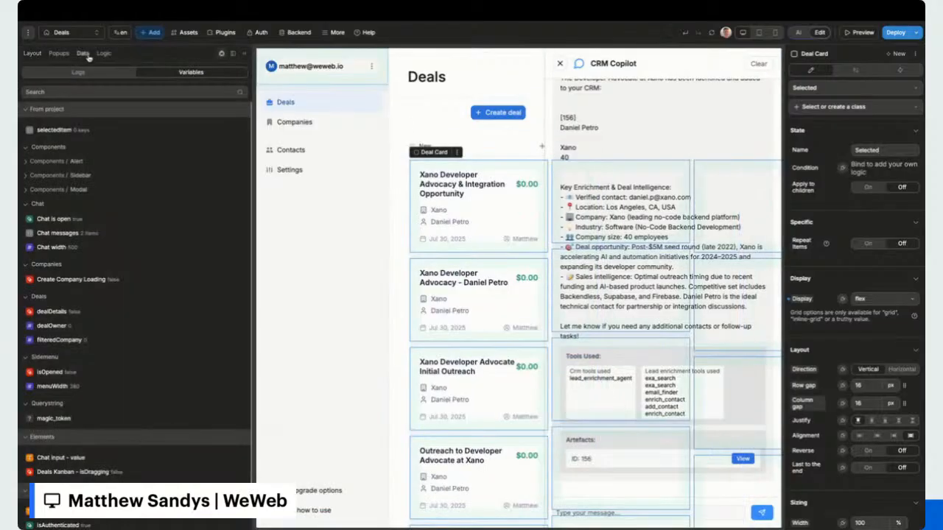
click(83, 53)
click(74, 351)
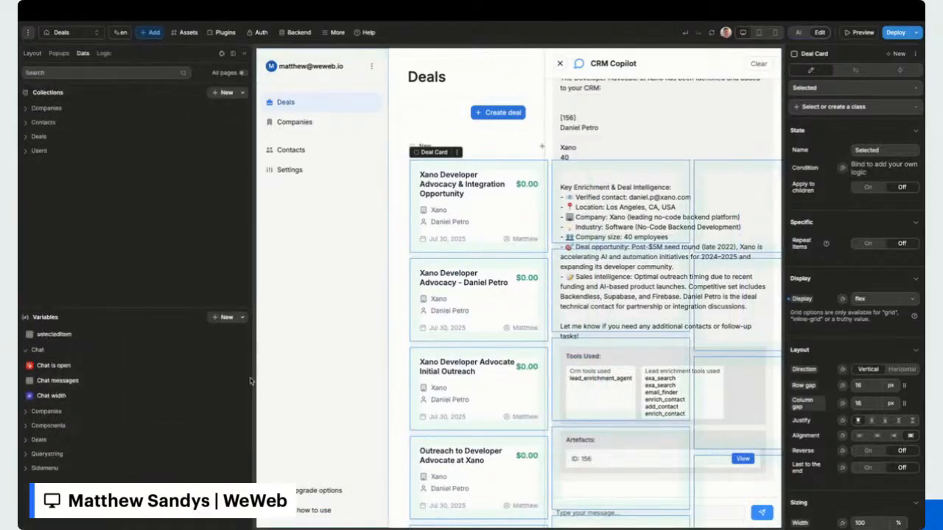
click(240, 380)
click(243, 431)
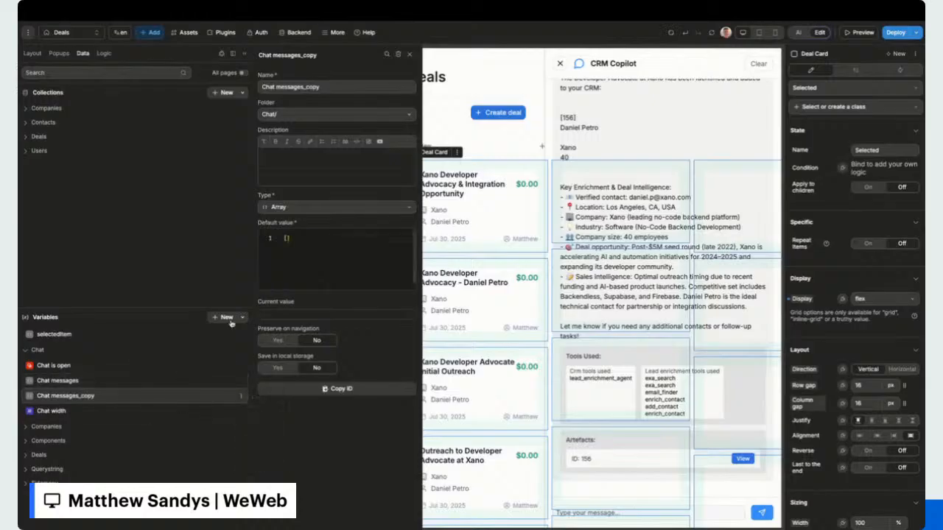
drag(321, 87, 263, 87)
text(Chat Artif)
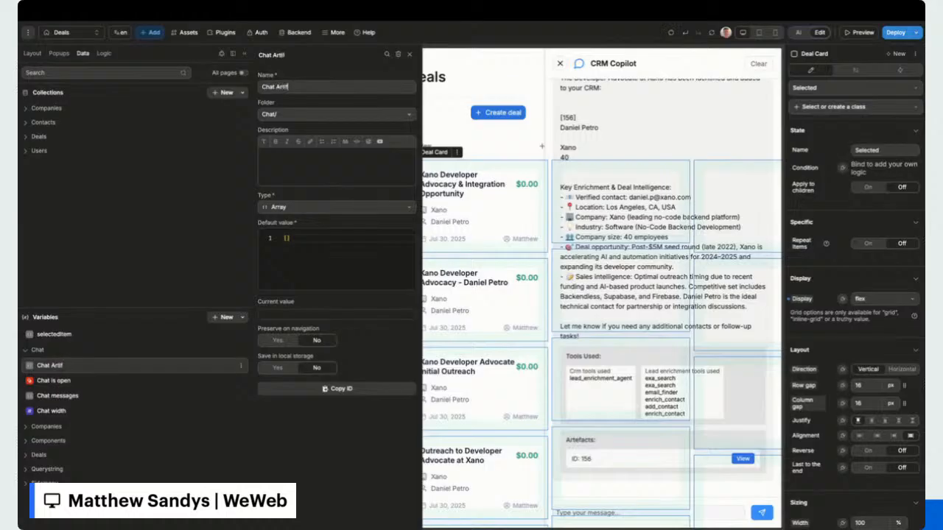
text(act)
key(BackSpace)
text(e)
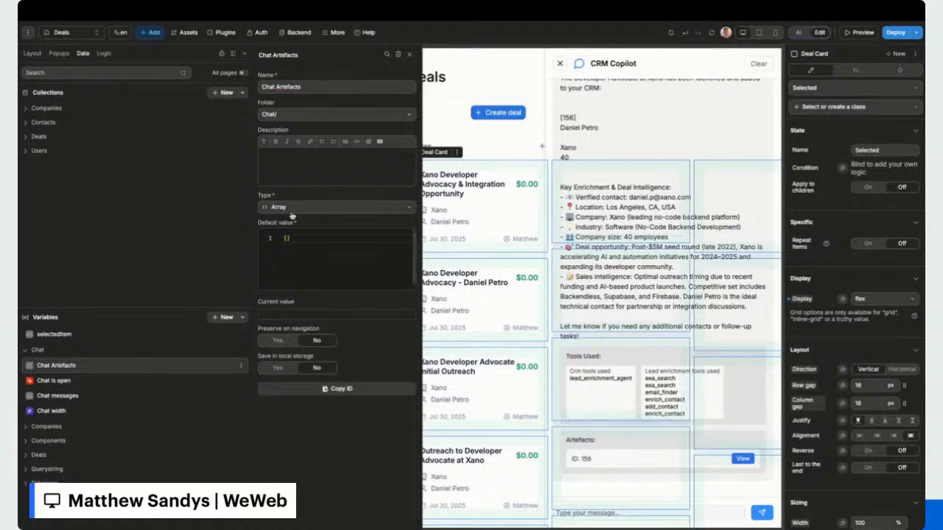
click(594, 236)
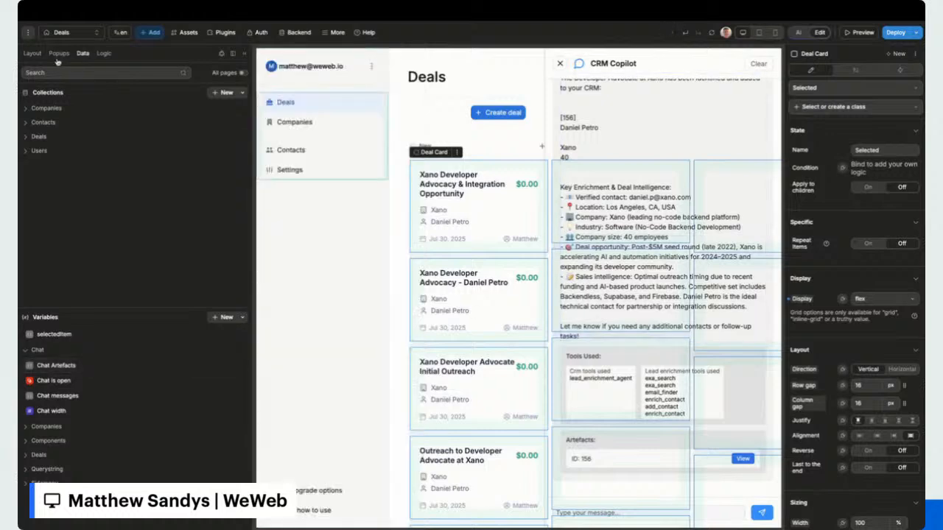
Reopen the "Send message to chatbot" workflow and move the deals Fetch collection action to the end, after the last Chat messages update.
click(103, 54)
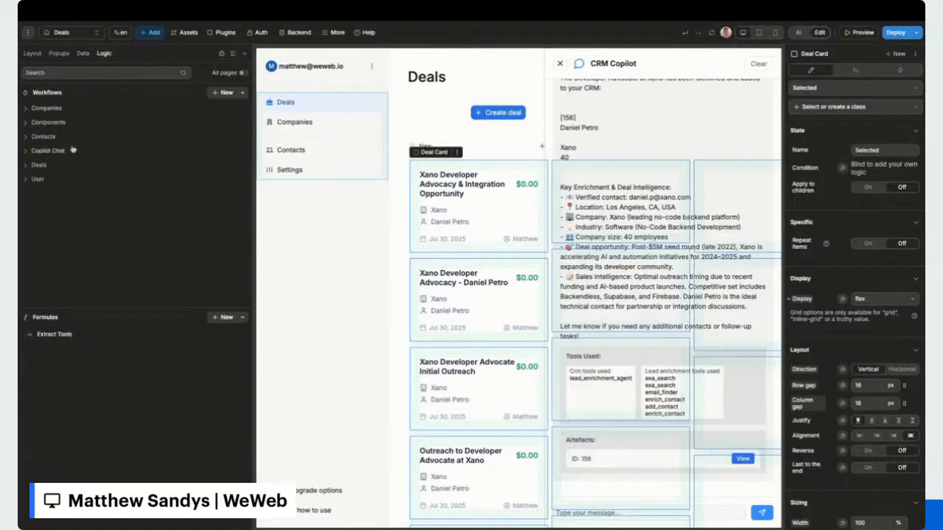
click(61, 162)
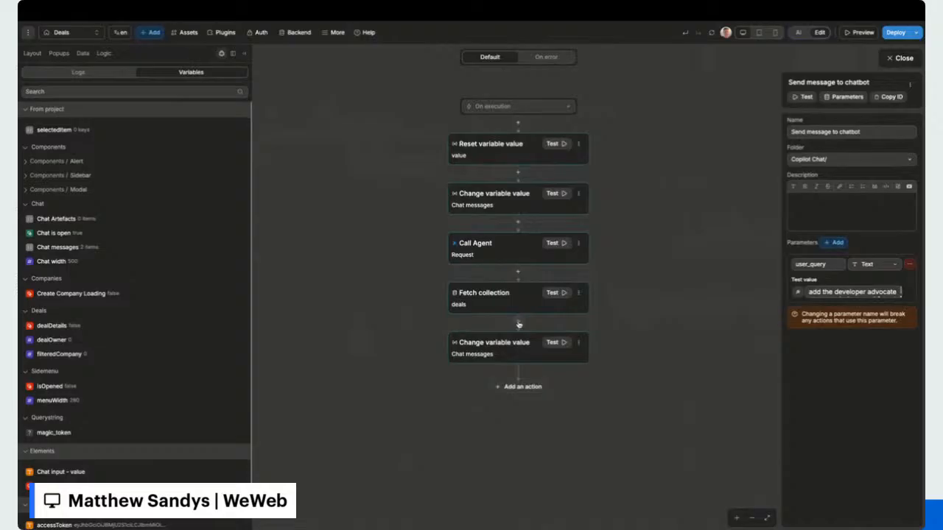
drag(503, 292, 509, 389)
Add a Change variable value action for the Chat Artefacts variable at the end of the workflow.
click(509, 389)
scroll(528, 457, down, 5)
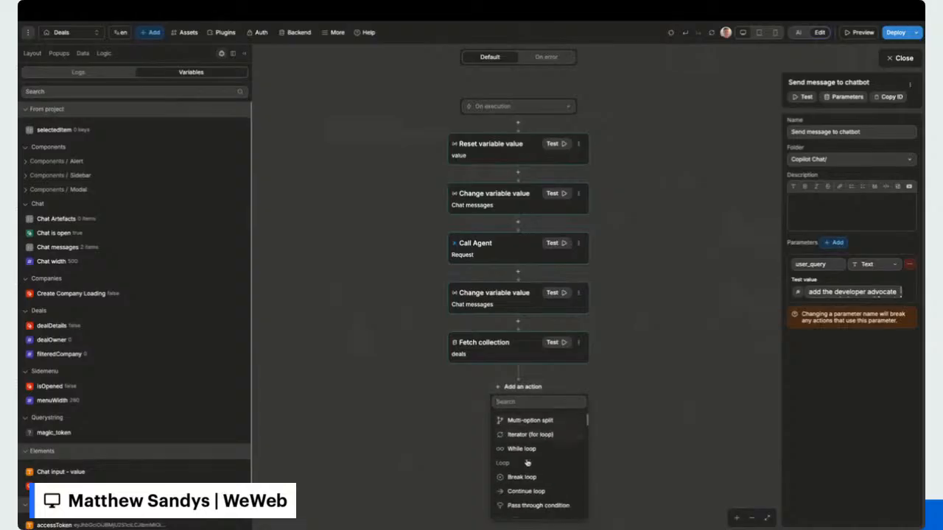
click(522, 492)
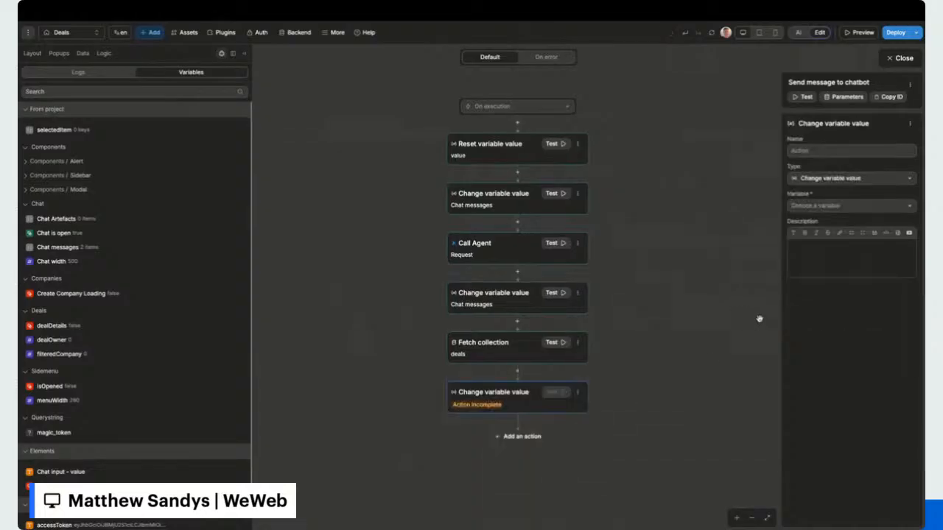
click(814, 206)
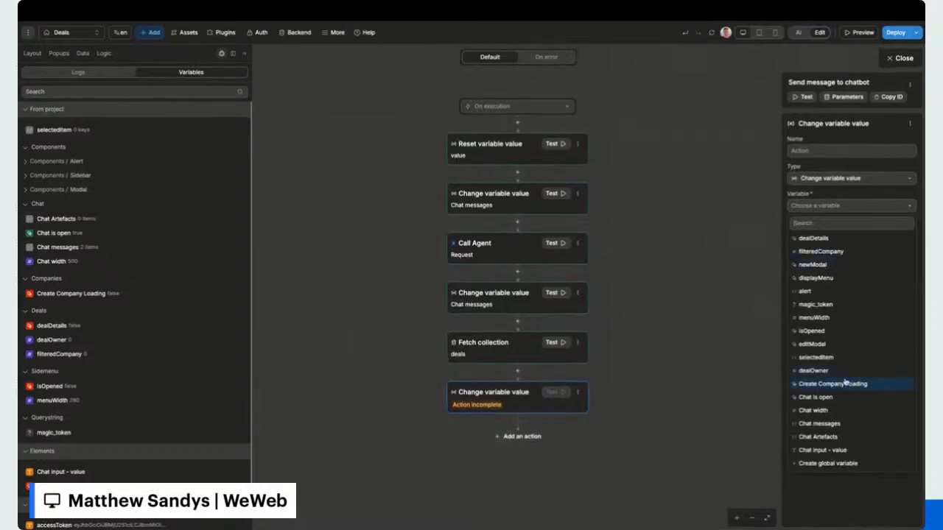
text(ar)
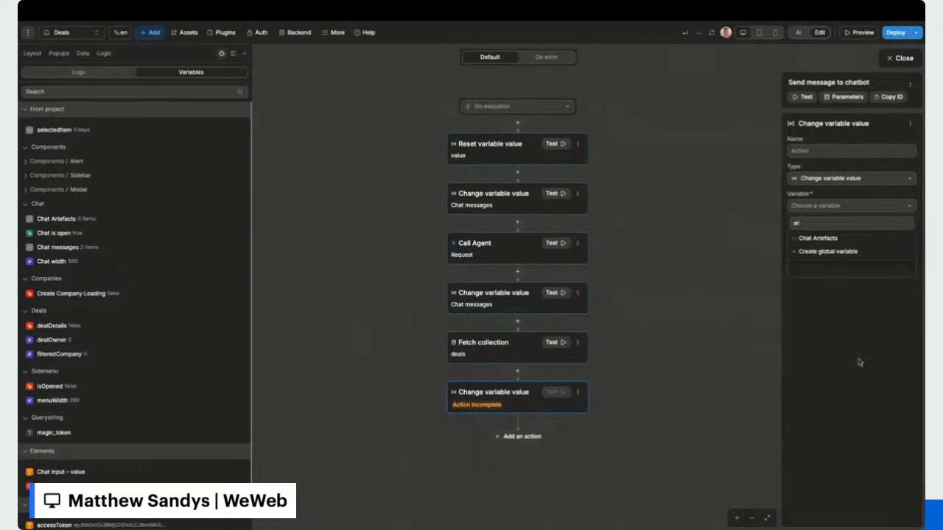
click(818, 238)
Bind the new Chat Artefacts value to the Call Agent result's data.metadata.data.
click(799, 272)
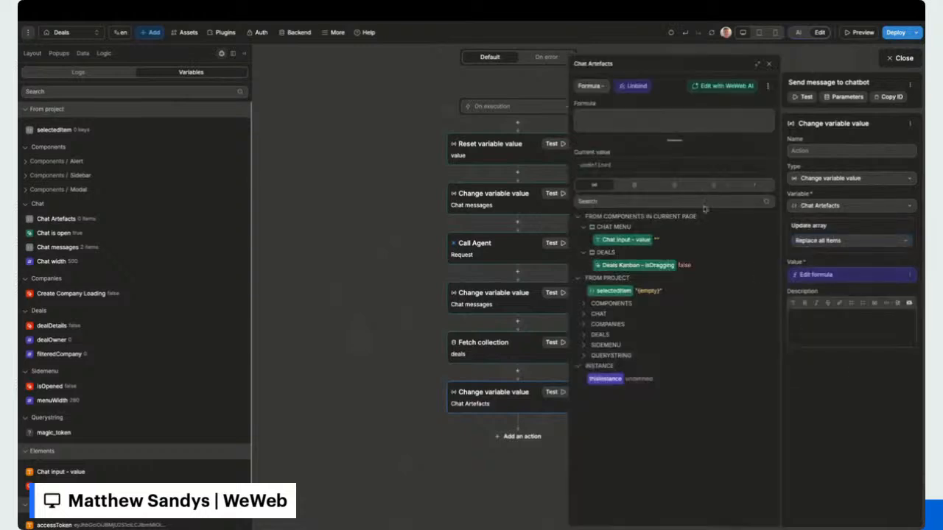
click(678, 188)
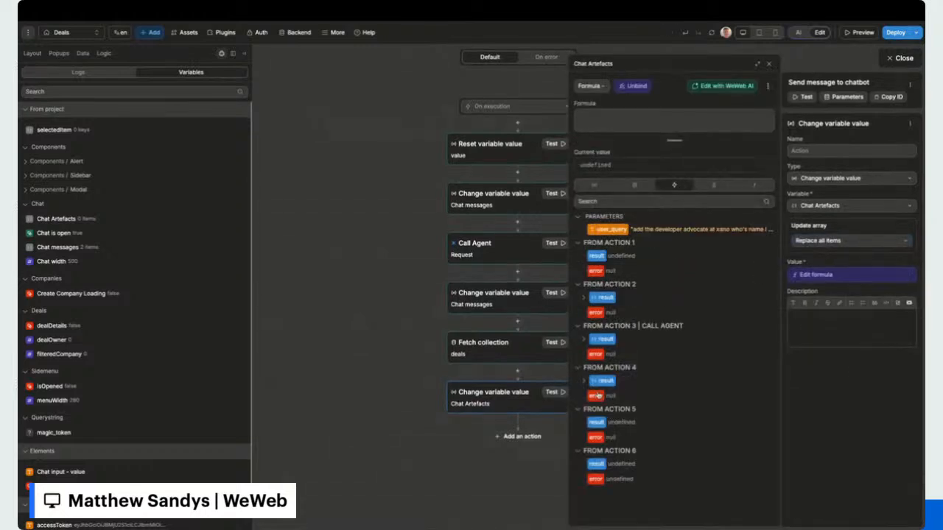
click(584, 341)
scroll(597, 380, down, 1)
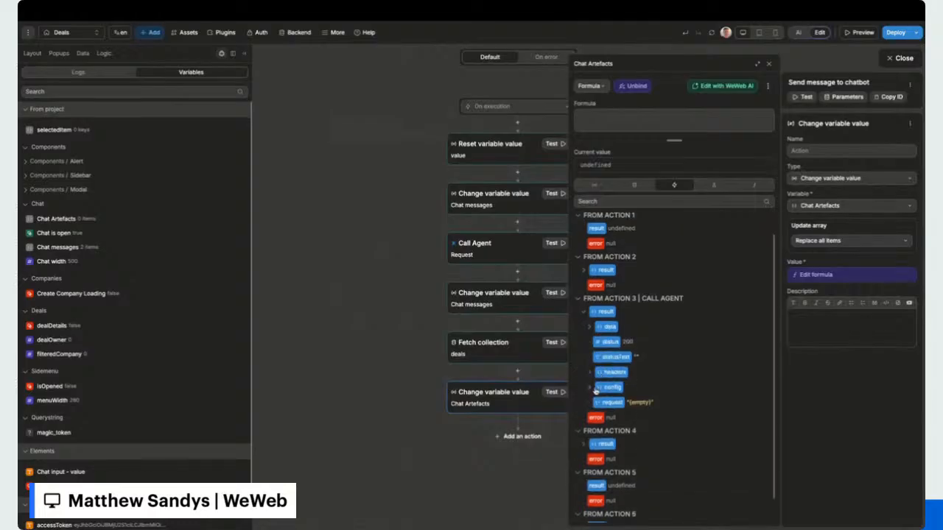
click(590, 327)
scroll(619, 332, down, 1)
click(596, 340)
scroll(615, 342, down, 1)
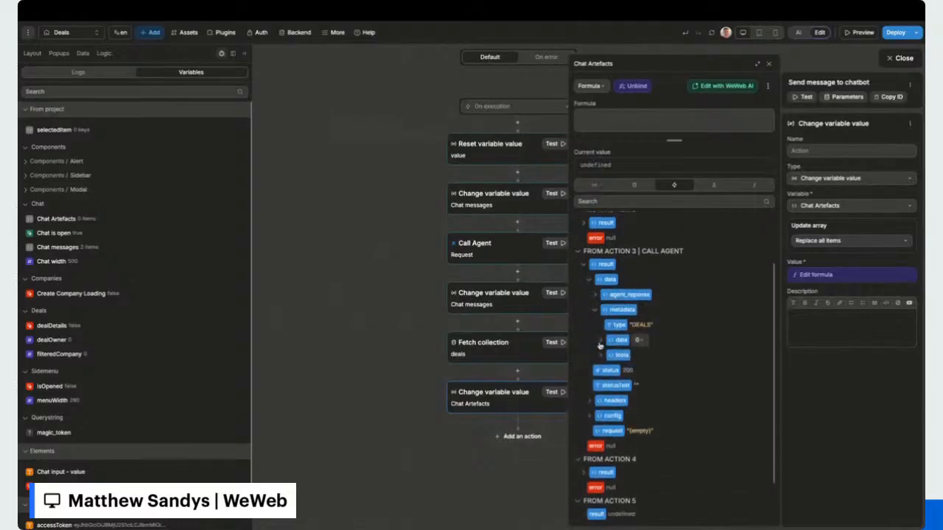
click(615, 340)
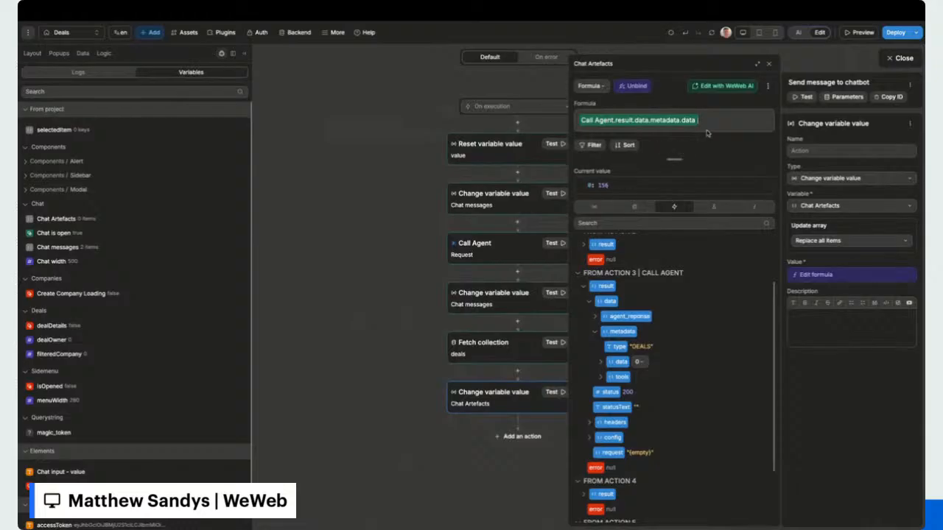
click(768, 64)
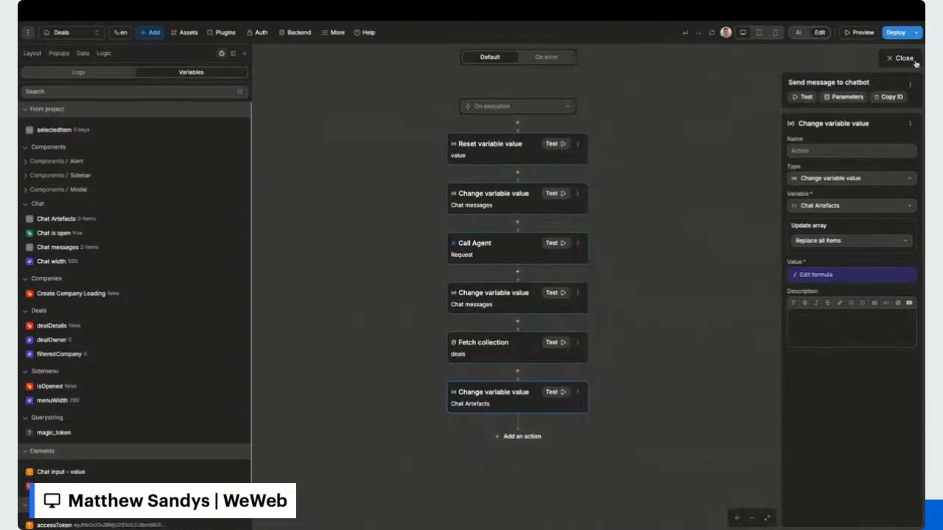
Leave the workflow editor and open the condition formula of the Deal Card's Selected state.
click(902, 58)
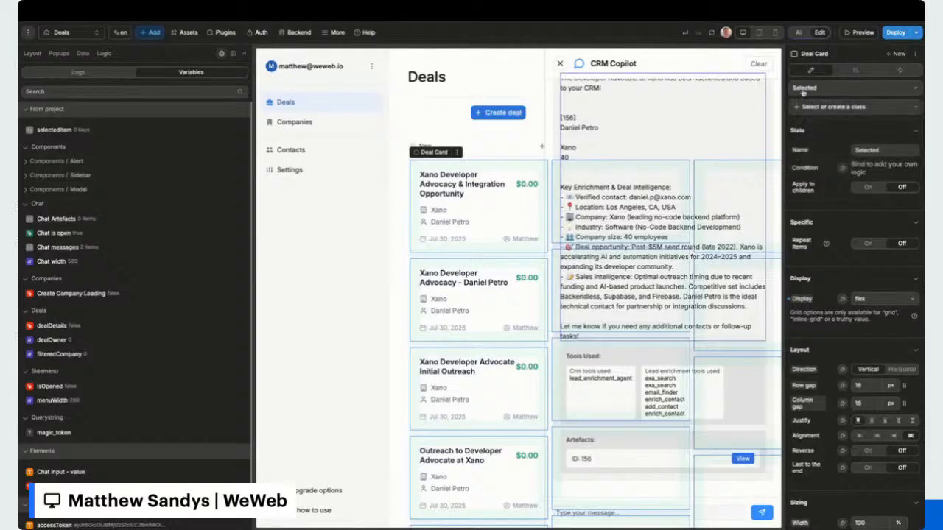
click(842, 170)
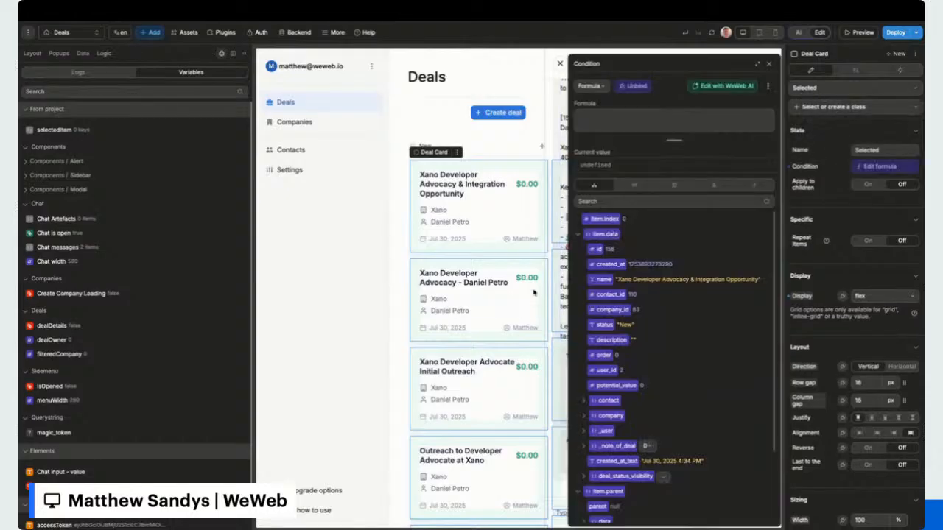
click(599, 251)
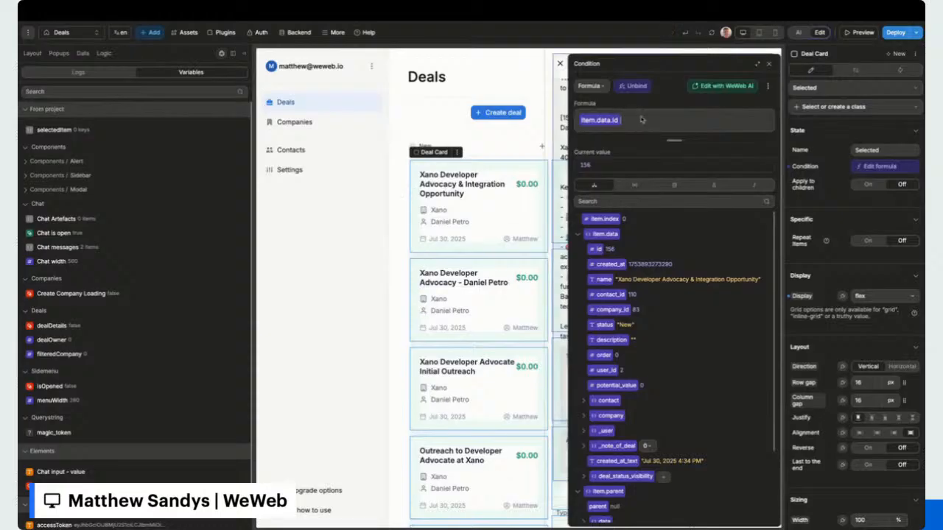
text(=)
click(632, 185)
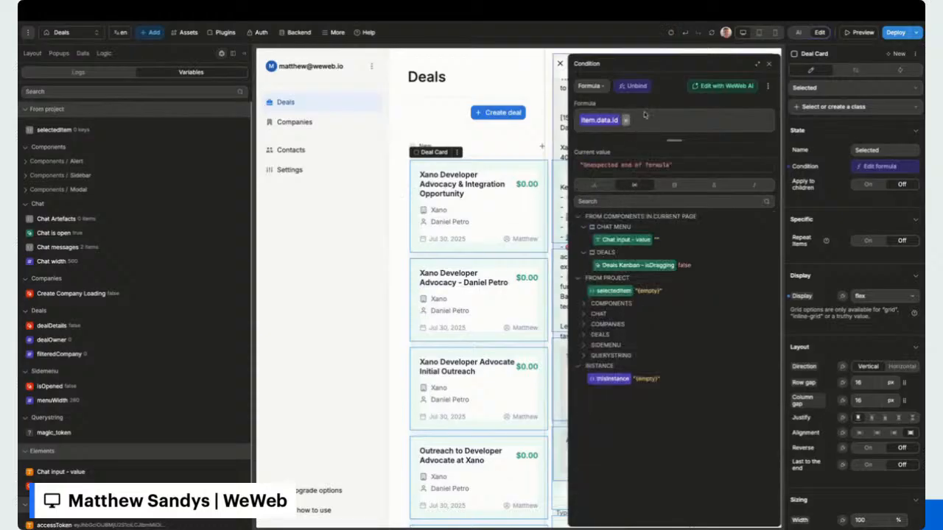
key(BackSpace)
key(BackSpace)
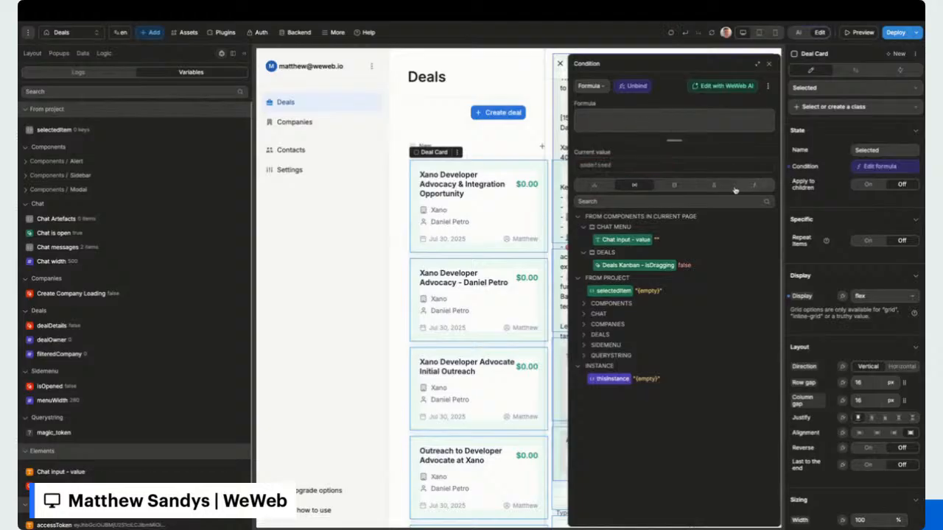
Build the Selected condition with the array function contains, using the Chat Artefacts variable as its first argument.
click(737, 185)
click(594, 263)
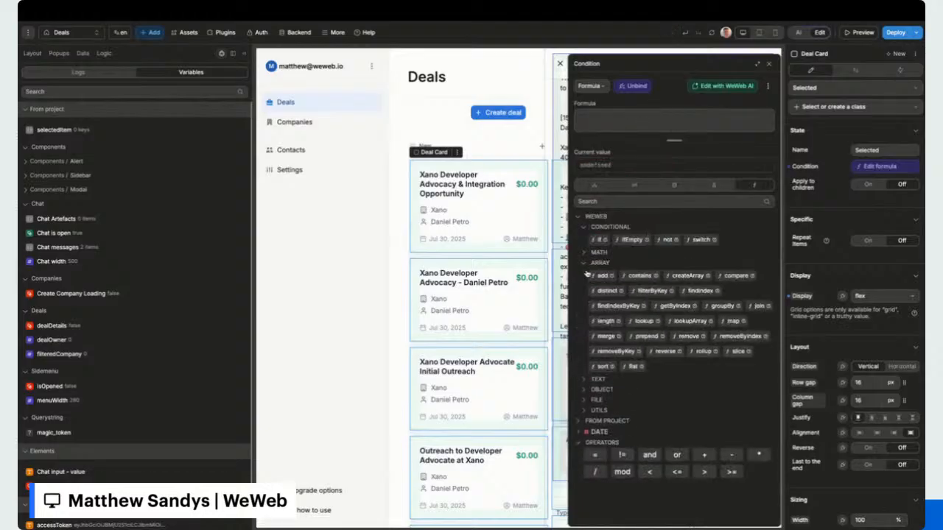
click(640, 276)
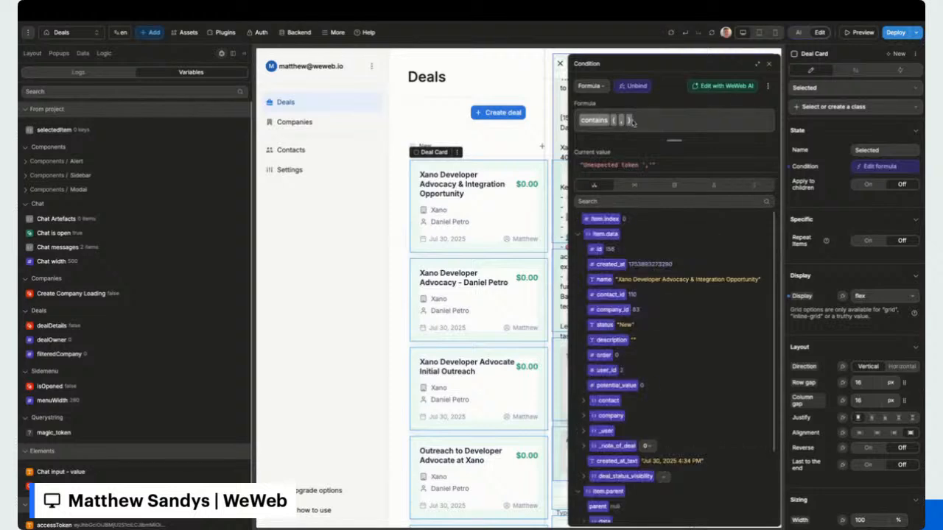
click(634, 184)
click(618, 200)
text(arte)
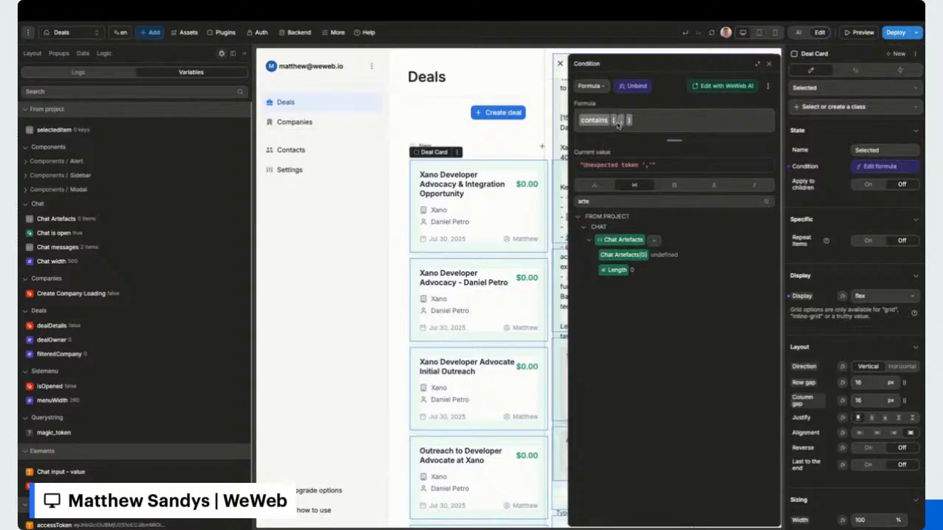
click(624, 240)
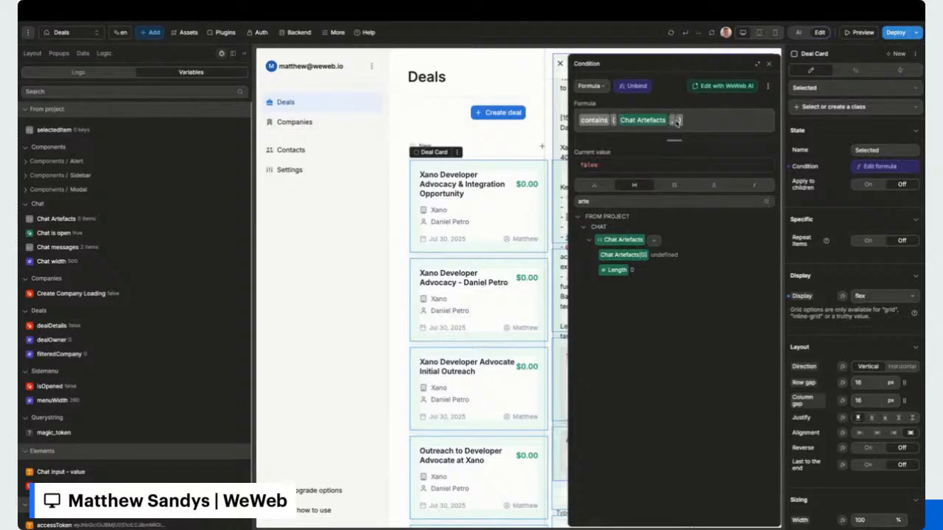
Complete the contains formula with the deal's Item.data.id as the second argument and close the condition editor.
click(597, 185)
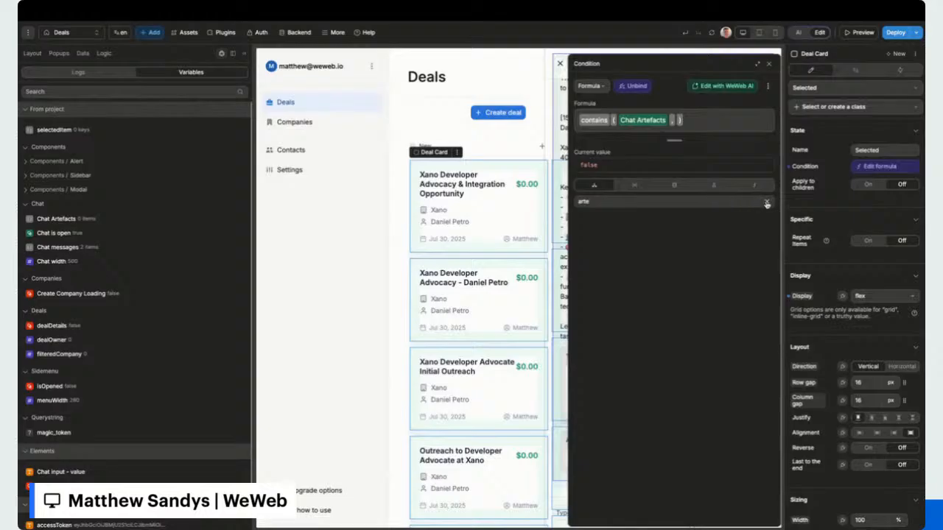
click(766, 204)
click(597, 249)
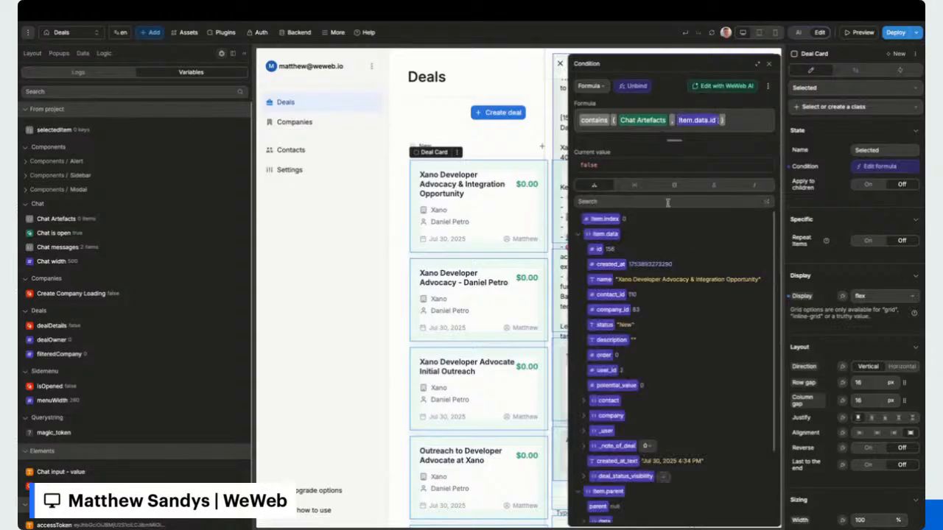
click(771, 64)
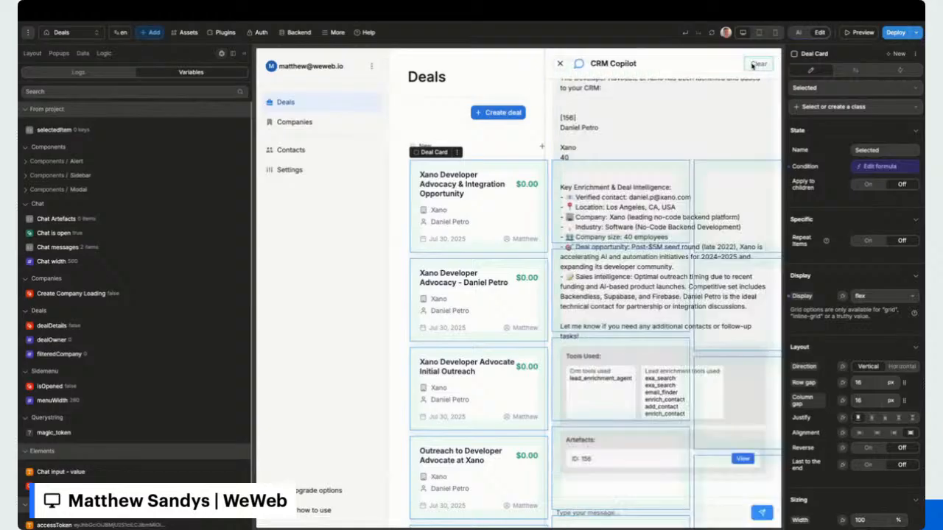
Test the Chat Artefacts variable change in the "Send message to chatbot" workflow and leave the workflow editor.
click(105, 55)
click(70, 153)
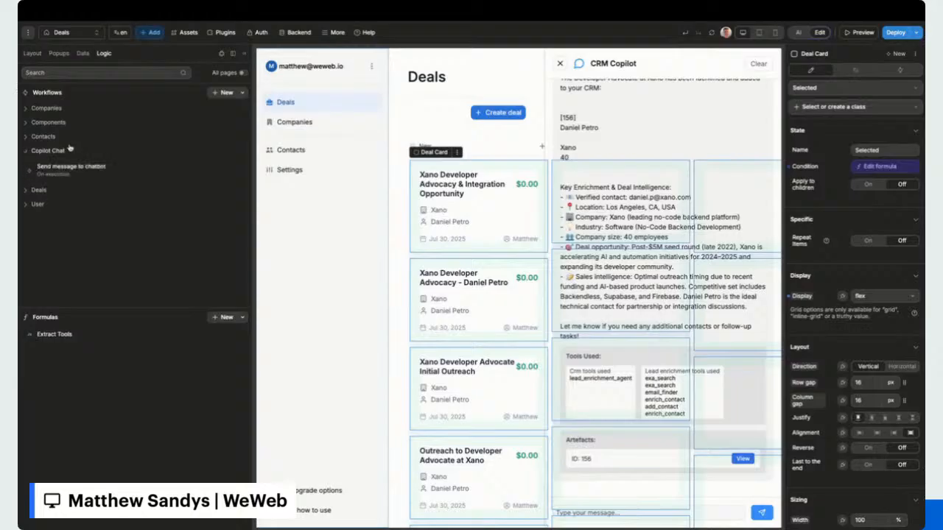
click(74, 169)
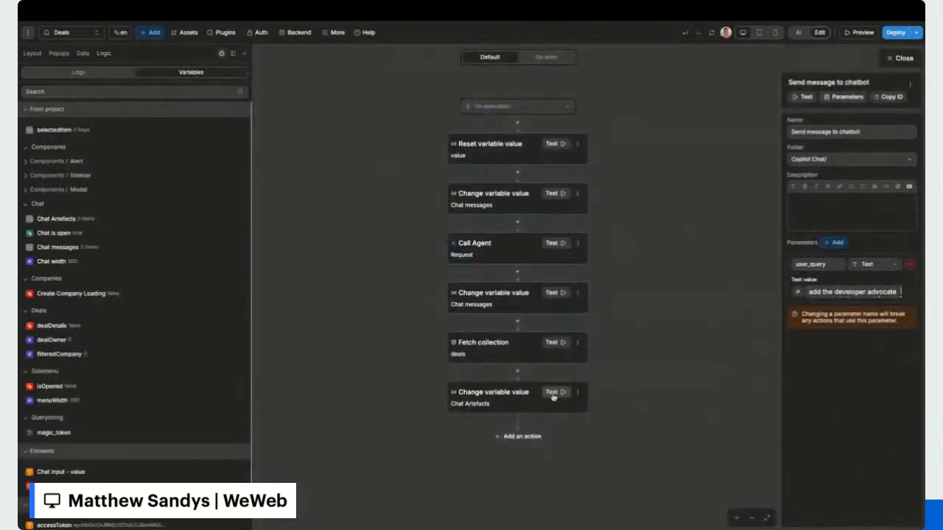
click(904, 58)
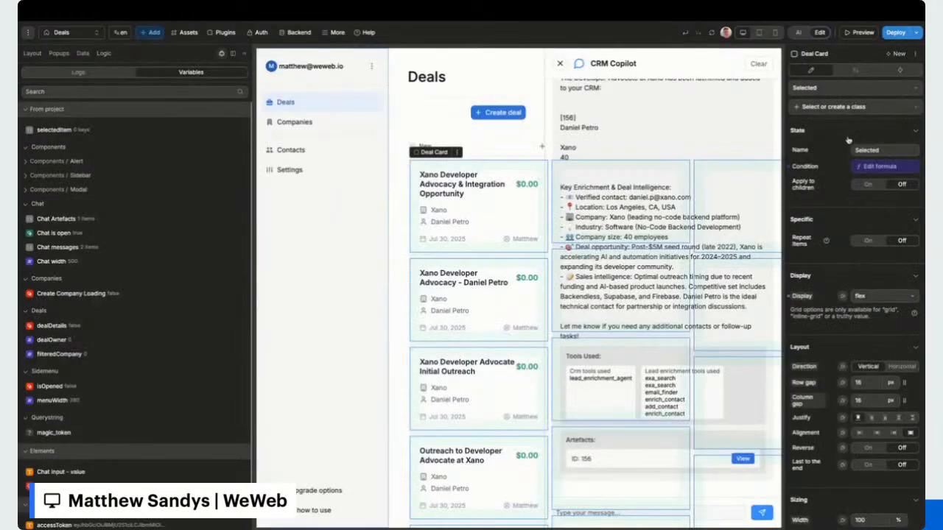
Check the current value of the Deal Card's Selected condition and collapse the side panel to see the deals board.
click(881, 166)
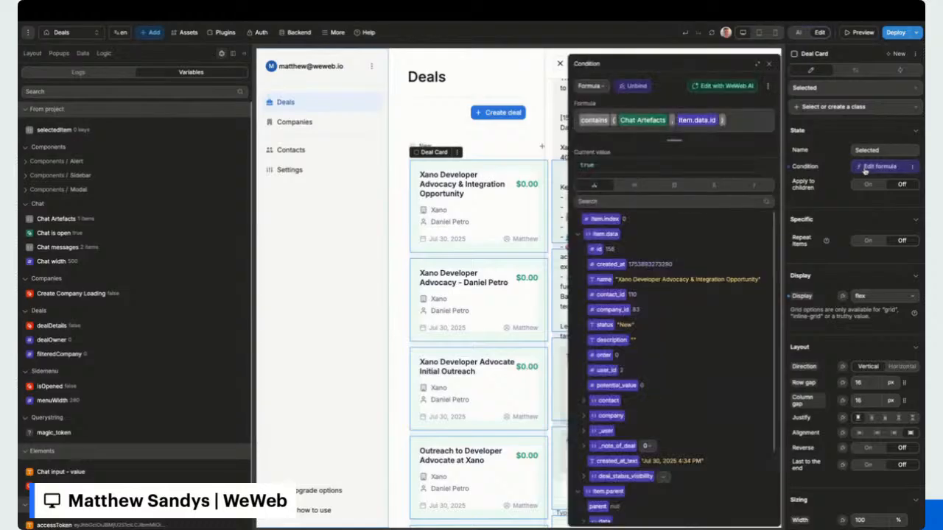
click(244, 53)
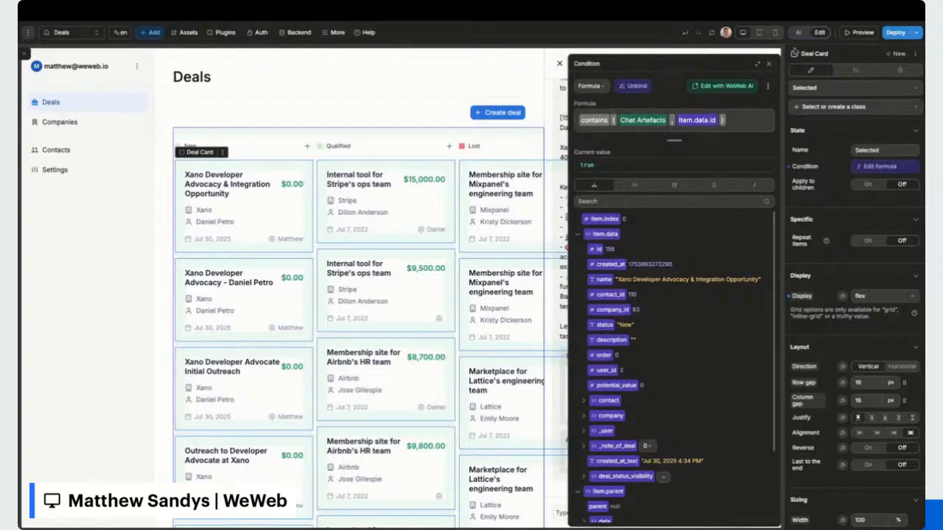
click(771, 65)
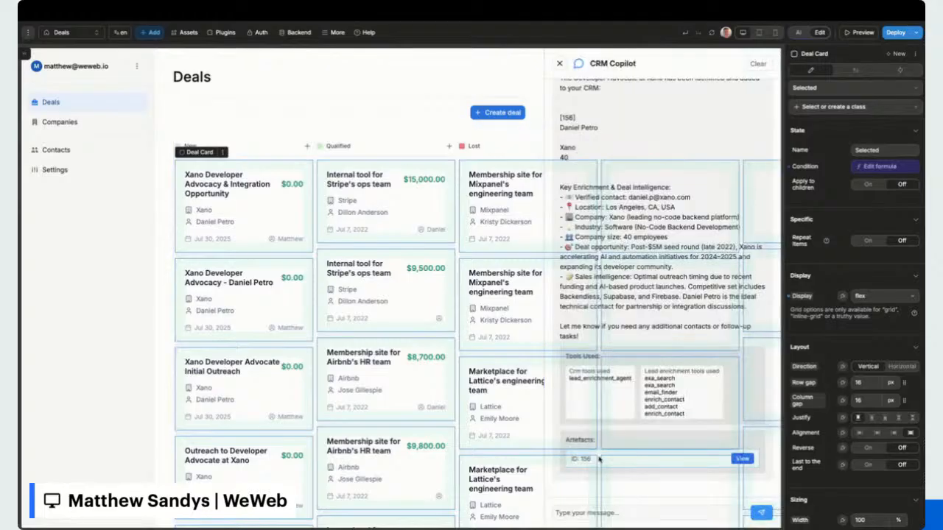
Start a new WeWeb AI chat and remove Item.data and Chat messages from its context, keeping only the Deal Card.
click(797, 32)
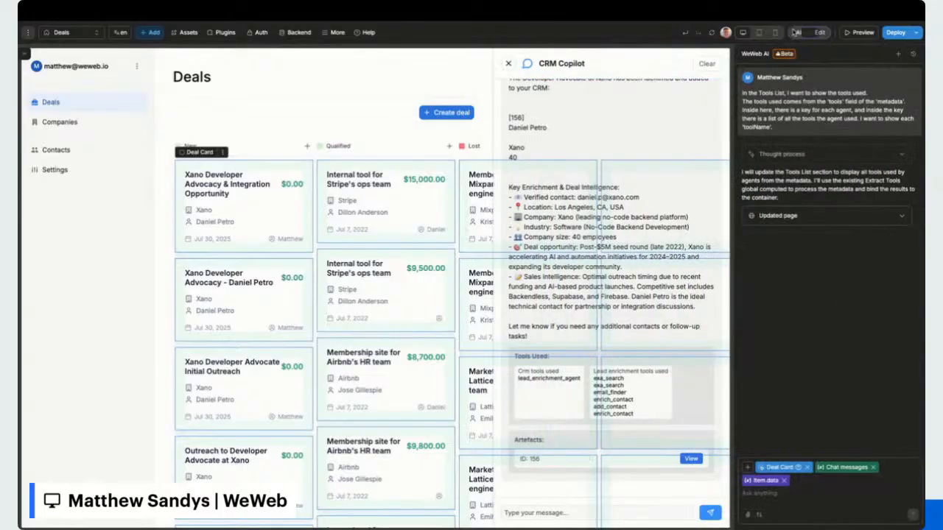
click(826, 32)
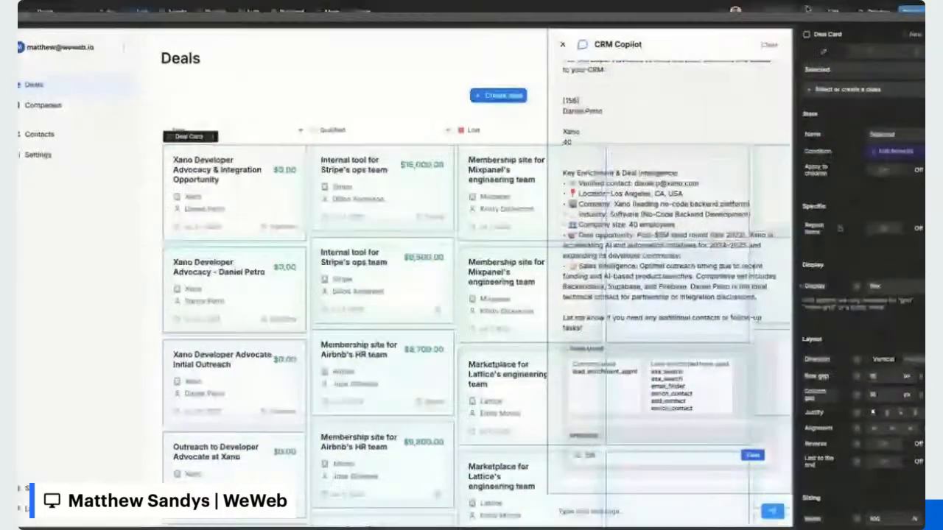
click(870, 52)
click(823, 52)
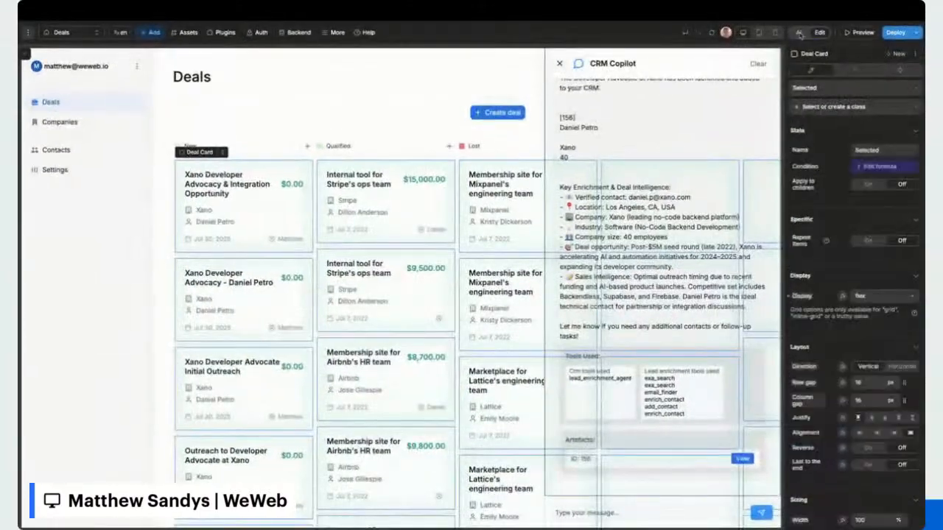
click(811, 12)
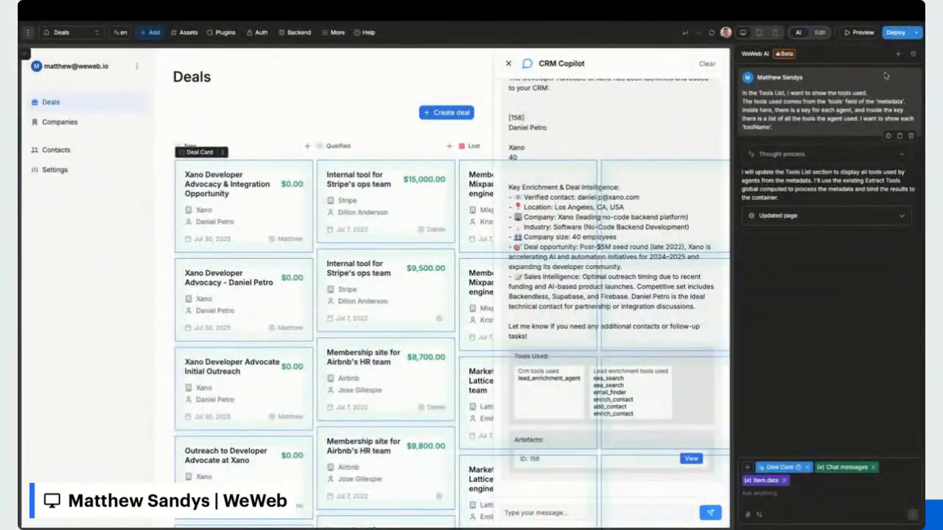
click(898, 53)
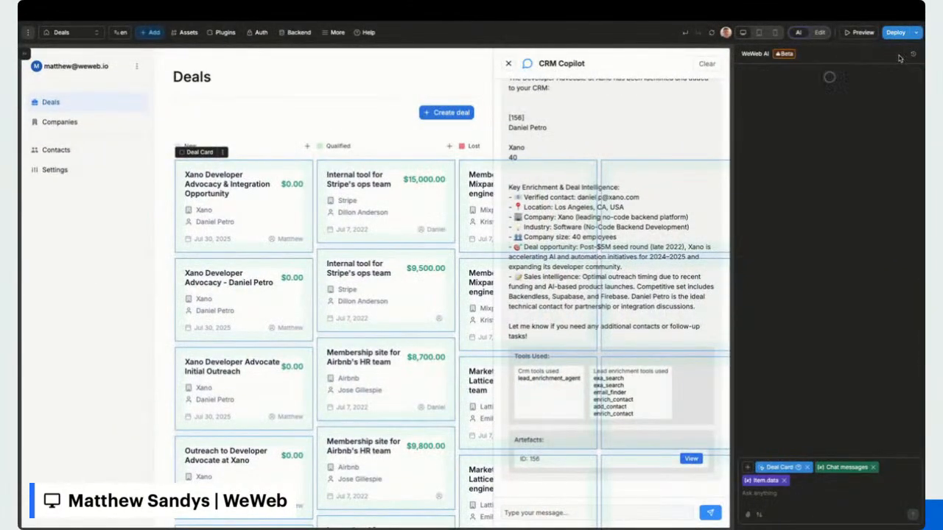
click(785, 481)
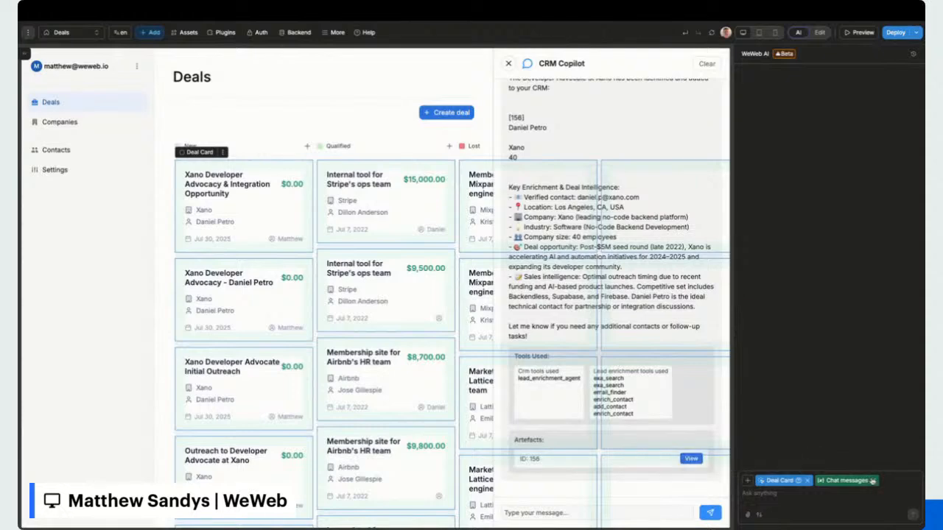
click(874, 480)
Send the AI prompt "Add a unique design to the 'Selected' state of the deal card to make it visually appealing".
text(Add a unique design to the 'Selected' state of the deal card to make it visually appealing)
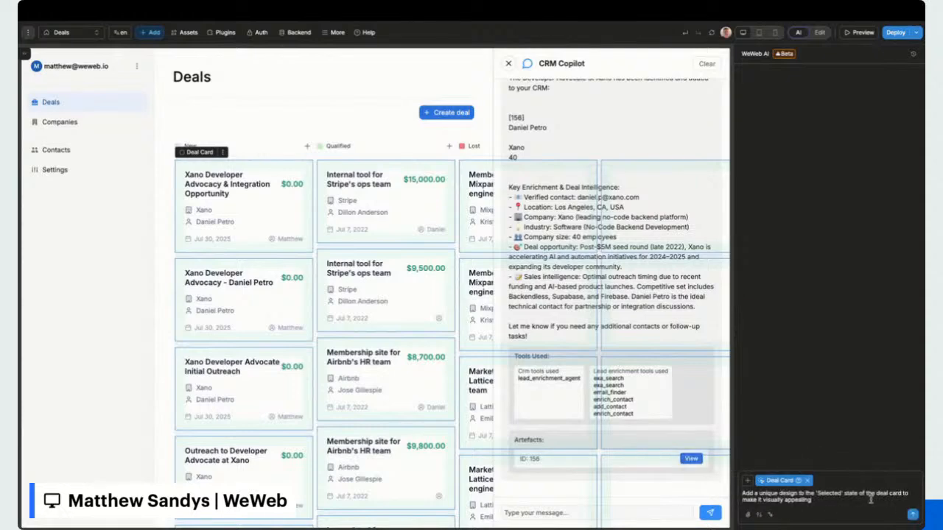
click(819, 32)
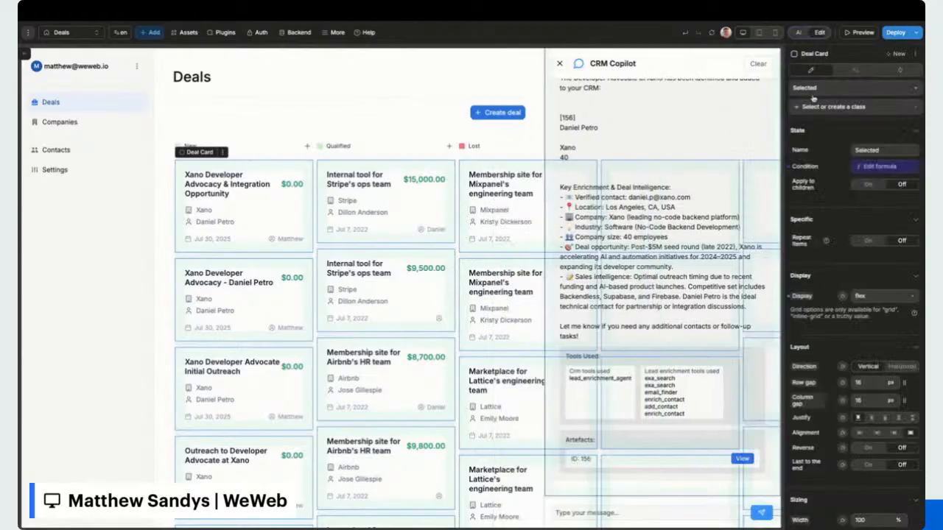
click(797, 32)
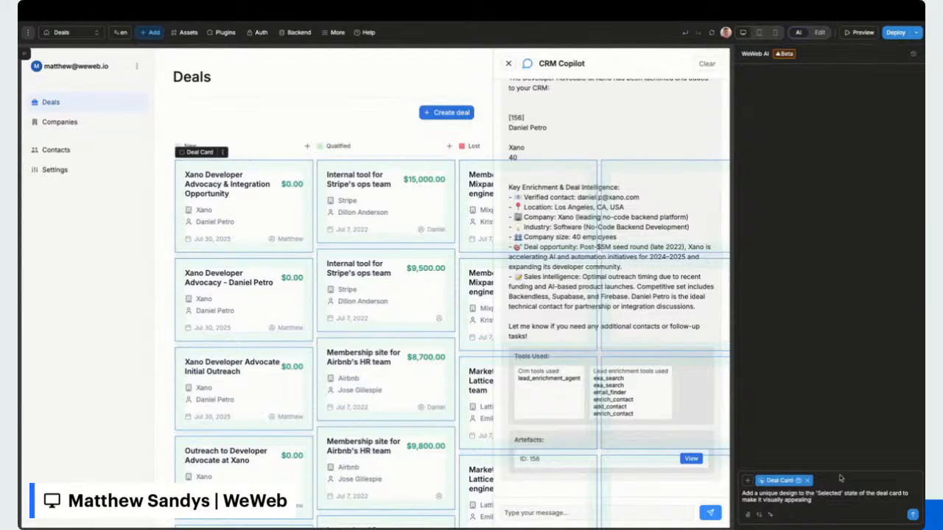
key(Return)
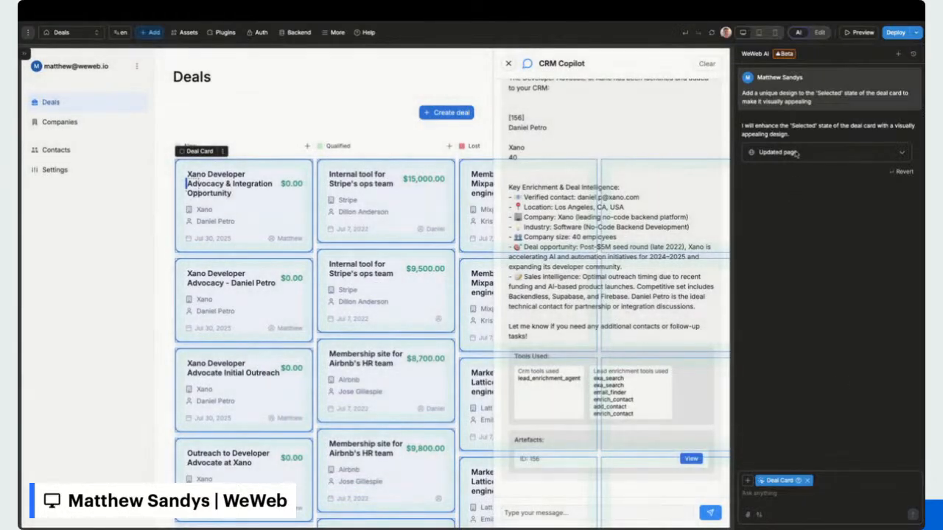
Preview the Deals page to check the new Selected card design, and return to editing.
click(819, 33)
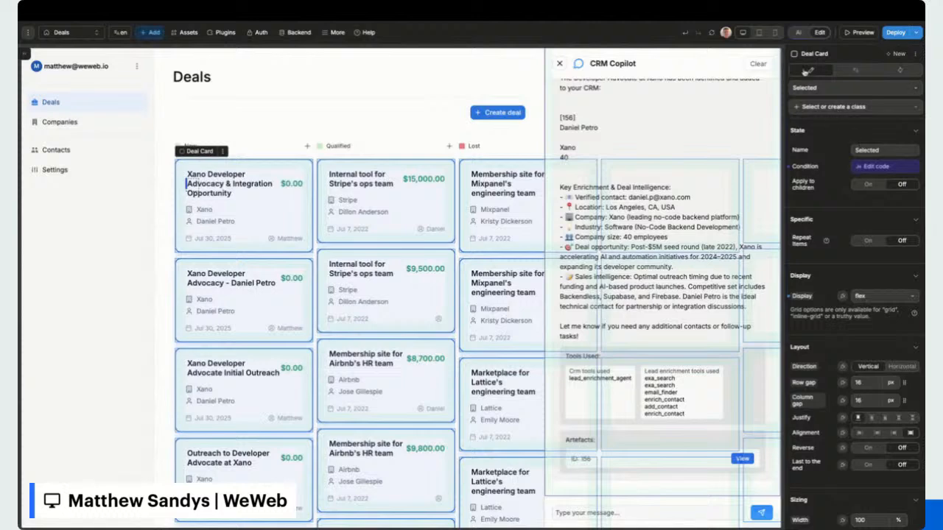
click(864, 33)
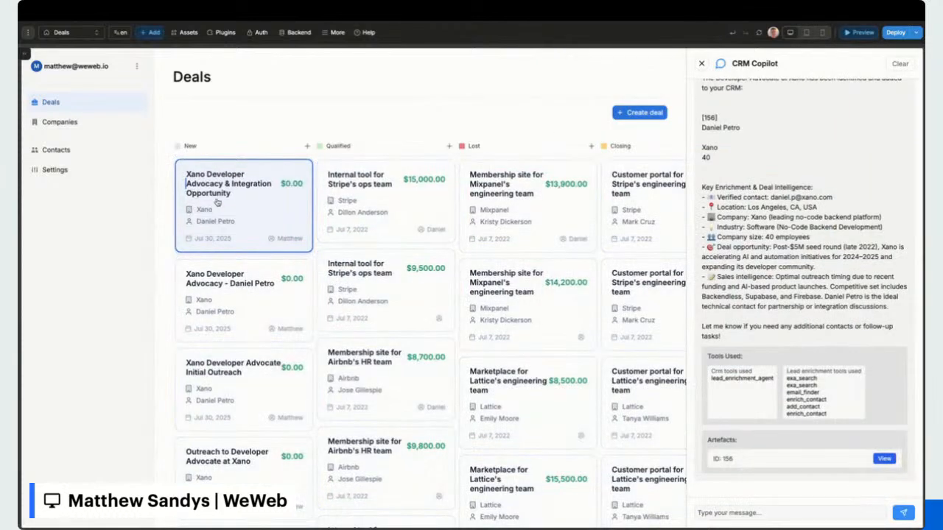
click(855, 33)
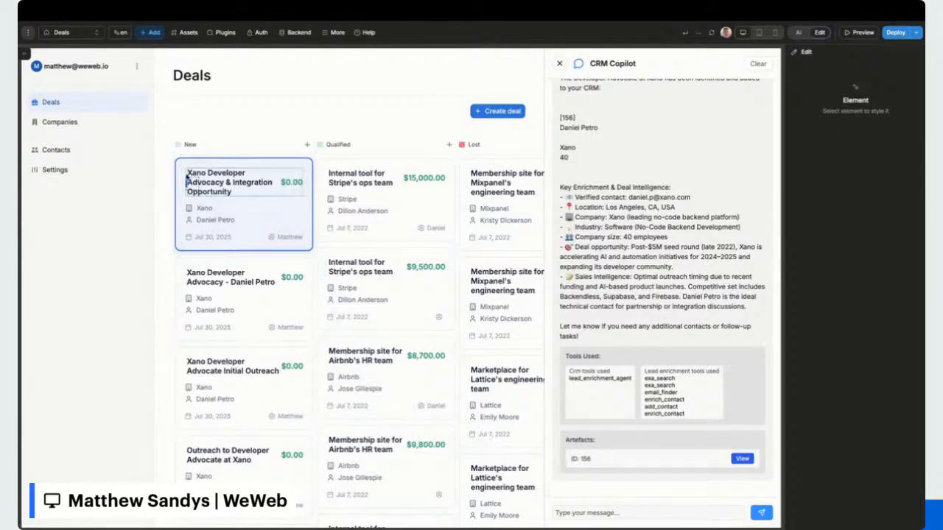
Inspect the Selected Indicator element in the first deal card and its place in the layout tree.
click(188, 185)
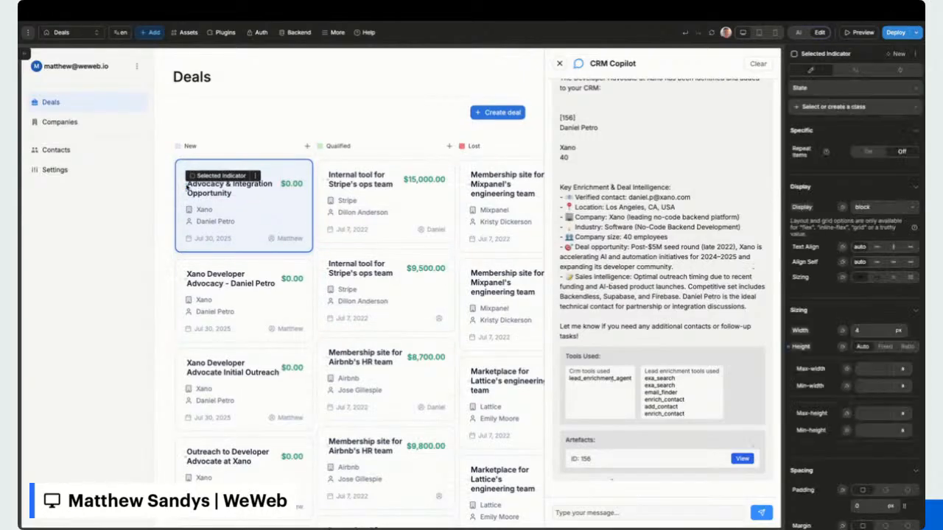
click(25, 55)
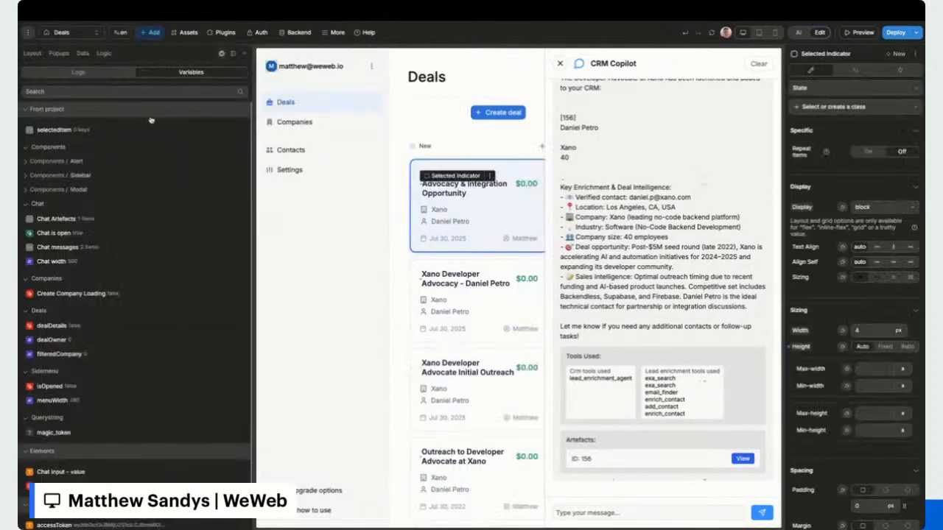
click(32, 55)
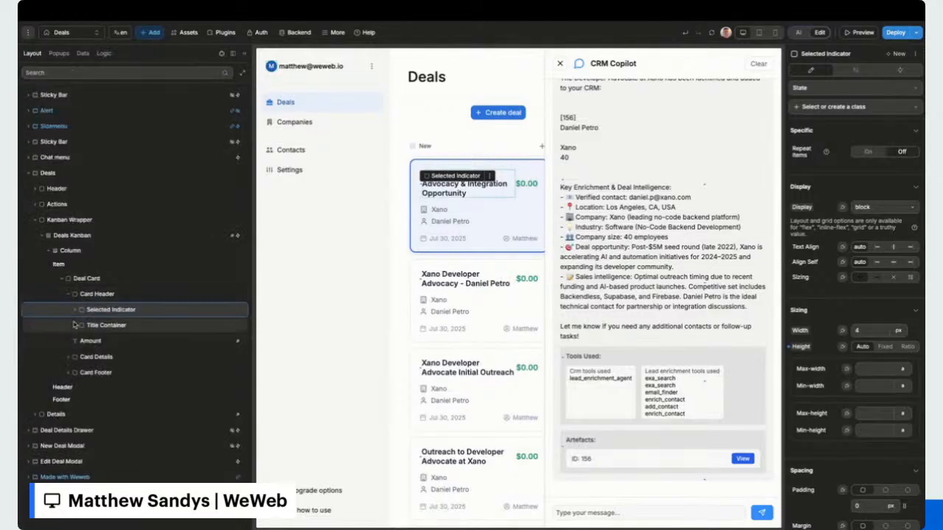
click(245, 54)
click(799, 32)
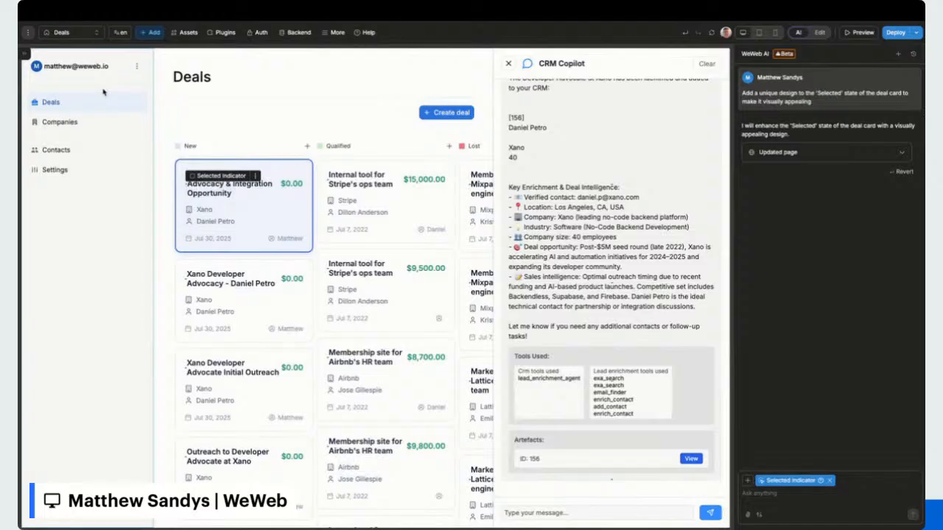
Create a new project popup model from the Modal template.
click(26, 55)
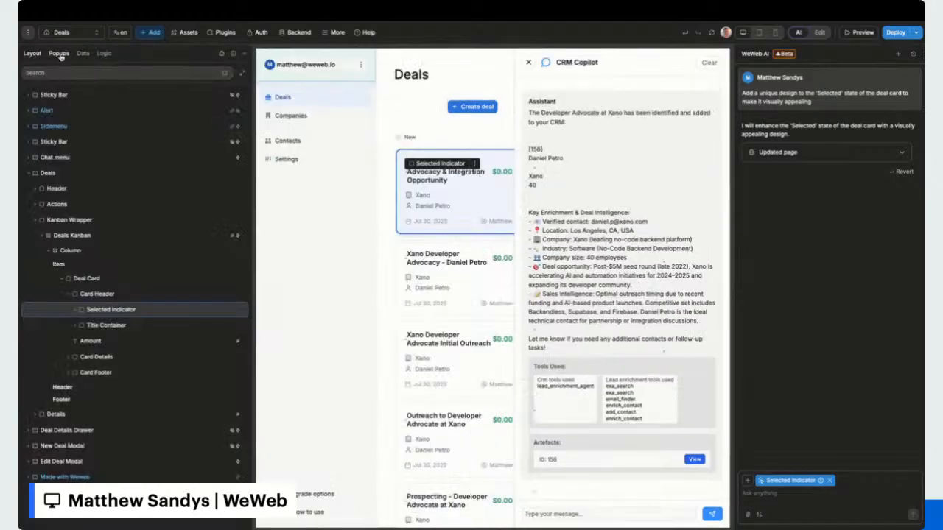
click(59, 53)
click(234, 181)
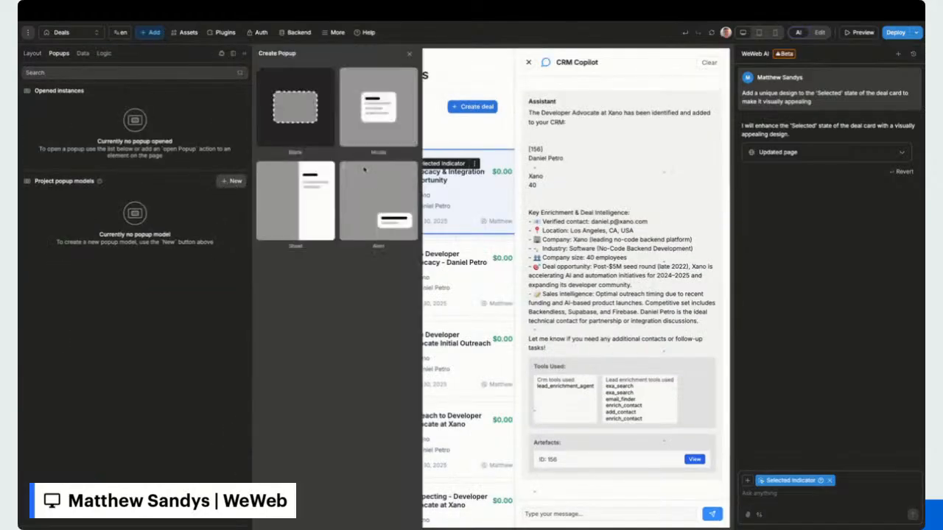
click(379, 110)
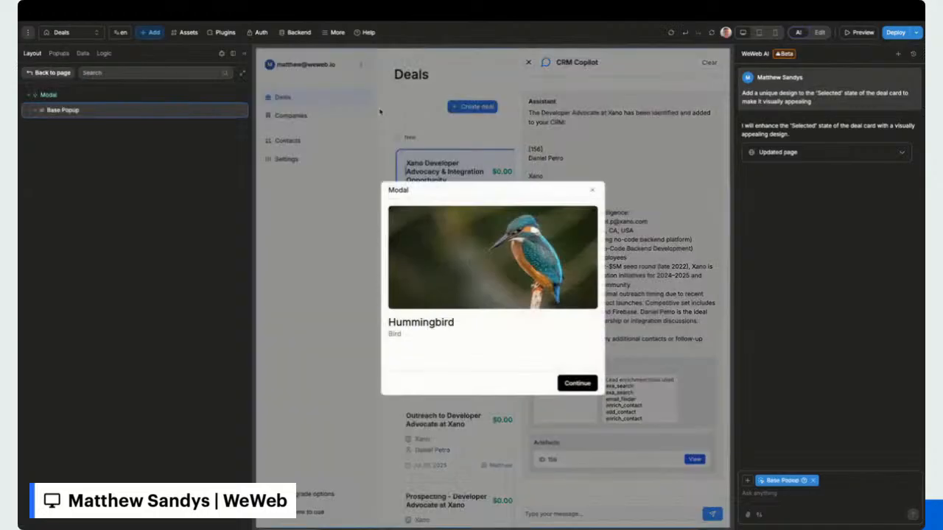
Select the image inside the modal and show the modal component's properties, variables, workflows and formulas in edit mode.
click(545, 273)
click(820, 32)
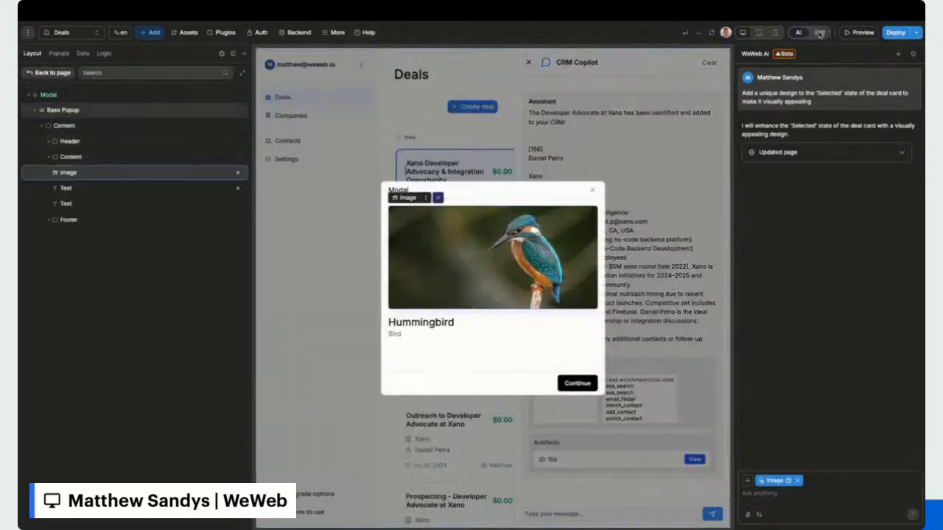
click(811, 101)
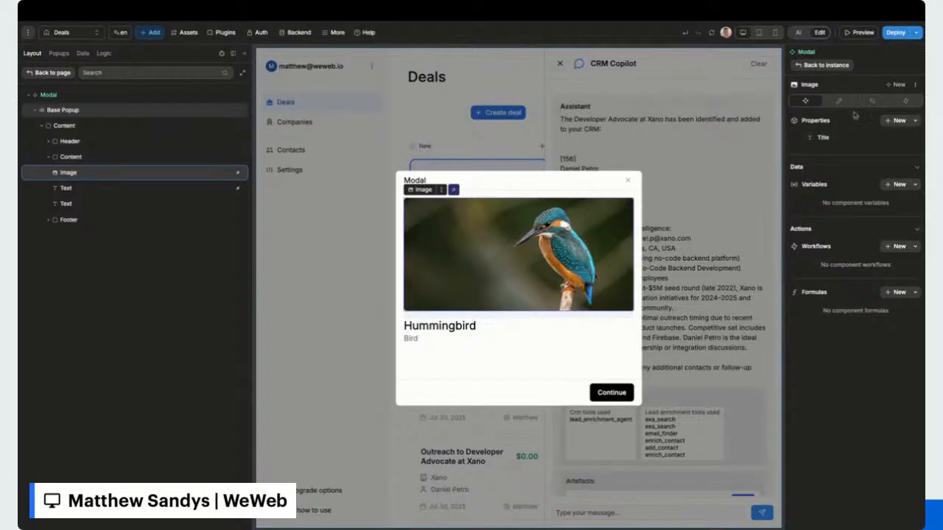
Delete the modal component's Title property and create a Number property labelled Deal ID.
click(914, 137)
click(894, 188)
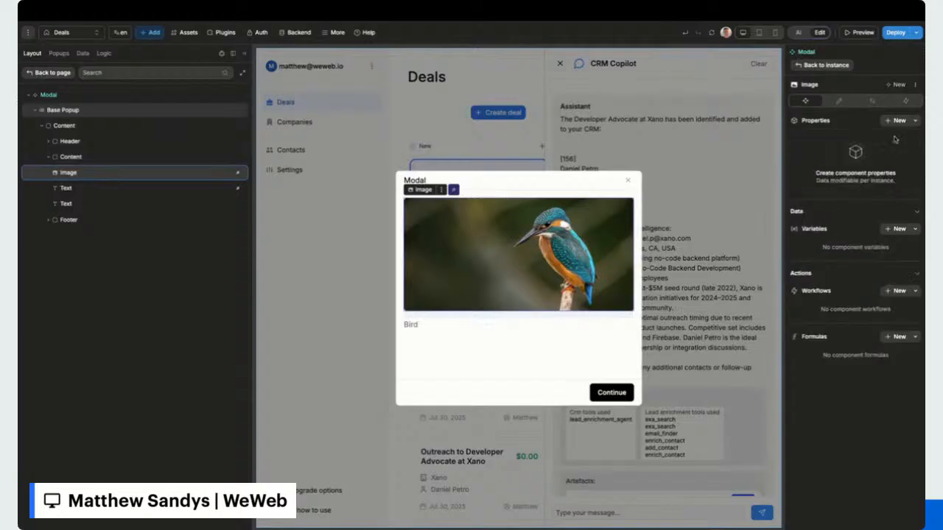
click(899, 120)
text(d)
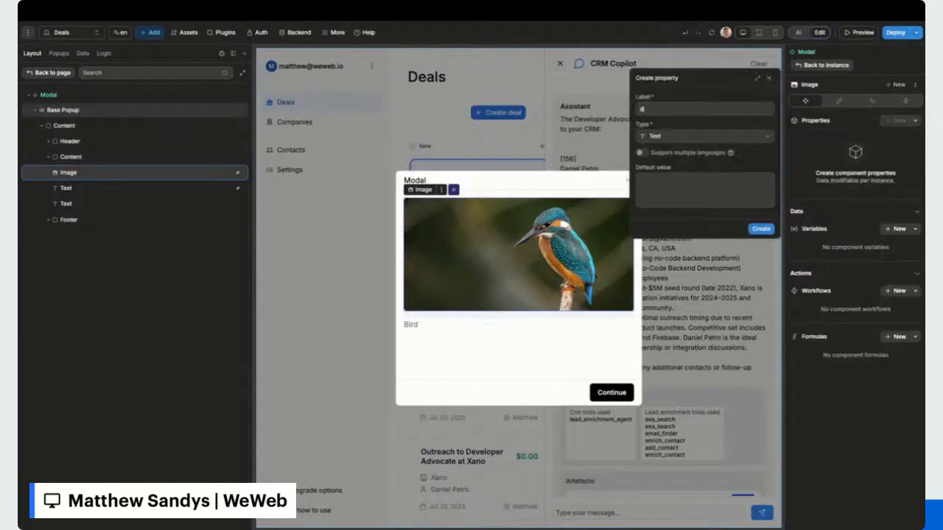
text(eal ID)
click(681, 136)
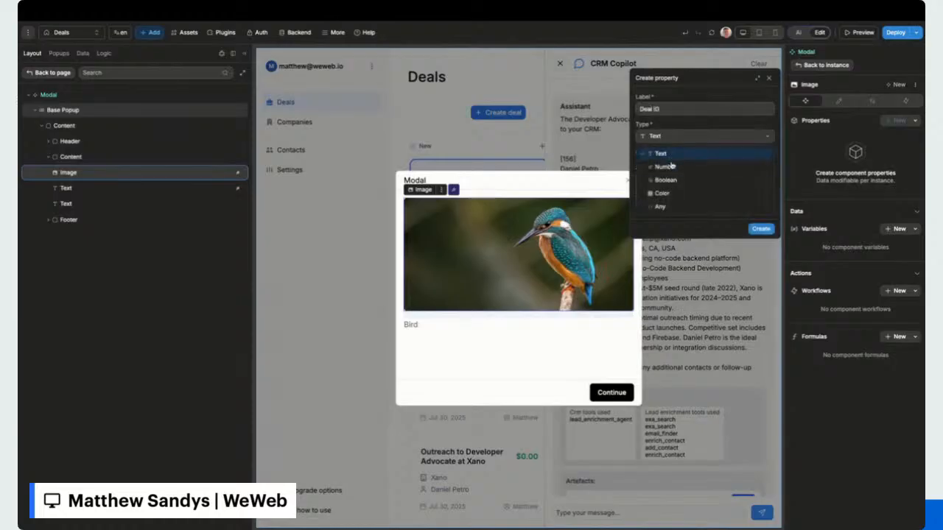
click(736, 167)
click(761, 191)
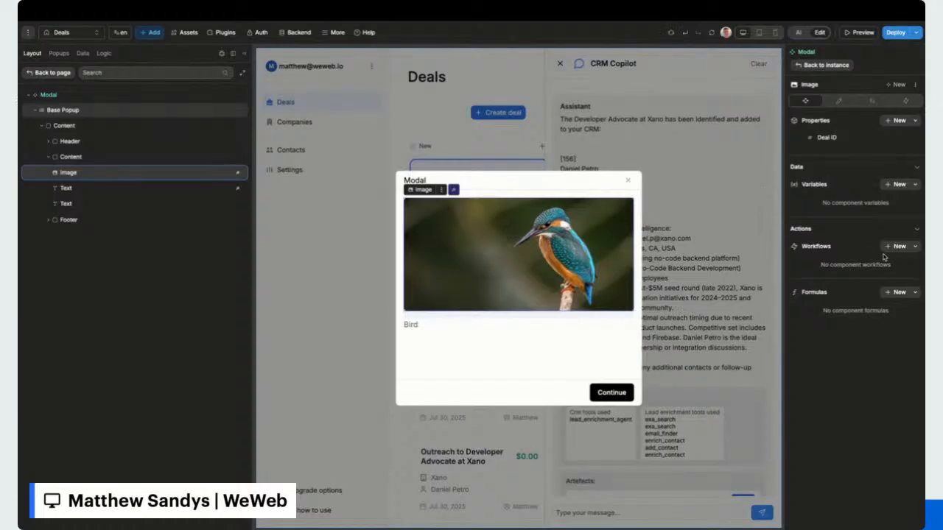
Create a modal component workflow triggered On mounted, add a Change variable value action, and close the workflow.
click(894, 253)
click(502, 106)
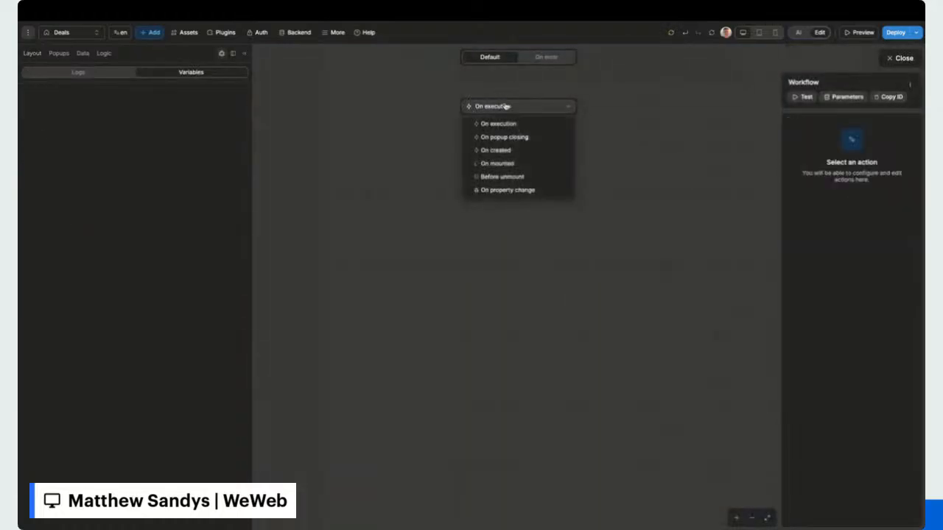
click(513, 164)
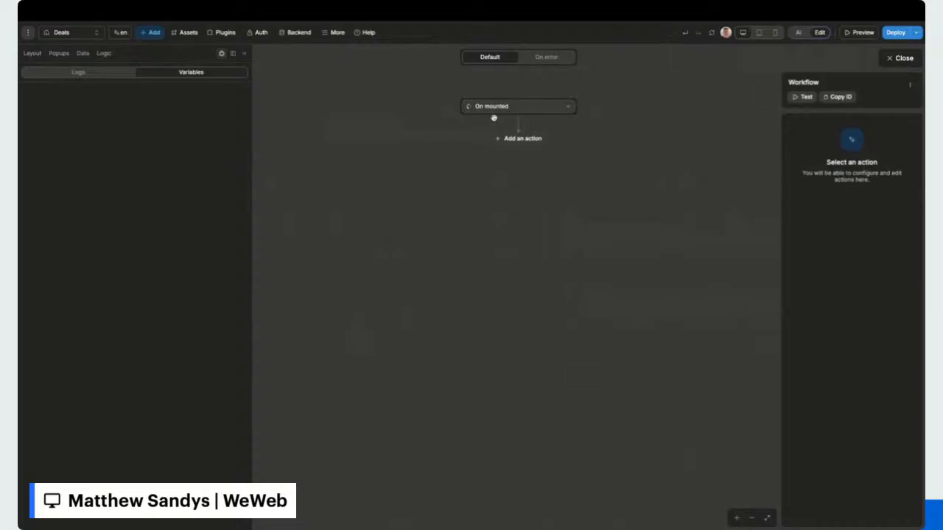
click(500, 139)
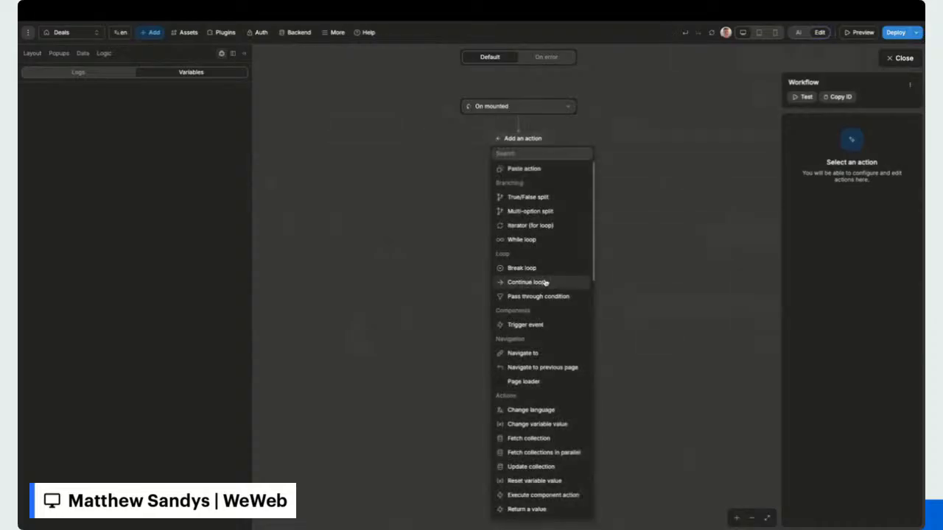
scroll(532, 238, down, 5)
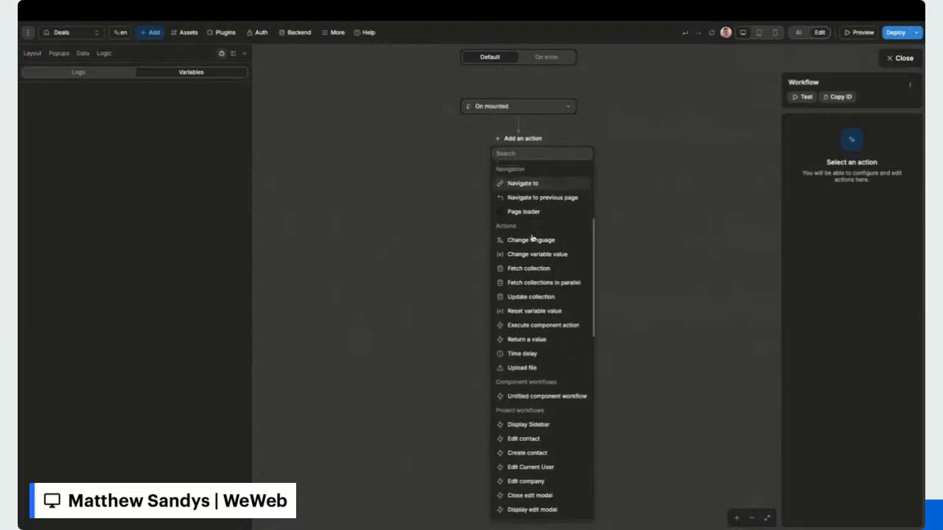
scroll(533, 240, up, 5)
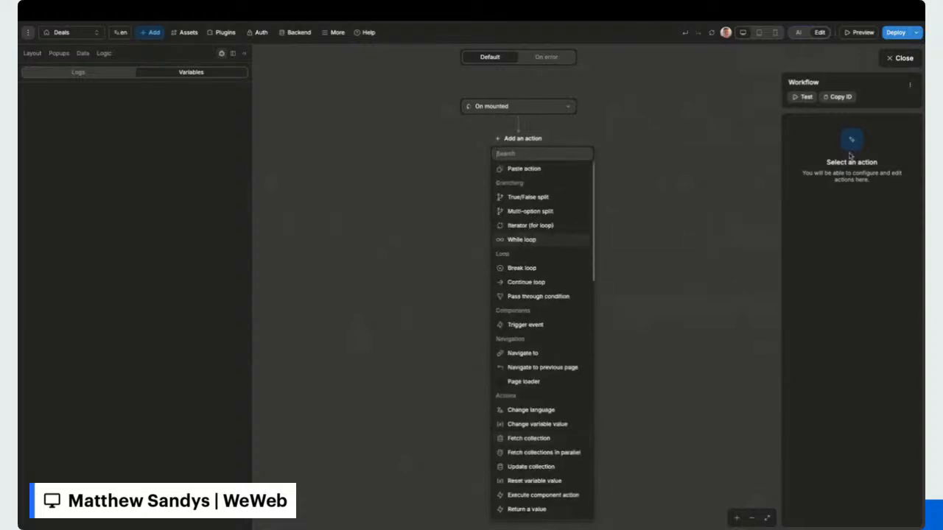
scroll(537, 279, down, 3)
click(537, 308)
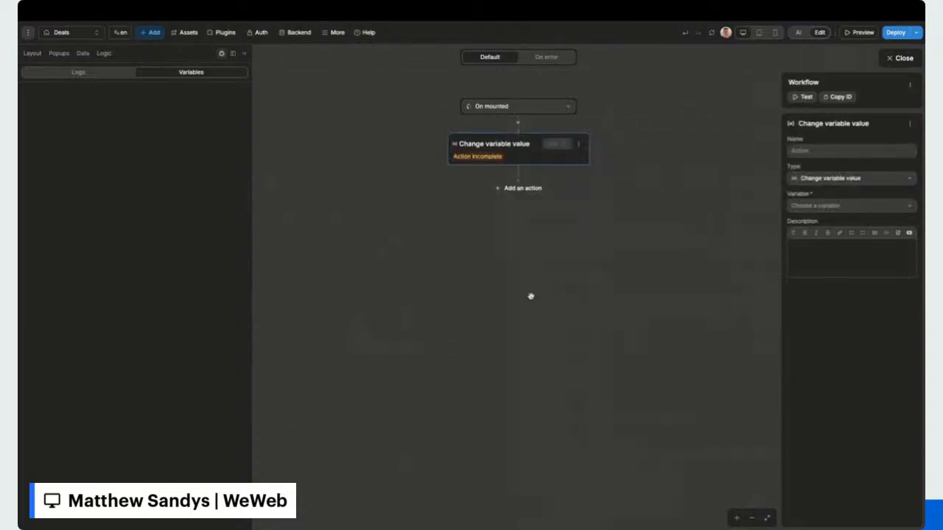
click(900, 58)
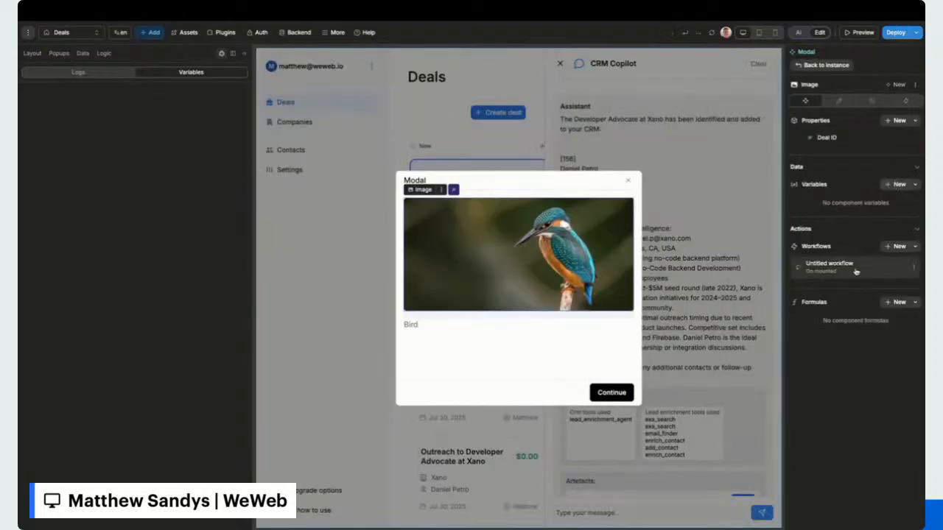
Create a modal component variable named Deal Data of type Object.
click(899, 185)
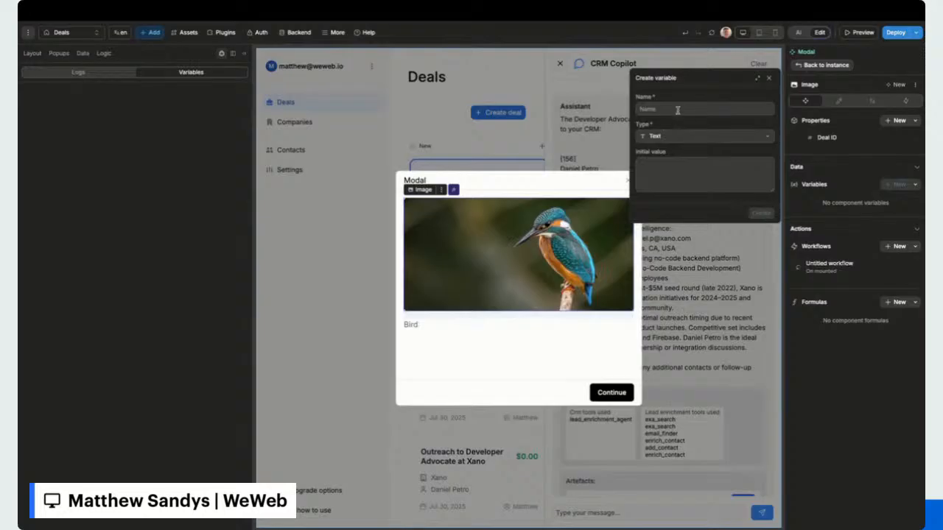
text(Deal Data)
click(675, 137)
click(667, 193)
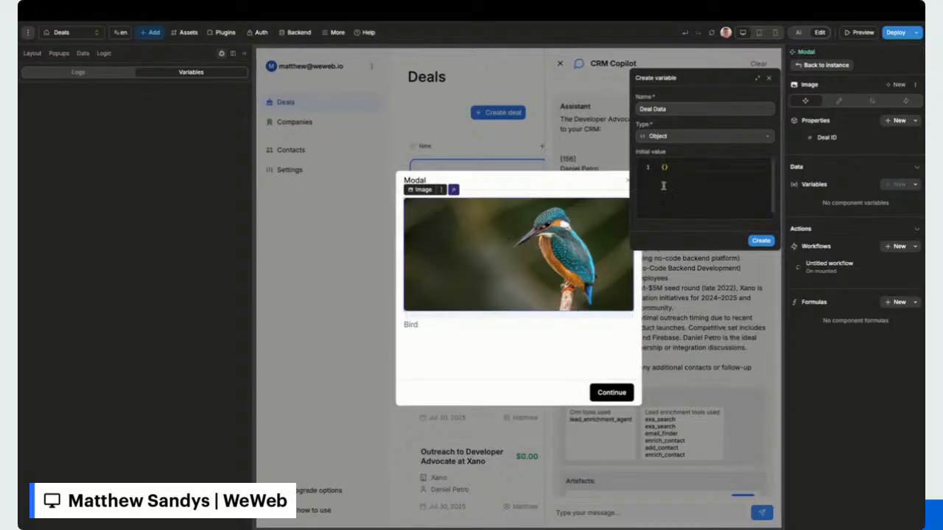
click(761, 240)
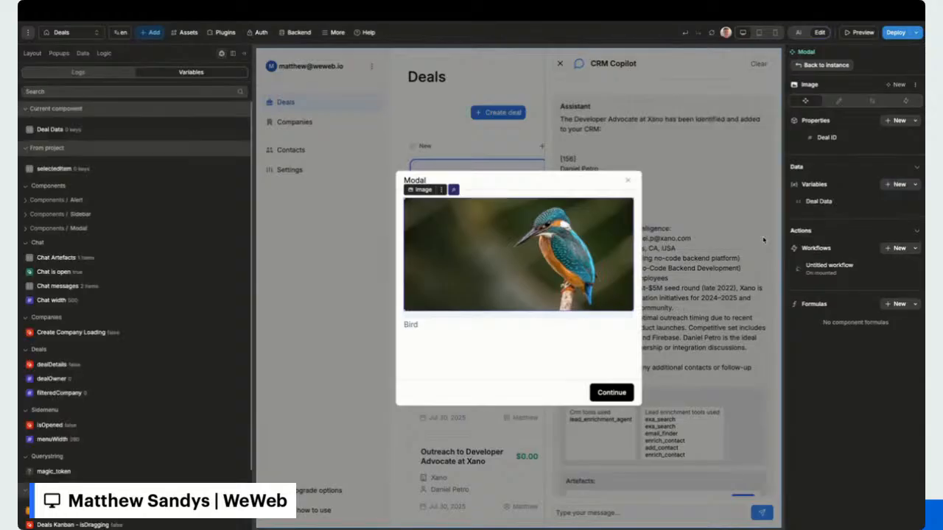
Set Deal Data as the variable changed by the On mounted workflow's Change variable value action.
click(821, 267)
click(512, 165)
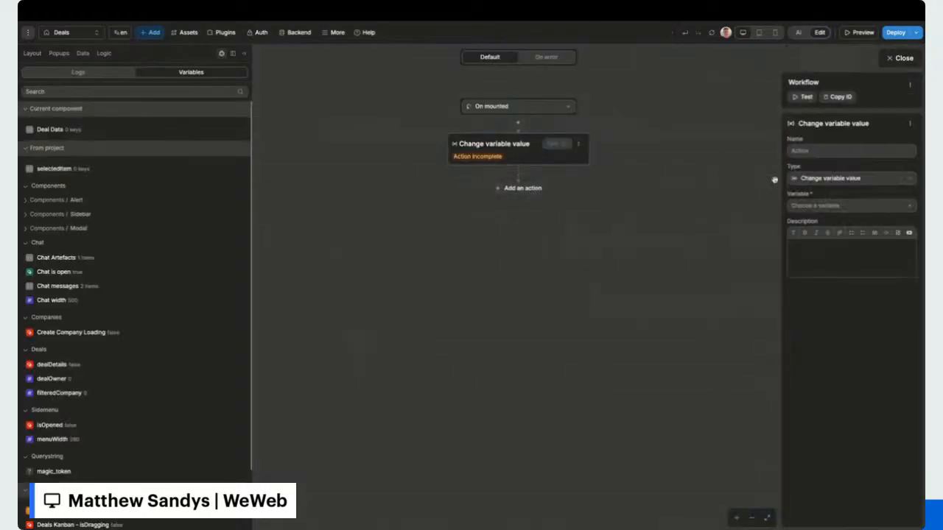
click(797, 207)
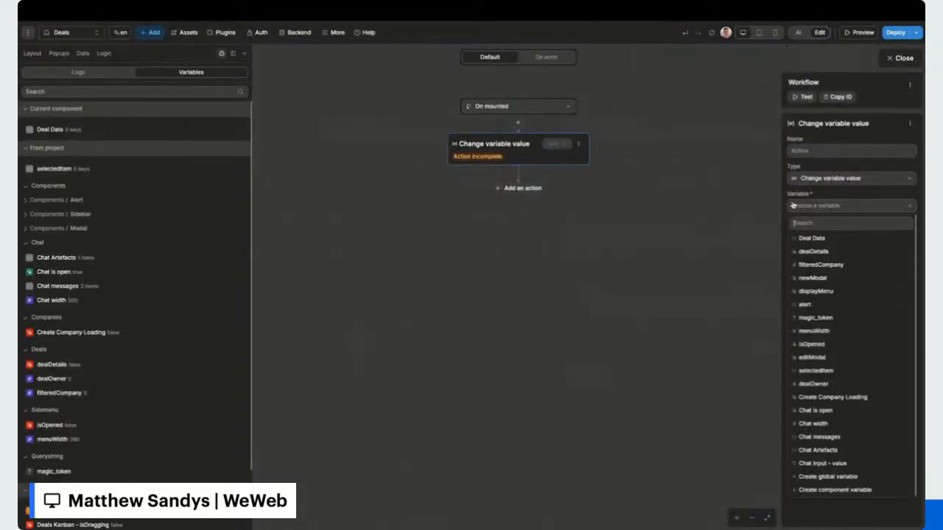
click(814, 239)
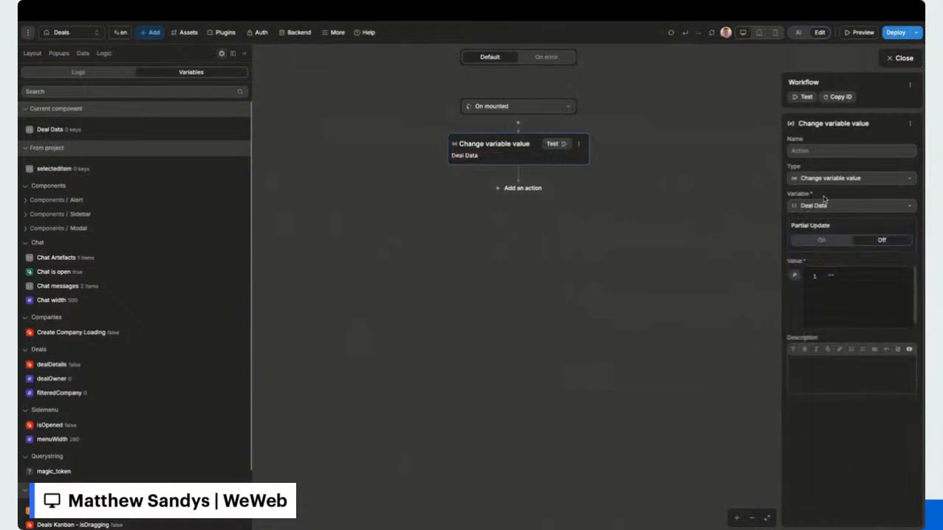
Bind the action's value to a filterByKey formula with the deals collection's data as its first argument.
click(795, 277)
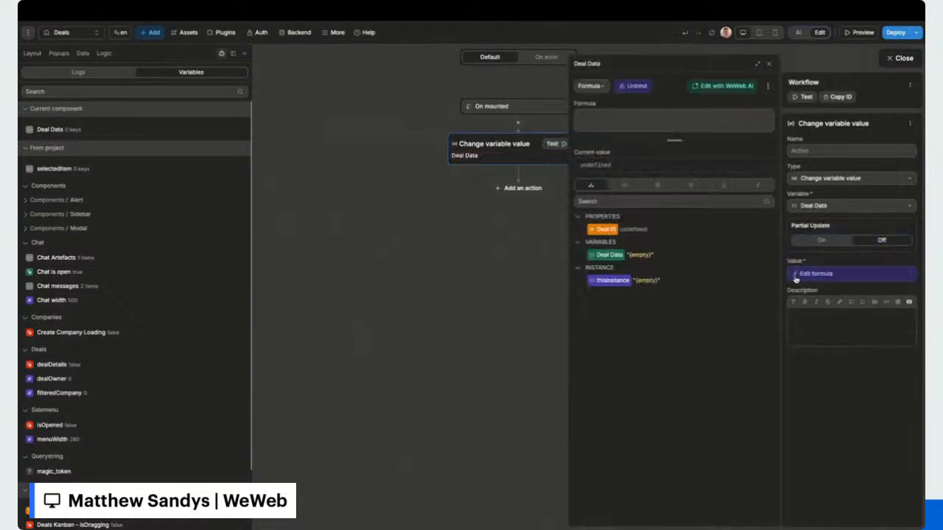
click(754, 187)
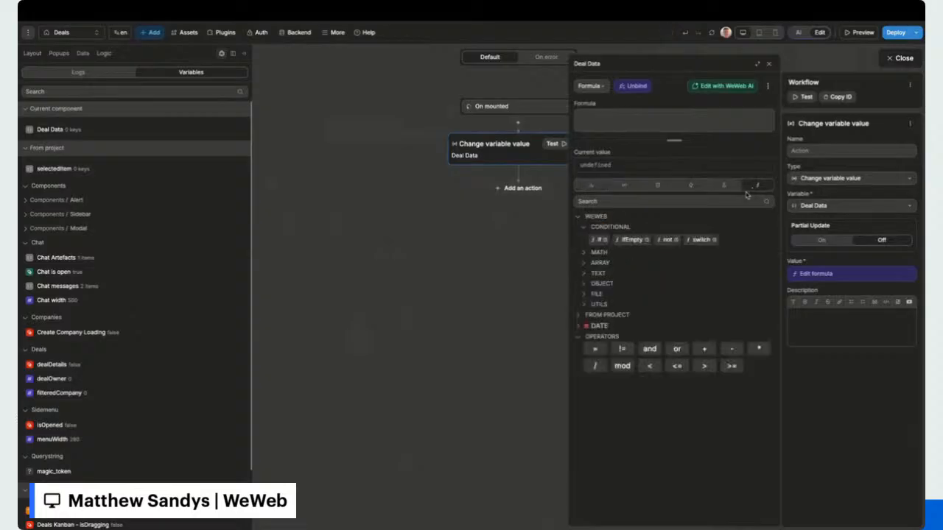
click(590, 263)
click(652, 291)
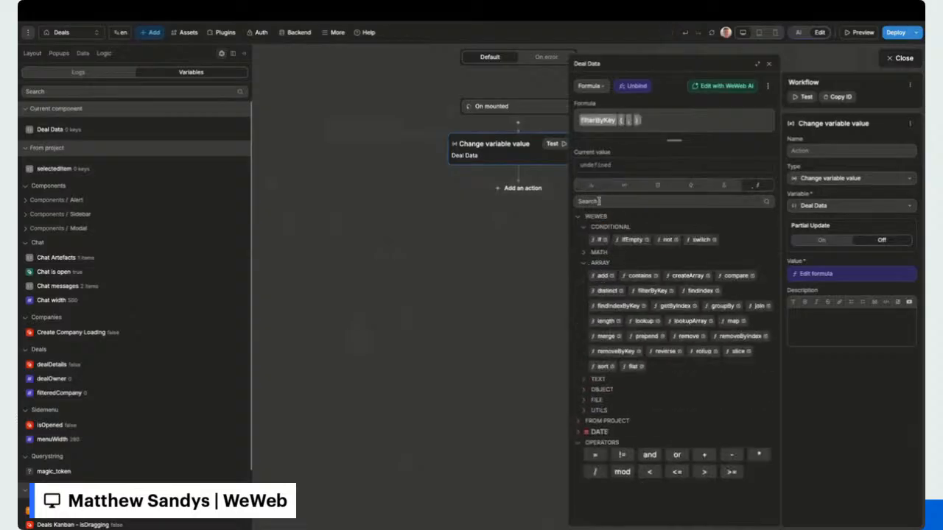
click(591, 185)
click(658, 185)
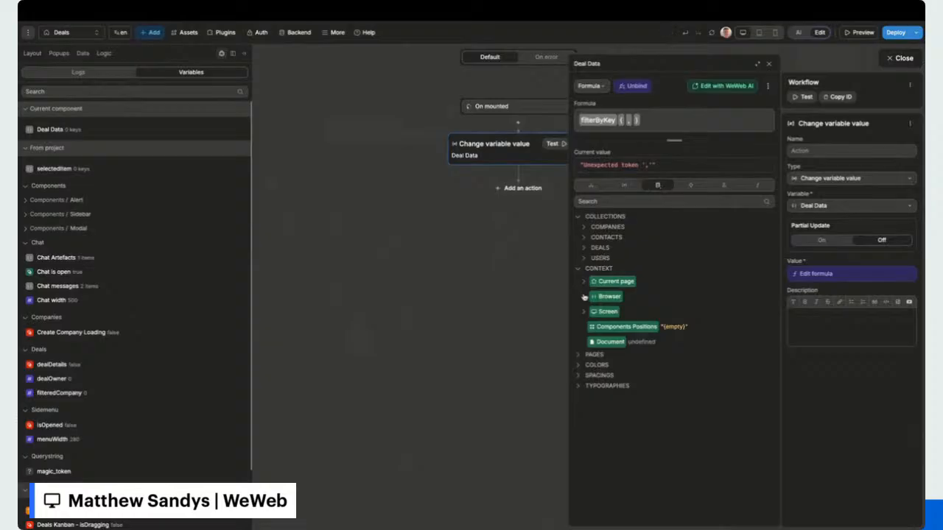
click(587, 251)
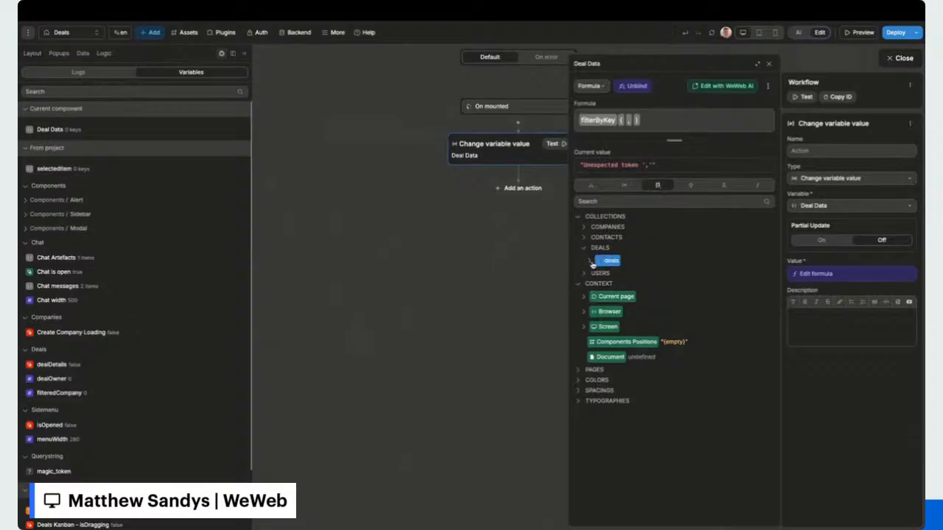
click(591, 263)
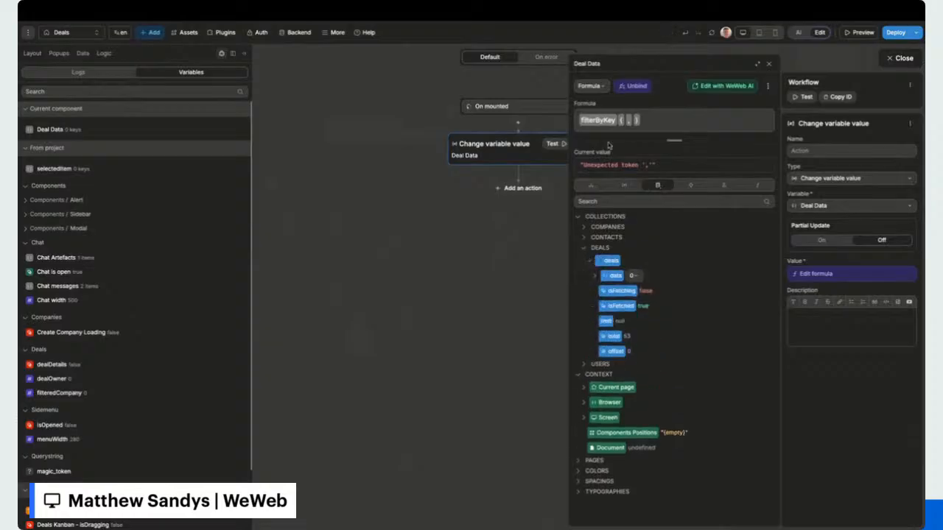
click(616, 276)
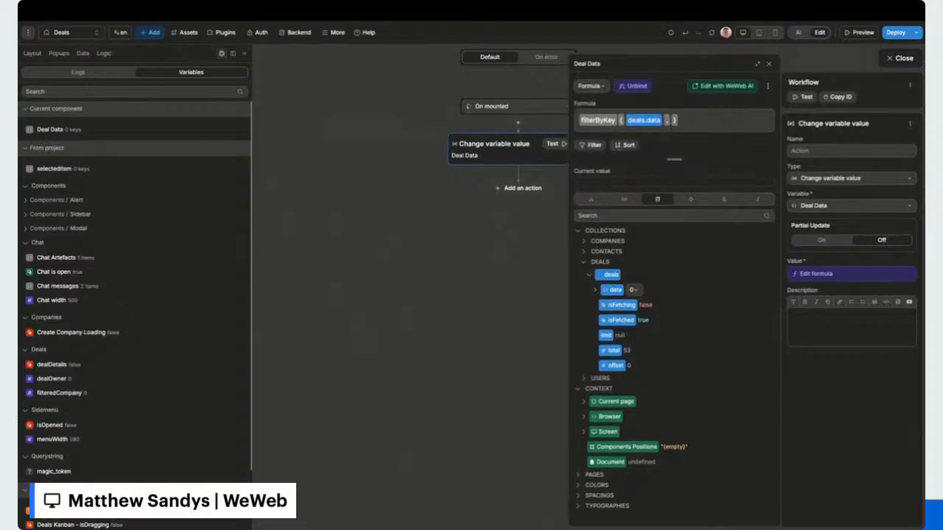
Complete the filterByKey formula with the key 'id' and the Deal ID property, and close the workflow.
text('id' )
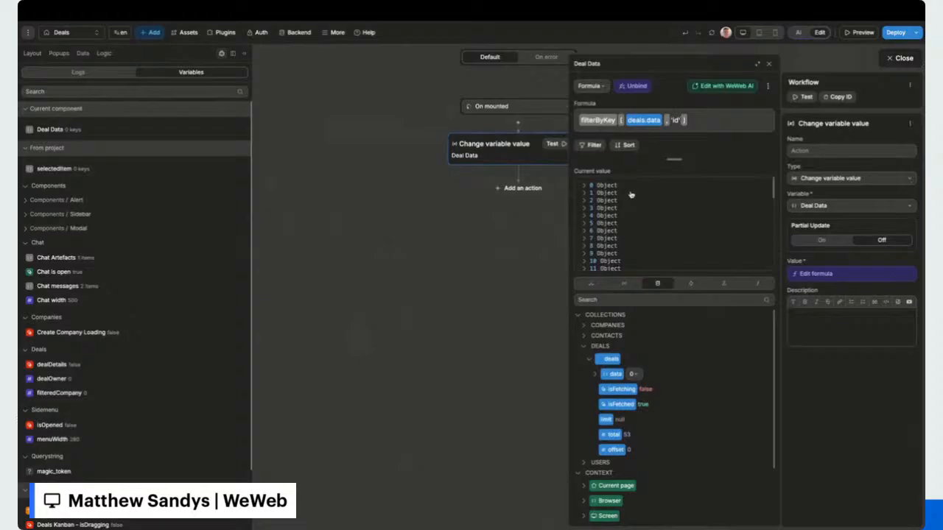
text(,)
click(599, 287)
click(603, 329)
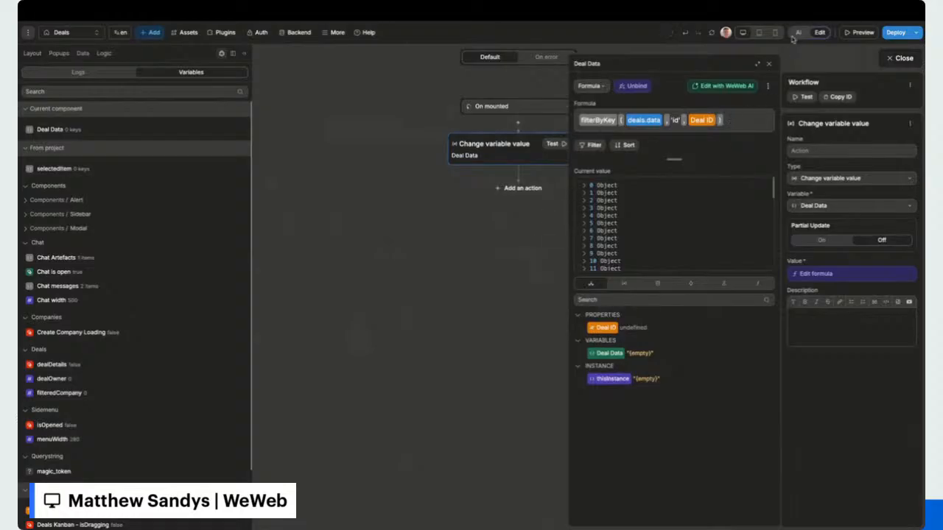
click(771, 65)
click(901, 58)
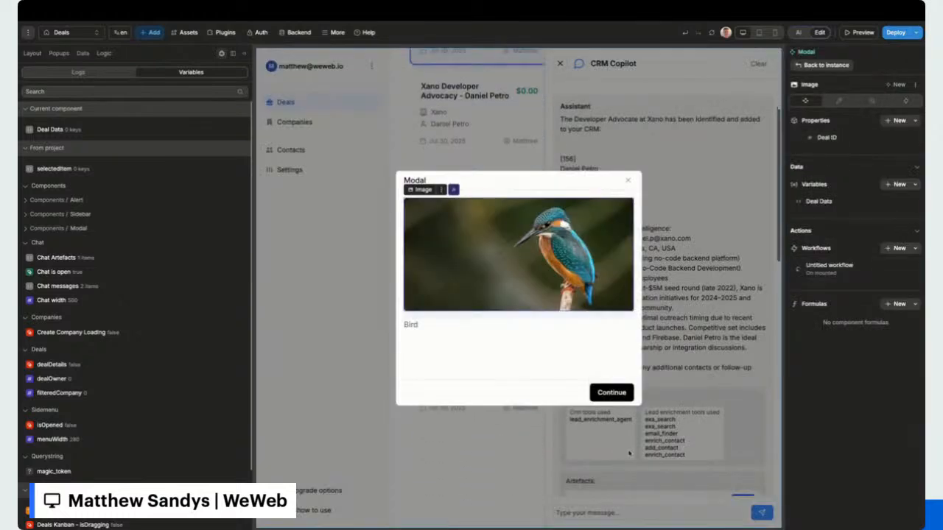
Preview the Deals page to check the ID listed in the chat artefacts, and return to the modal instance in edit mode.
click(860, 32)
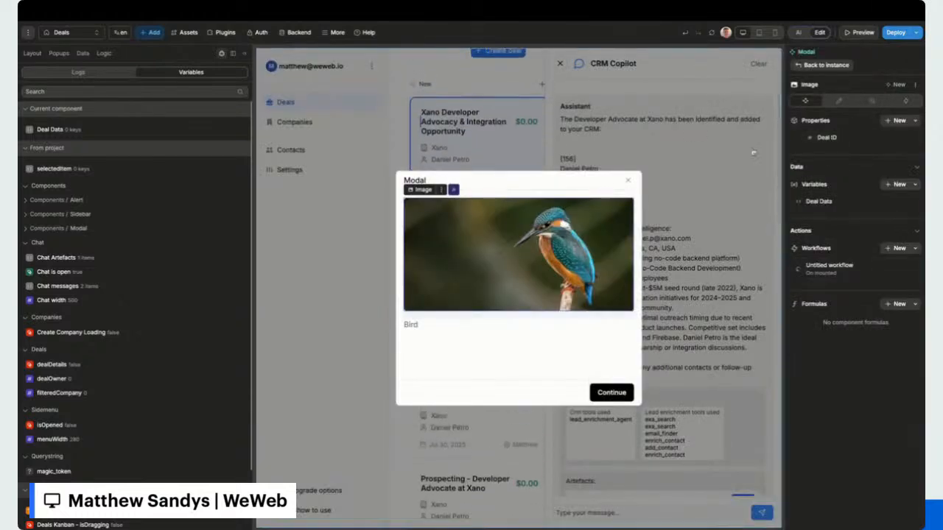
scroll(776, 308, down, 1)
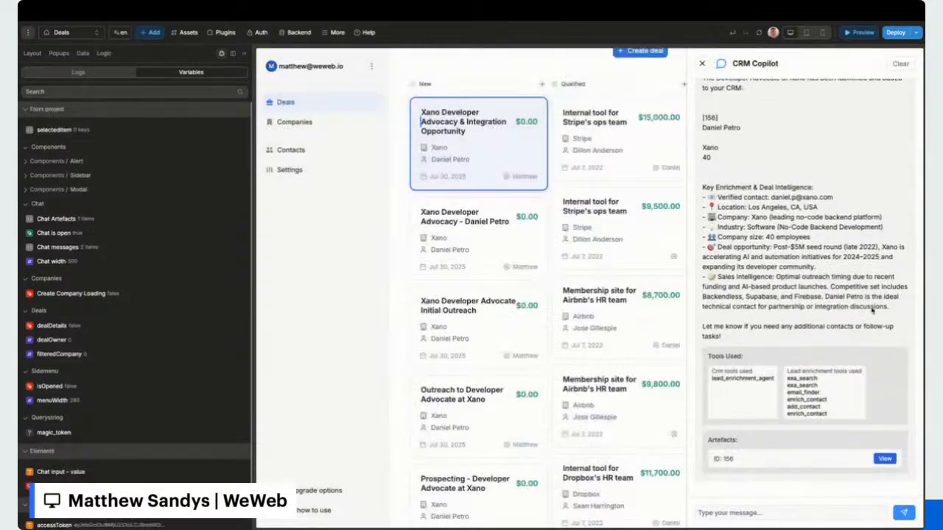
click(59, 53)
click(221, 199)
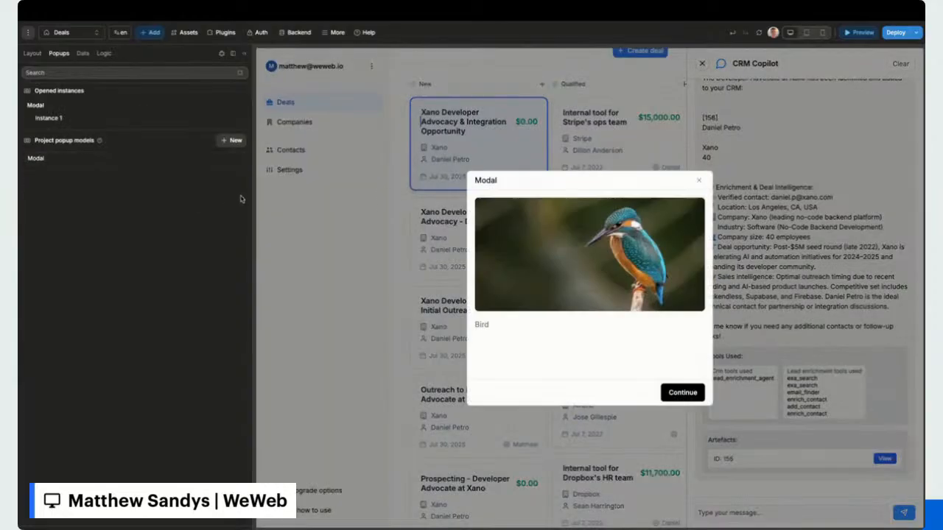
click(606, 194)
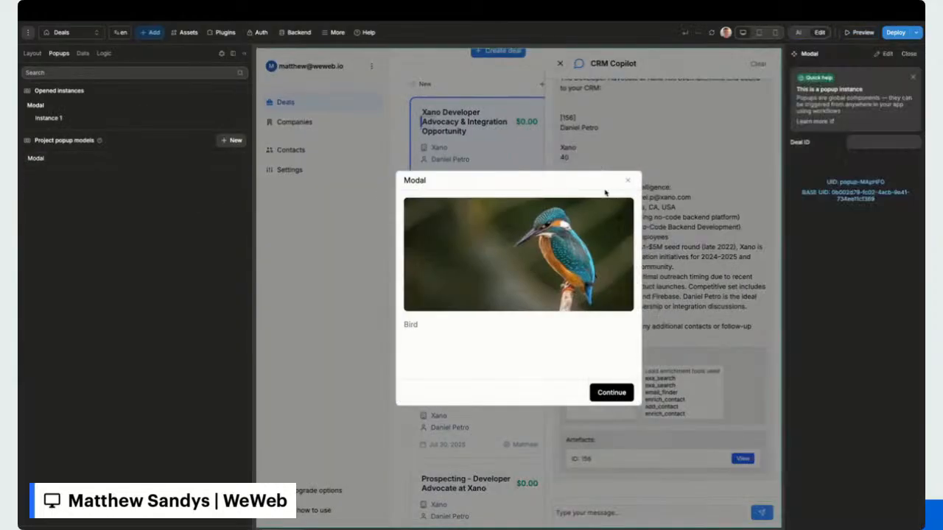
Edit the modal component and save 156 as the Deal ID property's default value.
click(885, 54)
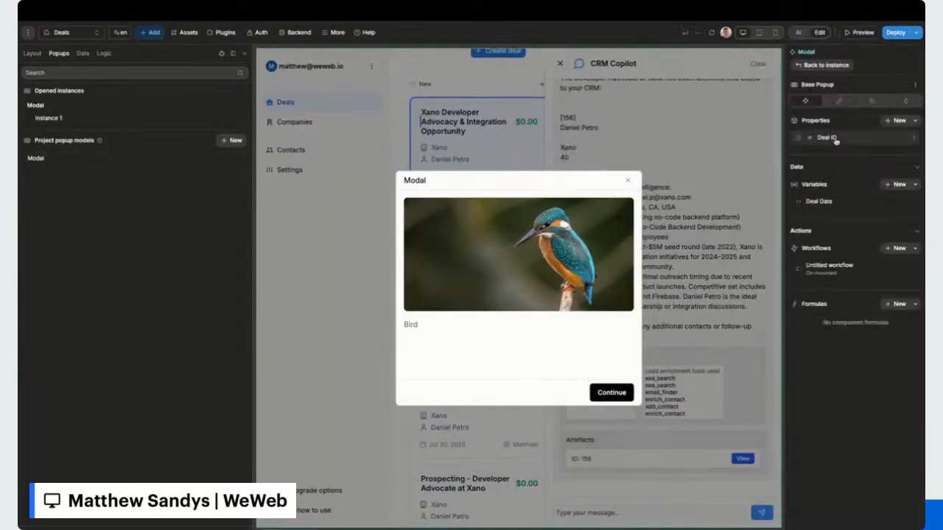
click(834, 139)
click(683, 163)
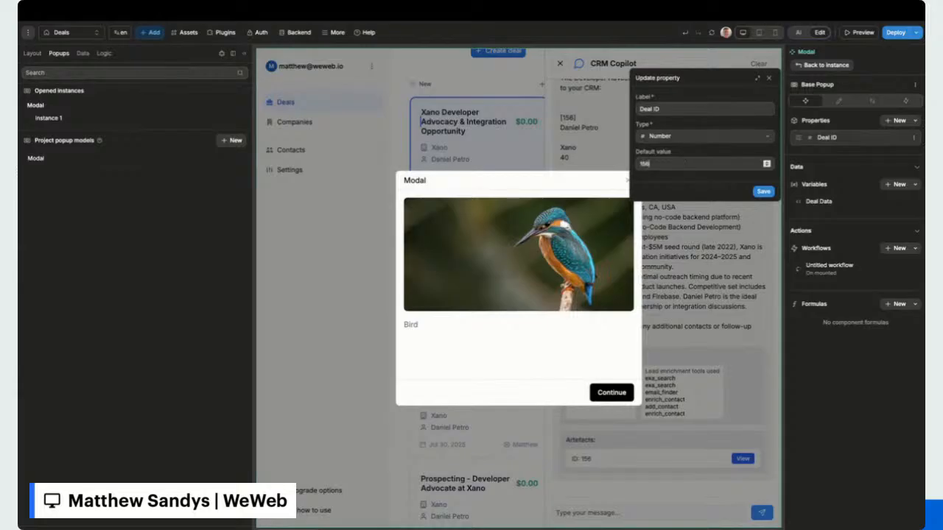
click(764, 191)
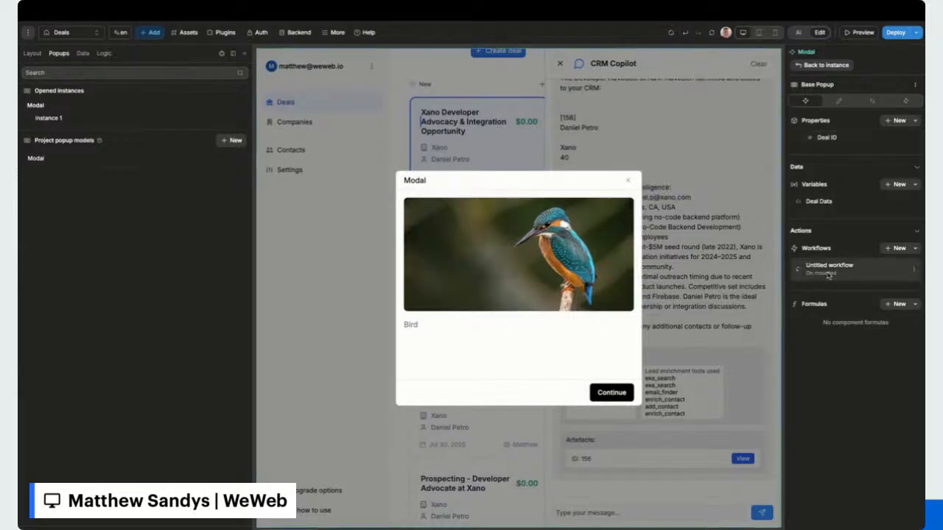
Reopen the On mounted workflow's Deal Data formula and inspect the filtered result.
click(827, 267)
click(505, 157)
click(796, 274)
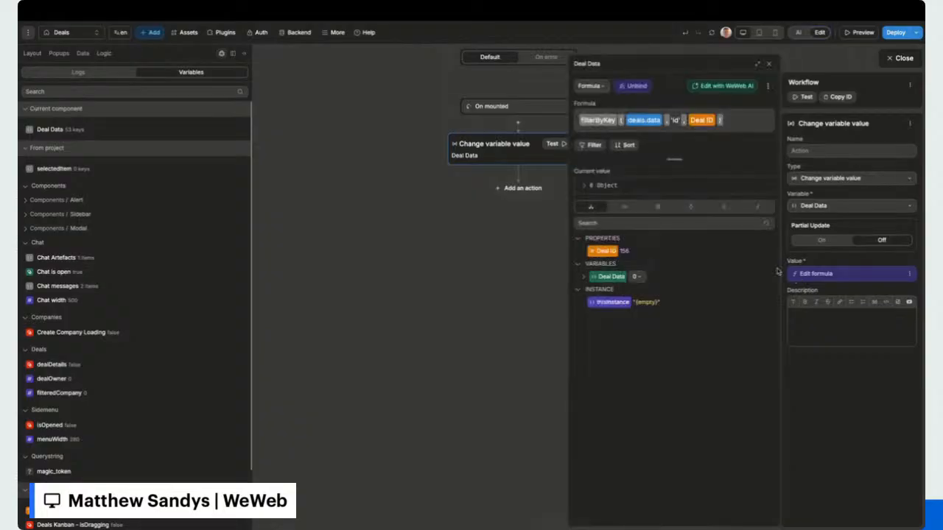
Append [0] to the Deal Data filterByKey formula to return the first matching deal, and close the workflow.
click(600, 189)
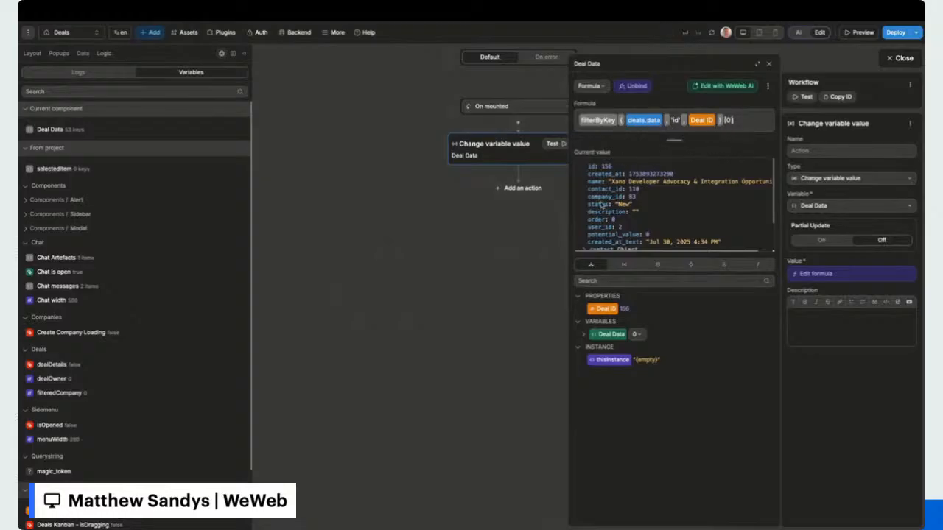
click(768, 66)
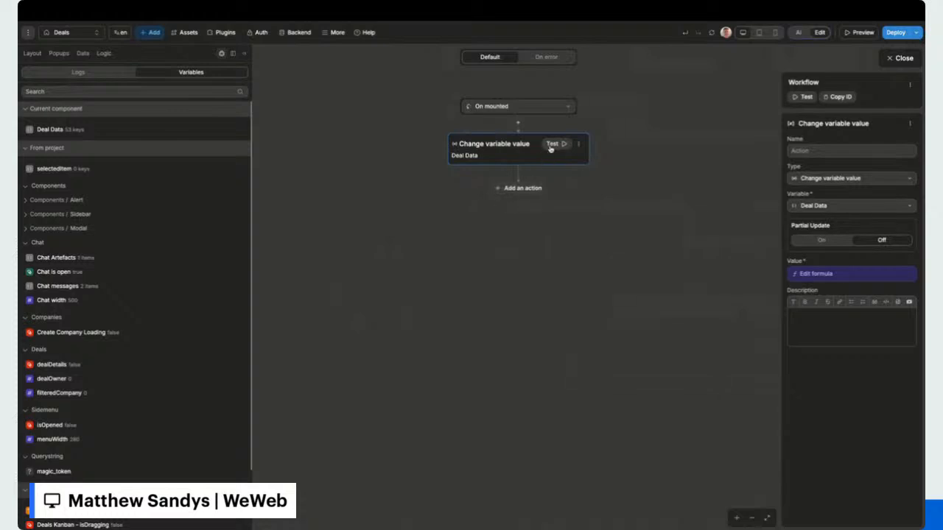
click(903, 58)
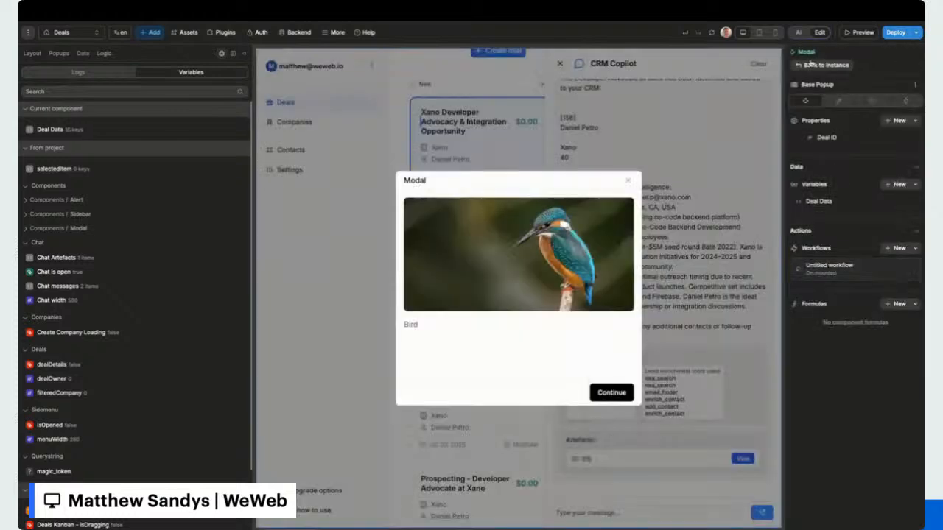
Inspect the record stored in the component's Deal Data variable.
click(66, 135)
scroll(88, 181, down, 5)
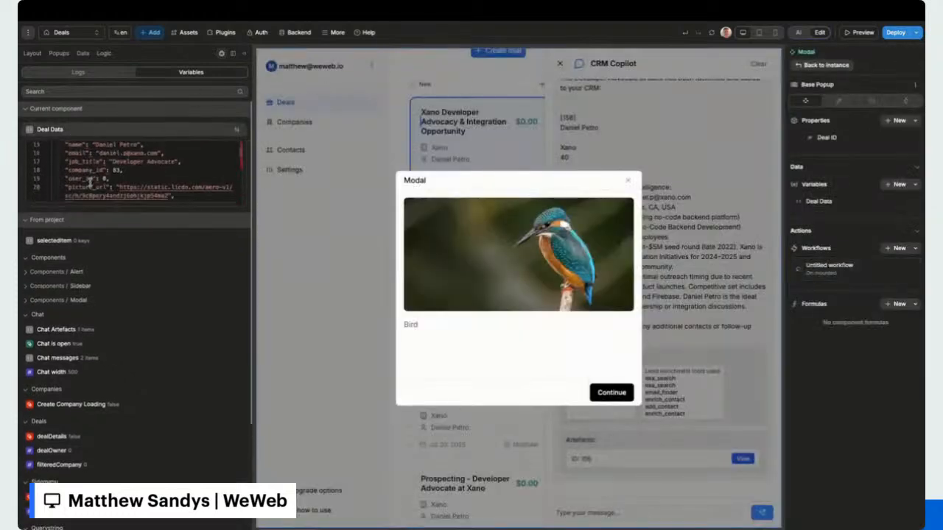
scroll(91, 183, up, 5)
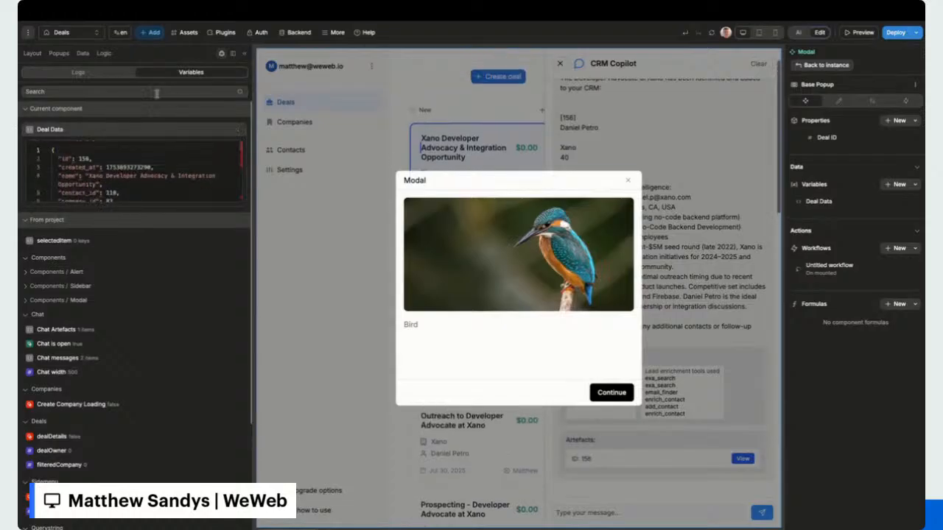
Delete the Header, inner Content and Footer elements from the modal's main Content container.
click(33, 53)
click(32, 111)
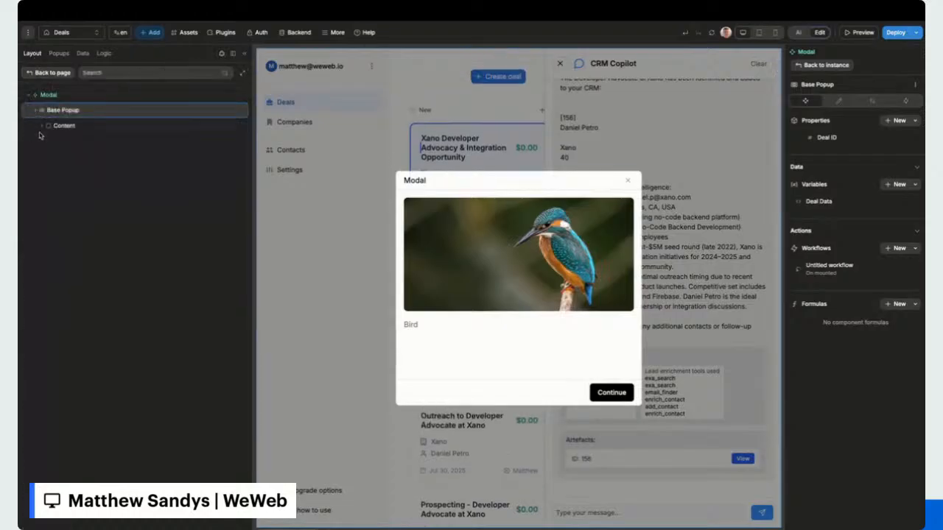
click(42, 126)
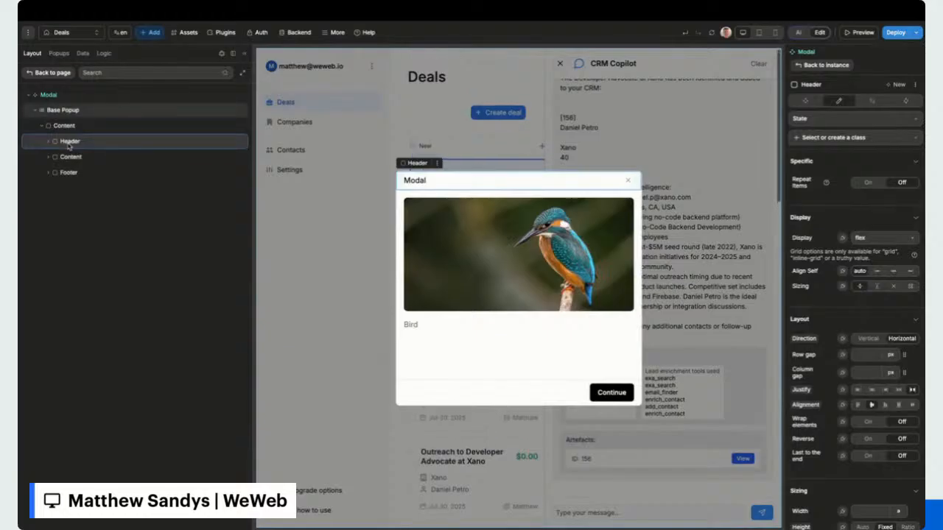
key(Delete)
key(Delete)
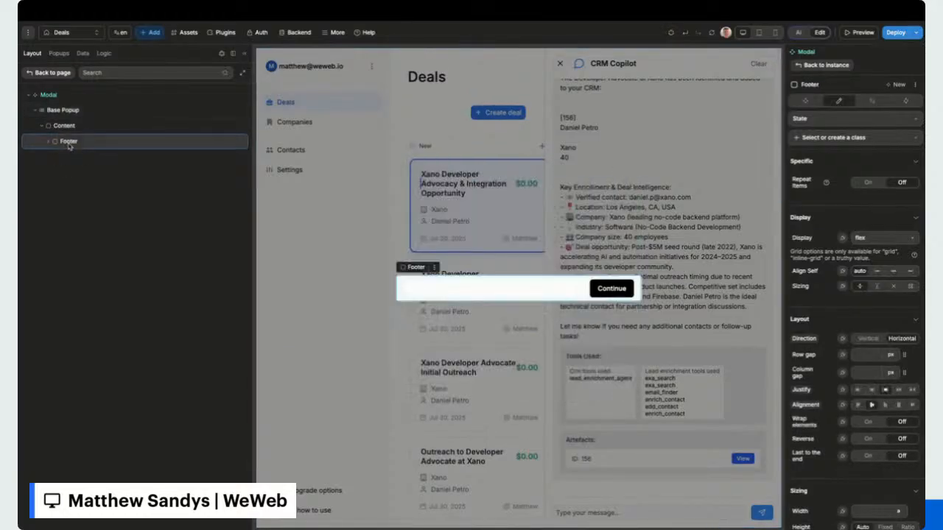
key(Delete)
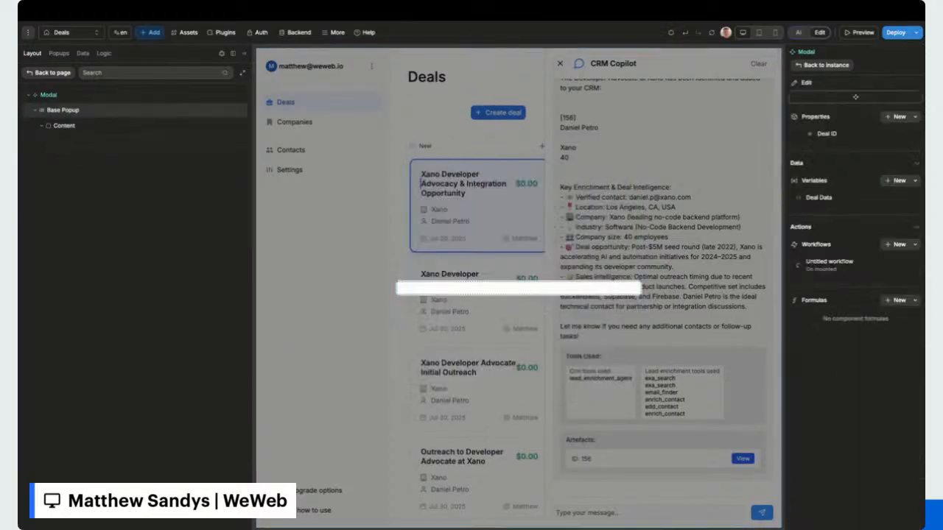
Start a new WeWeb AI chat with the modal's empty Content container and the Deal Data variable as context.
click(123, 125)
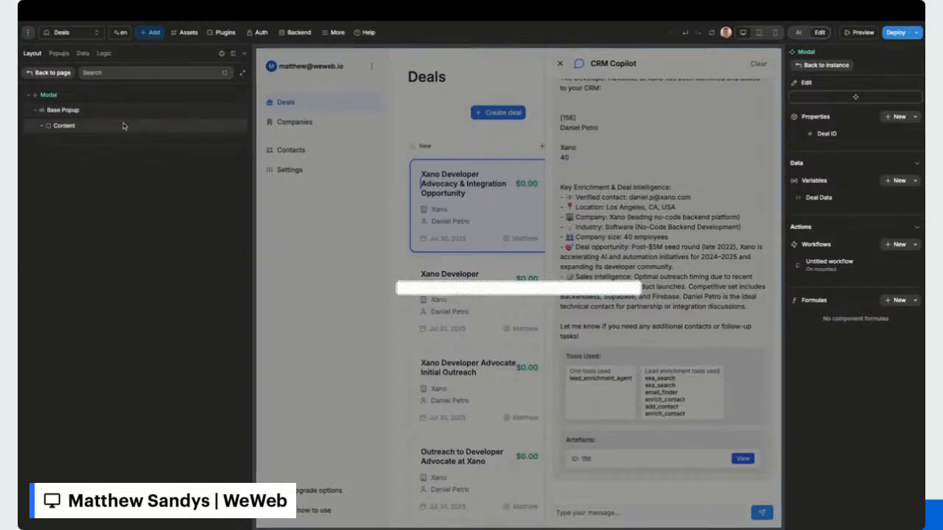
click(799, 33)
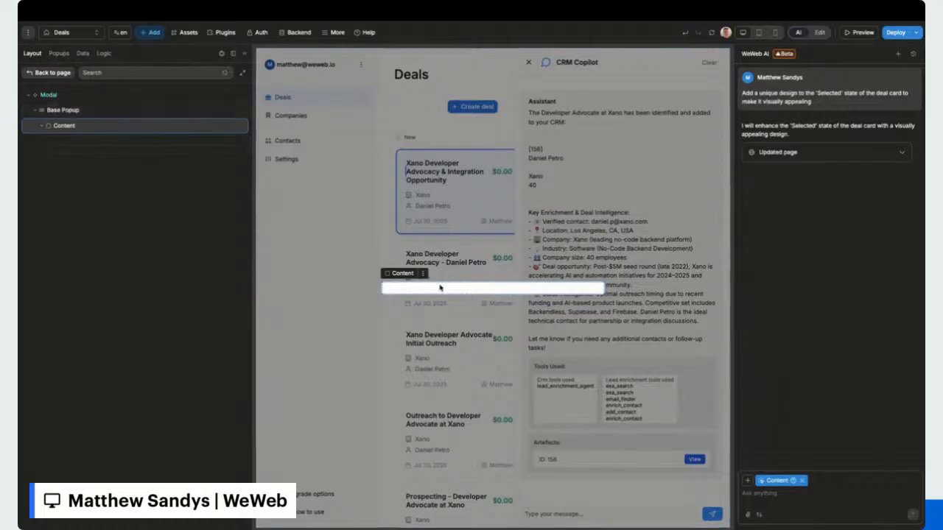
click(893, 54)
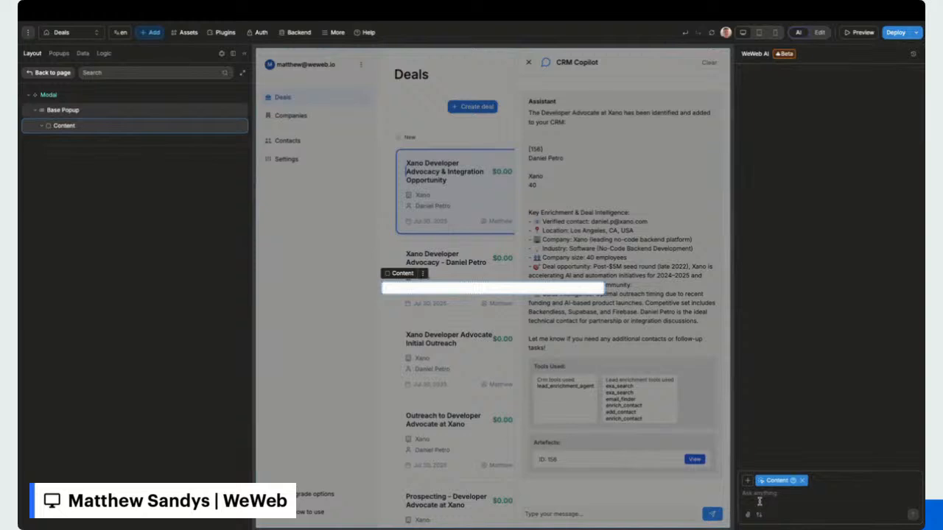
click(747, 481)
click(774, 395)
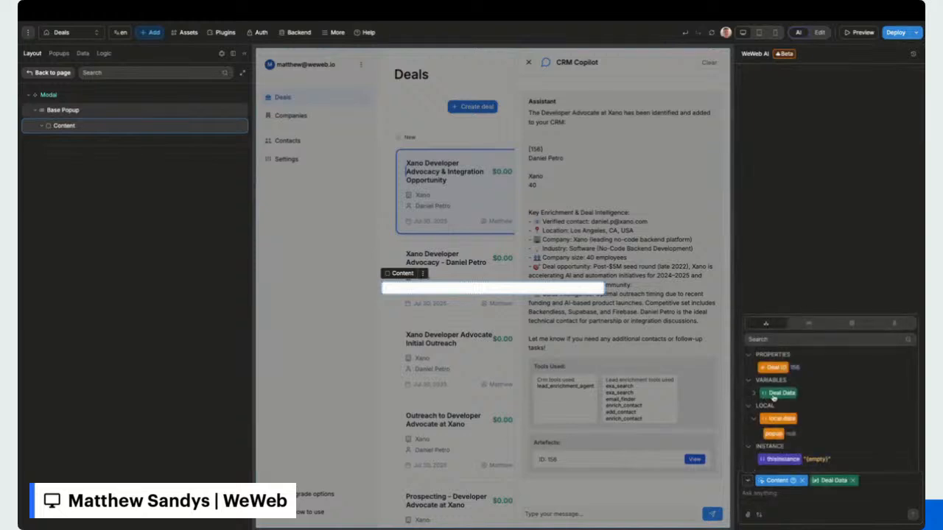
click(747, 481)
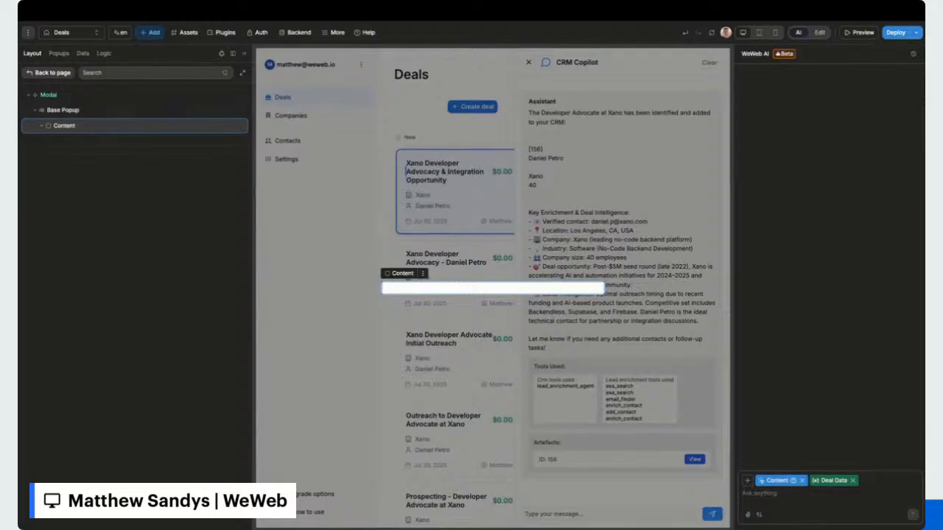
Send the AI prompt "In this Content div, I want to show a detailed view of the information in the Deal Data variable".
click(778, 495)
text(In this Content div, I want to show a detailed view of the information in the deal data variable)
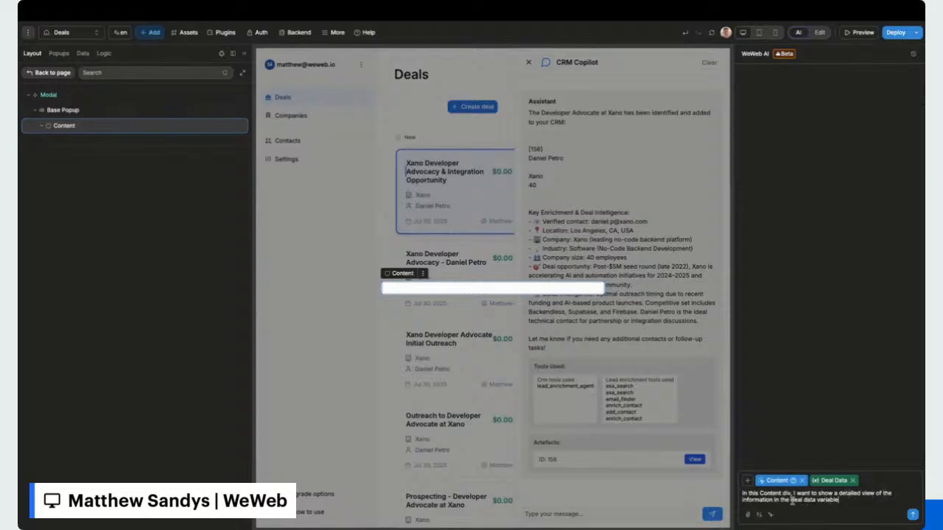
double_click(796, 500)
text(Deal)
double_click(808, 500)
text(Data)
key(Return)
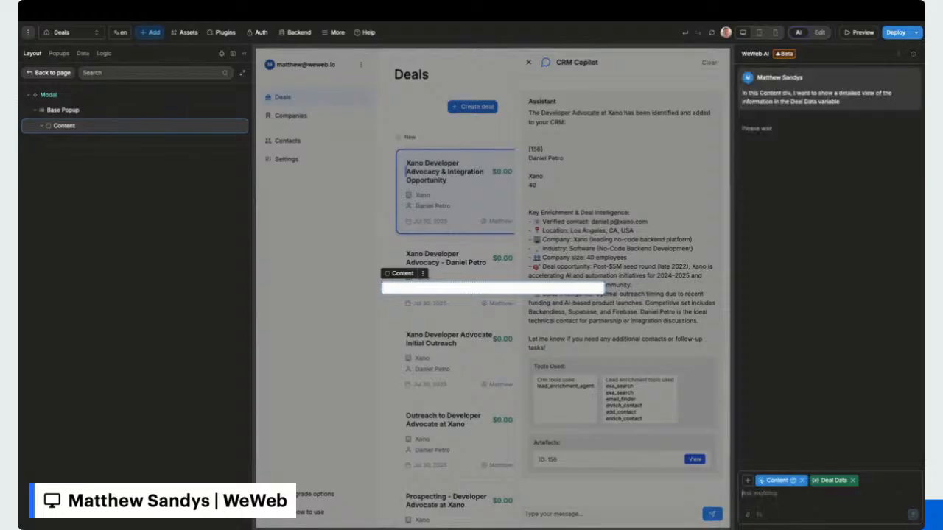
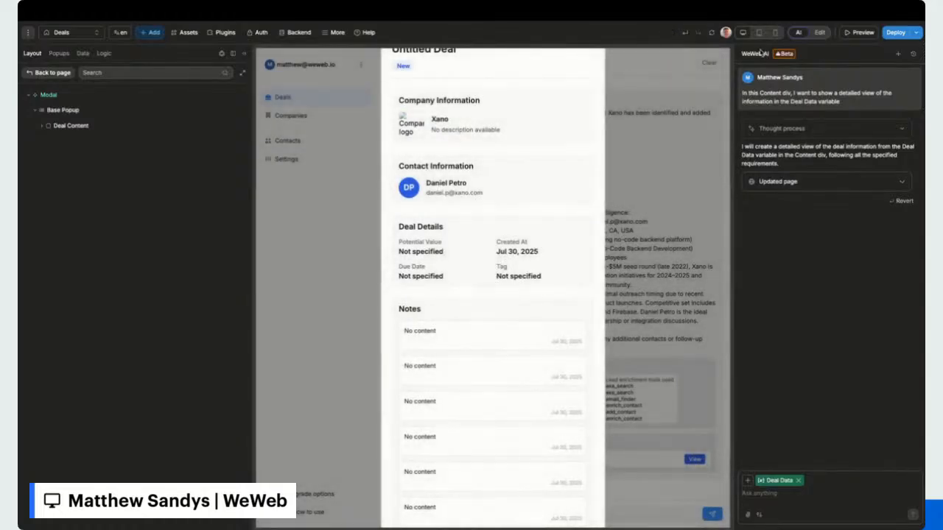
Return to manual editing and set the Deal Content container's maximum height to 80 vh, keeping its height on Auto.
click(815, 33)
click(407, 131)
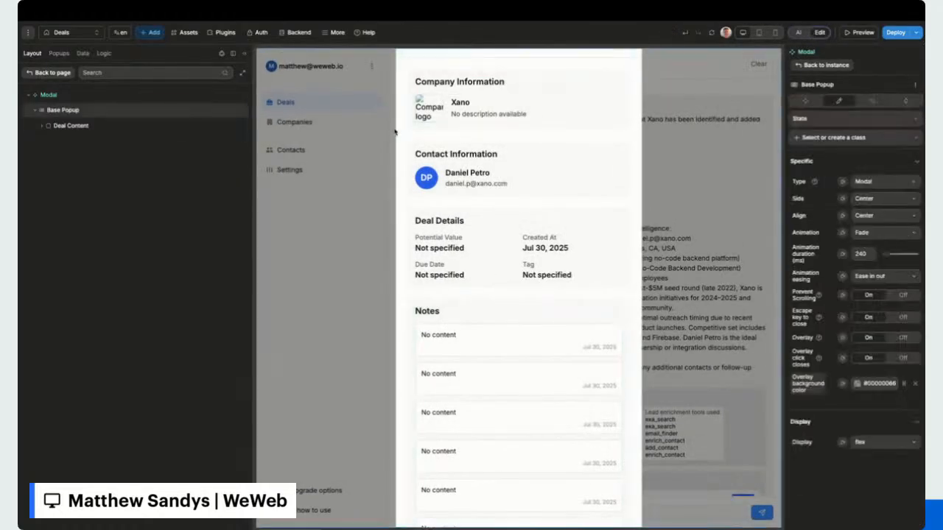
click(405, 133)
scroll(876, 294, down, 2)
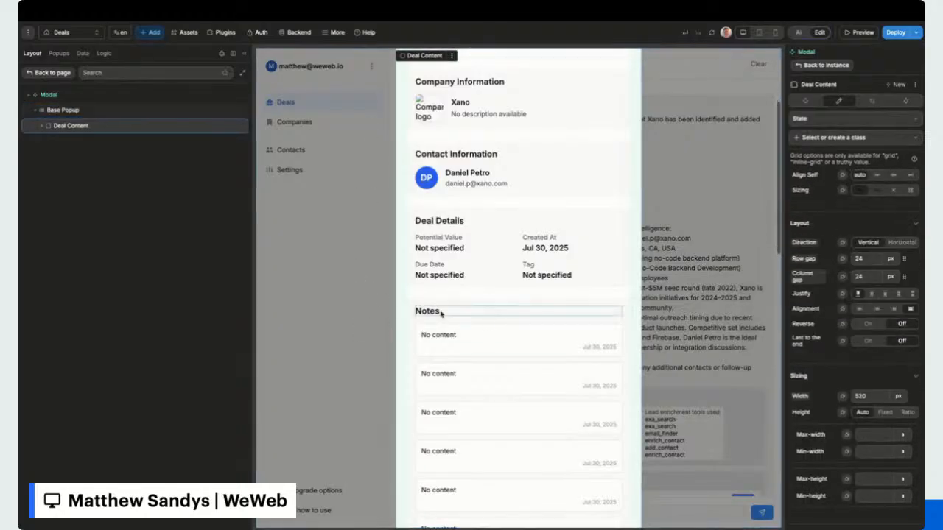
click(883, 414)
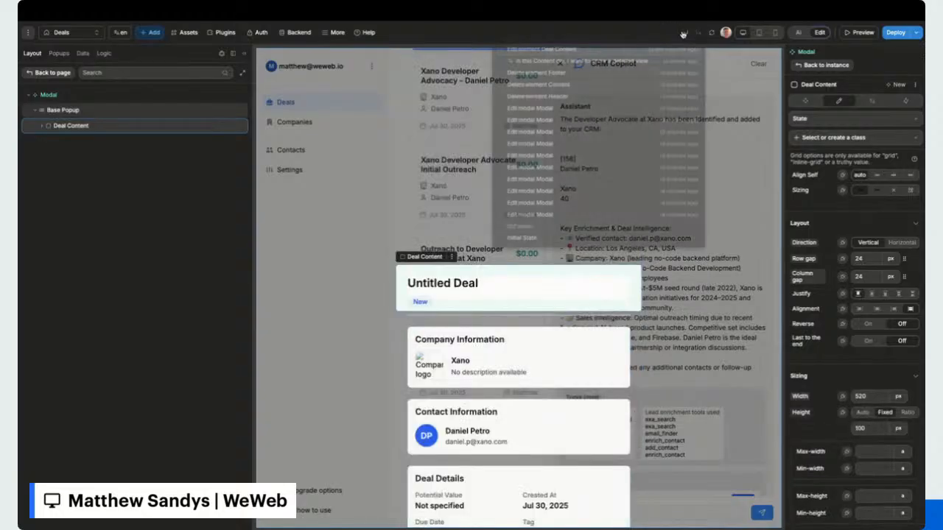
click(863, 414)
scroll(893, 355, down, 1)
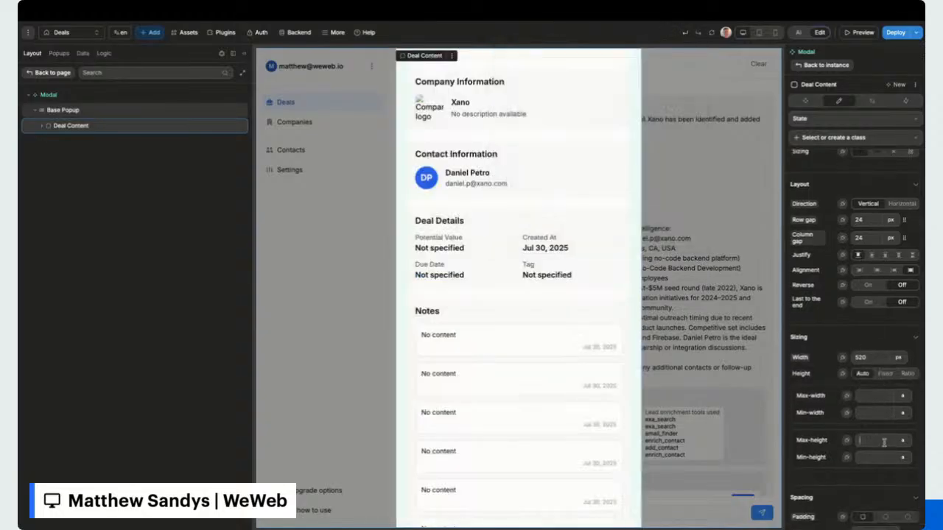
click(883, 442)
text(80)
click(902, 441)
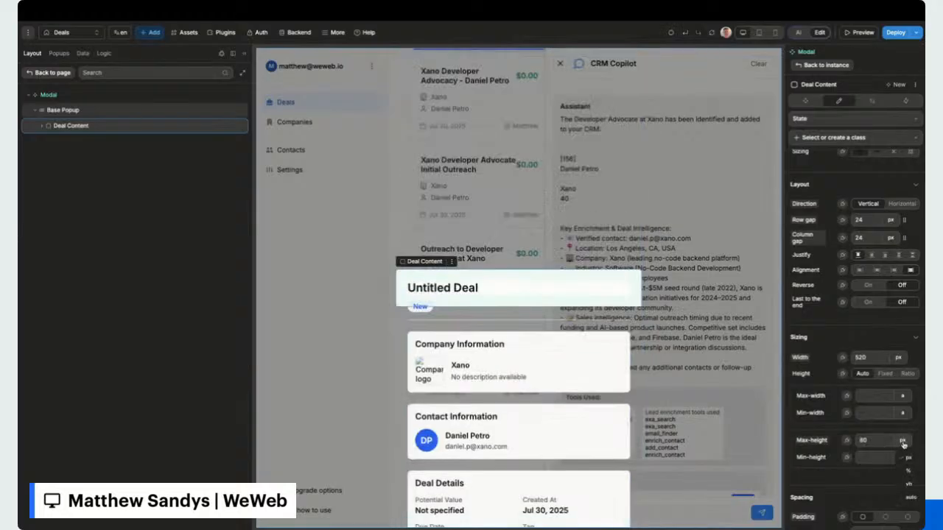
click(909, 483)
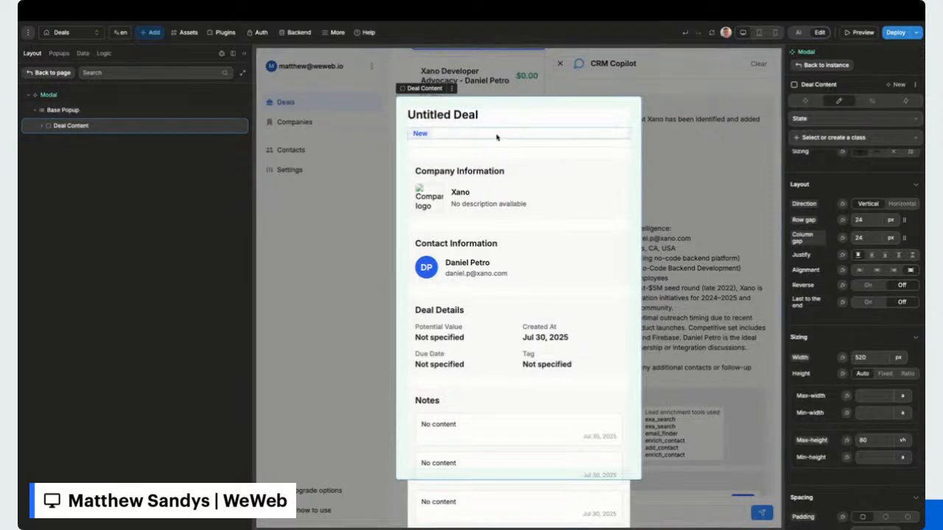
Set the Deal Content container's overflow to Auto.
scroll(847, 317, down, 10)
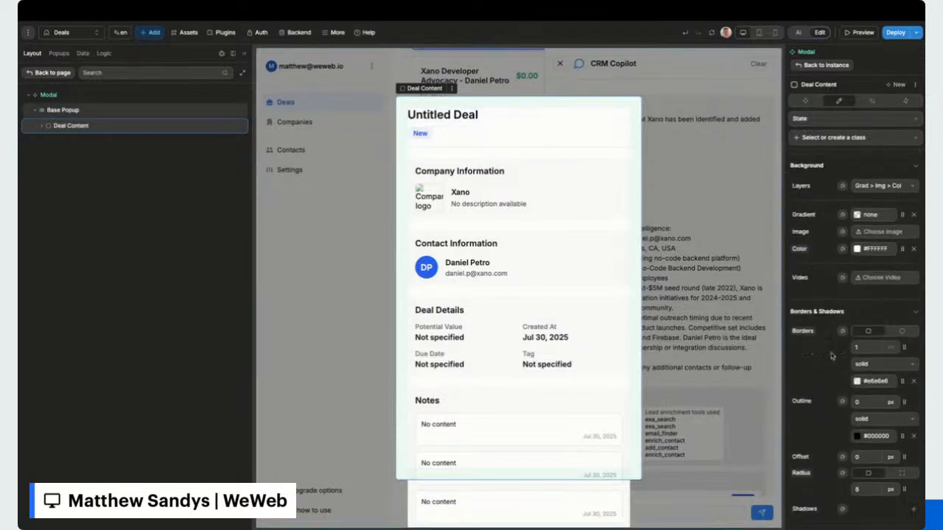
scroll(861, 295, down, 8)
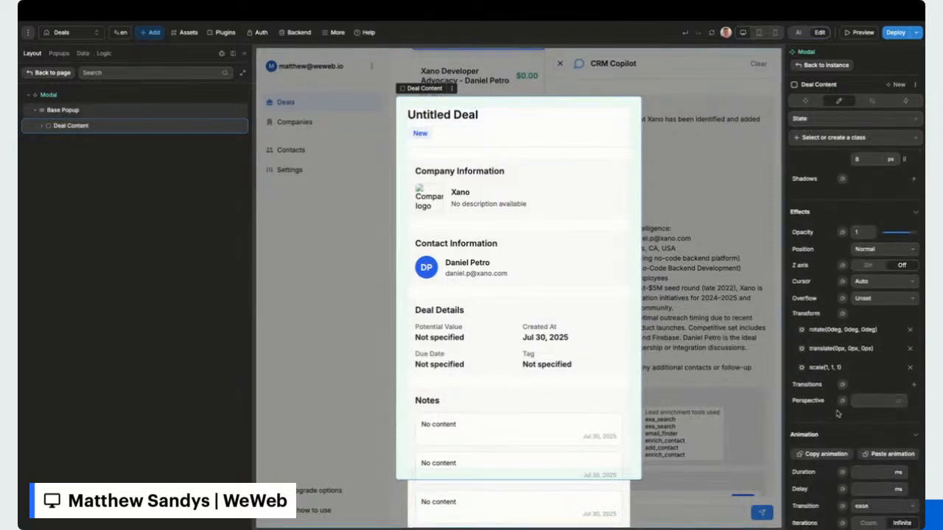
click(861, 295)
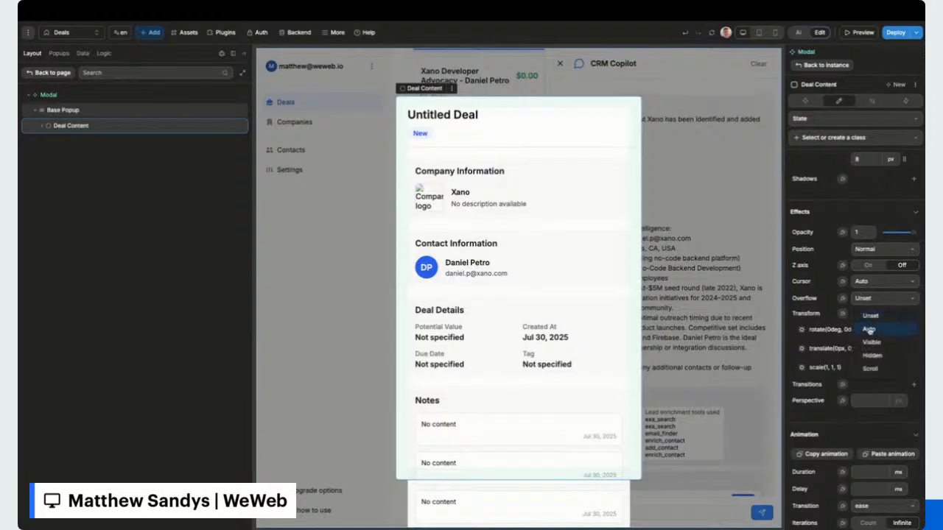
click(873, 328)
Preview the modal to check that its deal details scroll, and return to edit mode.
click(859, 32)
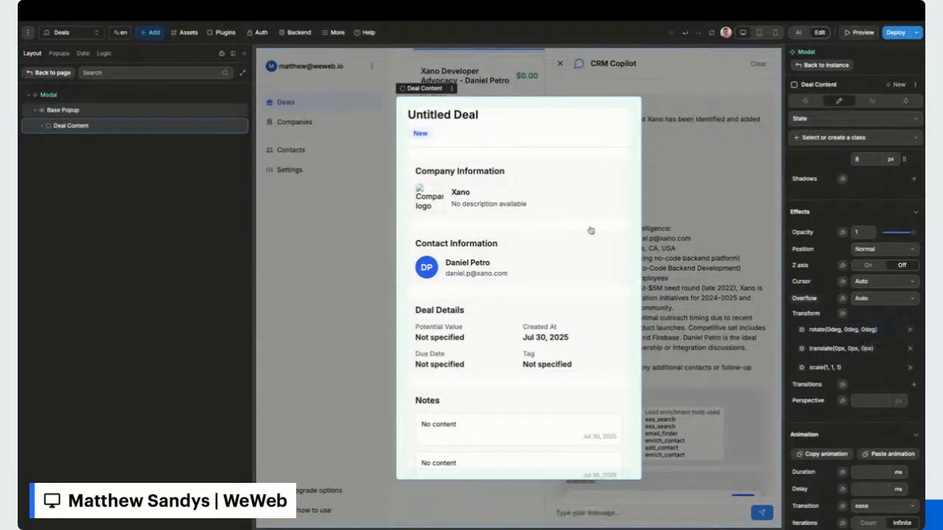
scroll(598, 233, down, 3)
scroll(597, 233, up, 3)
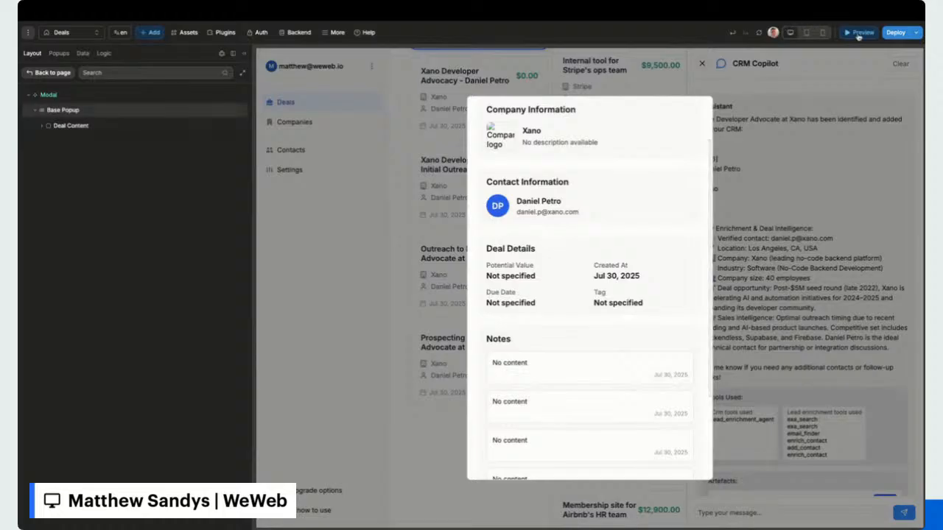
key(ctrl+e)
scroll(509, 261, up, 1)
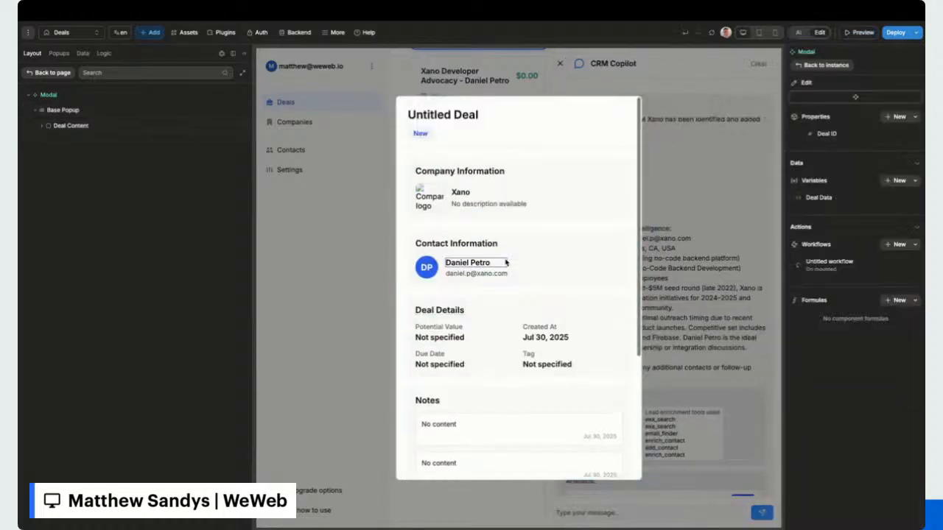
Rebind the Note Content text to the note item's 'text' field instead of 'content', keeping the 'No content' fallback.
scroll(454, 341, down, 2)
click(450, 353)
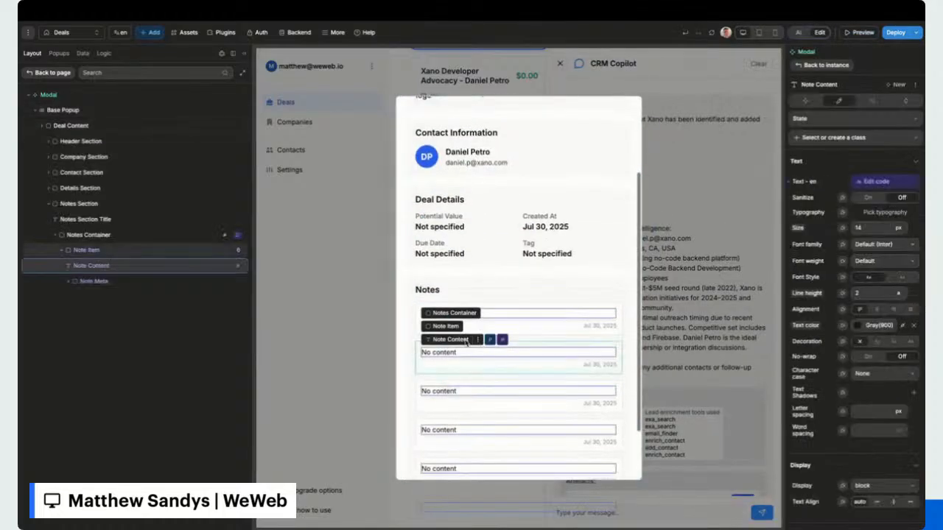
click(522, 337)
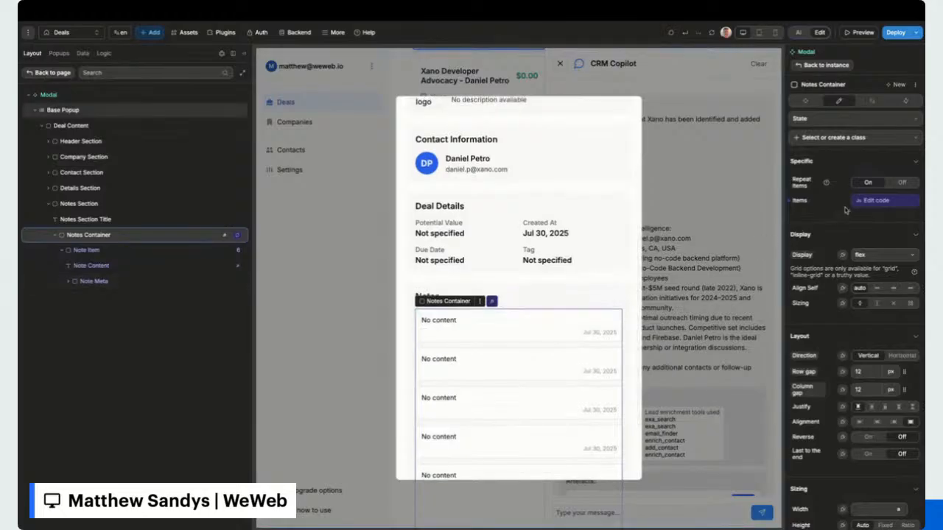
click(454, 320)
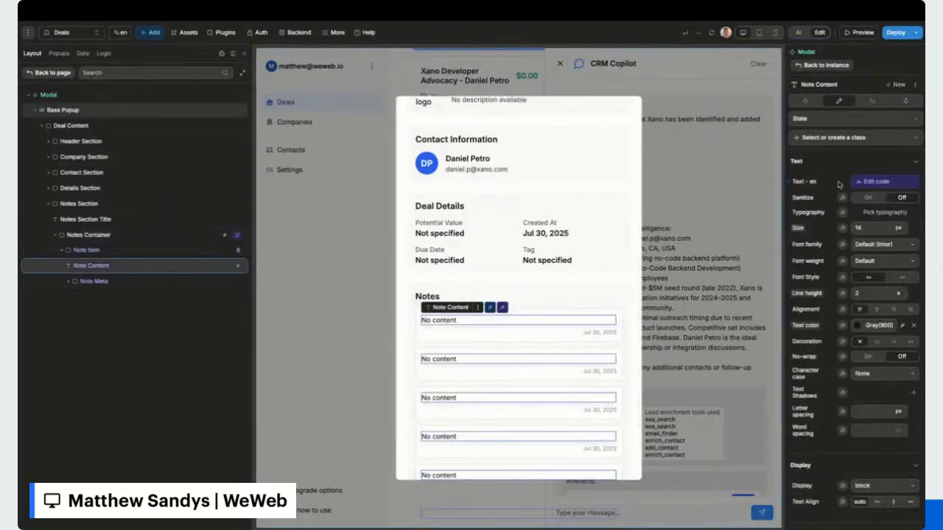
click(858, 184)
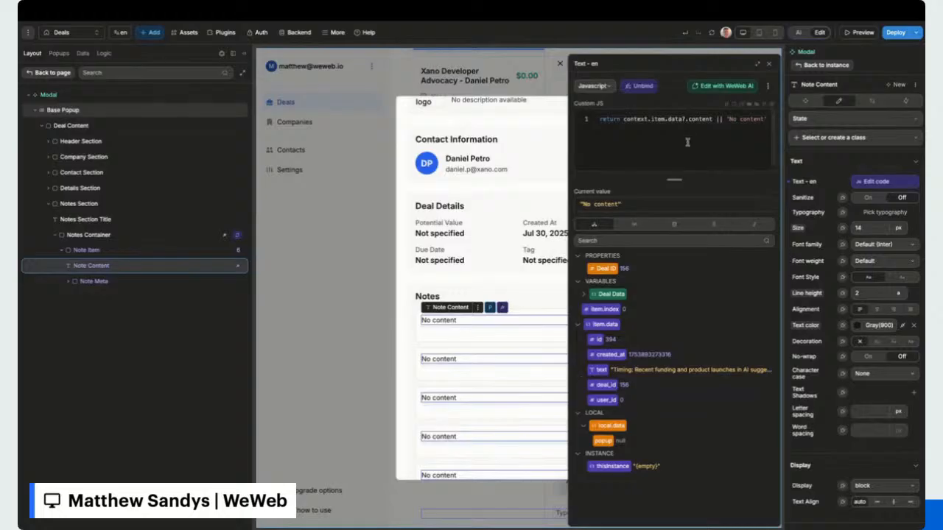
drag(623, 119, 713, 118)
key(BackSpace)
click(602, 370)
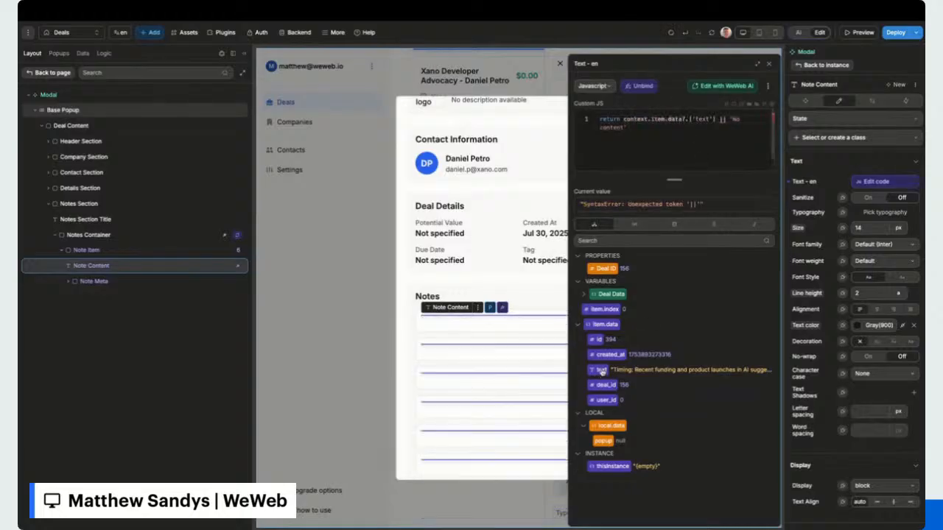
click(769, 64)
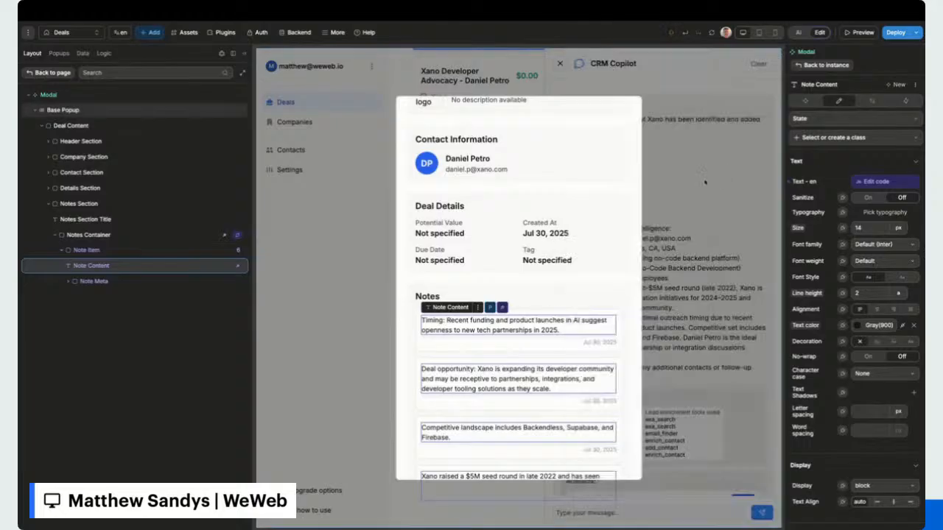
Preview the modal, return to edit mode, and review its notes and deal details from end to end.
click(867, 32)
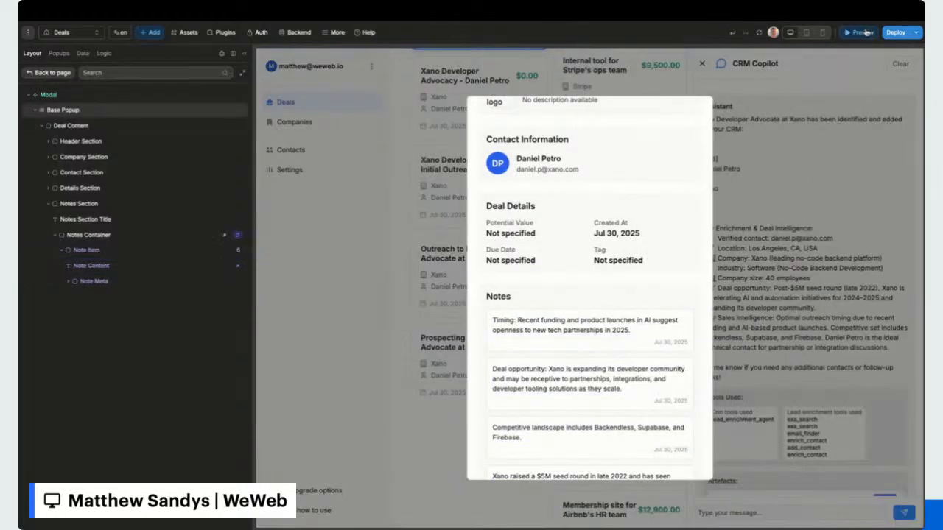
click(866, 32)
scroll(520, 332, down, 3)
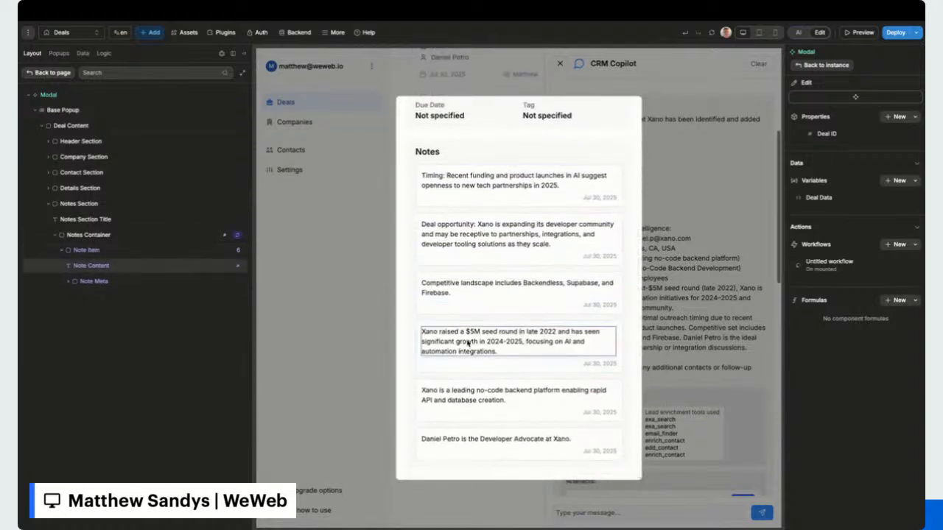
scroll(473, 338, up, 5)
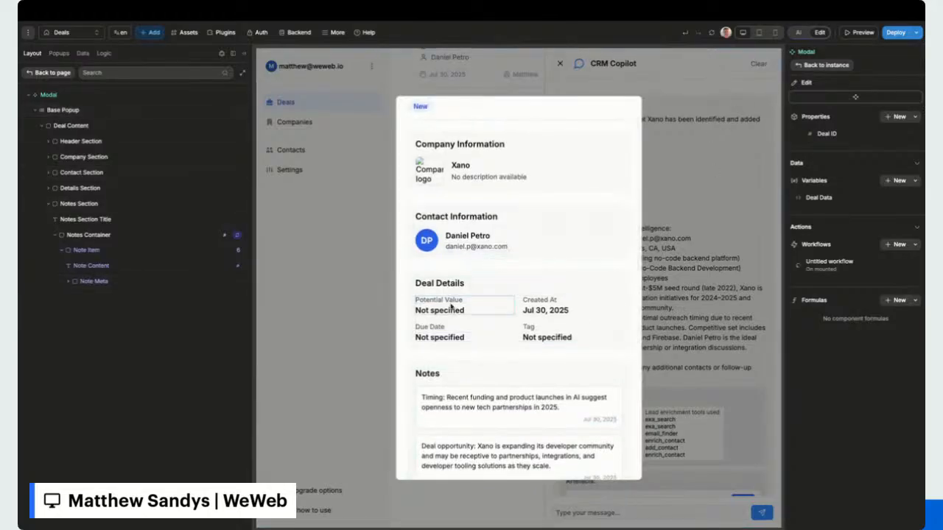
scroll(466, 287, up, 1)
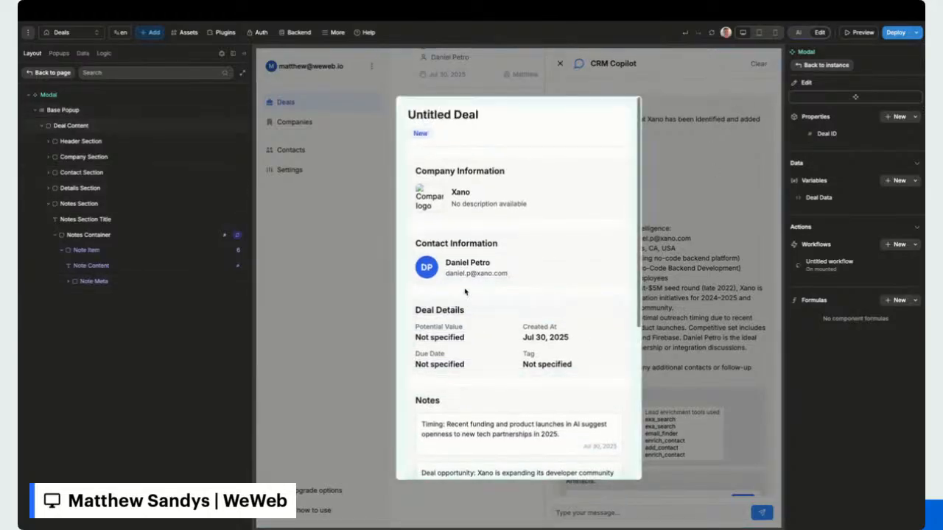
Preview the Deals page with the layout tree hidden, dismiss the deal modal, and read the assistant's reply and artefacts in the chat.
click(246, 56)
scroll(353, 218, down, 1)
scroll(353, 219, up, 1)
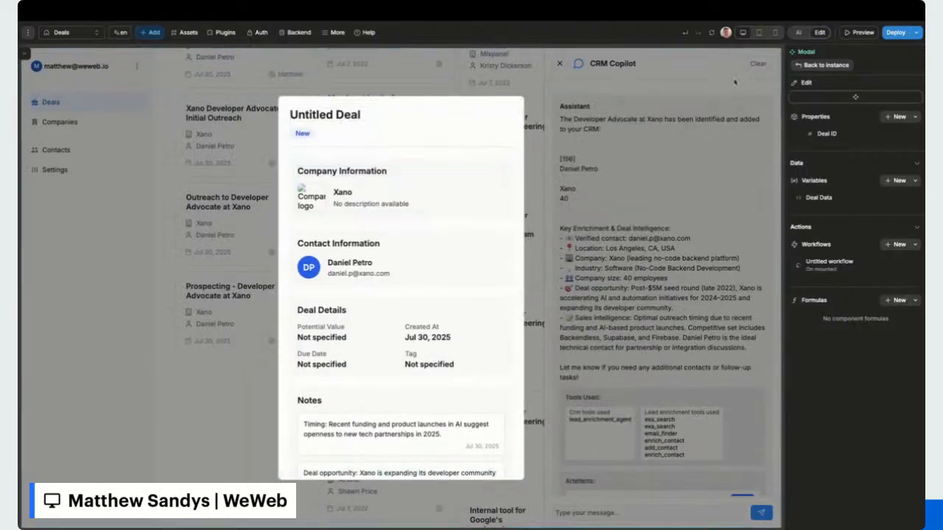
click(845, 35)
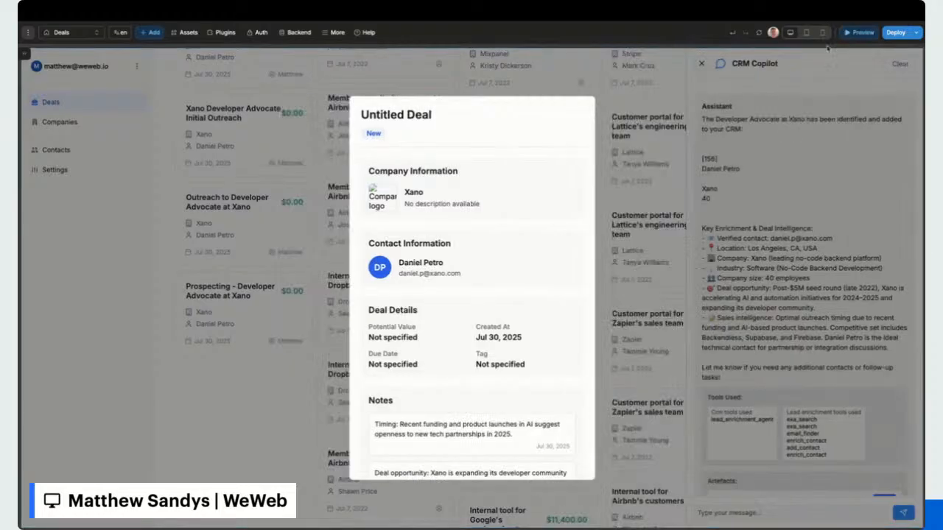
click(717, 98)
scroll(737, 185, down, 2)
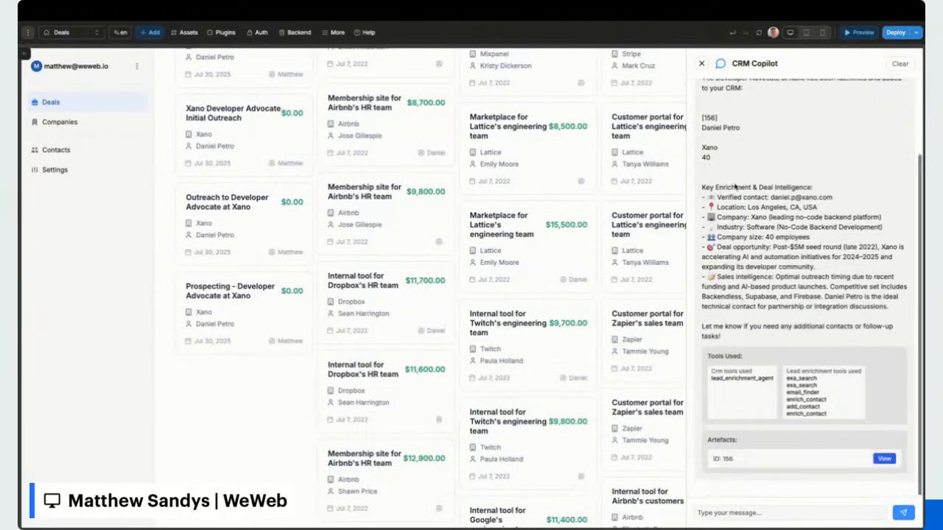
scroll(737, 188, up, 4)
scroll(810, 221, down, 3)
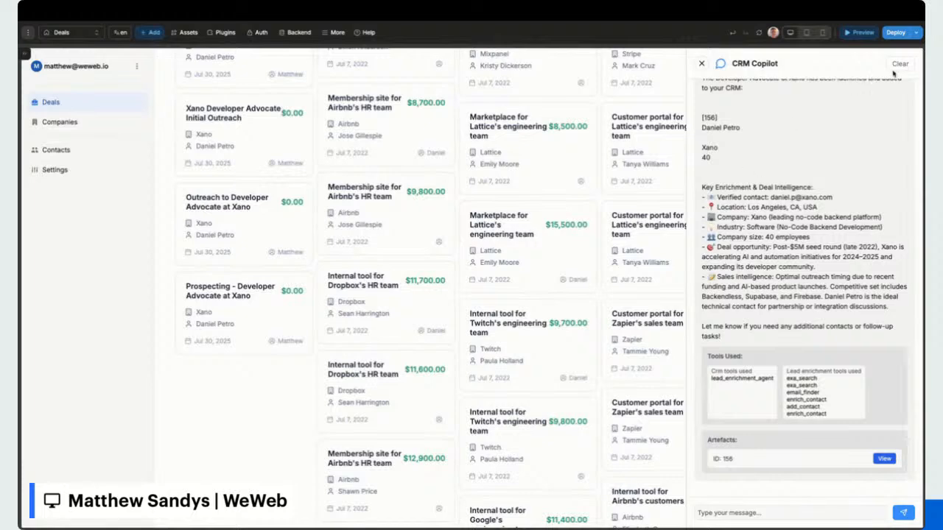
Clear the CRM Copilot chat and send the message "add the education lead at weweb who's name I forgot".
click(899, 65)
click(732, 510)
text(add the developer advocate at xano who's name i forgot)
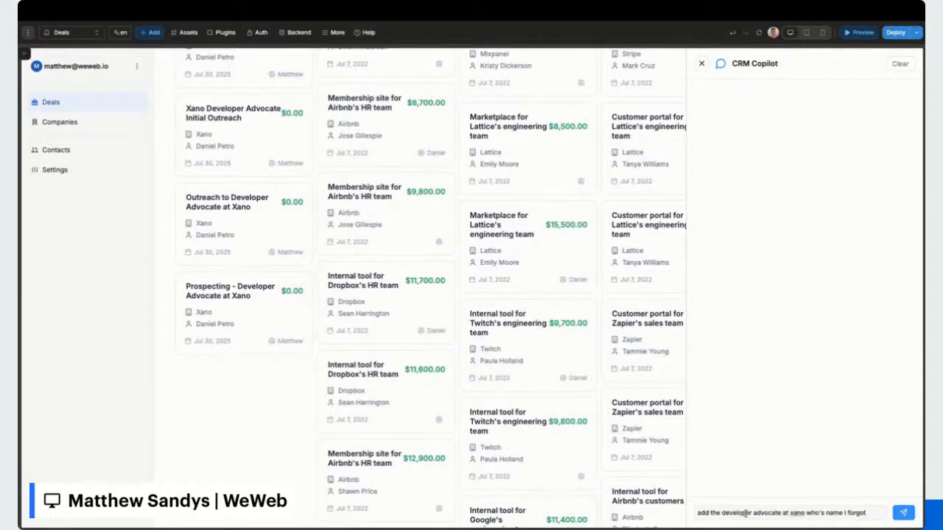
drag(723, 514, 777, 511)
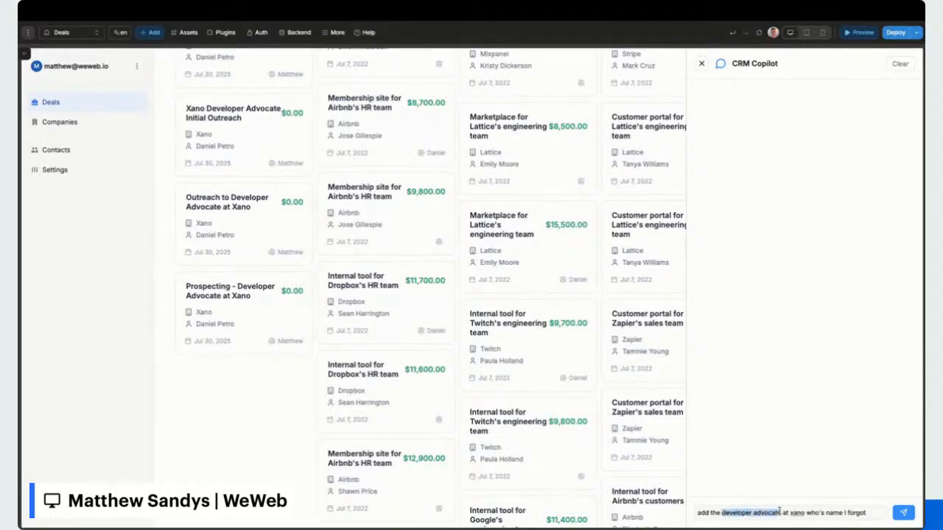
text(education lead)
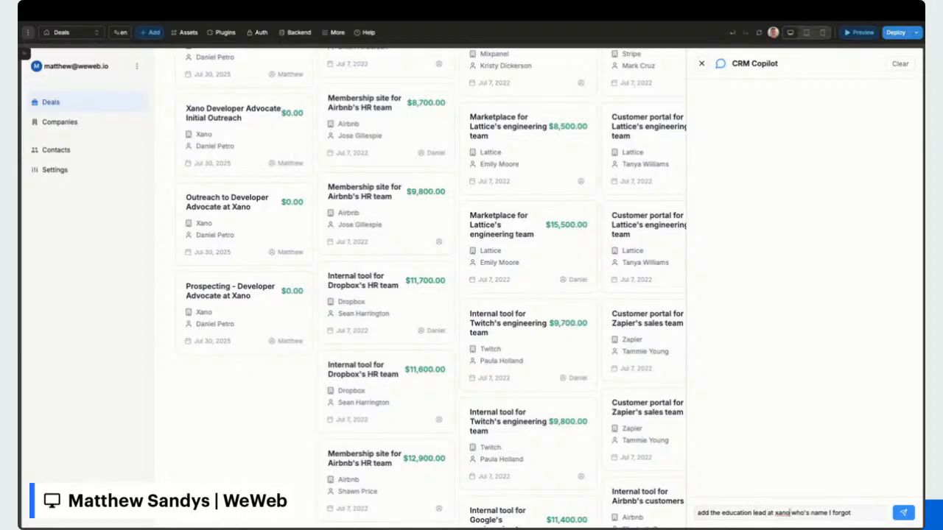
key(BackSpace)
key(BackSpace)
key(BackSpace)
key(BackSpace)
text(weweb)
click(901, 513)
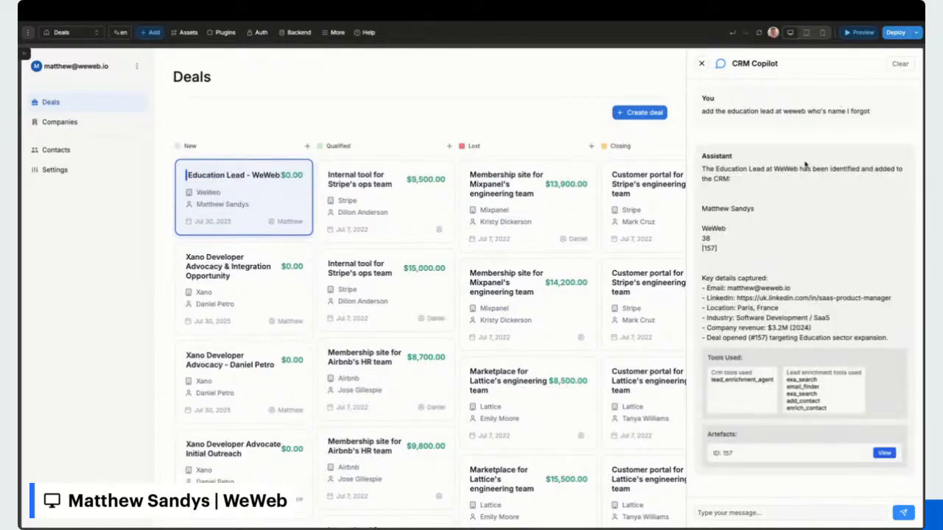
Review the new Education Lead - WeWeb deal on the board alongside the assistant's reply.
scroll(602, 224, down, 2)
scroll(603, 224, up, 2)
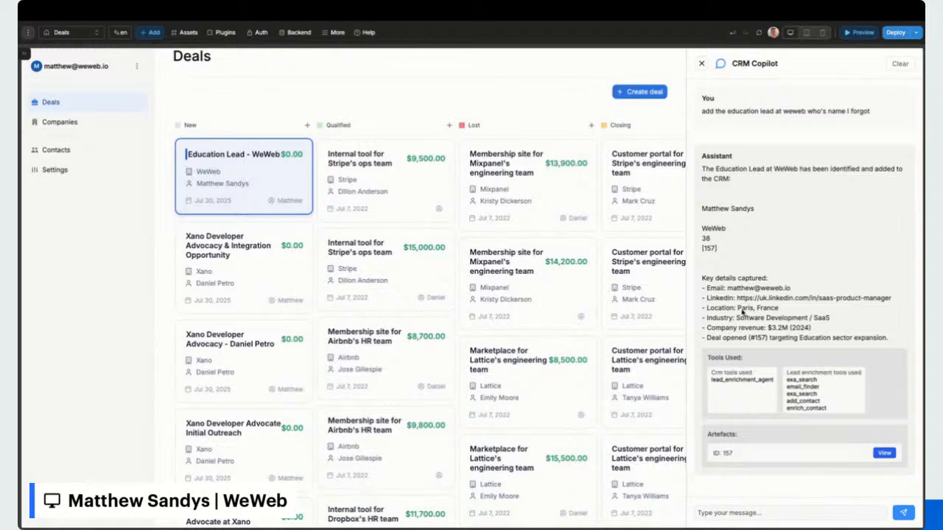
scroll(759, 312, down, 1)
scroll(762, 314, up, 1)
scroll(801, 319, down, 1)
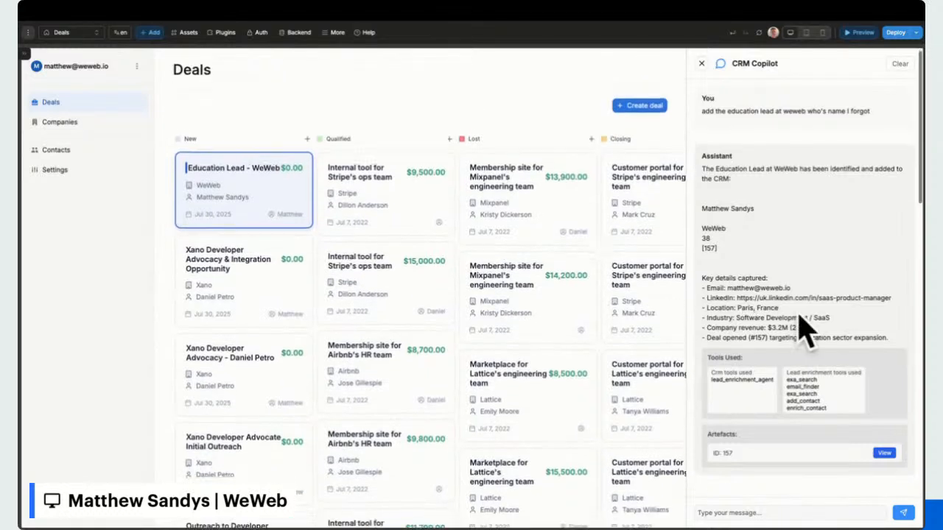
scroll(796, 316, up, 1)
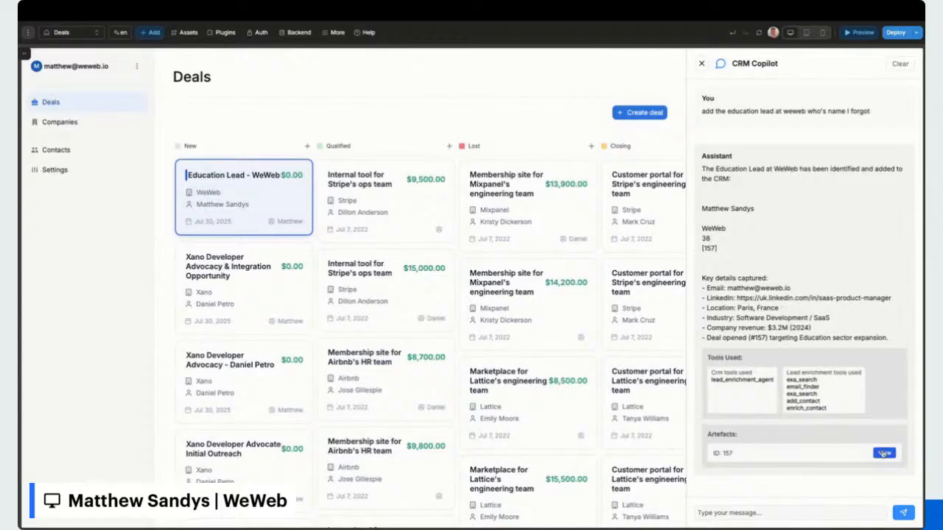
Return to edit mode and give the artefact's View button an On click workflow with an Open popup action.
click(855, 33)
click(735, 455)
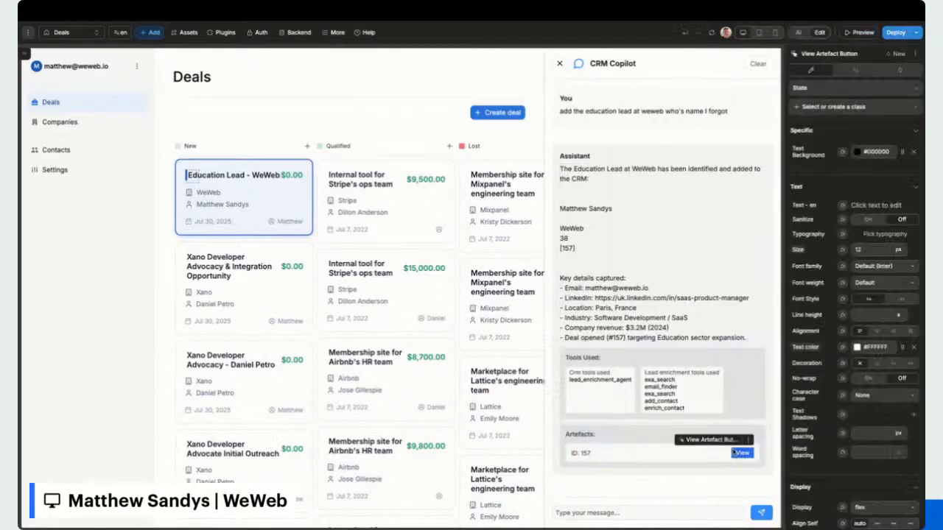
click(893, 70)
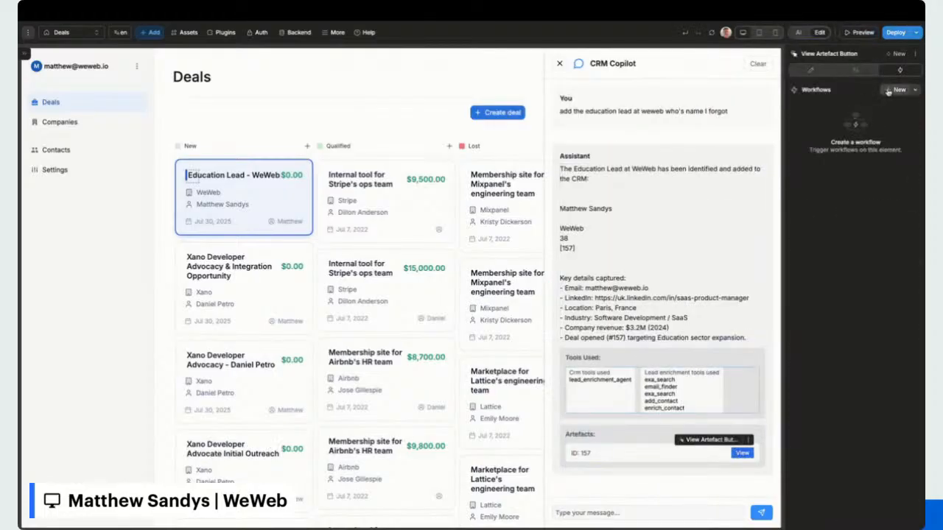
click(898, 89)
click(525, 139)
scroll(510, 352, down, 10)
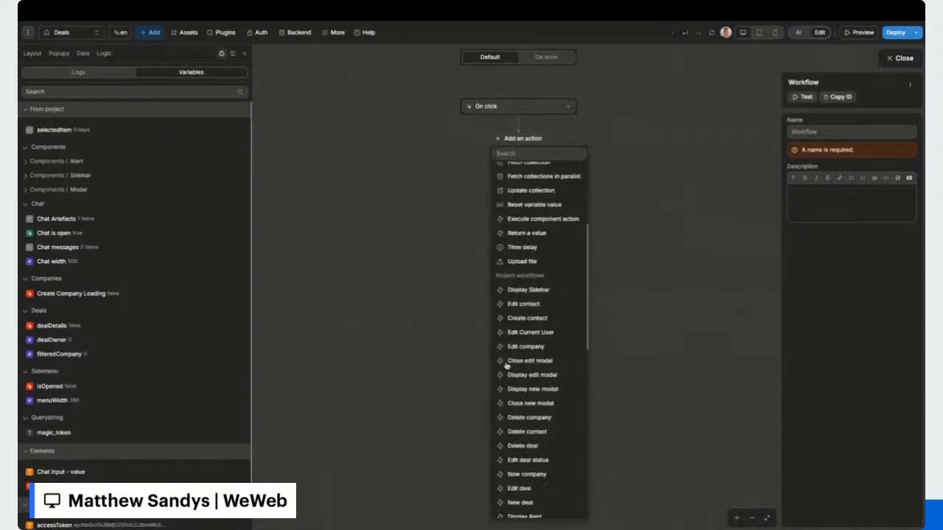
click(524, 497)
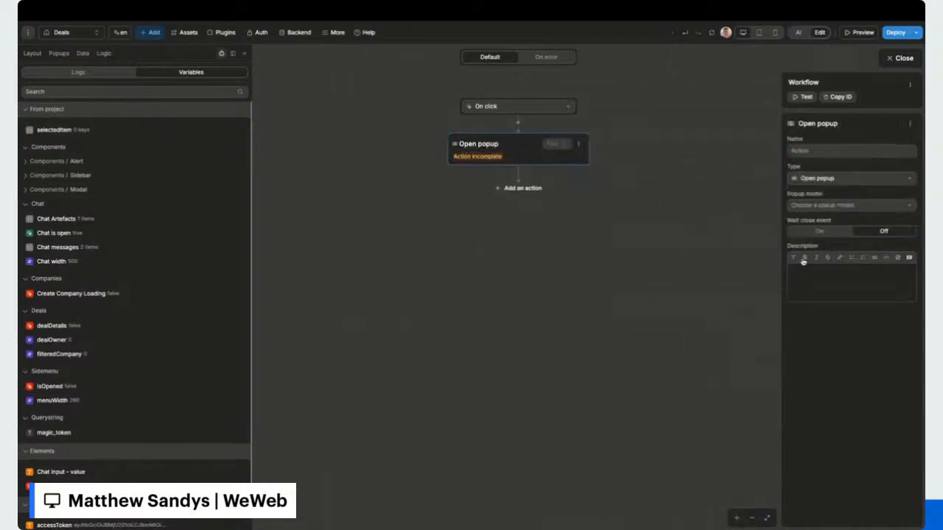
Set the Open popup action's popup model to Modal, bind its Deal ID to item.data, and close the workflow.
click(811, 205)
click(808, 222)
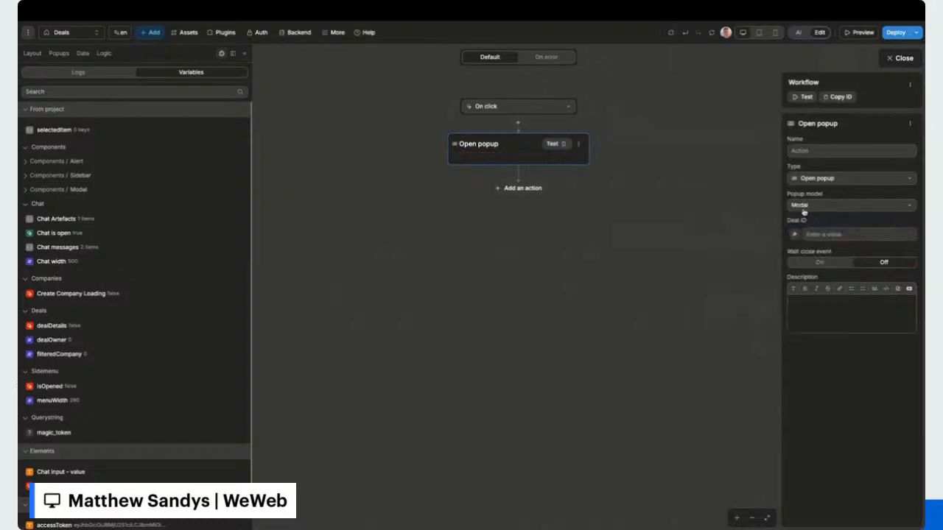
click(794, 234)
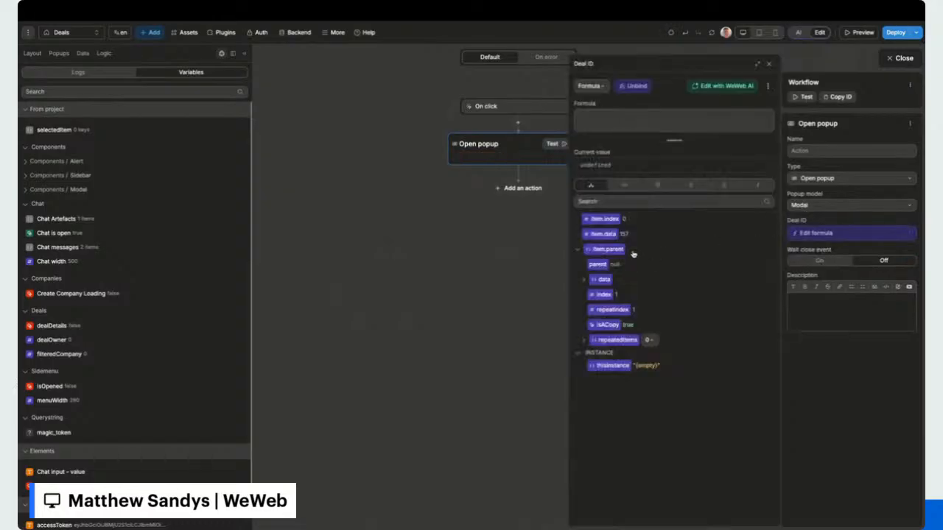
click(604, 234)
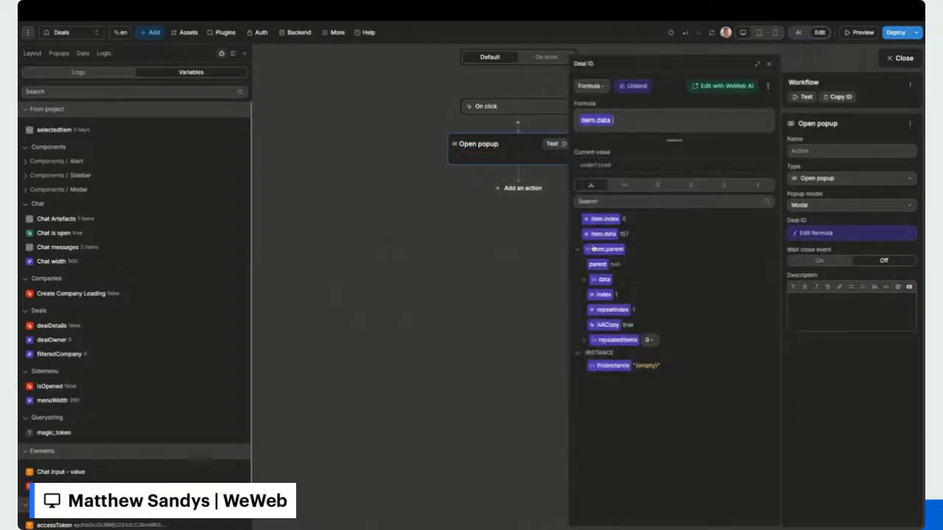
click(894, 56)
Preview the page, view artefact 157 from the chat, check the deal's details and notes in the popup, and dismiss it.
click(860, 35)
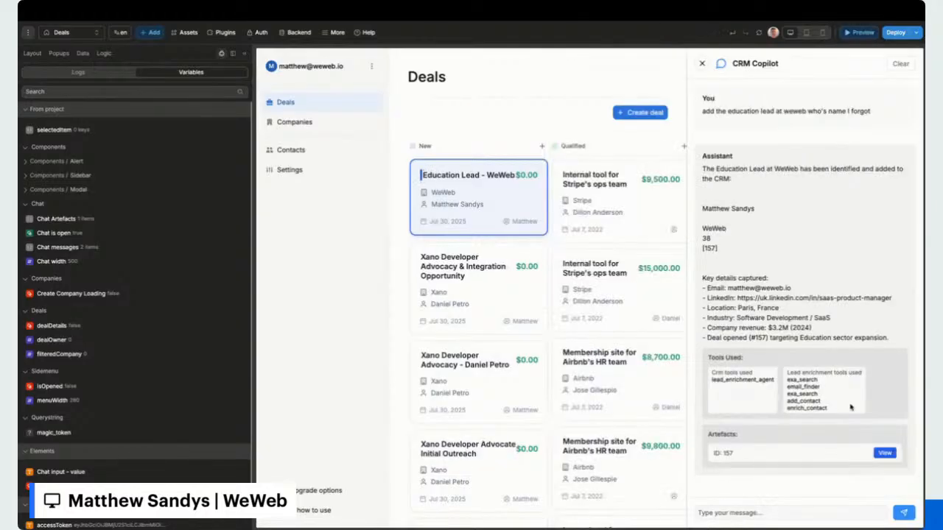
click(876, 454)
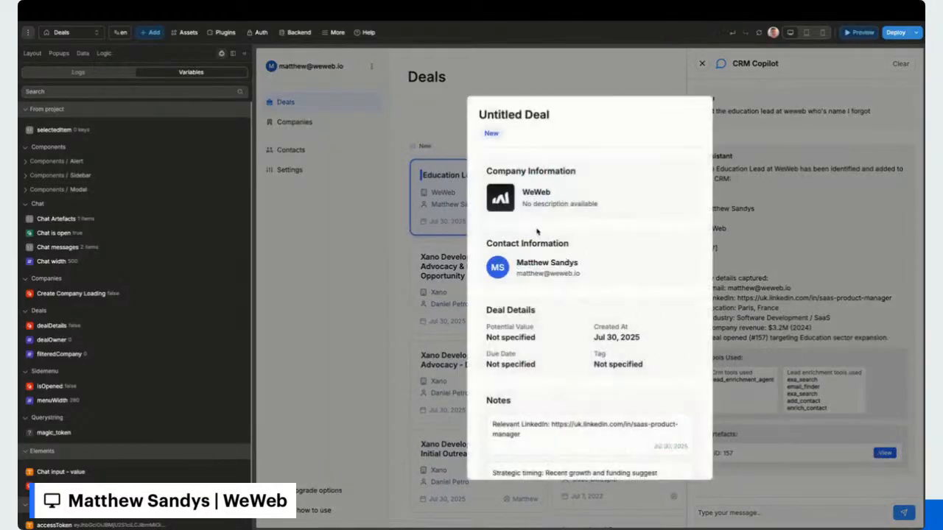
scroll(536, 232, down, 5)
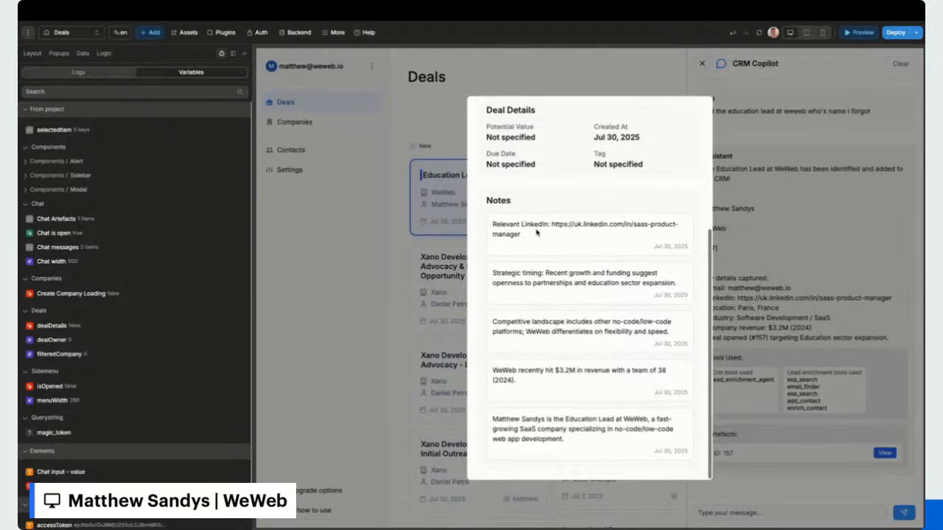
scroll(536, 241, up, 5)
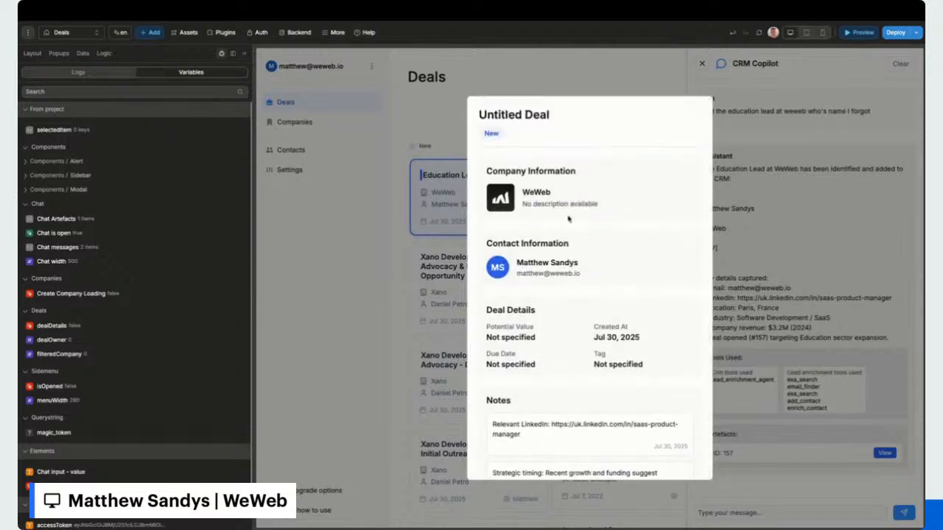
scroll(546, 226, down, 5)
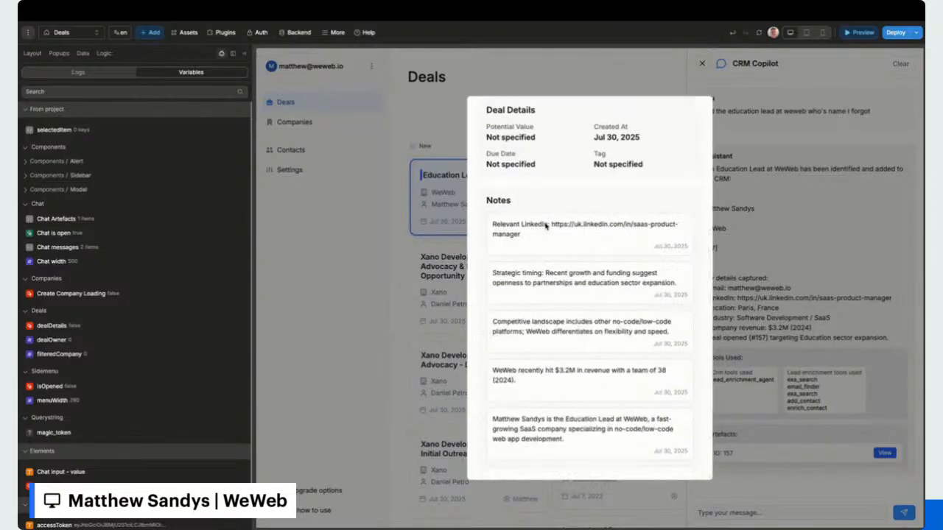
scroll(543, 225, up, 5)
click(772, 109)
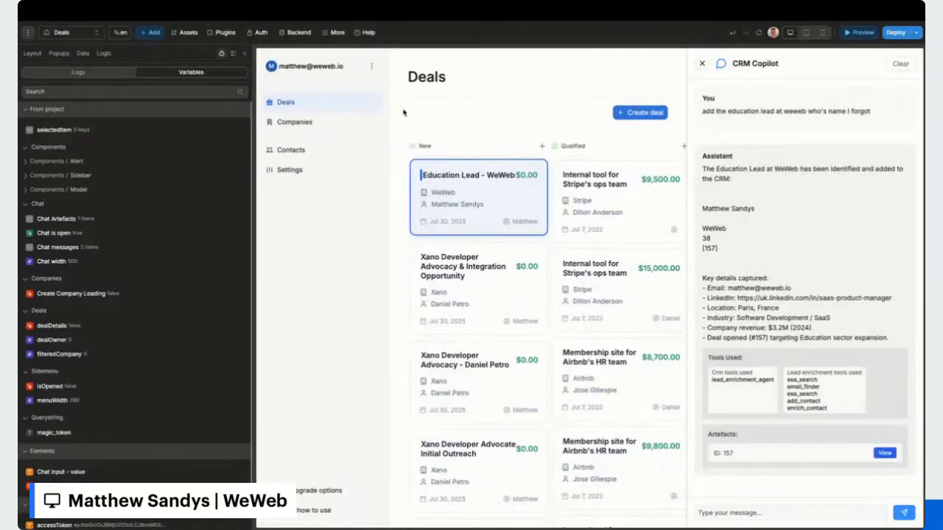
Hide the variables list and look through the Deals board beside the chat in the preview.
click(245, 53)
scroll(766, 162, down, 5)
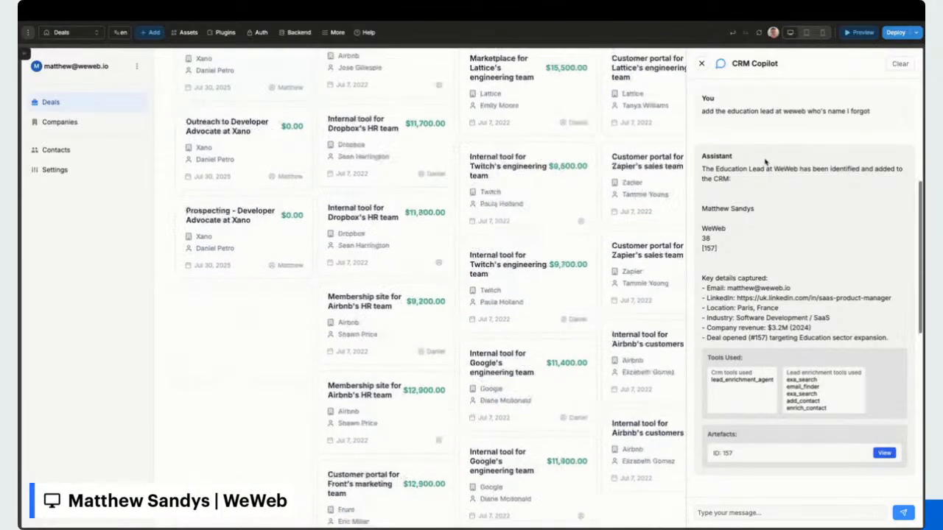
scroll(767, 163, up, 5)
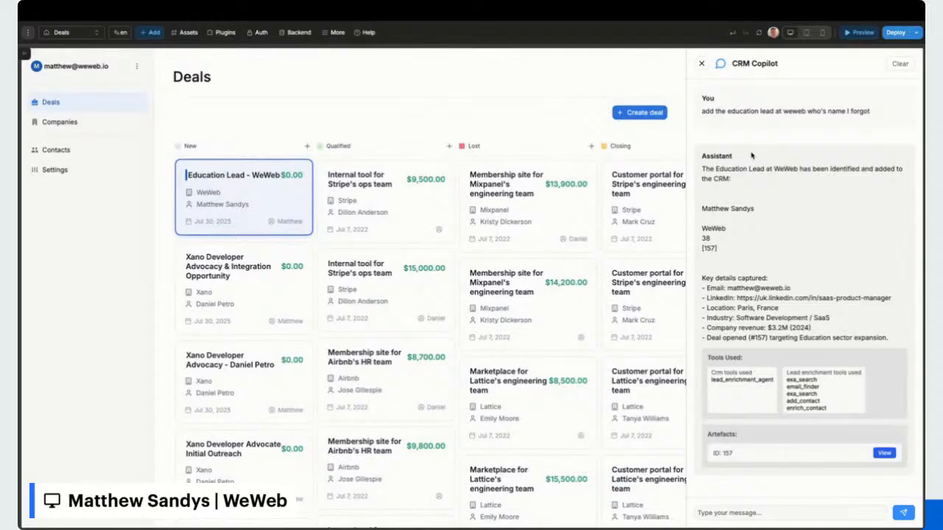
scroll(817, 112, down, 1)
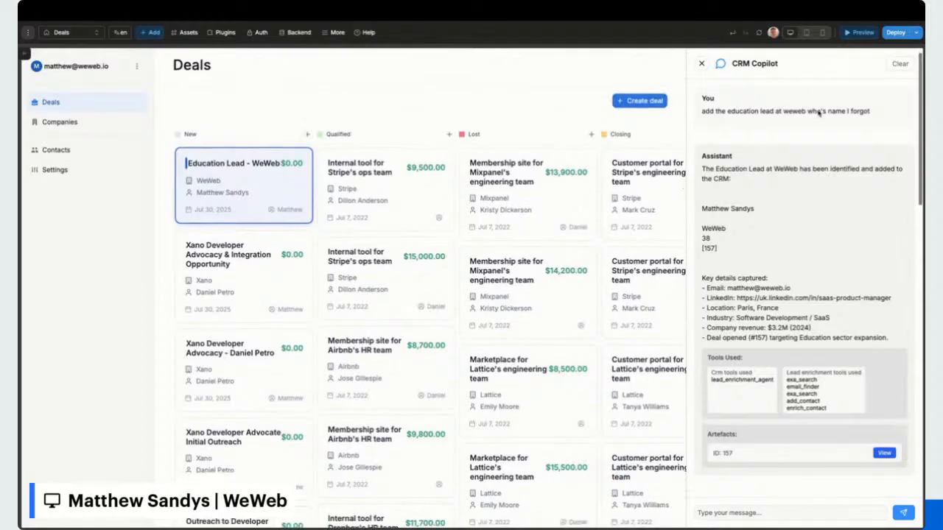
Return to edit mode and inspect the Chat Messages Container in the page's layout tree.
click(855, 32)
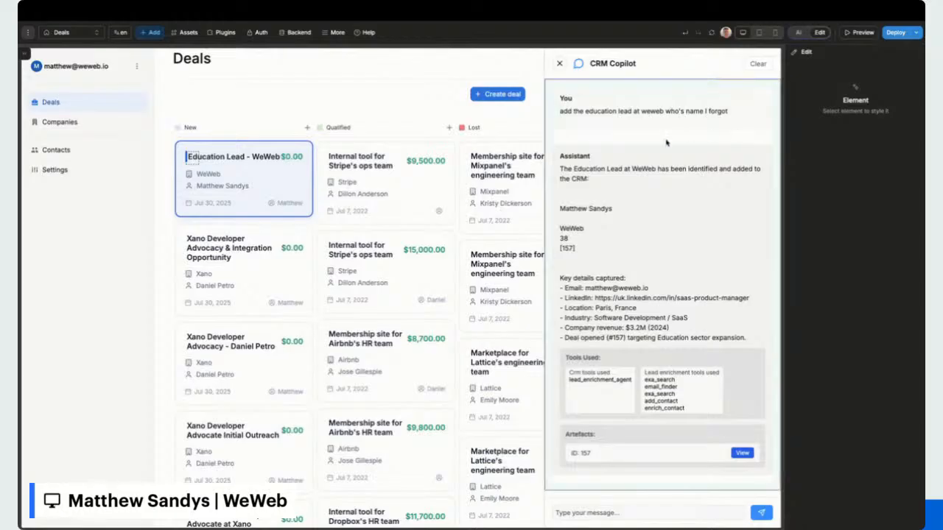
click(24, 54)
click(32, 53)
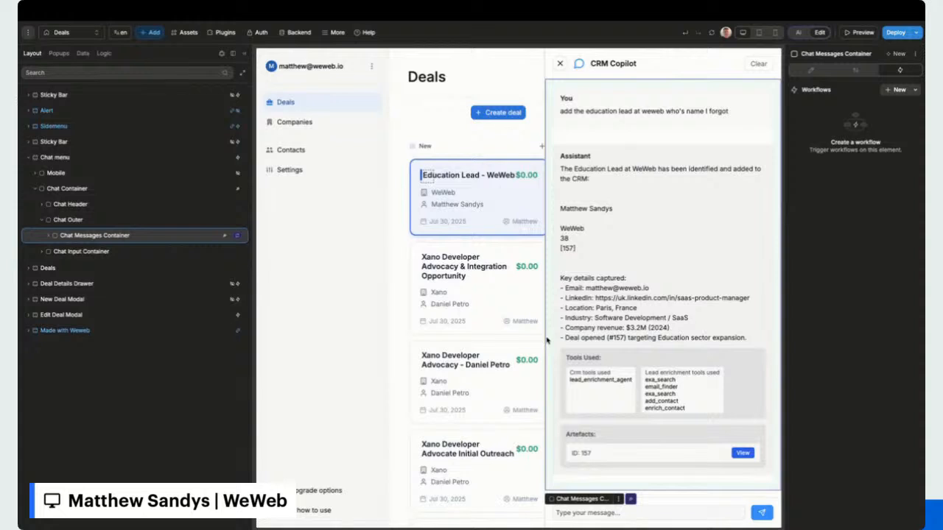
click(42, 236)
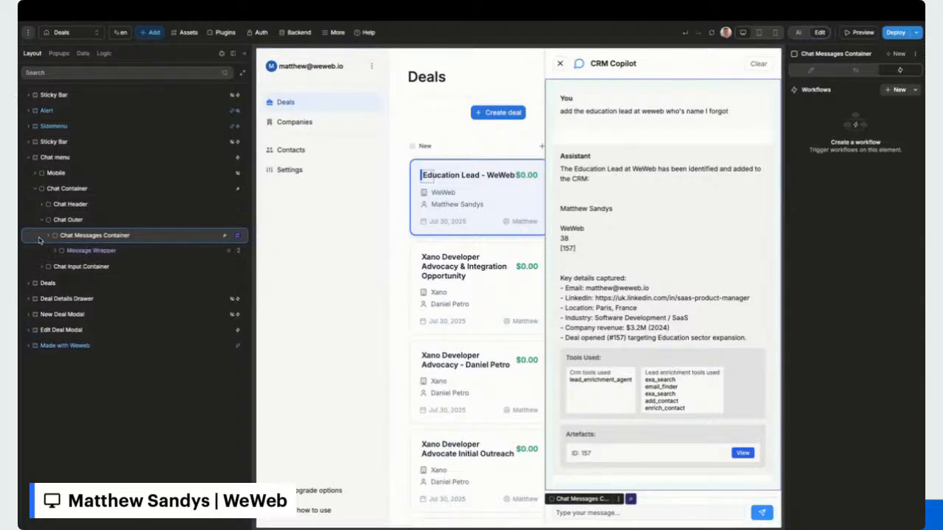
click(40, 238)
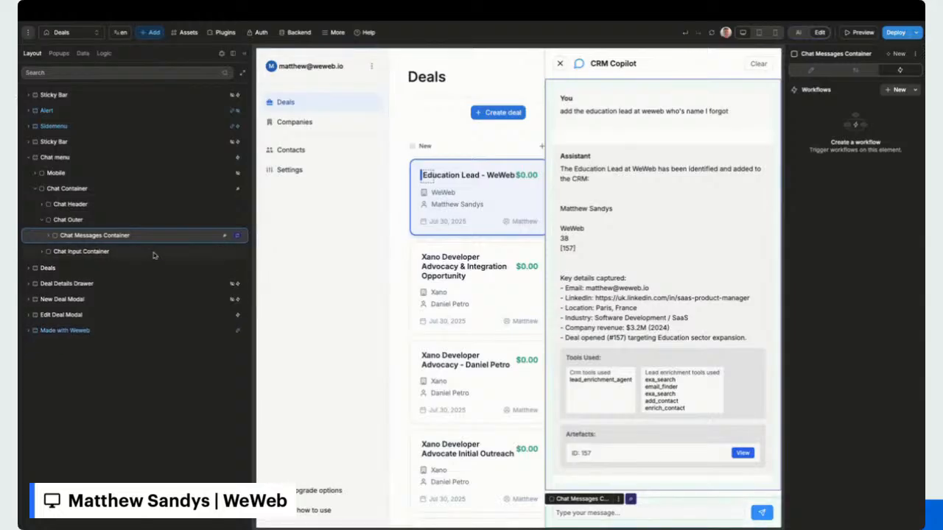
Add a Loader element to the layout between the Chat Messages Container and the Chat Input Container.
click(149, 33)
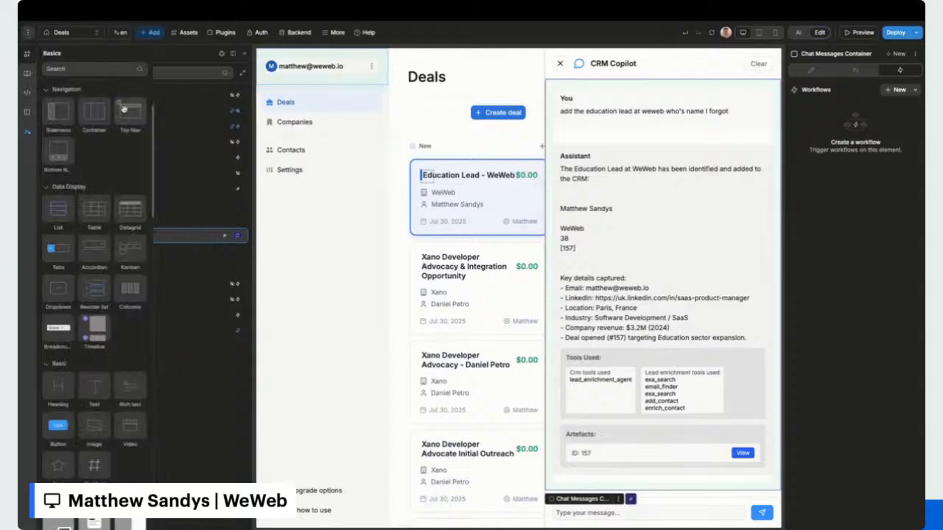
text(load)
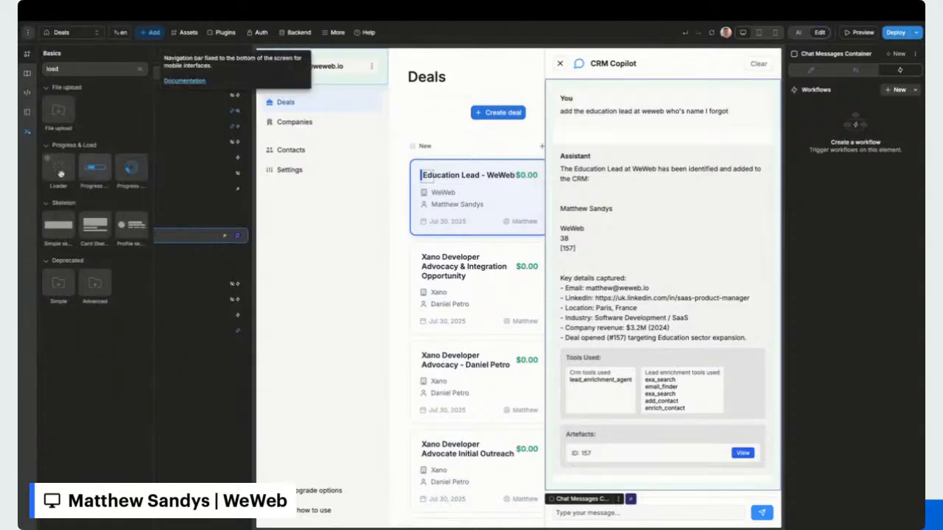
drag(60, 174, 74, 243)
click(78, 251)
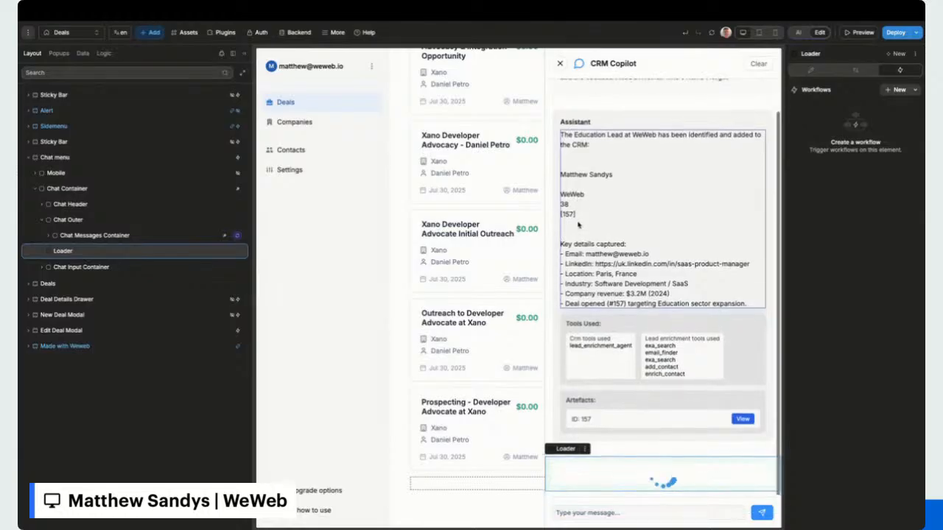
Style the loader as Wave with size 32 and align it to the start of its container.
click(811, 70)
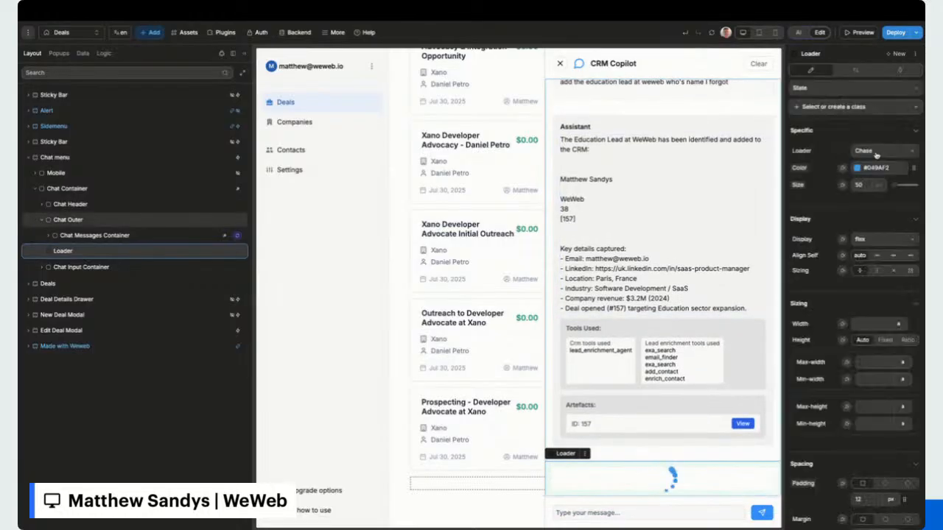
click(877, 151)
click(863, 222)
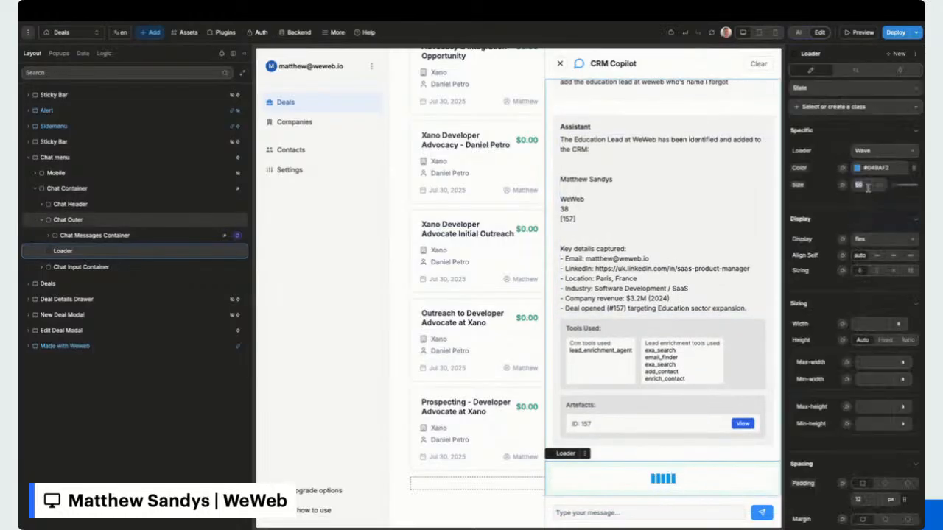
click(876, 255)
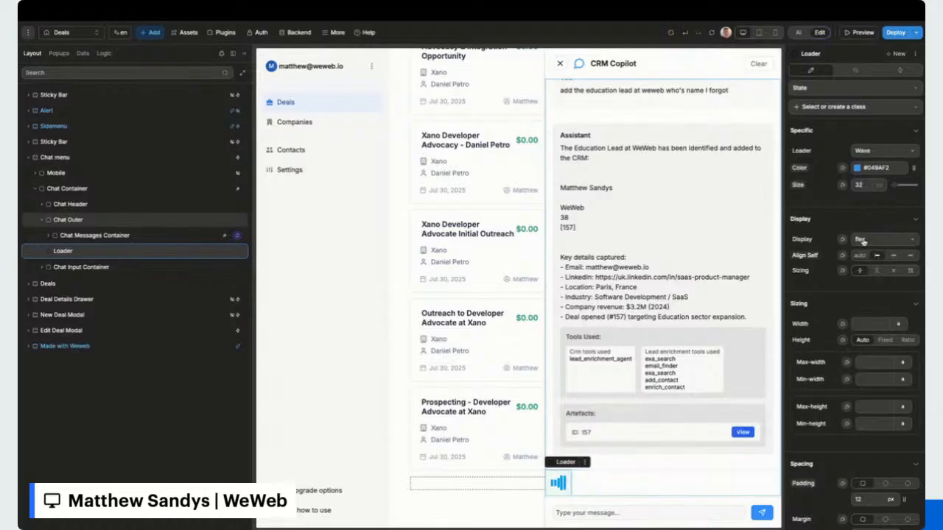
Switch the loader's margin to individual sides and set the left margin to 20 px.
scroll(897, 344, down, 1)
click(907, 486)
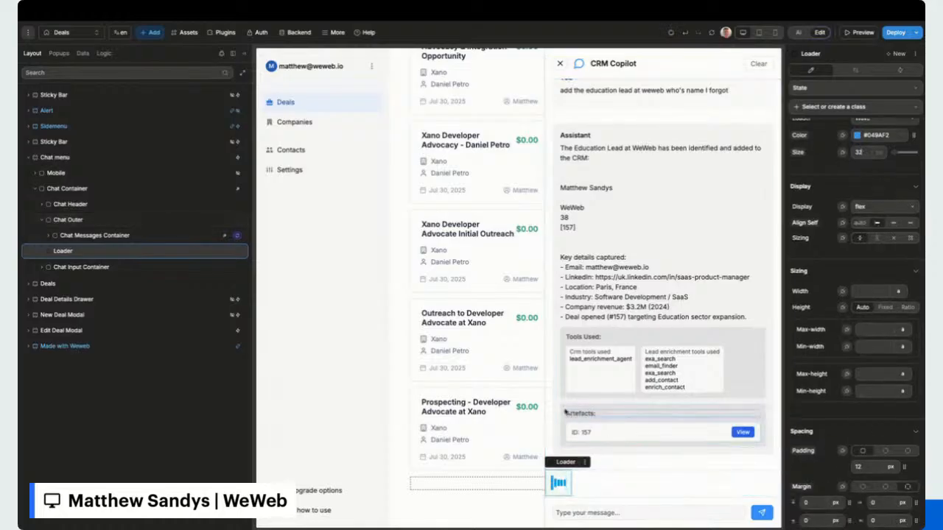
scroll(854, 507, down, 1)
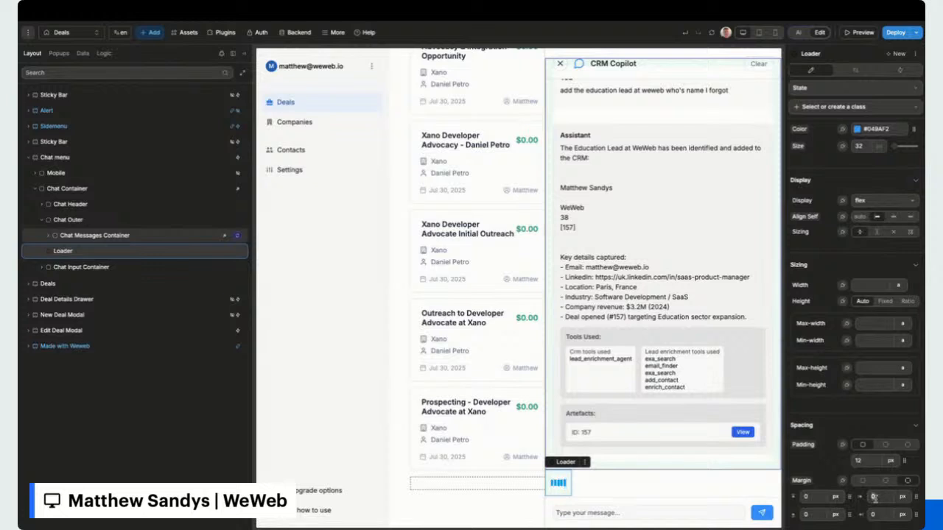
click(872, 497)
text(12)
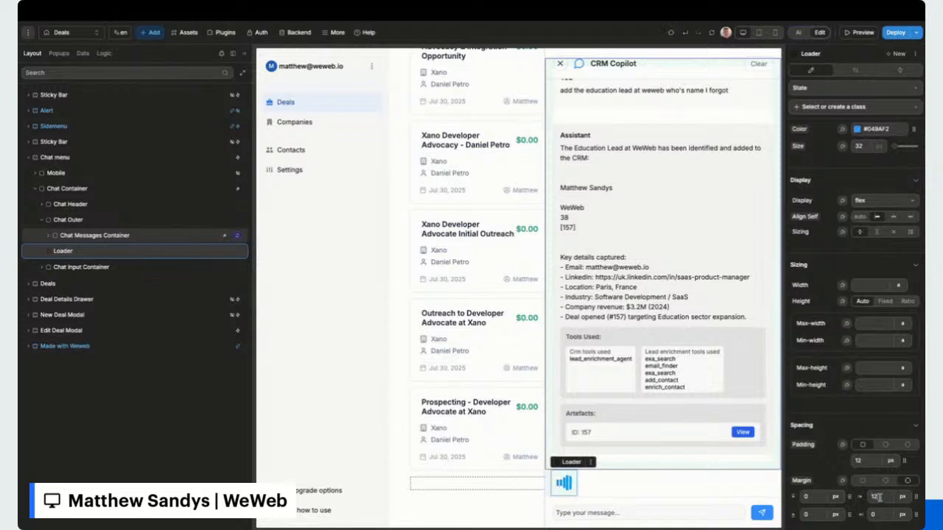
key(Up)
key(Up)
key(Up)
key(Up)
key(Up)
key(Up)
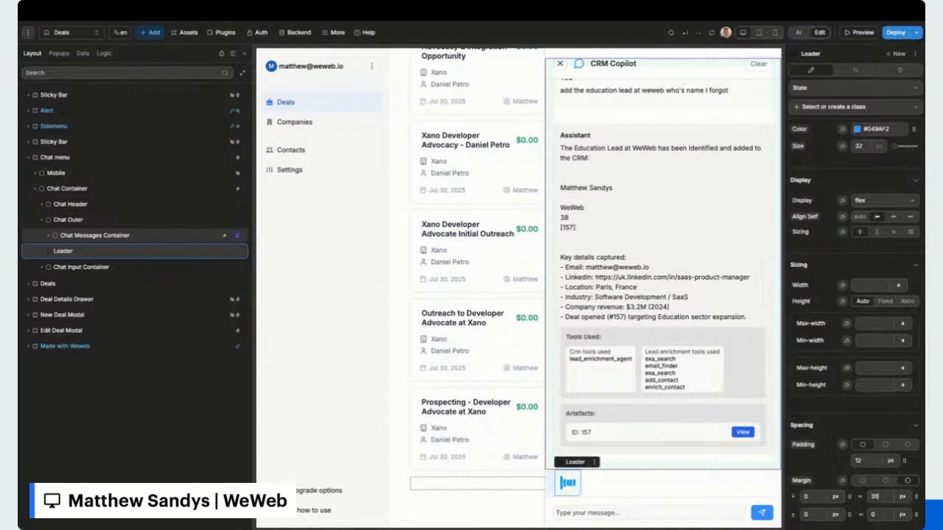
scroll(822, 255, up, 1)
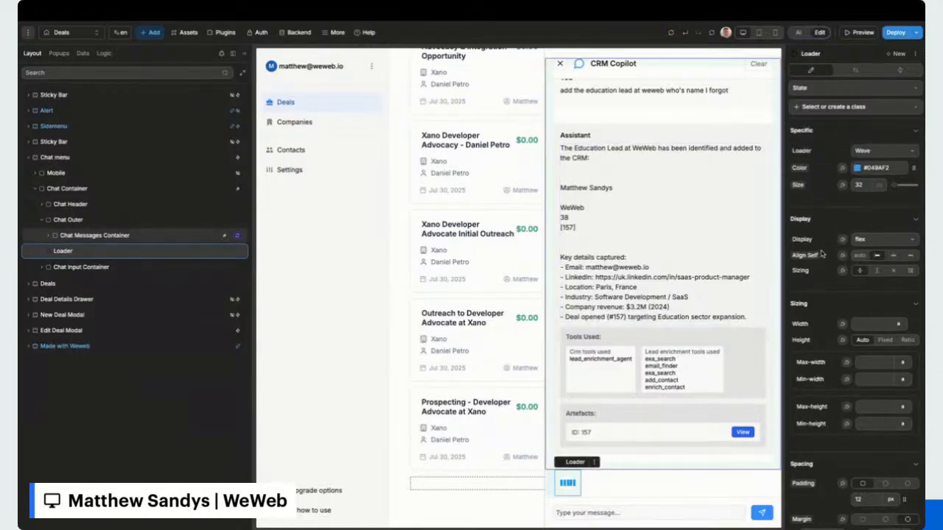
Open the Send message to chatbot workflow and insert a Change variable value action directly after On execution.
click(104, 53)
click(97, 151)
click(91, 175)
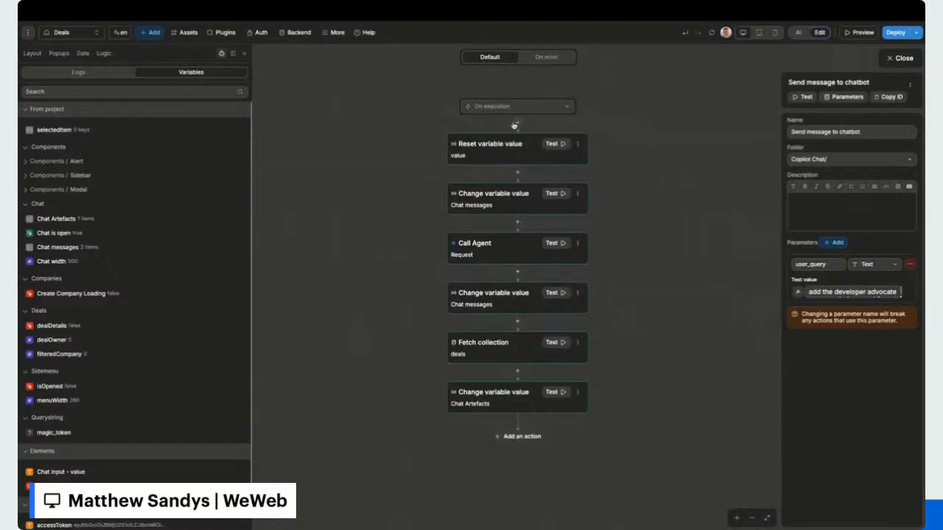
click(516, 123)
scroll(558, 221, down, 3)
click(558, 199)
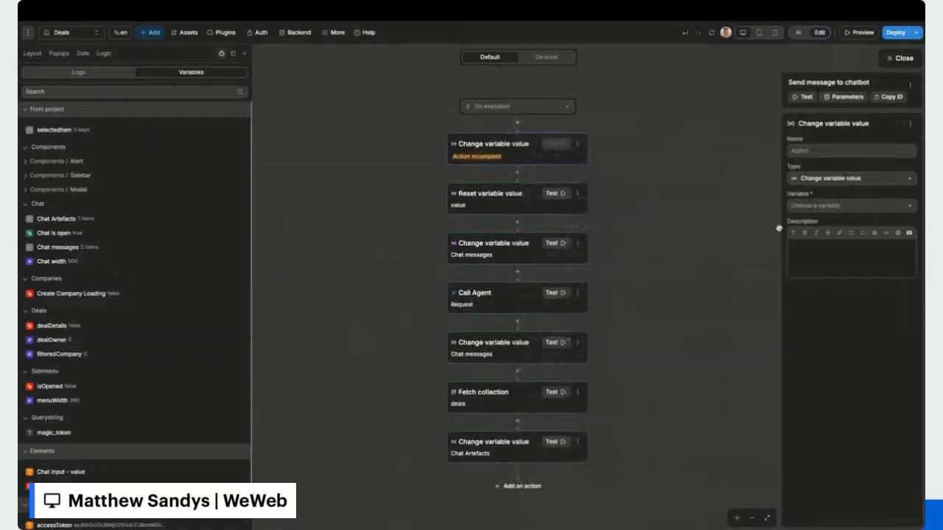
click(815, 207)
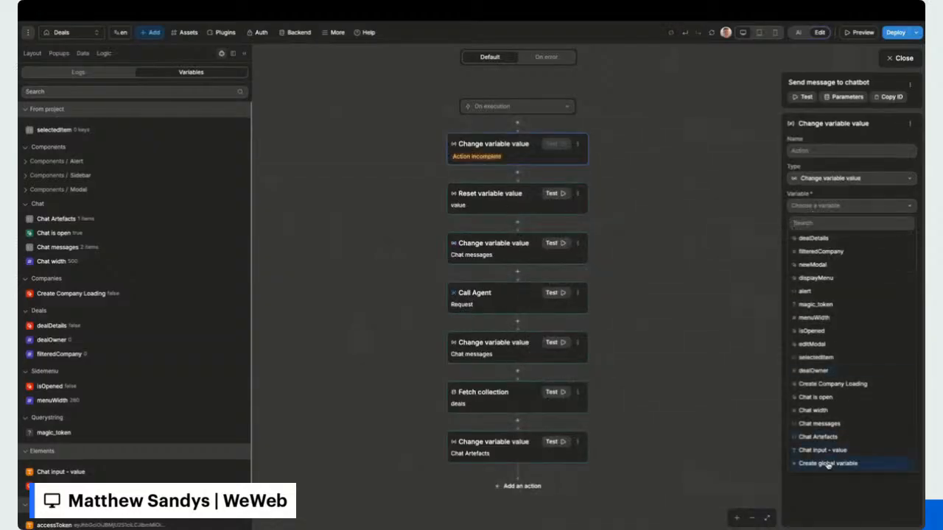
Create a Boolean variable named "Chat is loading".
click(82, 53)
click(216, 318)
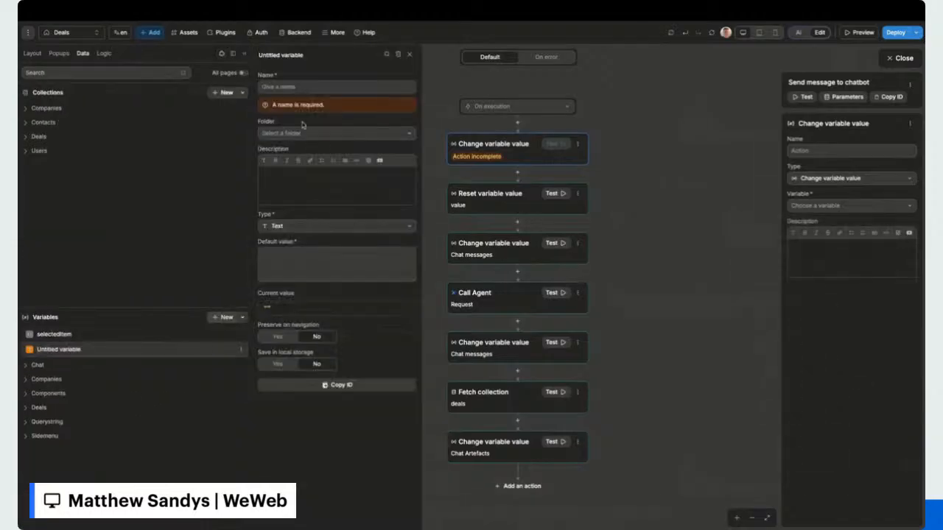
text(Ch)
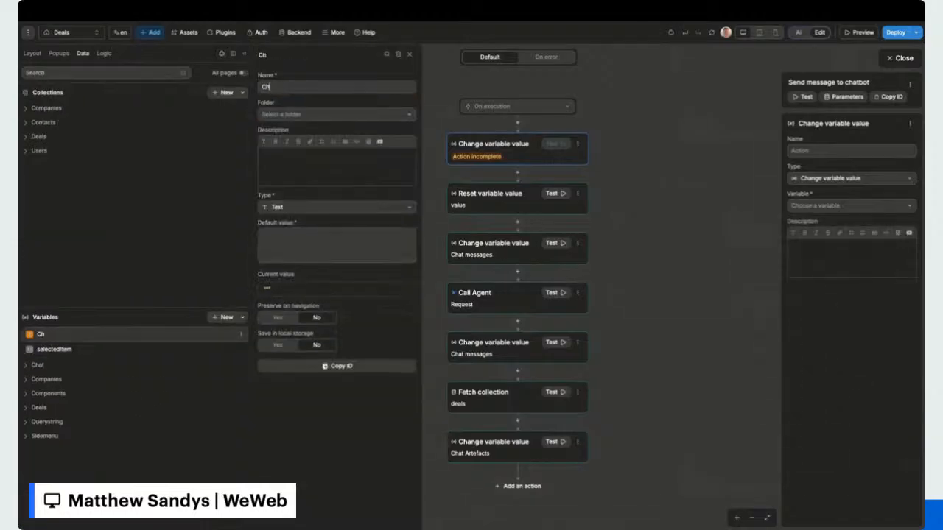
text(at is loading)
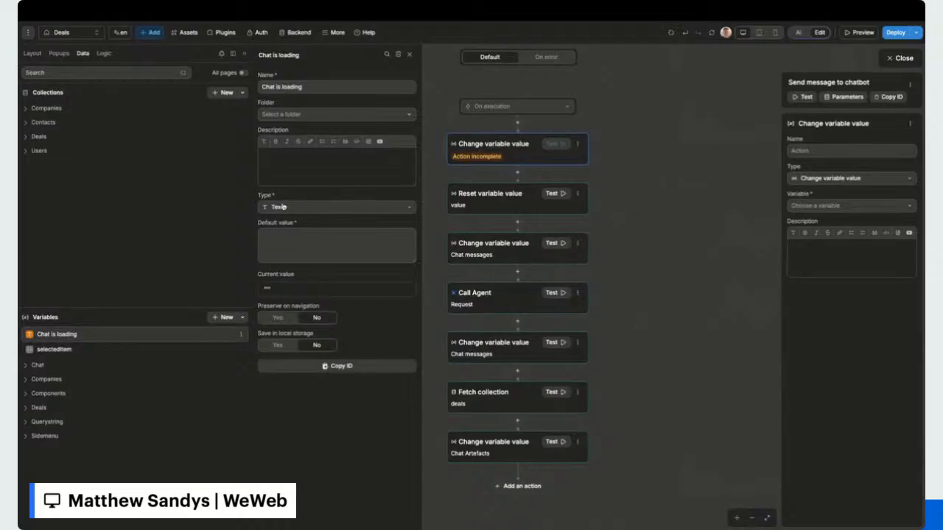
click(282, 207)
click(301, 249)
Make the workflow's first Change variable value action target Chat is loading with the value True.
click(508, 141)
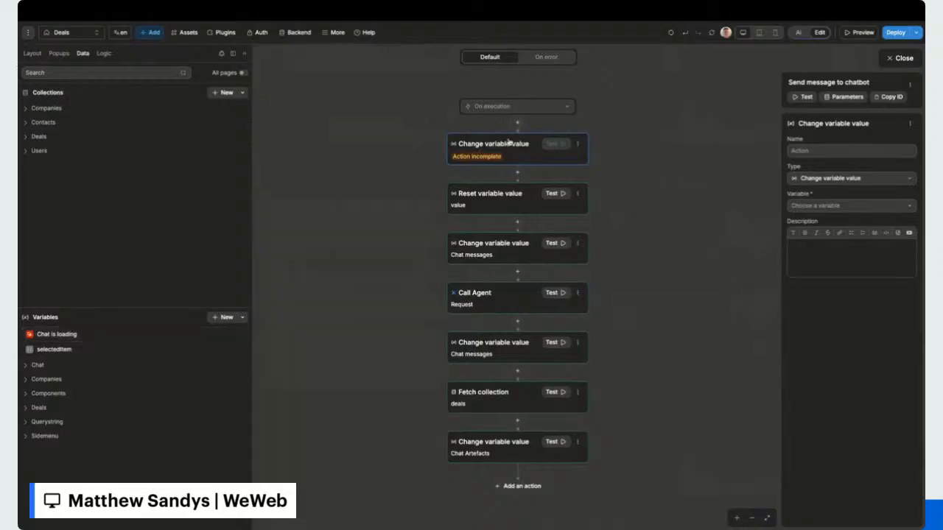
click(854, 207)
text(chat)
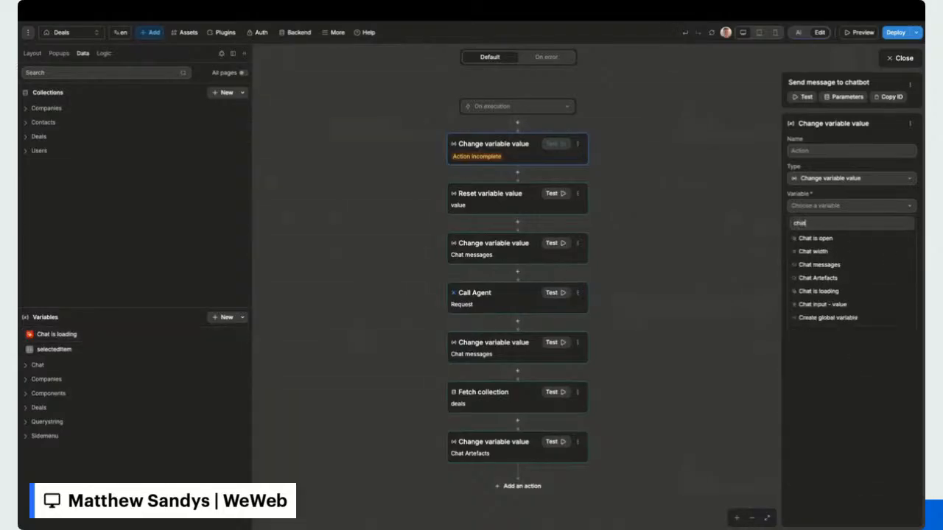
click(833, 291)
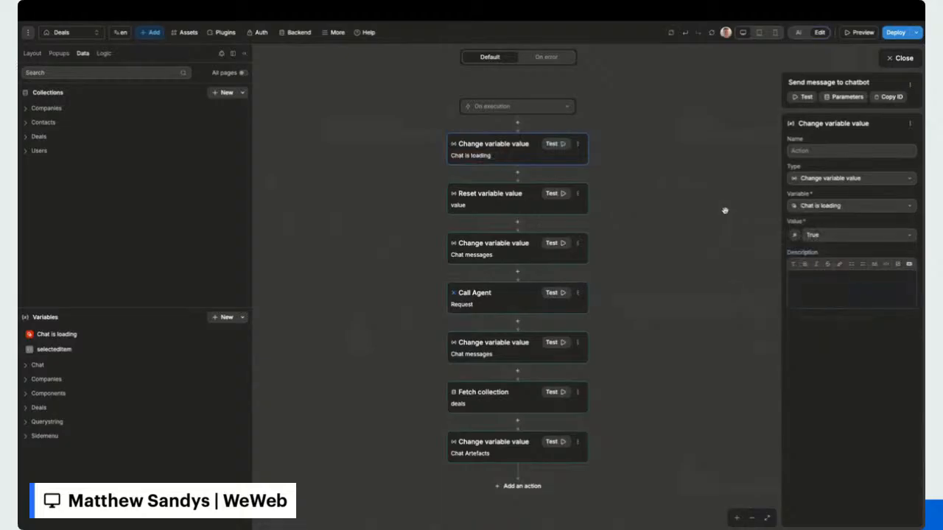
Duplicate the Chat is loading action, place the copy just before Fetch collection with value False, and close the workflow.
click(578, 148)
click(627, 204)
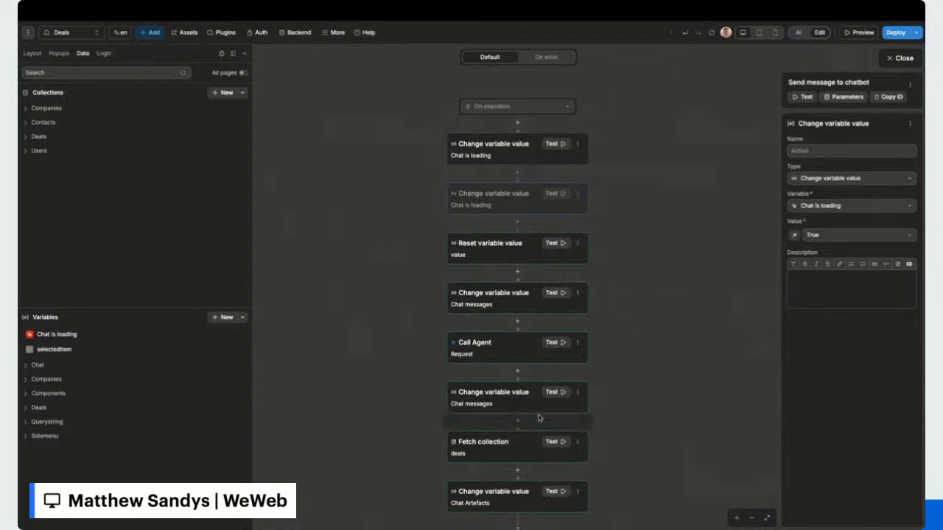
drag(537, 418, 537, 418)
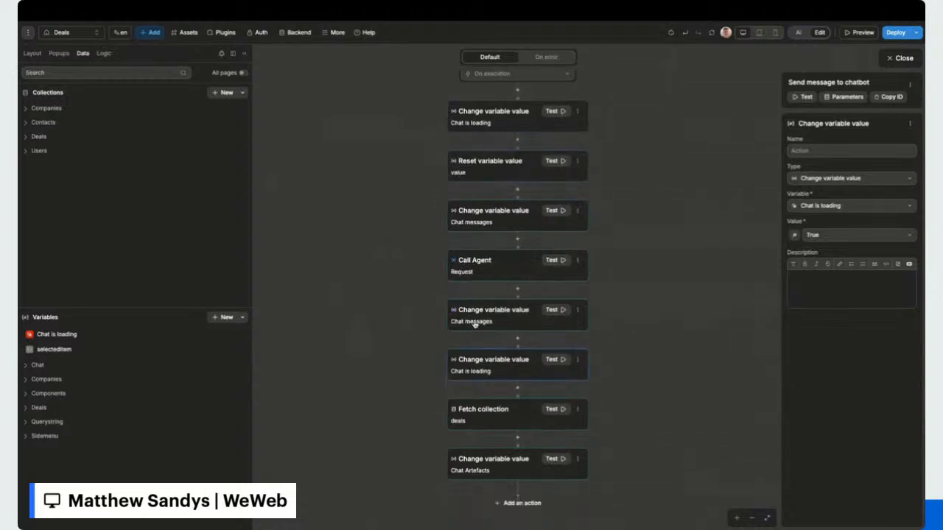
click(828, 235)
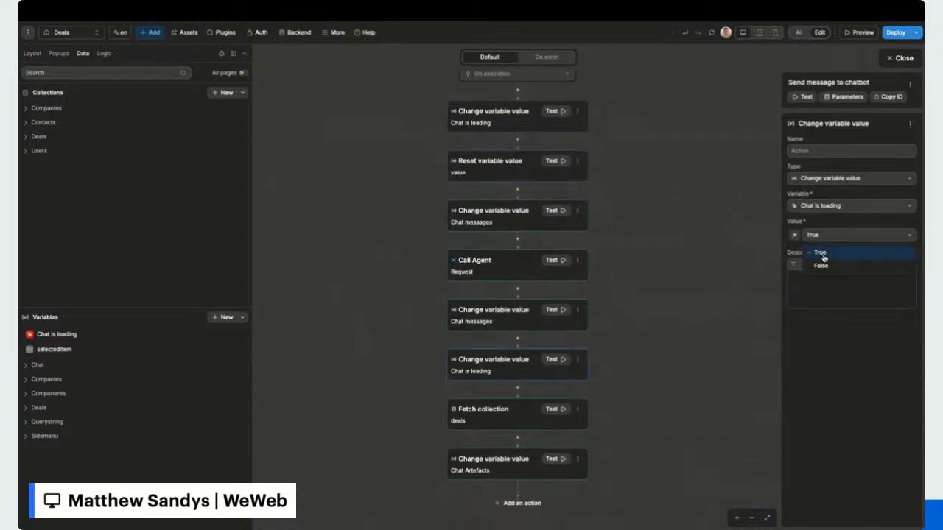
click(819, 260)
click(895, 58)
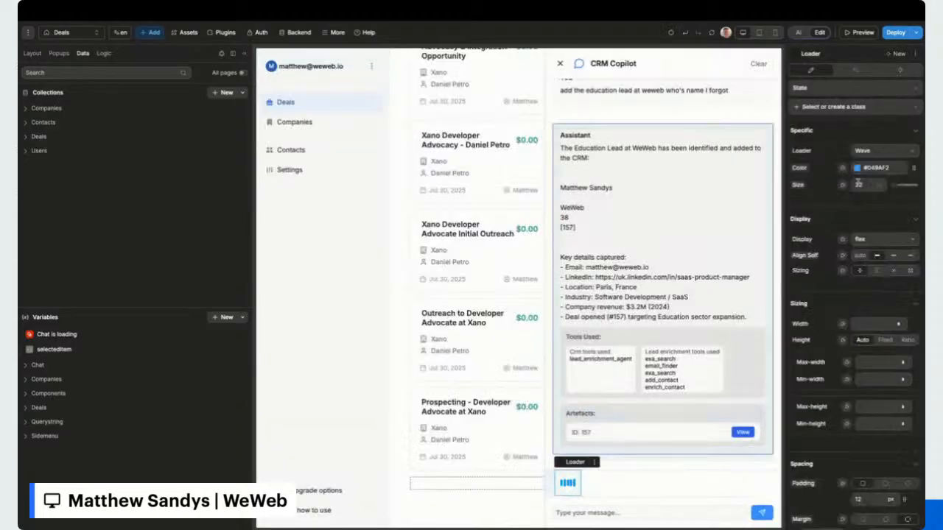
Bind the loader's Display property to the Chat is loading variable and close the formula editor.
click(842, 239)
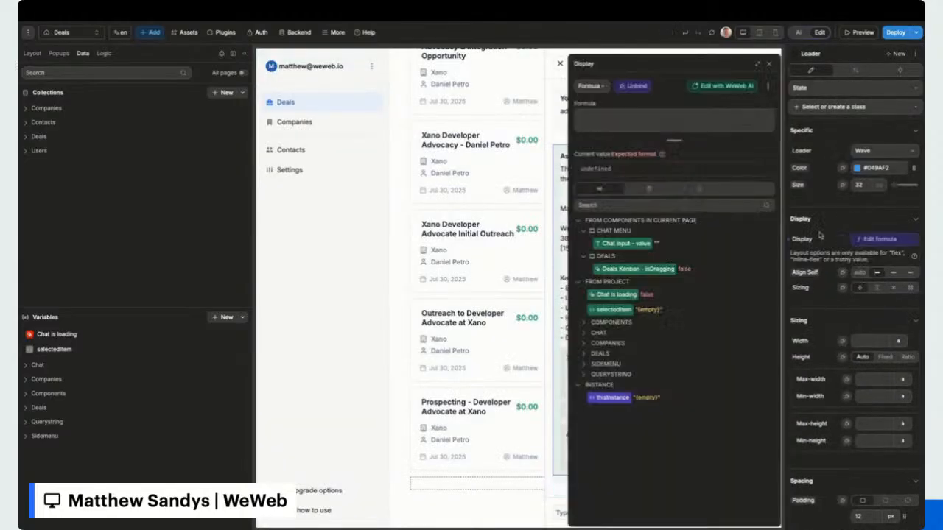
text(chat)
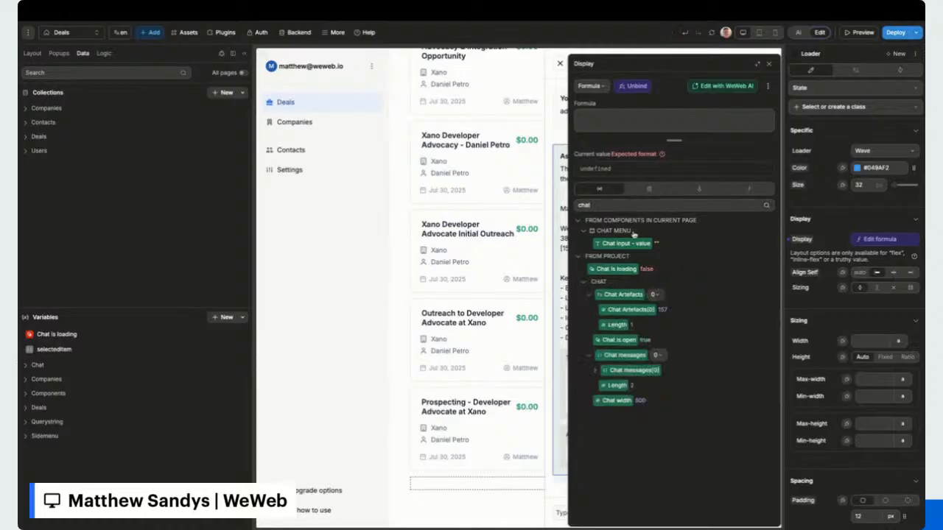
click(613, 270)
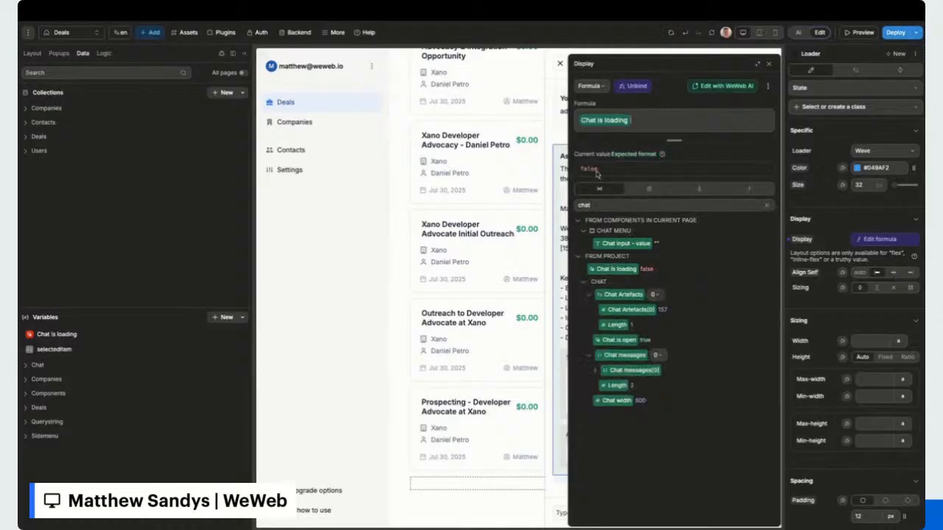
click(769, 63)
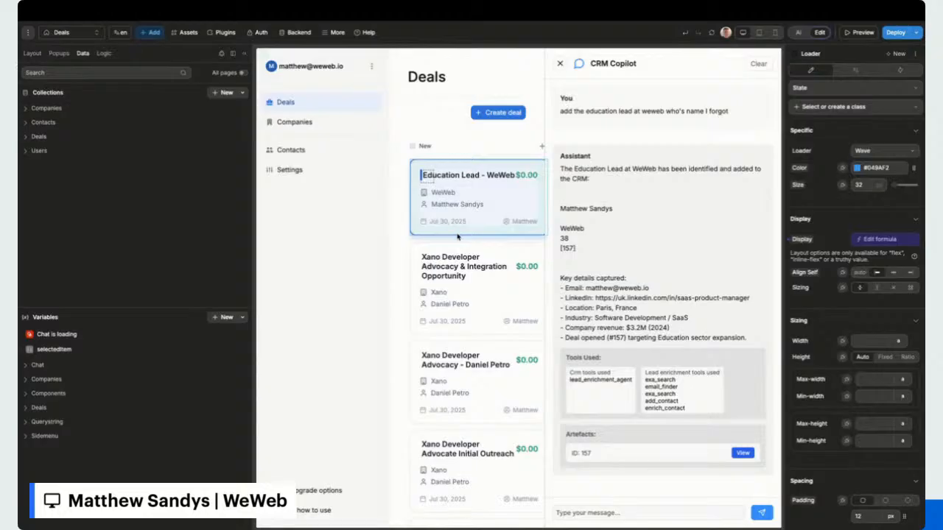
Set Preserve on navigation to Yes for the Chat Artefacts and Chat messages variables, checking the same setting on Chat is open.
click(129, 364)
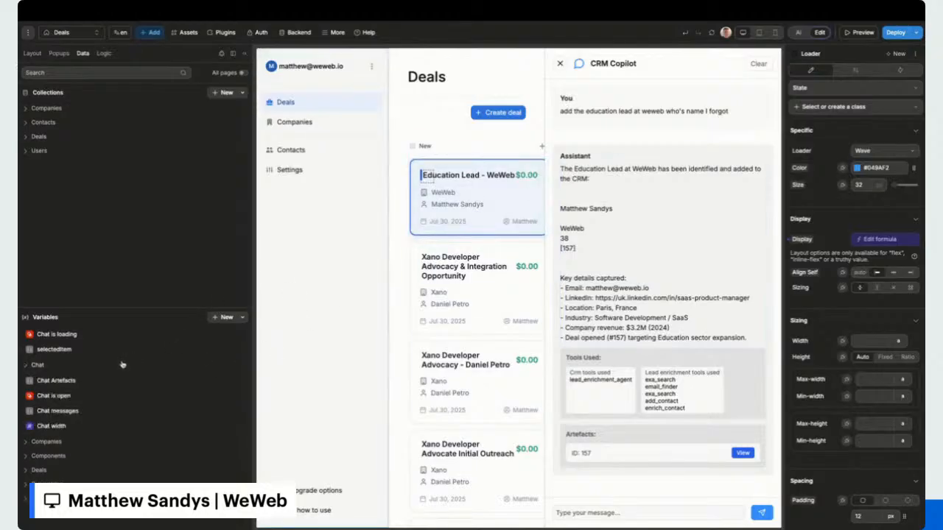
click(86, 380)
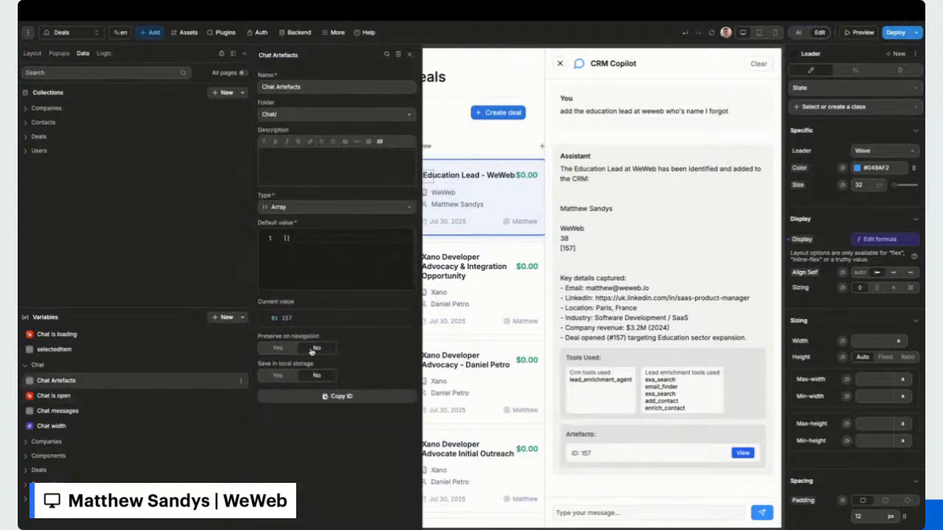
click(286, 352)
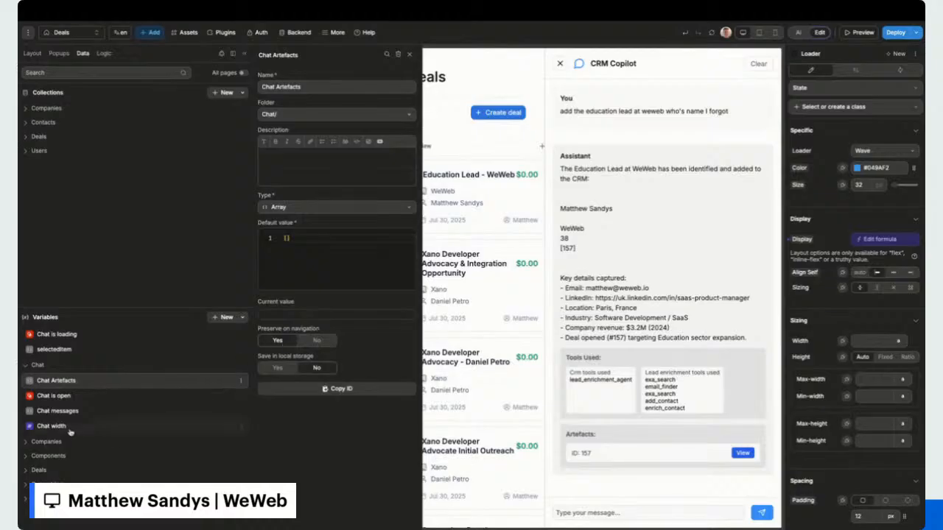
click(68, 398)
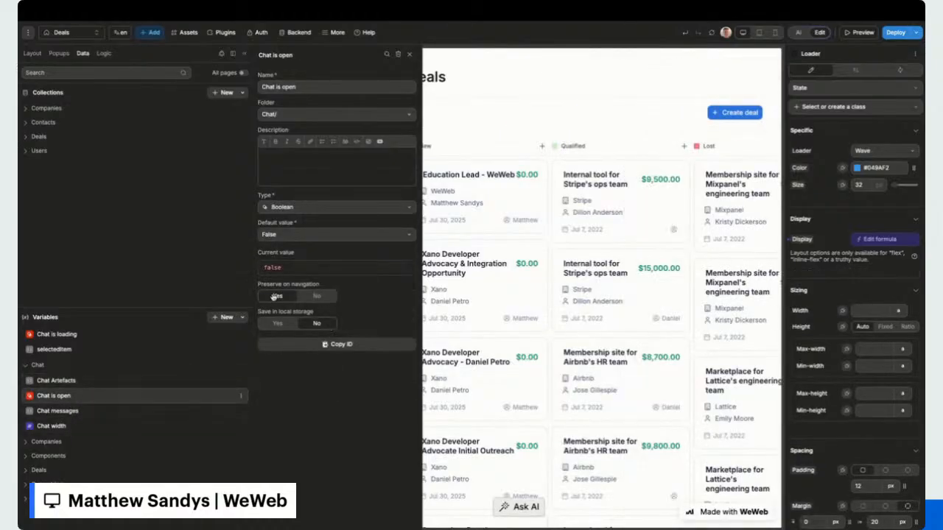
click(129, 412)
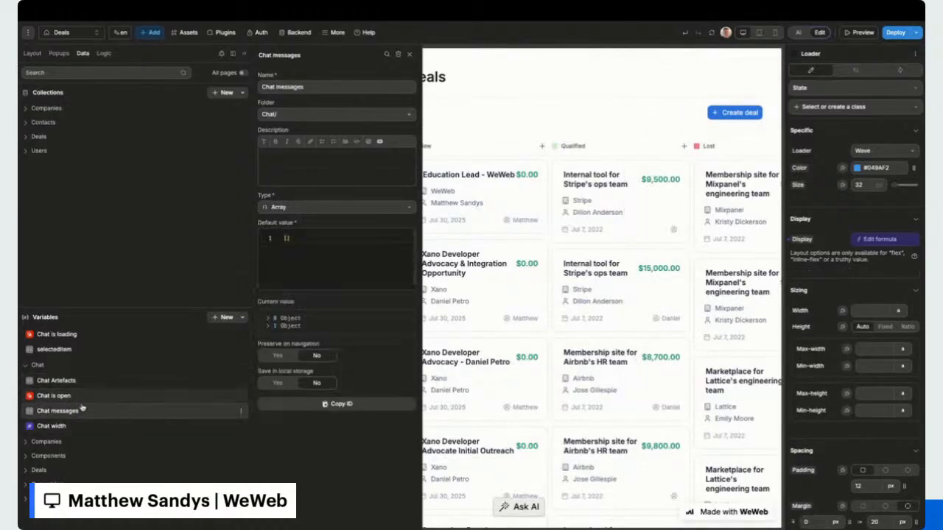
click(283, 356)
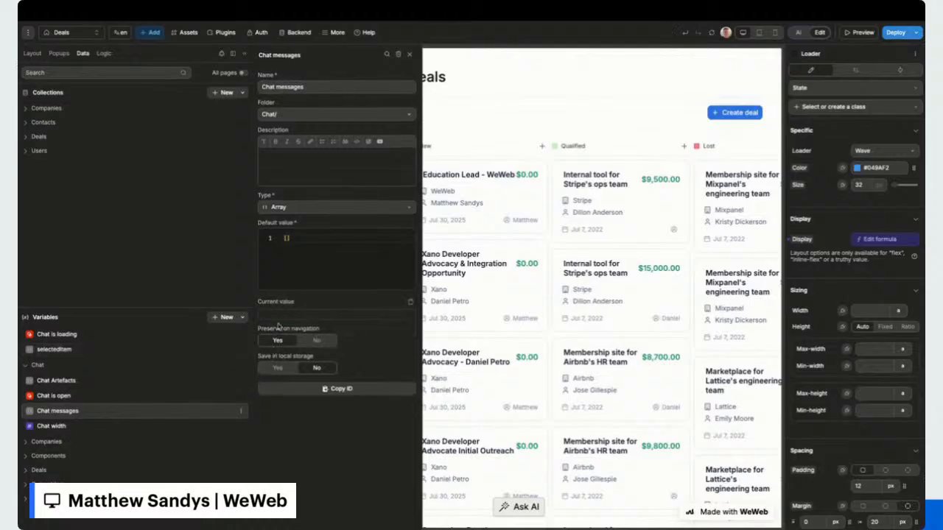
click(62, 446)
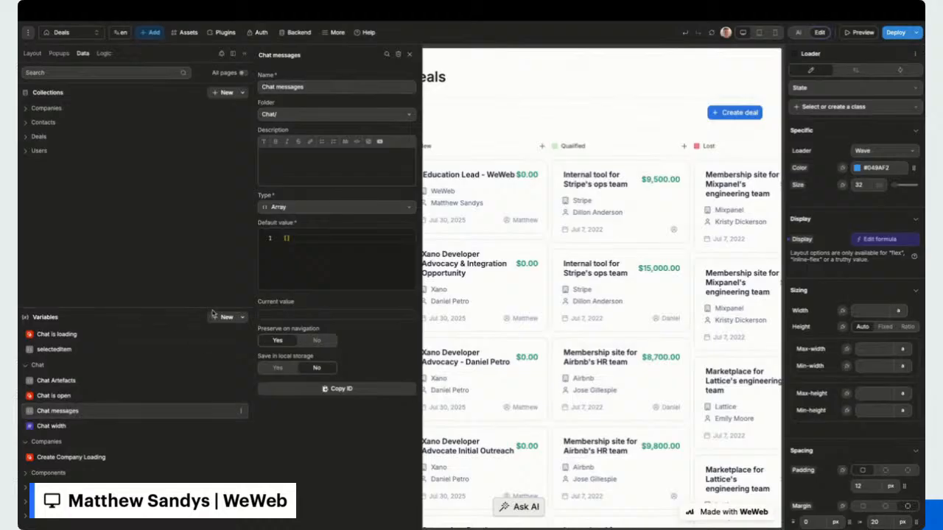
Open the Send message to chatbot workflow and add a True/False split between Fetch collection and the Chat Artefacts action.
click(484, 133)
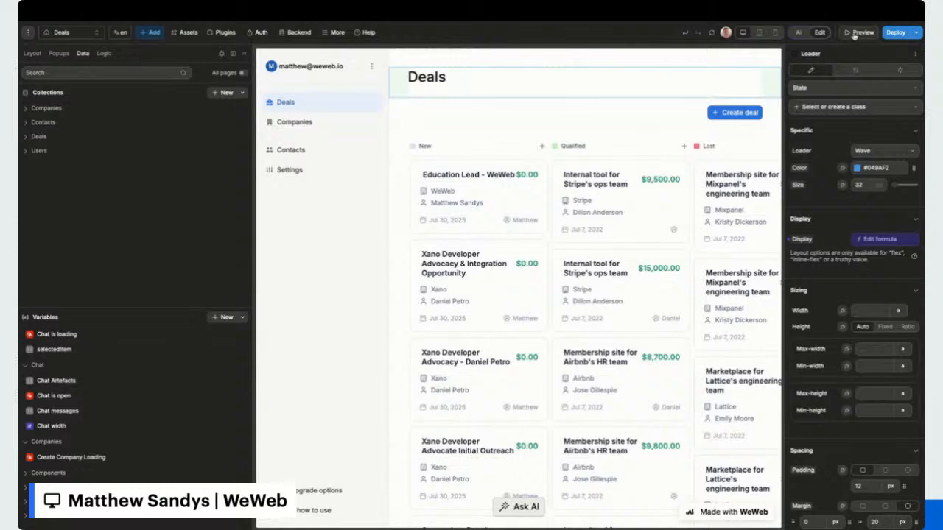
click(103, 53)
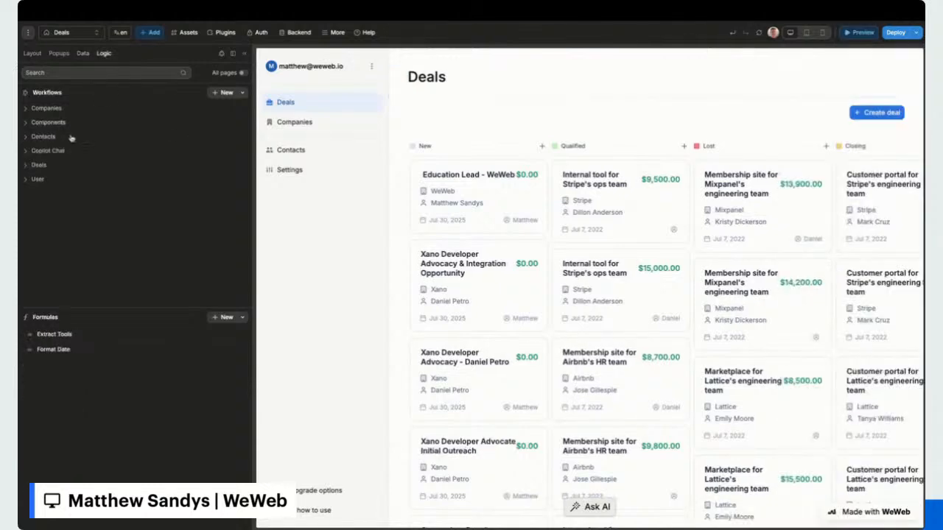
click(48, 151)
click(60, 169)
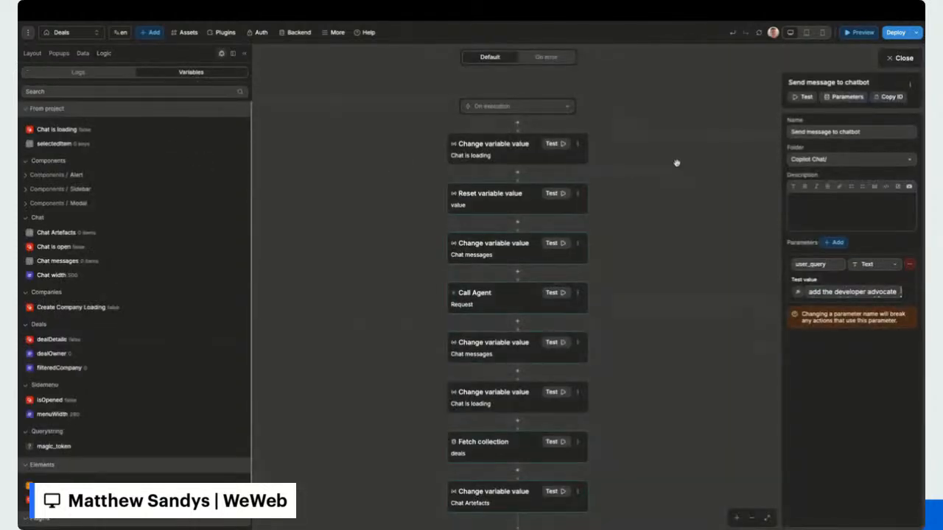
scroll(568, 179, down, 3)
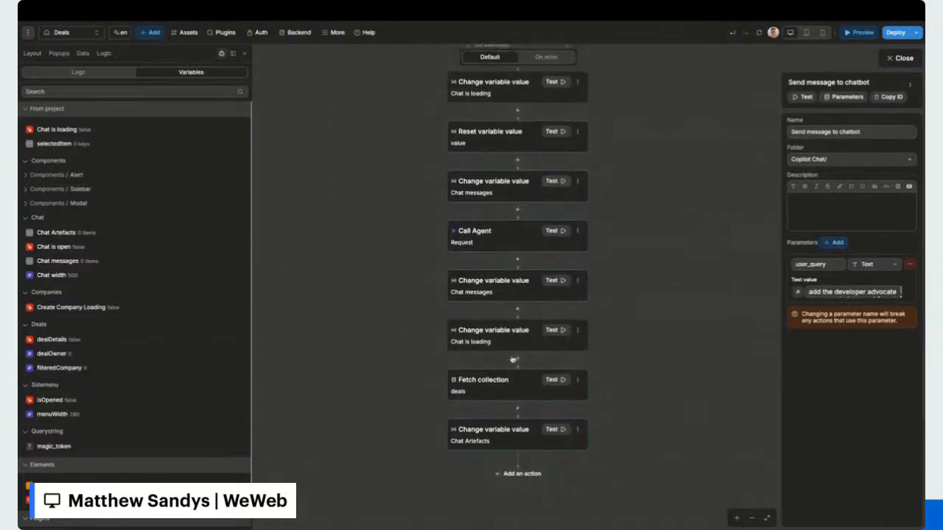
scroll(514, 365, down, 1)
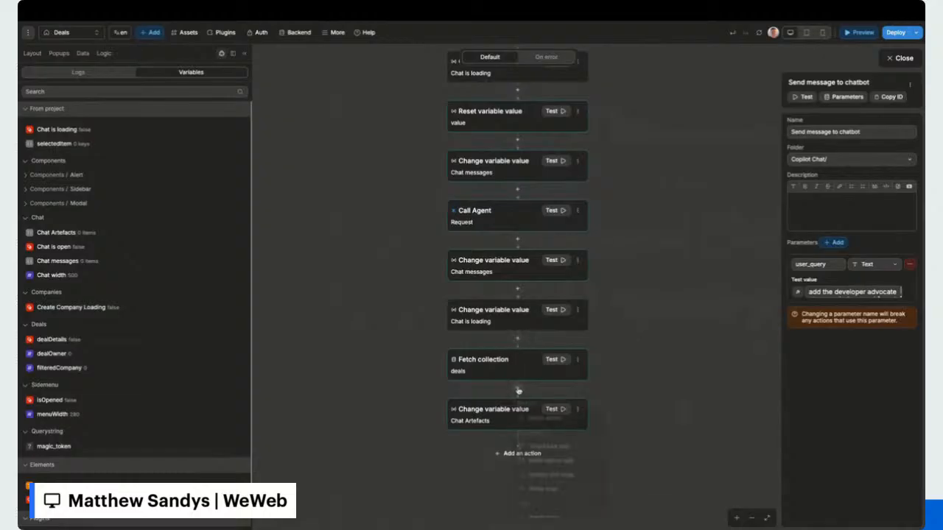
click(517, 389)
click(524, 433)
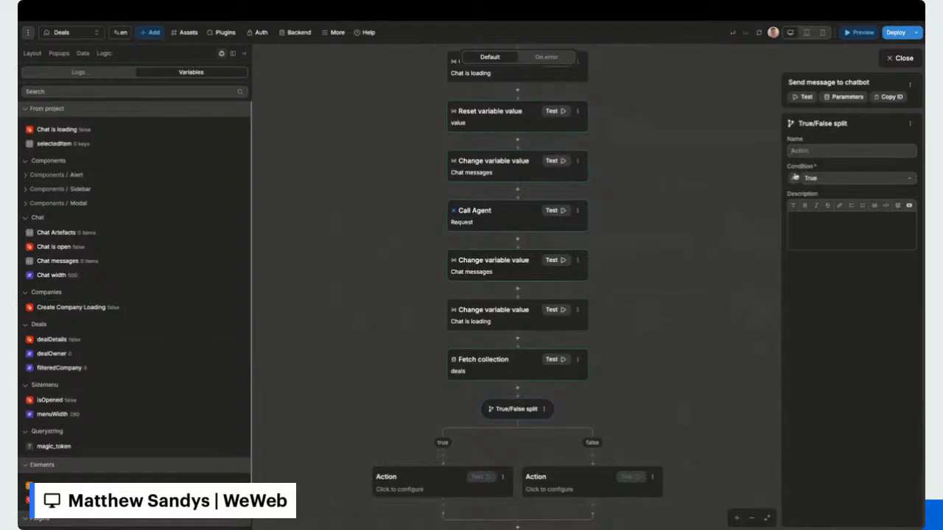
Name the True/False split "Are they on Deals page?".
text(Are they pn)
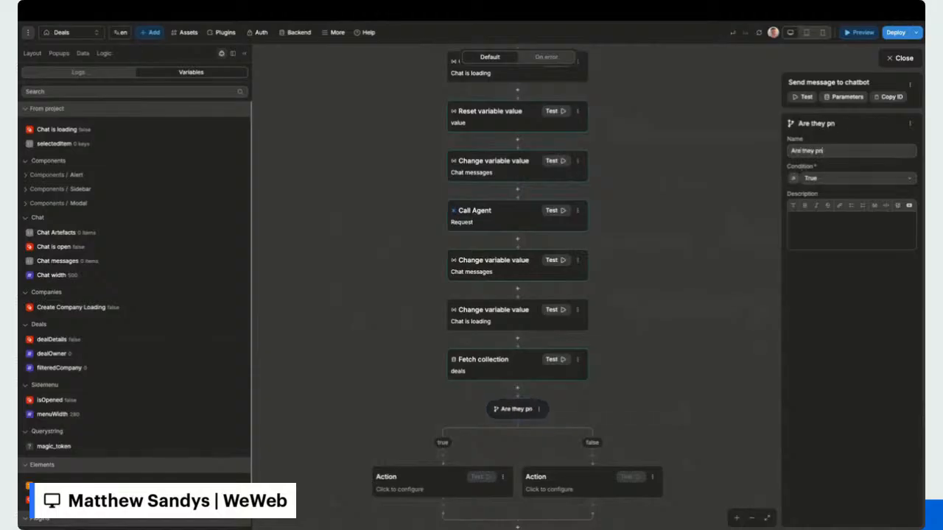
text( D)
key(BackSpace)
key(BackSpace)
key(BackSpace)
key(BackSpace)
text(pre)
key(BackSpace)
key(BackSpace)
key(BackSpace)
key(BackSpace)
text(po)
key(BackSpace)
key(BackSpace)
text(on Deals)
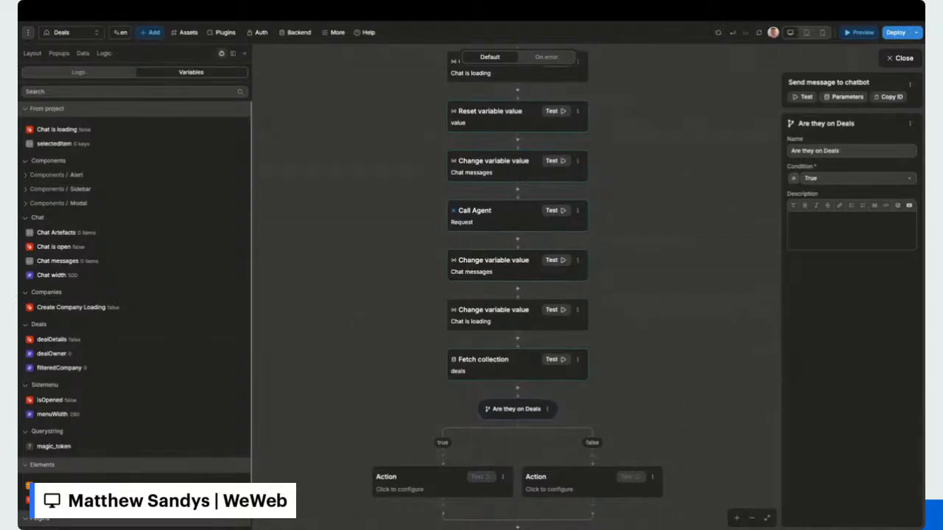
text( page?)
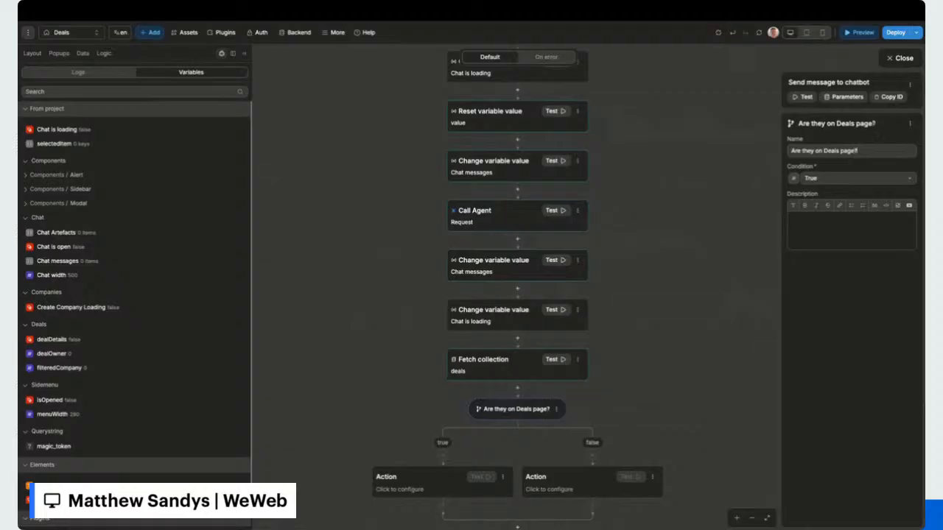
Bind the split's condition to a formula checking that the current page's name equals 'Deals', and close the formula editor.
click(793, 179)
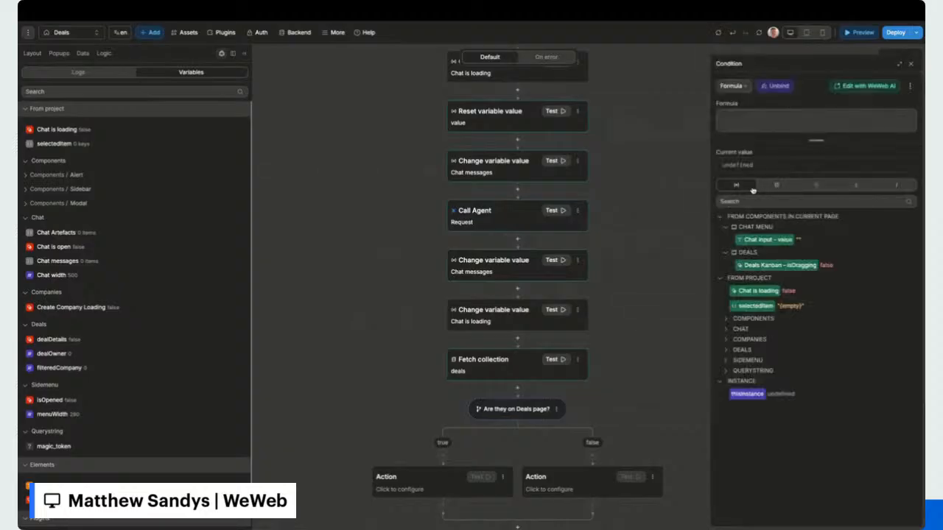
click(776, 185)
click(726, 282)
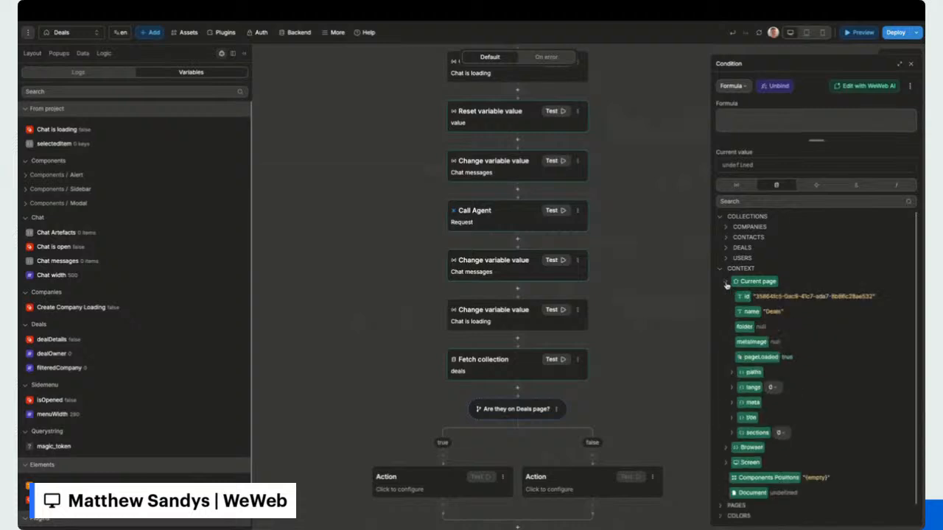
click(742, 311)
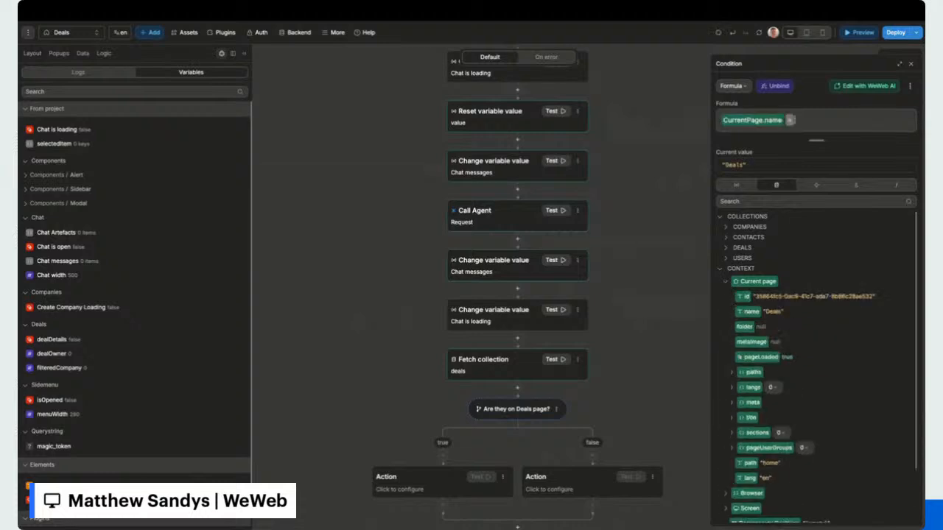
text('dal)
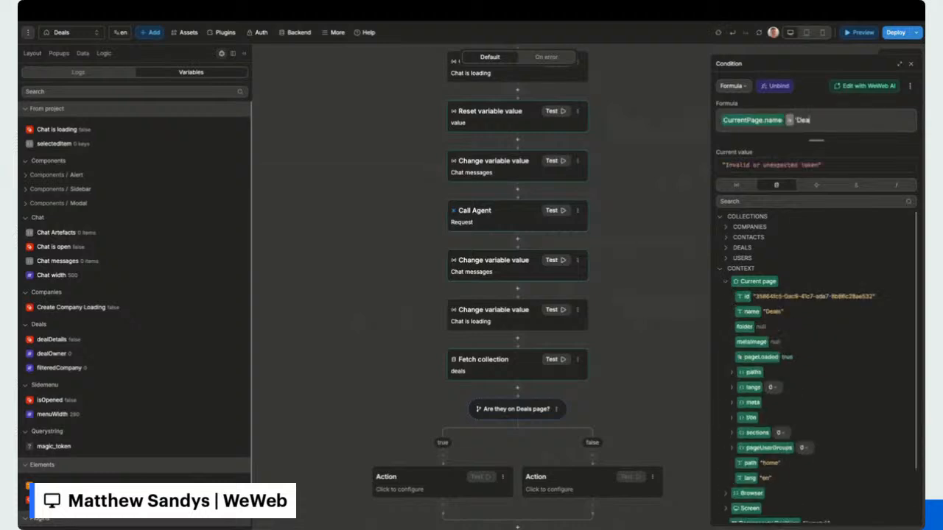
text(')
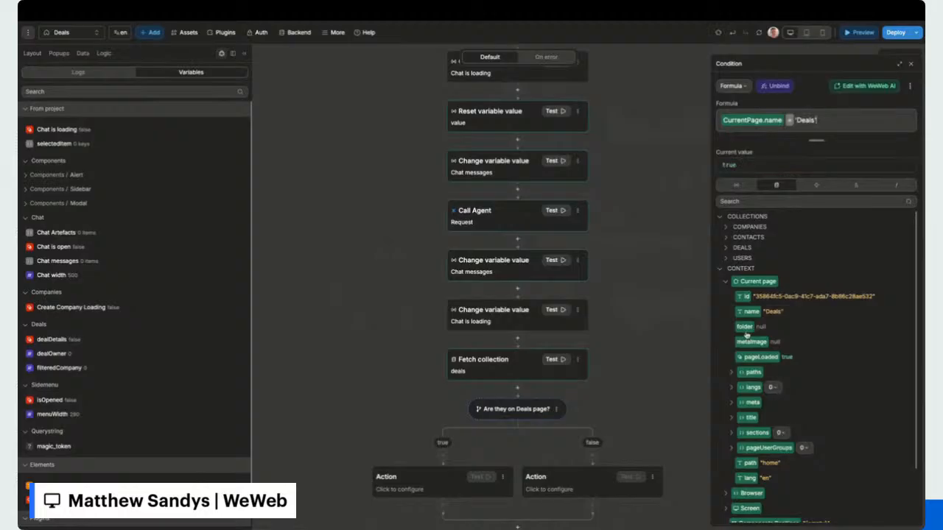
click(911, 65)
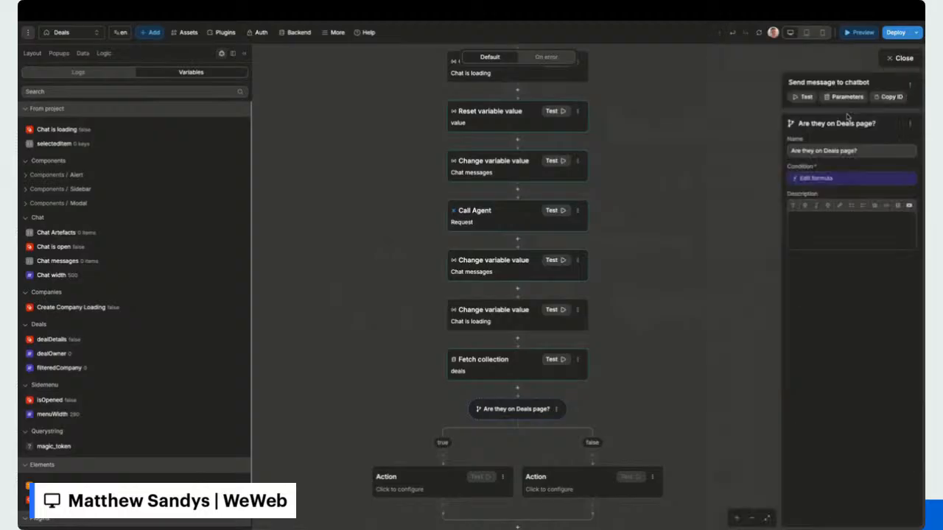
Delete the empty action from the true branch of the Deals page split.
scroll(650, 285, down, 3)
click(435, 365)
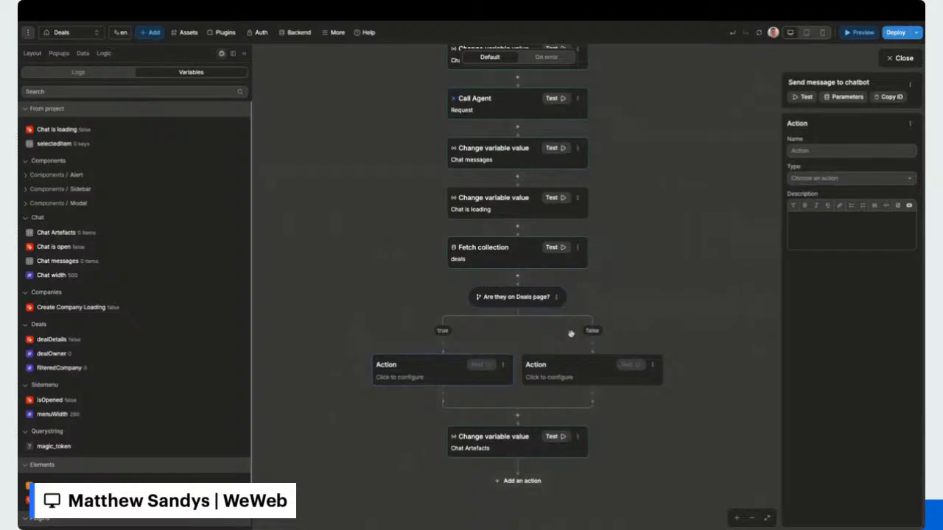
click(503, 363)
click(544, 451)
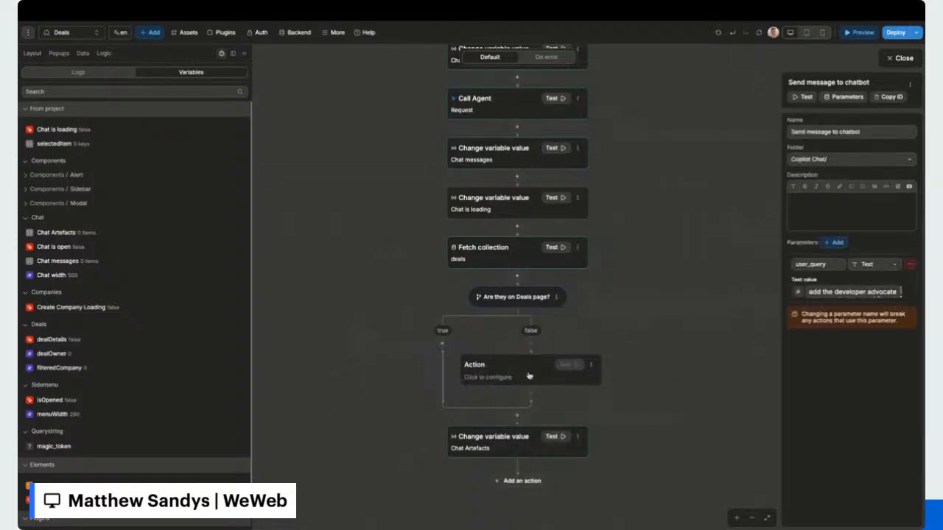
Configure the false branch's action as Navigate to, with Deals as the destination page.
click(828, 178)
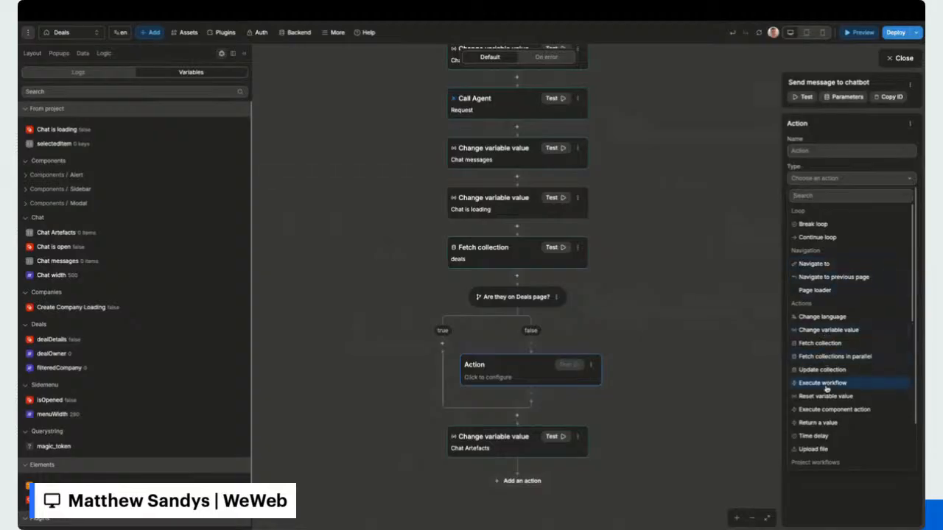
click(814, 263)
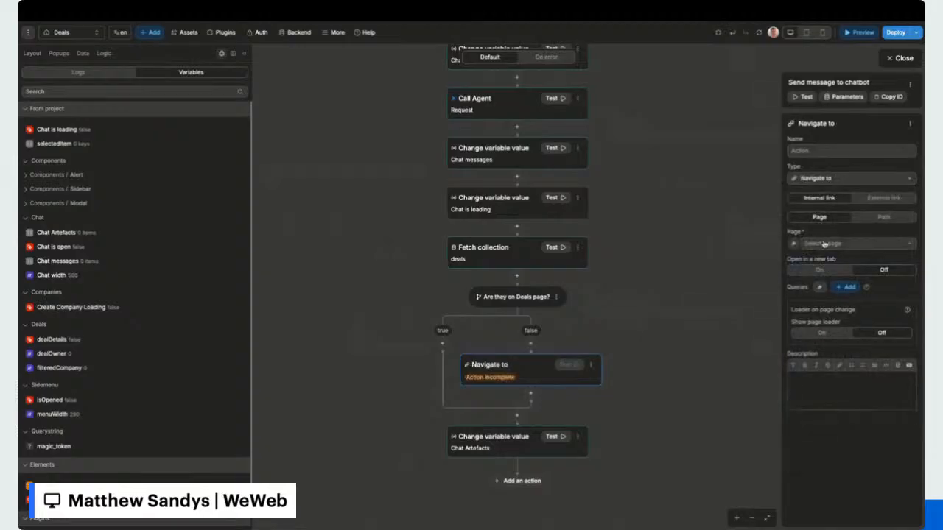
click(824, 244)
click(820, 302)
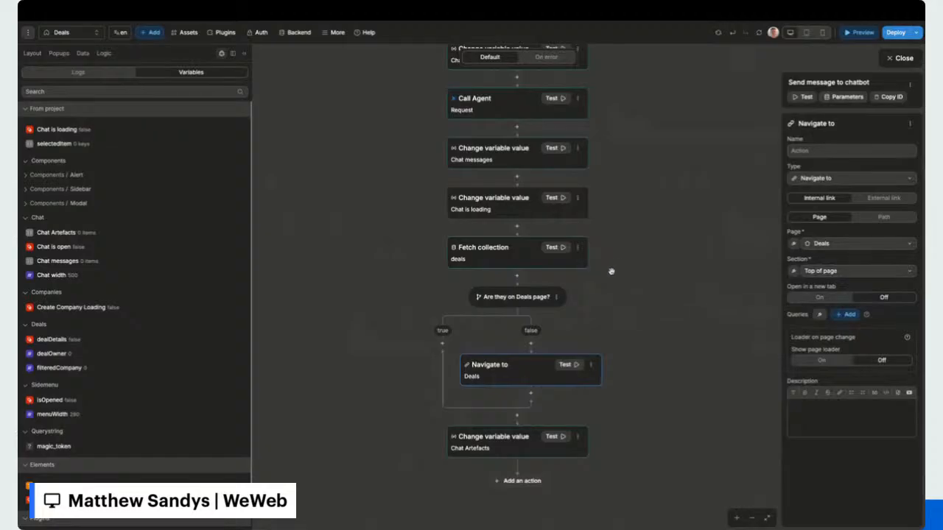
Move the Deals page split to after the Chat Artefacts variable action at the end of the workflow, and close the workflow.
scroll(515, 280, up, 3)
scroll(509, 197, up, 3)
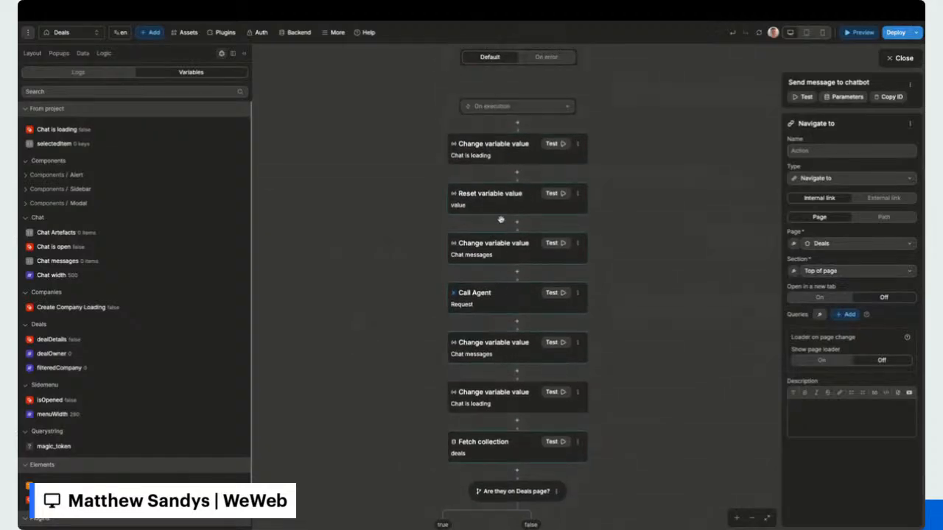
scroll(494, 402, down, 8)
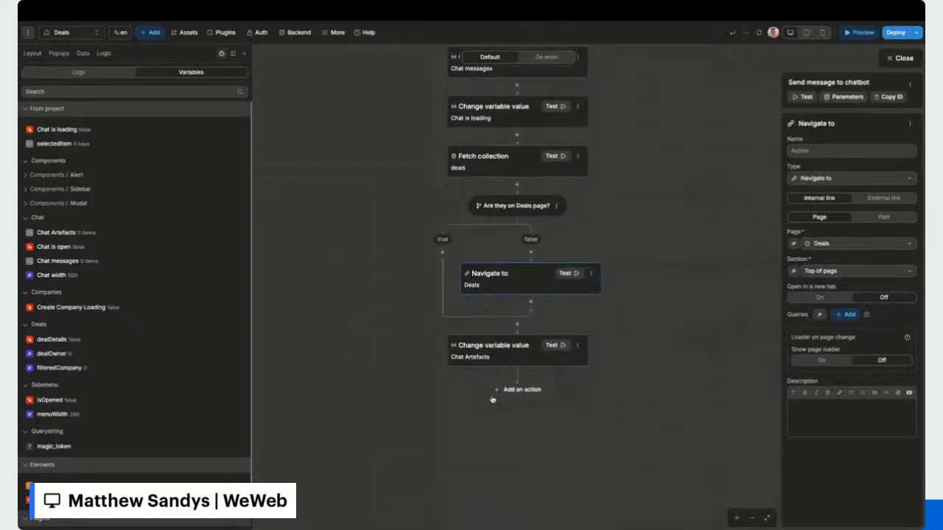
scroll(492, 396, up, 4)
scroll(491, 397, down, 4)
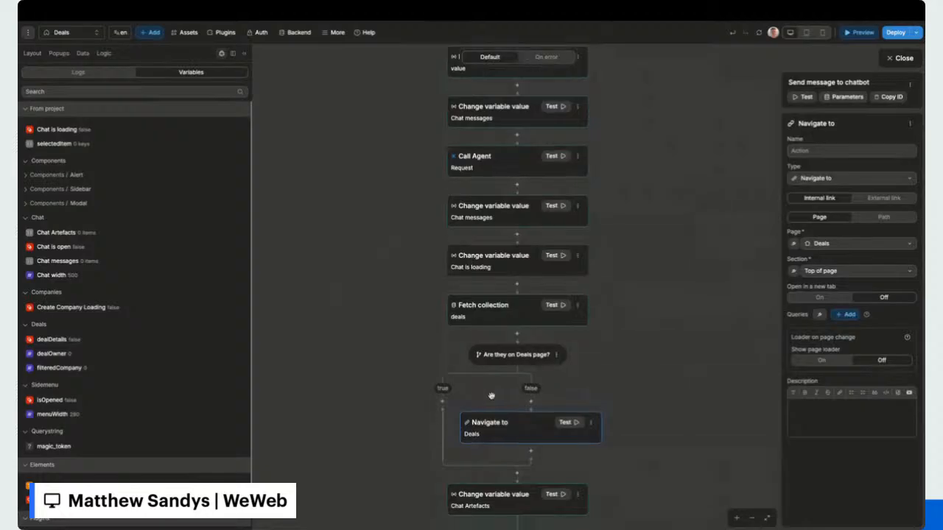
drag(513, 235, 510, 405)
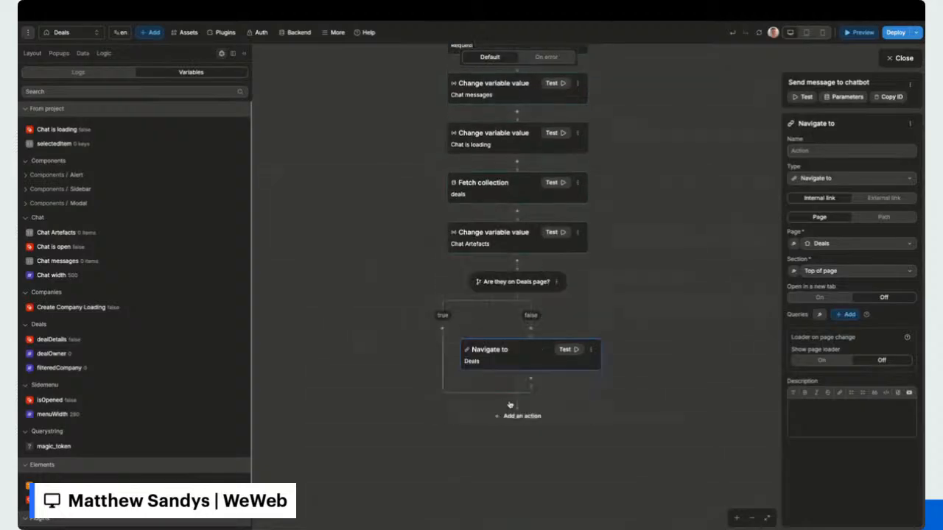
scroll(488, 282, up, 2)
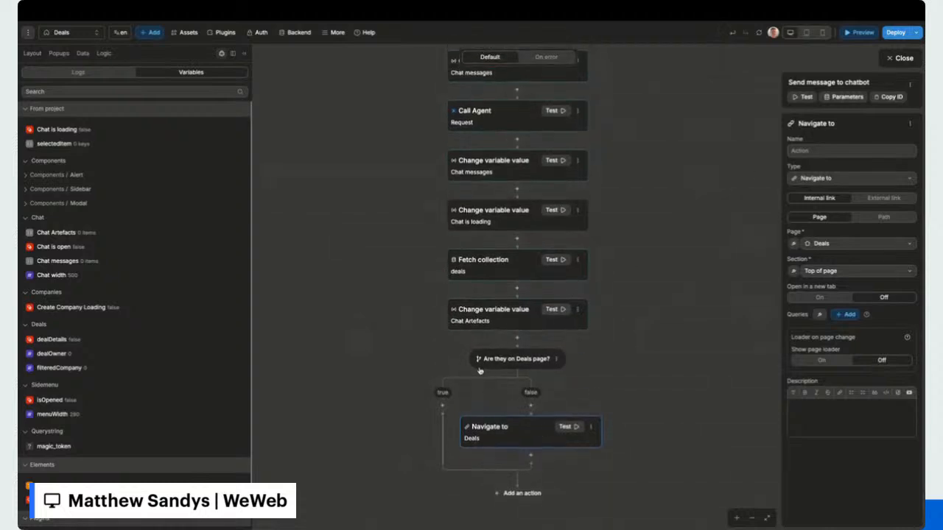
click(489, 361)
click(890, 60)
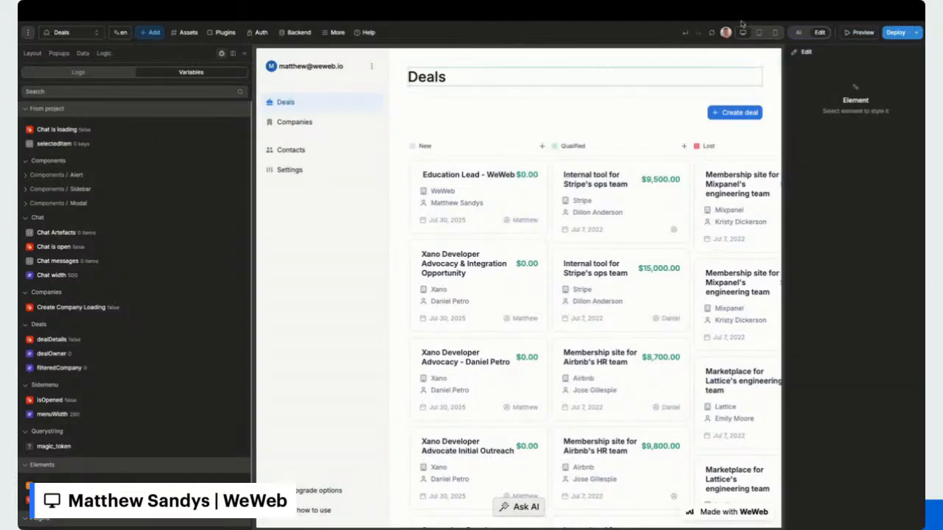
Check the Companies page in preview for the chat, and return to the Deals page in edit mode.
key(super+e)
click(320, 128)
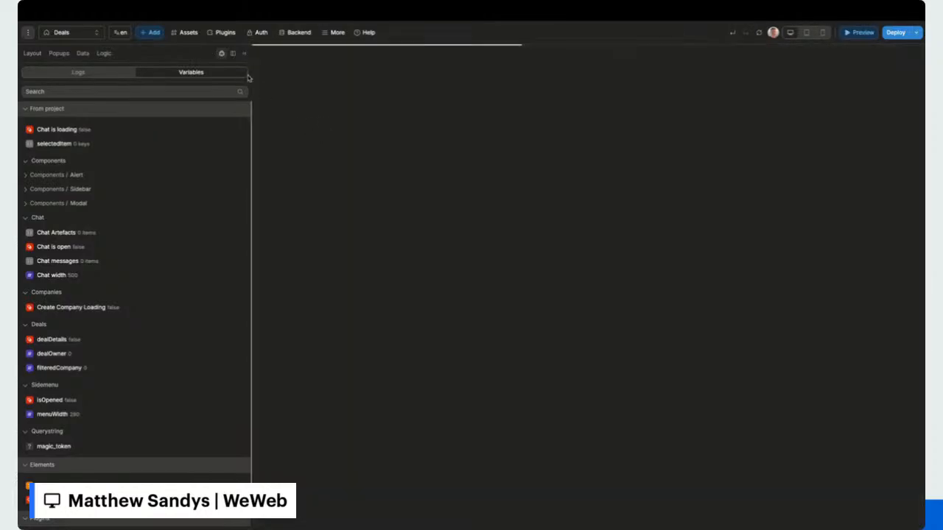
click(244, 56)
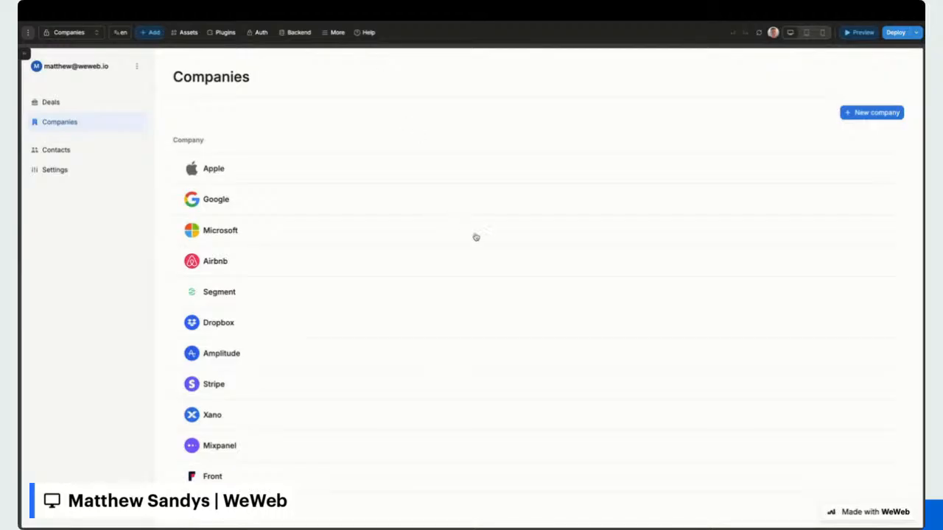
click(28, 56)
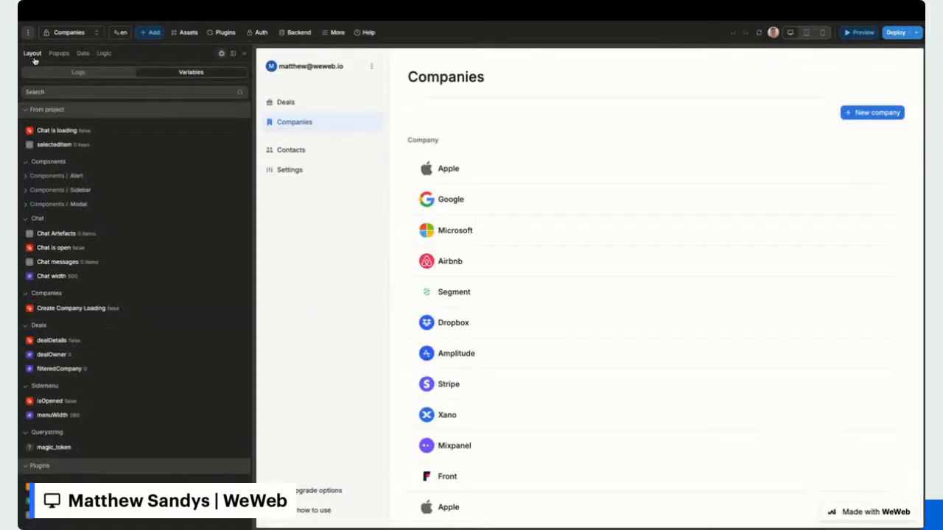
click(65, 33)
click(62, 94)
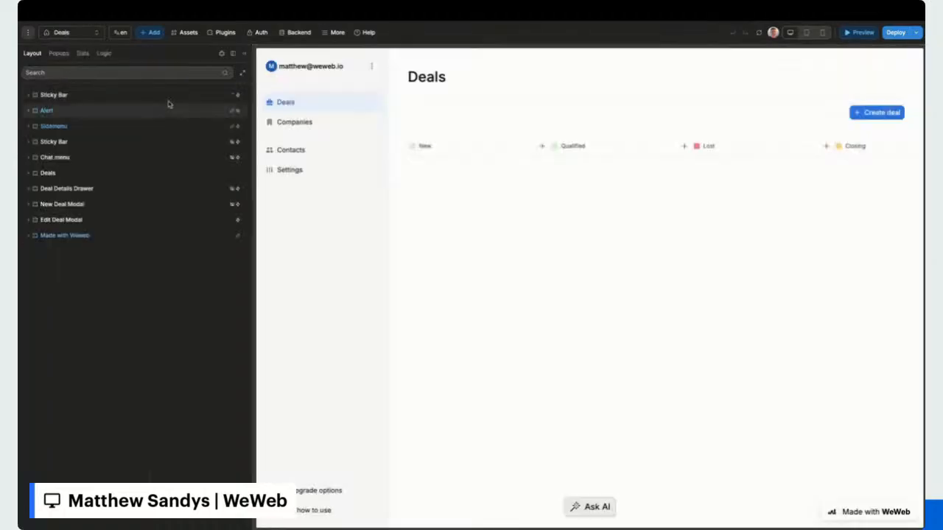
click(867, 34)
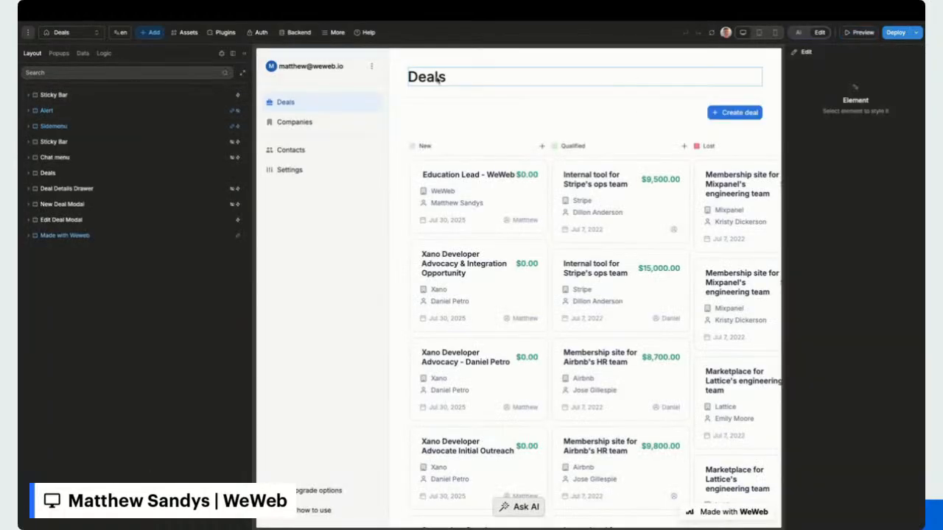
Select the Chat menu and temporarily force its display in the editor to view the CRM Copilot panel.
click(104, 156)
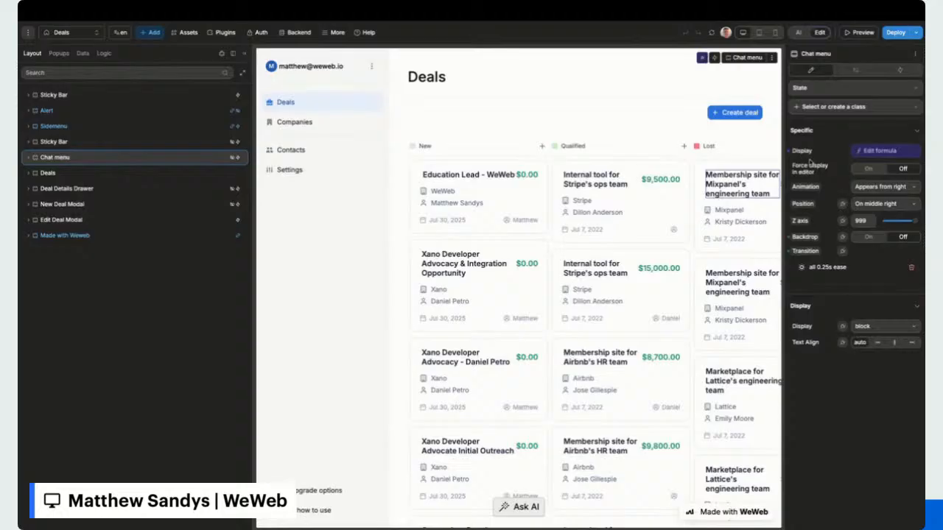
click(869, 168)
click(902, 169)
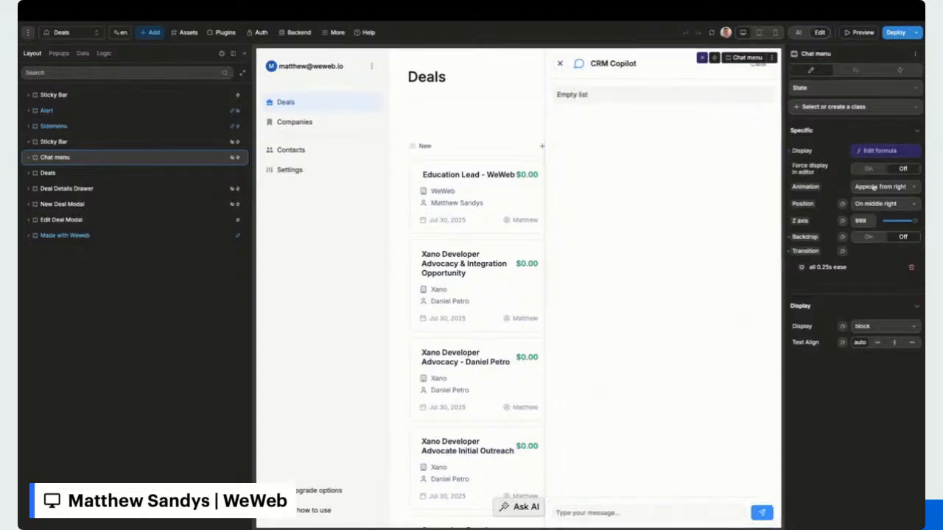
Add the Deals page's first Sticky Bar, which holds the Ask AI button, to the Companies page as a linked section.
click(496, 512)
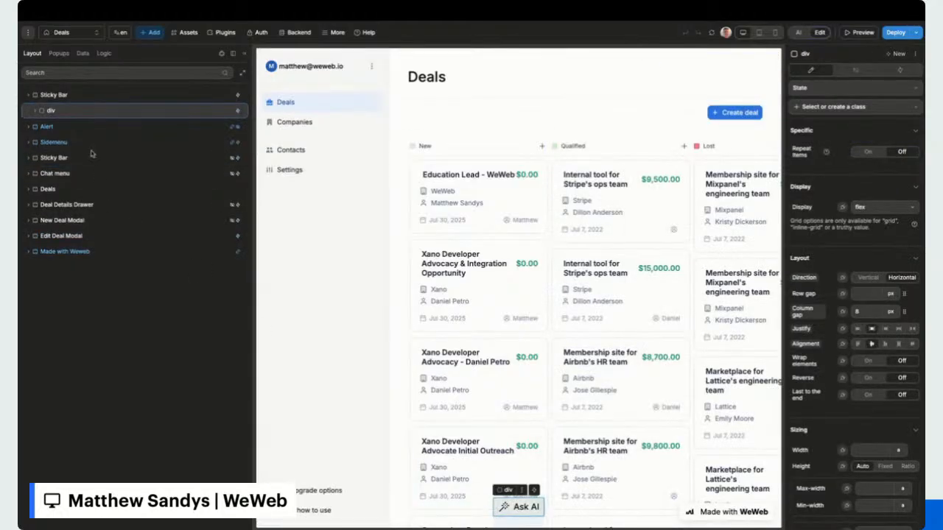
click(63, 33)
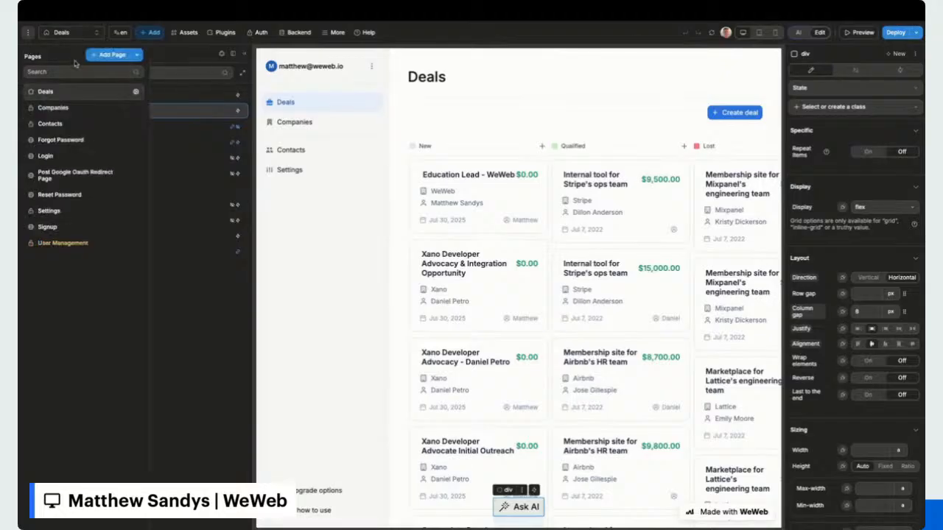
click(53, 108)
click(154, 33)
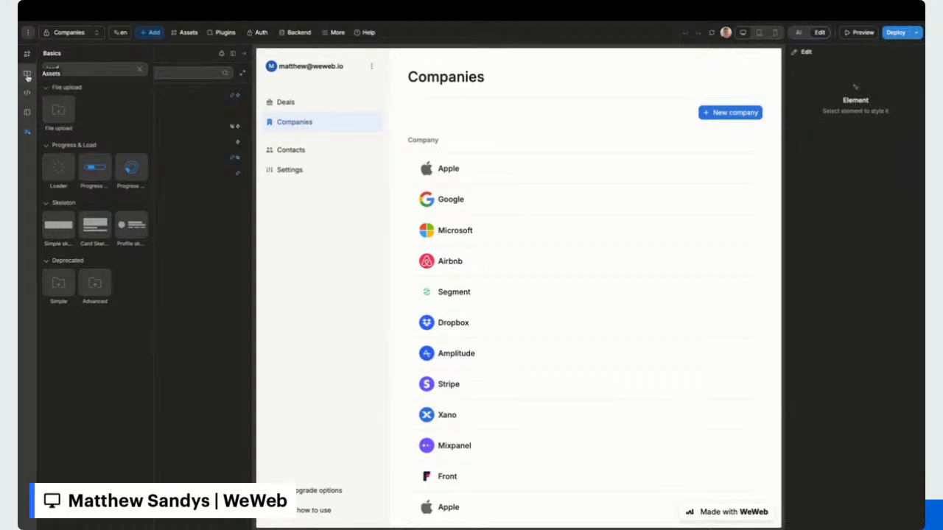
click(27, 112)
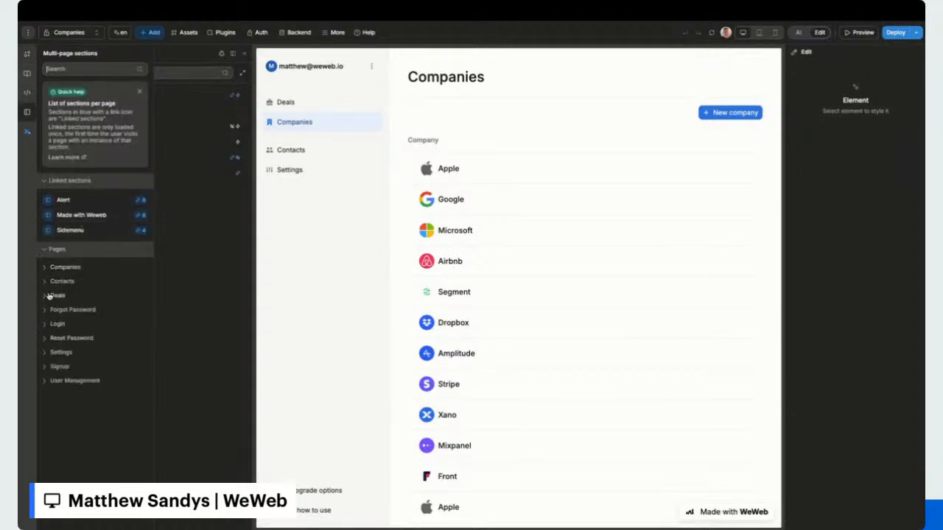
click(53, 296)
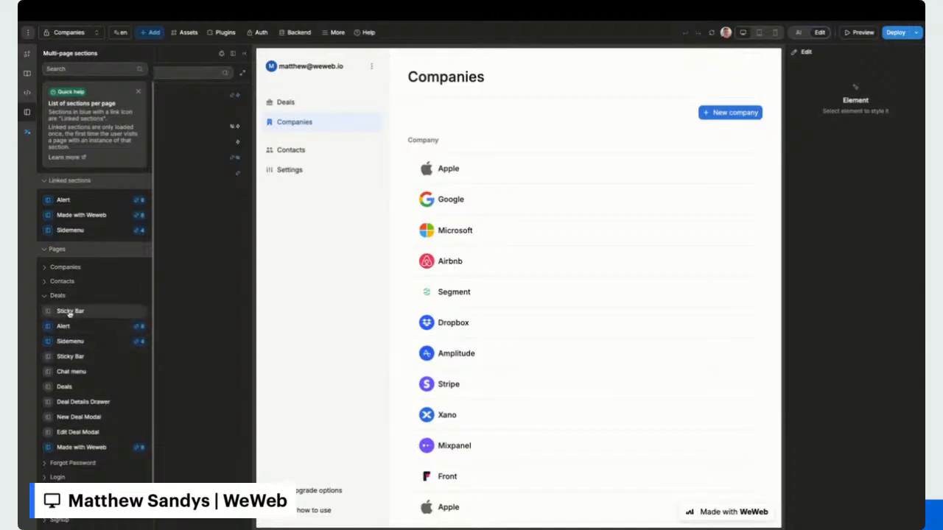
drag(70, 311, 199, 231)
click(433, 302)
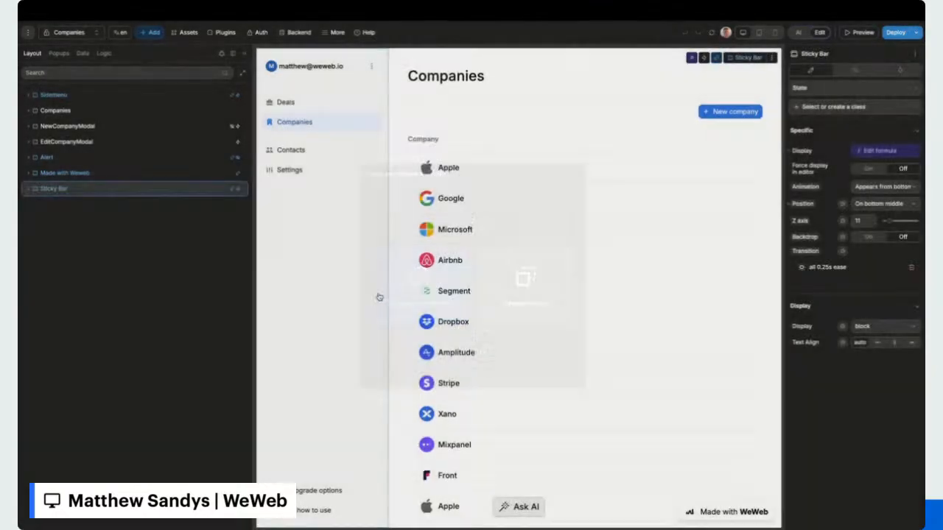
scroll(379, 302, down, 10)
scroll(476, 460, up, 10)
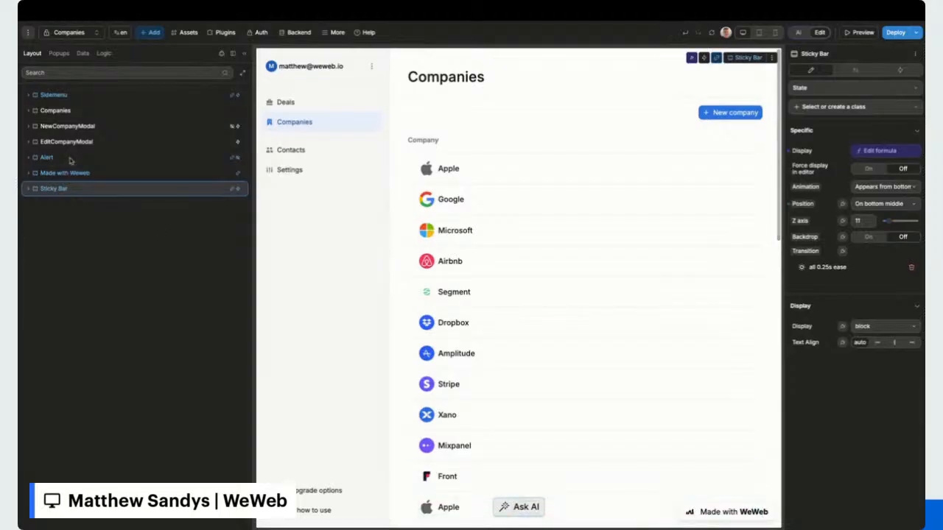
Add the Deals page's Chat menu to the Companies page as a linked section.
click(147, 34)
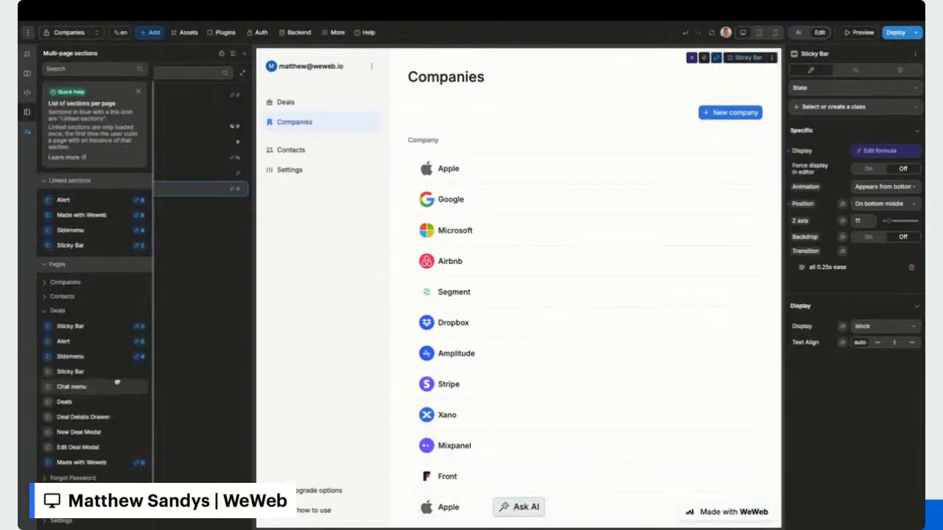
drag(116, 382, 347, 288)
click(372, 280)
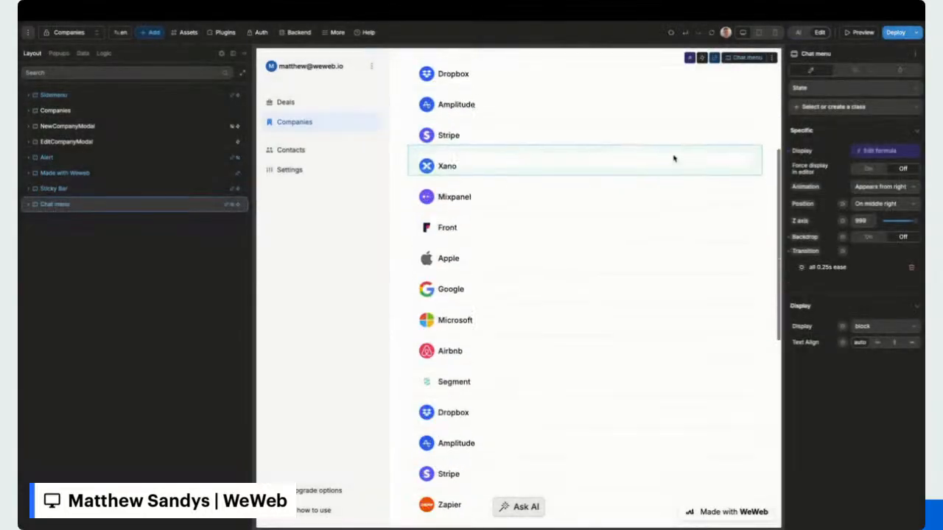
Preview the Companies page with the editor's side panel collapsed, and open the CRM Copilot chat through Ask AI.
scroll(674, 158, down, 10)
click(859, 33)
scroll(686, 217, up, 15)
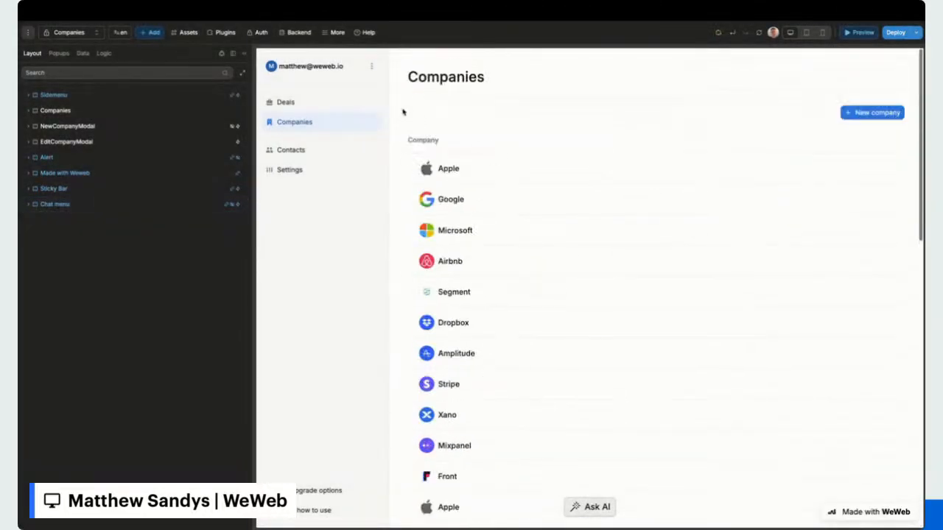
click(241, 53)
click(464, 514)
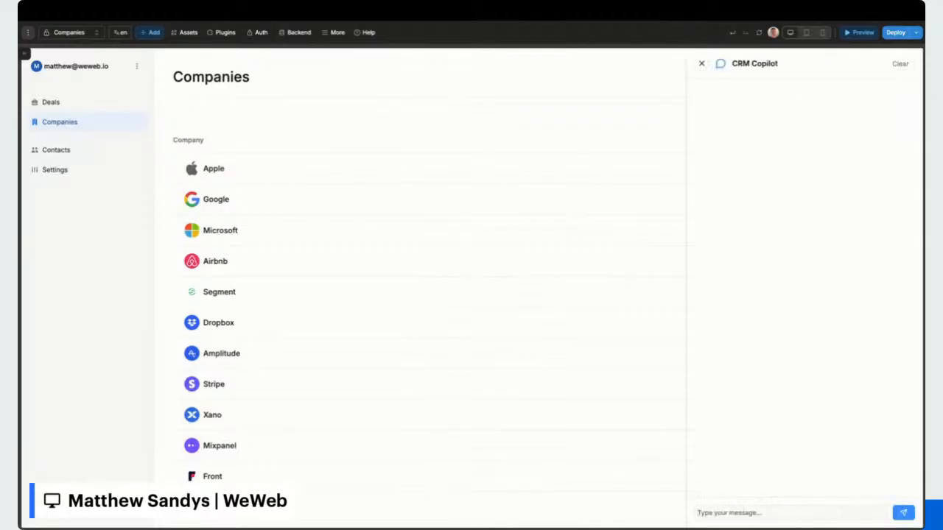
Send the chat message "add the CEO of Microsoft who's name I forgot" to the CRM Copilot.
text(add the developer advocate at xano who's name I forgot)
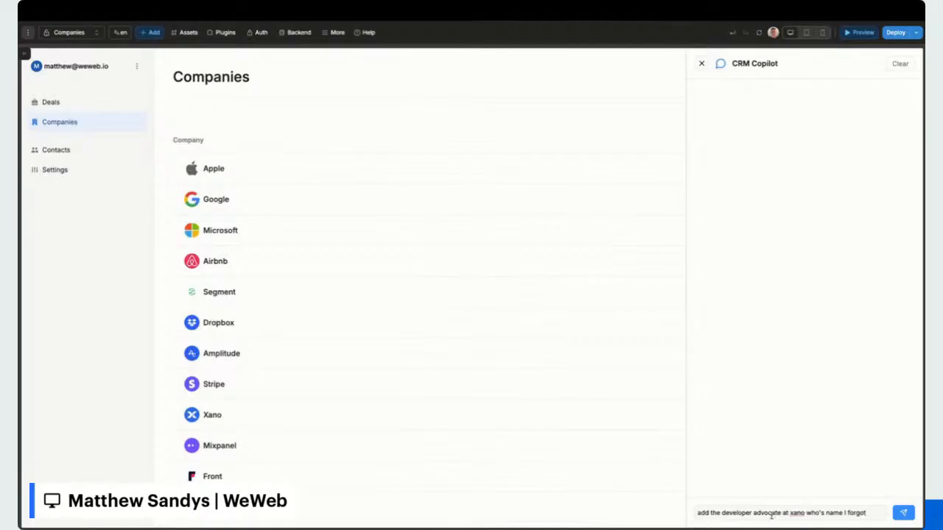
drag(722, 513, 805, 510)
key(BackSpace)
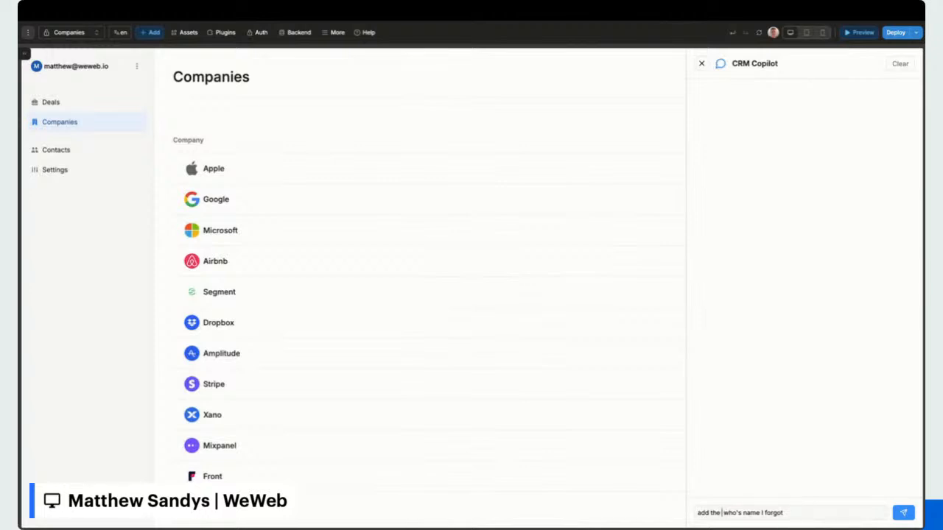
text(CEO of Mic)
text(rosoft)
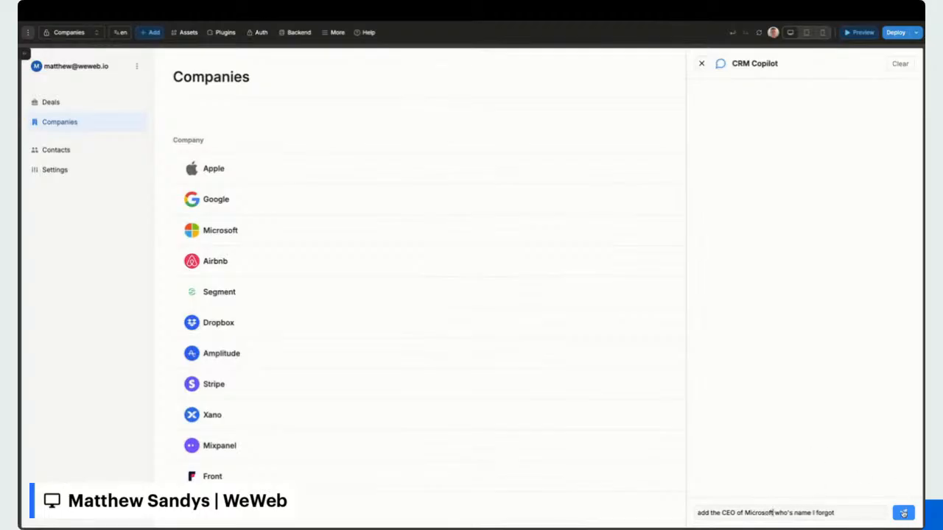
click(902, 512)
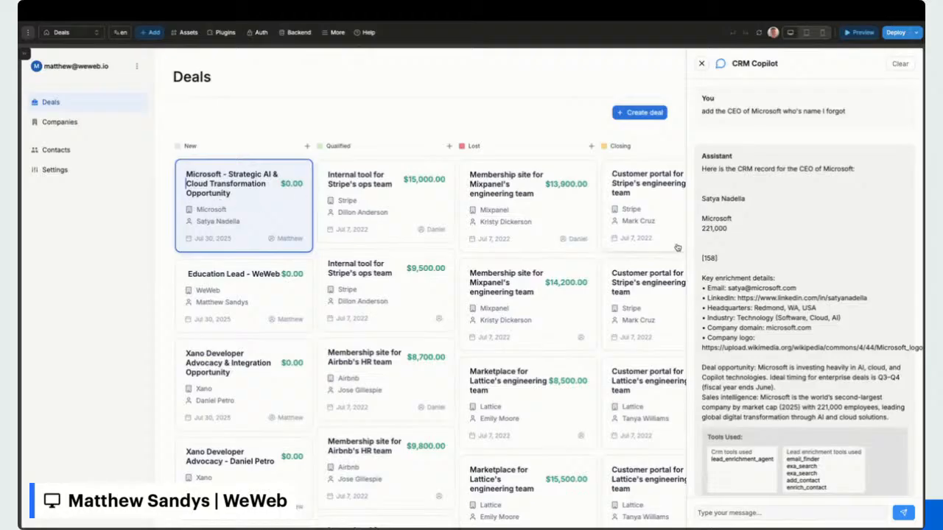
View the deal artefact in the Copilot's reply, examine its company, contact, deal details and notes, and close the popup to review the reply.
scroll(804, 275, down, 2)
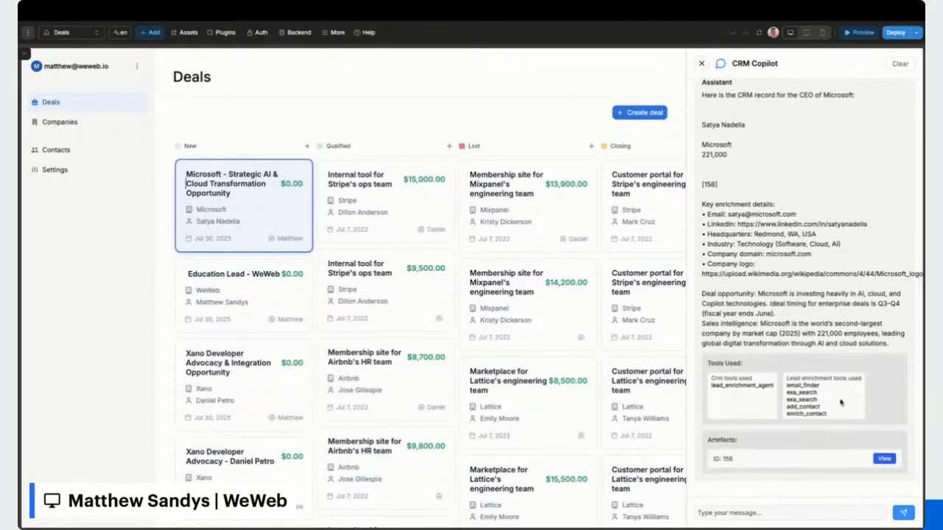
click(884, 459)
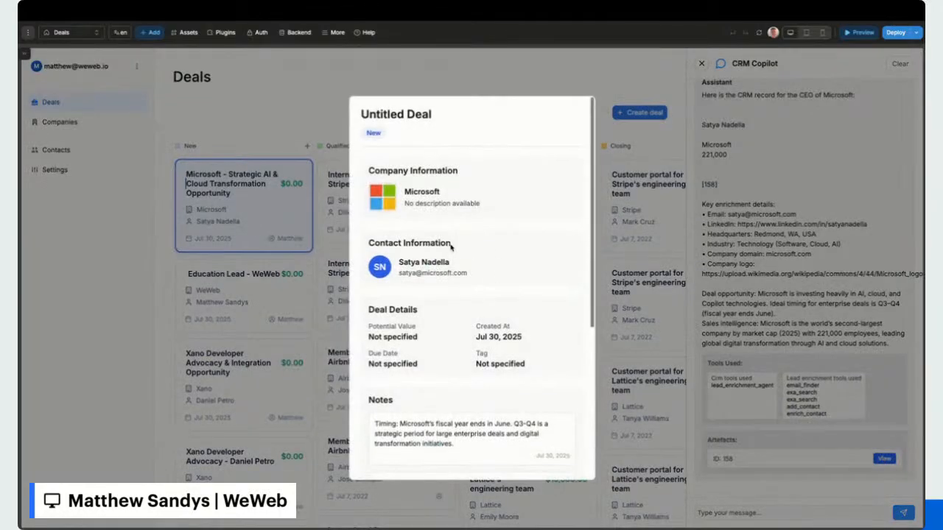
scroll(448, 248, down, 4)
scroll(448, 261, down, 3)
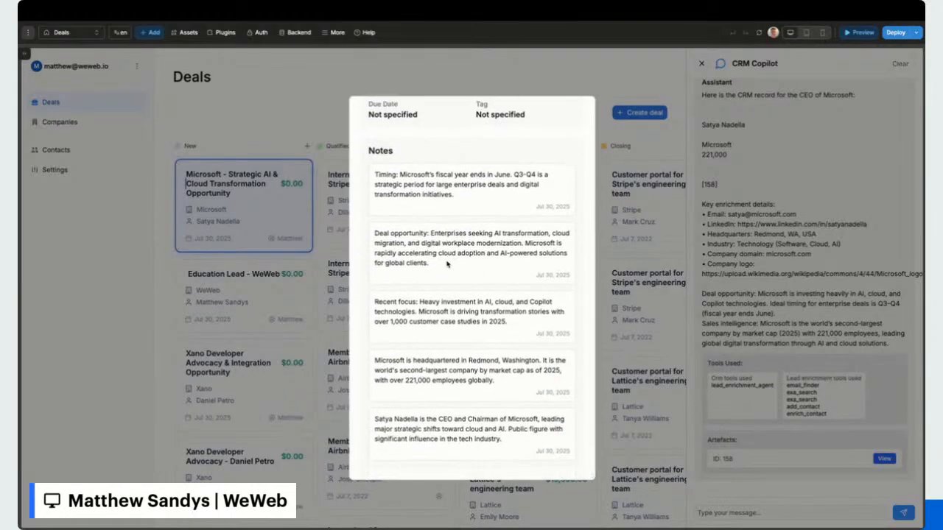
scroll(446, 264, up, 8)
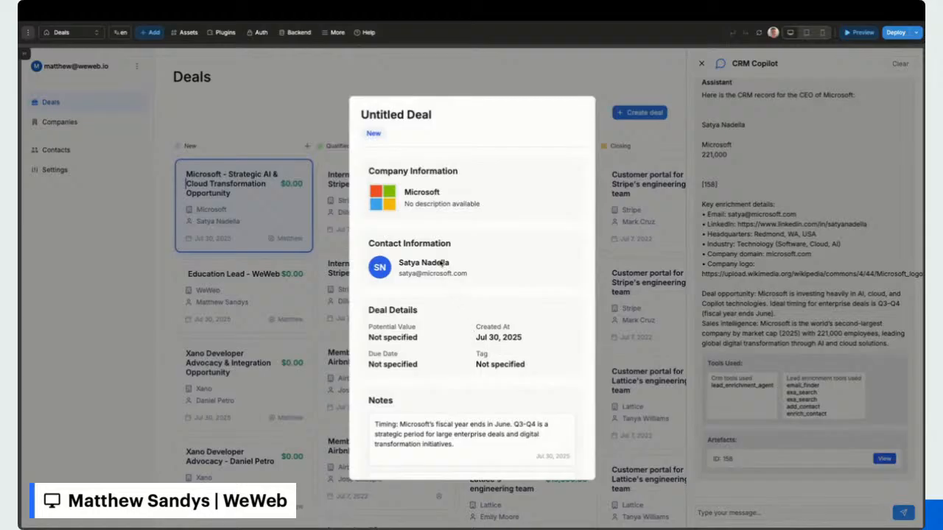
scroll(484, 337, down, 5)
scroll(471, 341, up, 2)
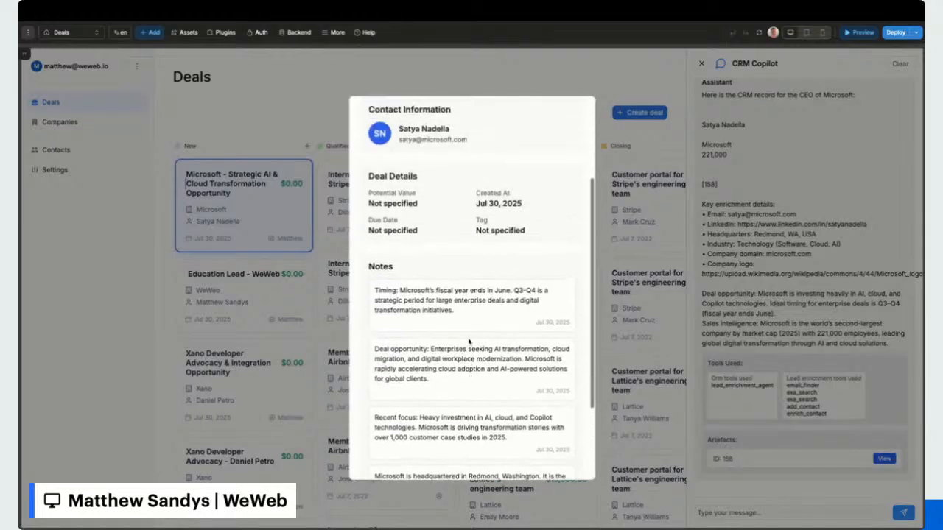
scroll(468, 341, up, 3)
scroll(469, 342, down, 4)
scroll(468, 341, up, 4)
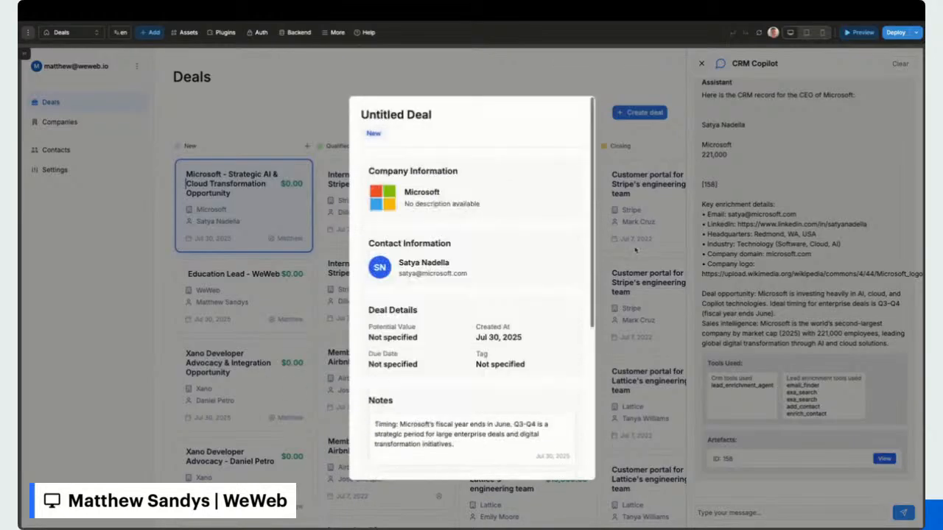
click(693, 248)
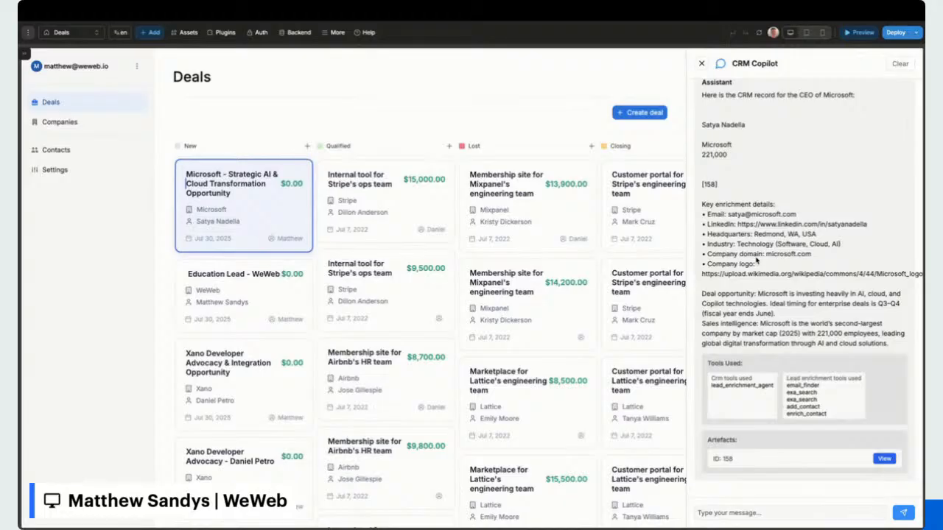
scroll(756, 259, up, 2)
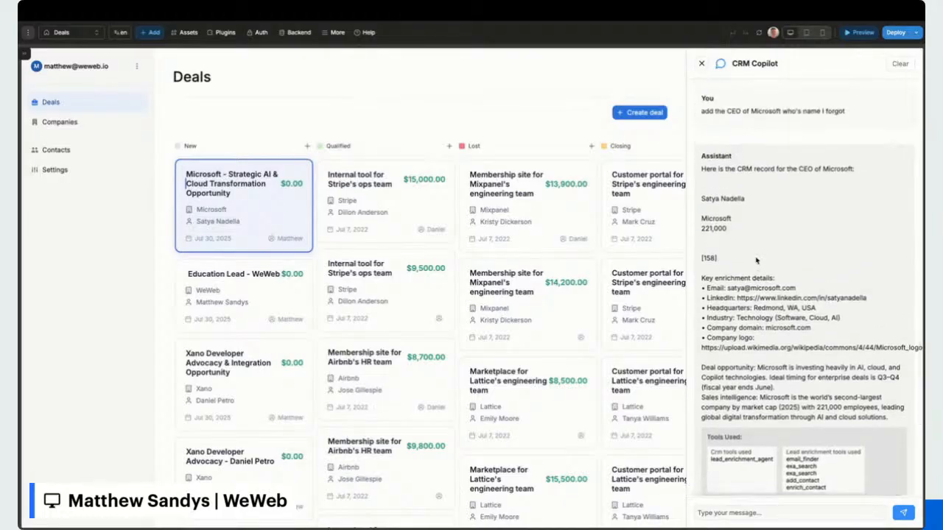